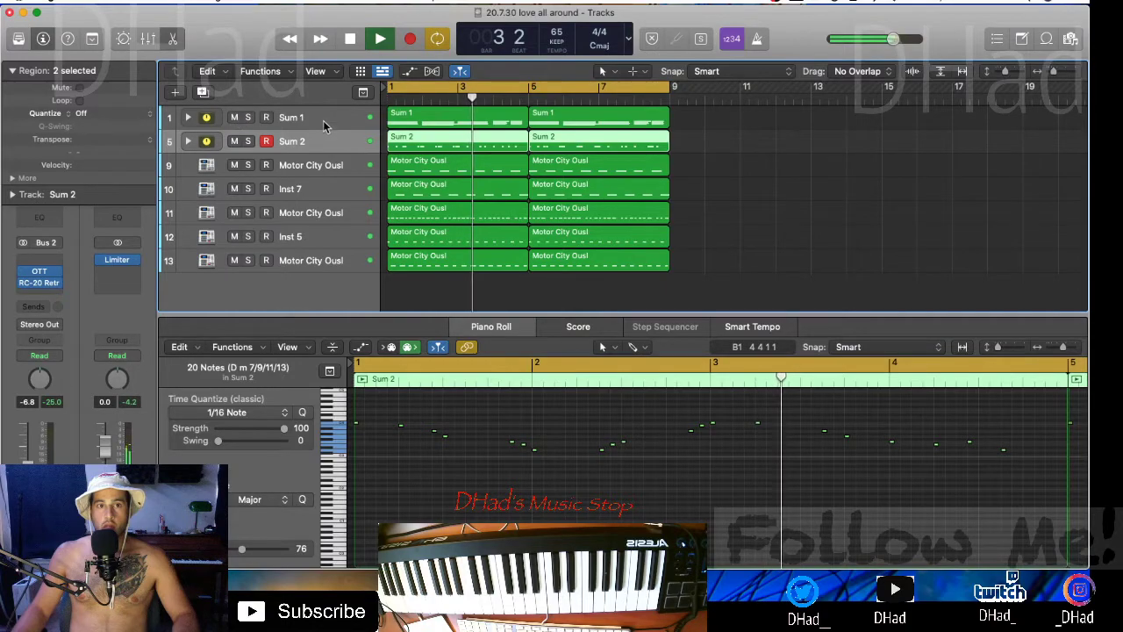
- Delete both regions on the Sum 1 track and stop playback
click(329, 120)
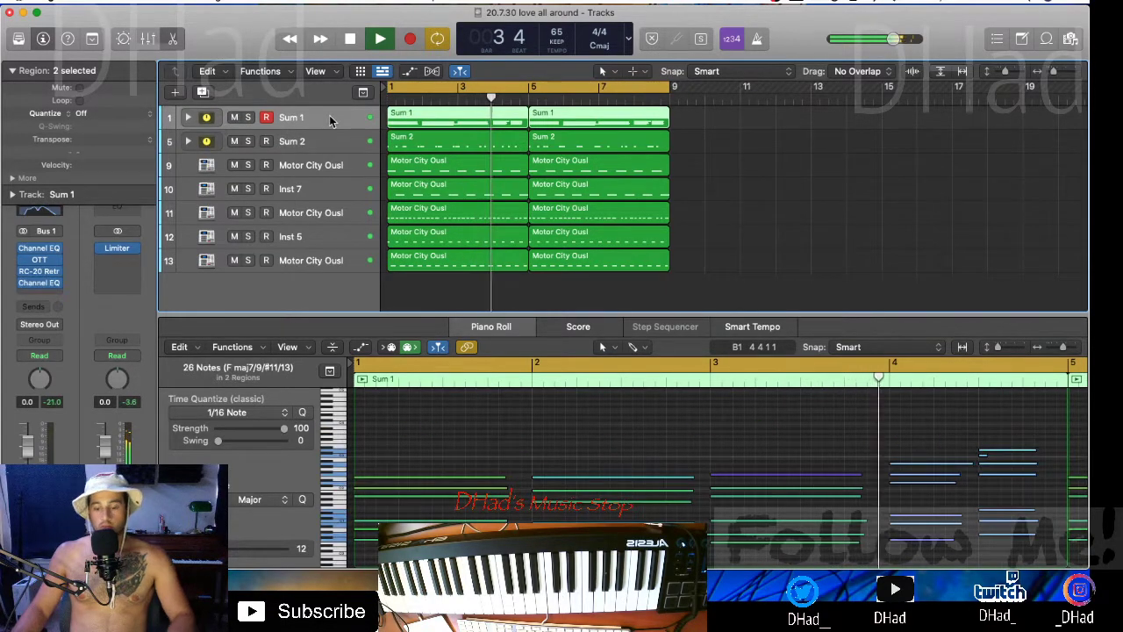
key(Delete)
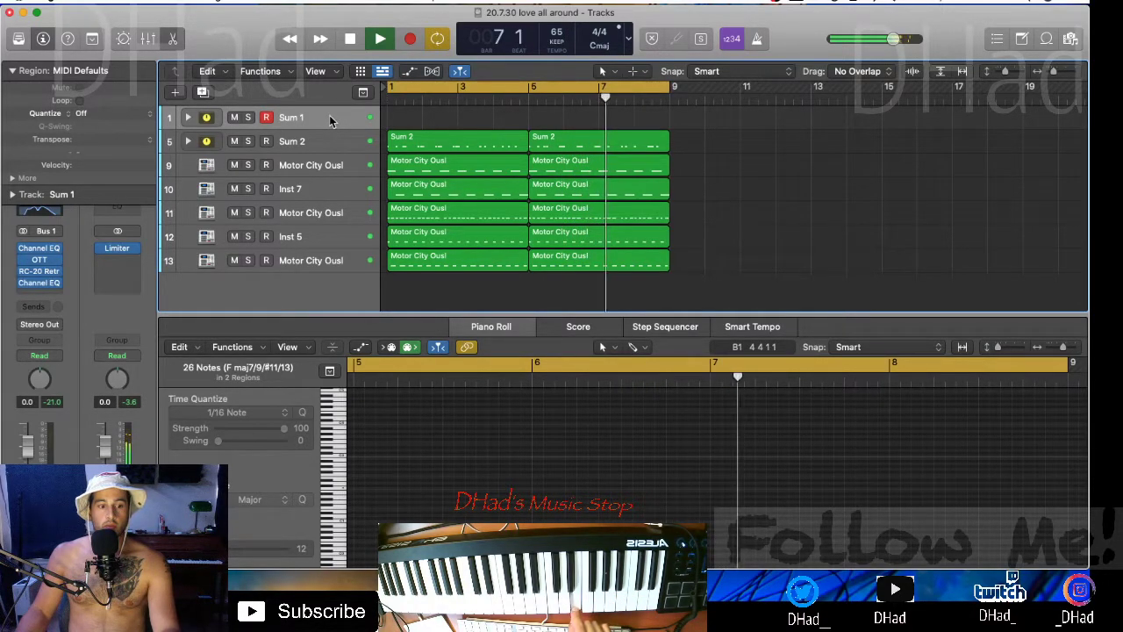
key(space)
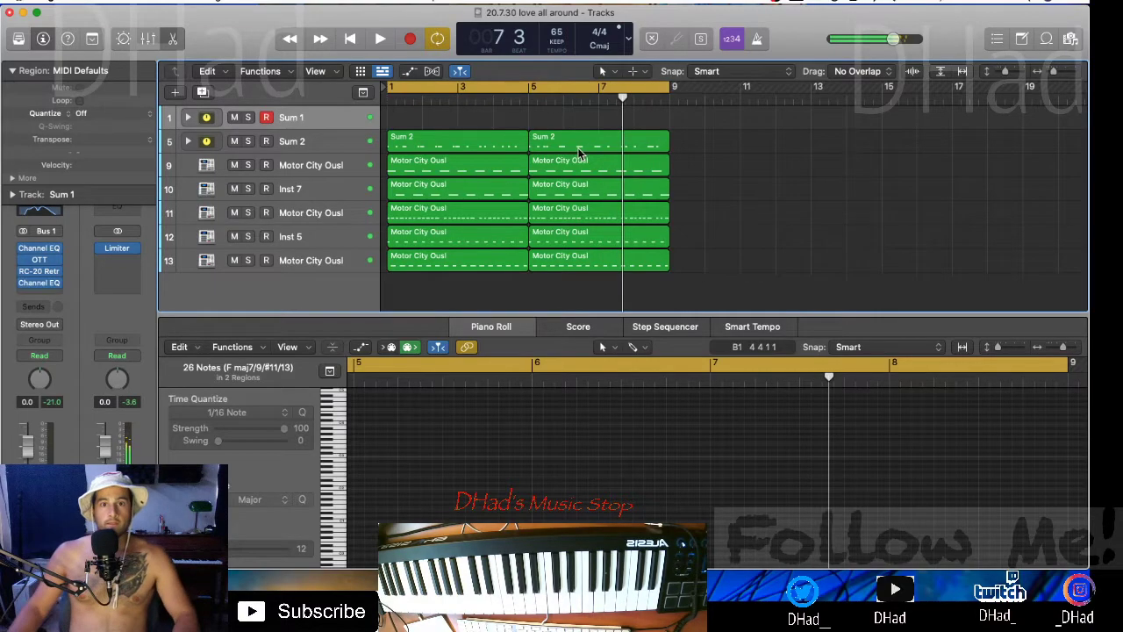
- Join the two Sum 2 regions into one continuous region
click(579, 149)
shift+click(487, 149)
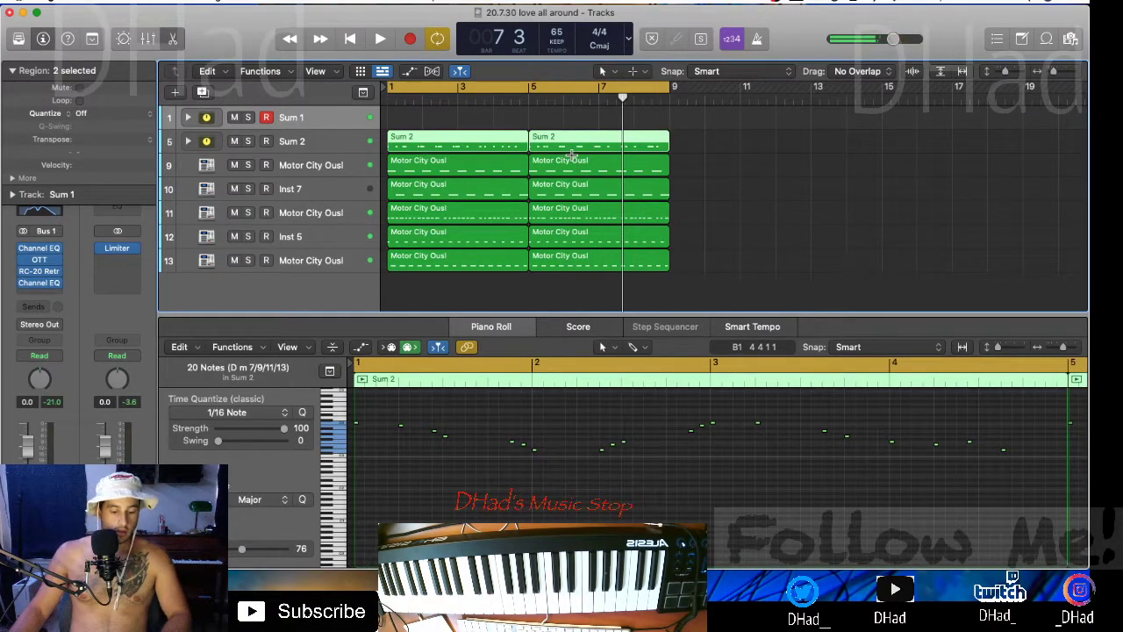
key(super+j)
key(super+k)
click(472, 176)
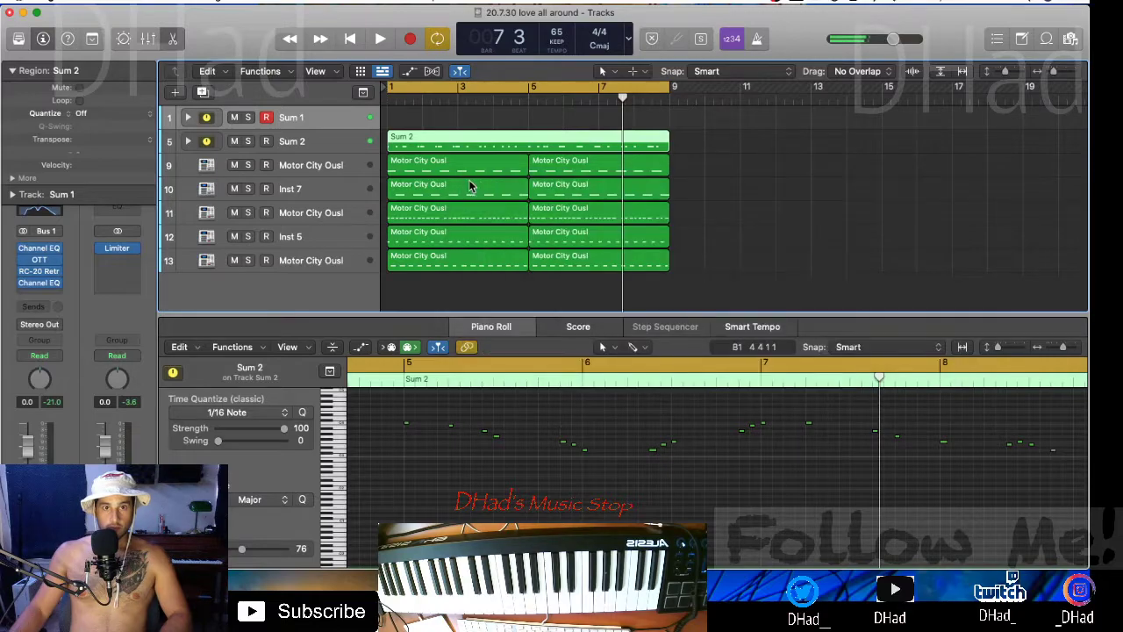
- Try layering all notes of the joined Sum 2 region with an octave copy and play the result
click(646, 469)
key(super+a)
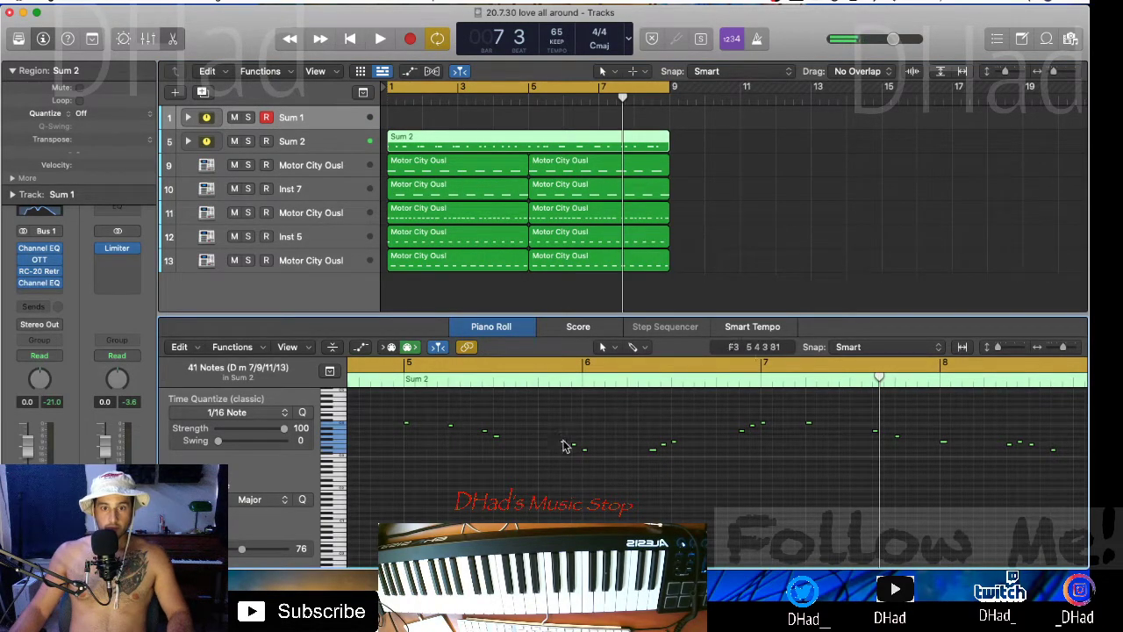
drag(566, 446, 566, 445)
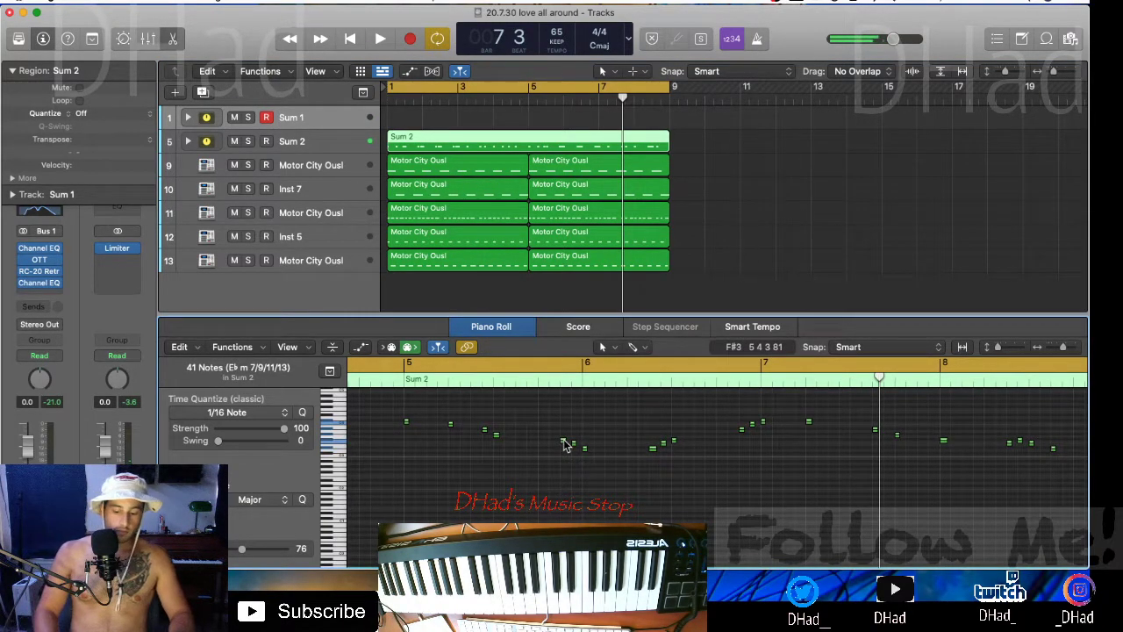
key(alt+shift+Up)
key(alt+Down)
key(space)
scroll(566, 445, up, 4)
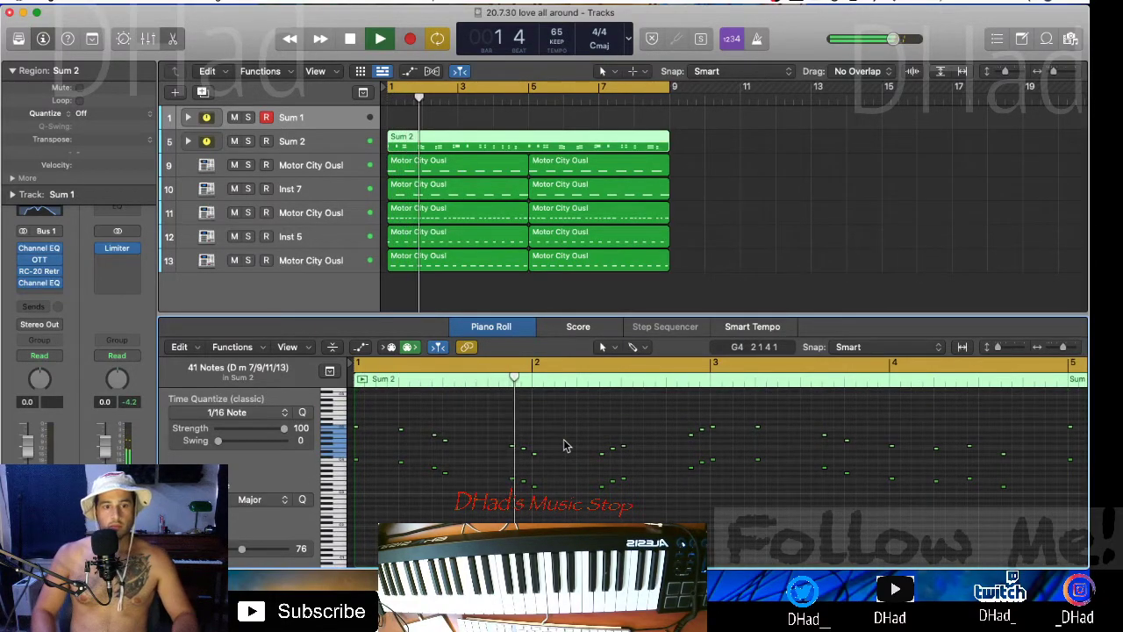
- Transpose the layered Sum 2 notes up an octave and audition them from the start of the cycle
key(space)
key(space)
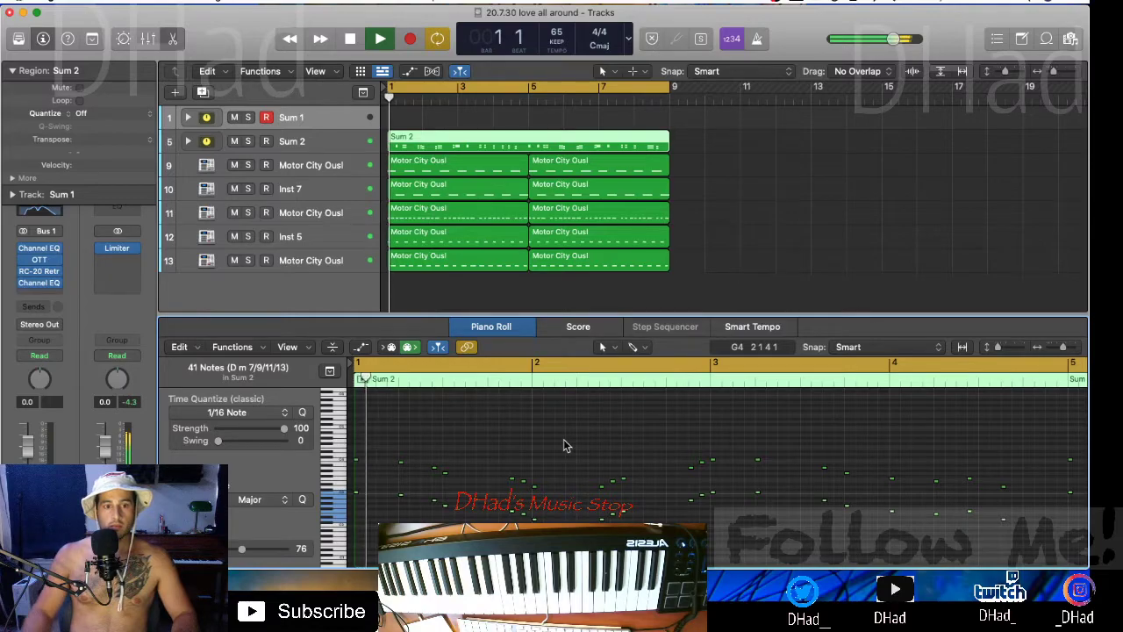
key(alt+shift+Down)
key(space)
key(space)
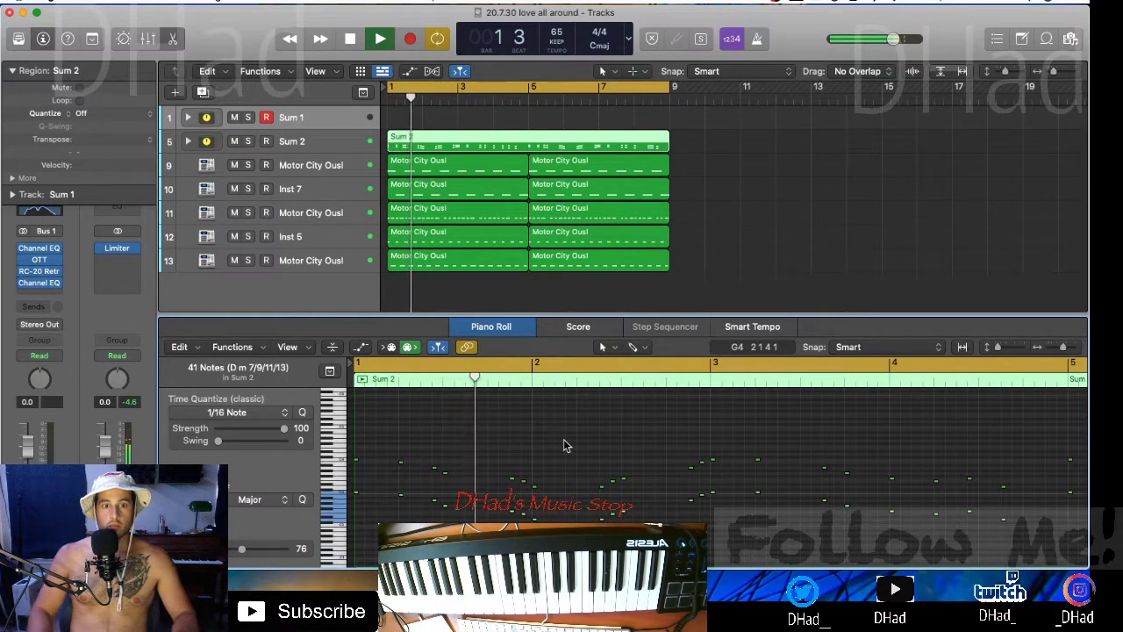
key(Return)
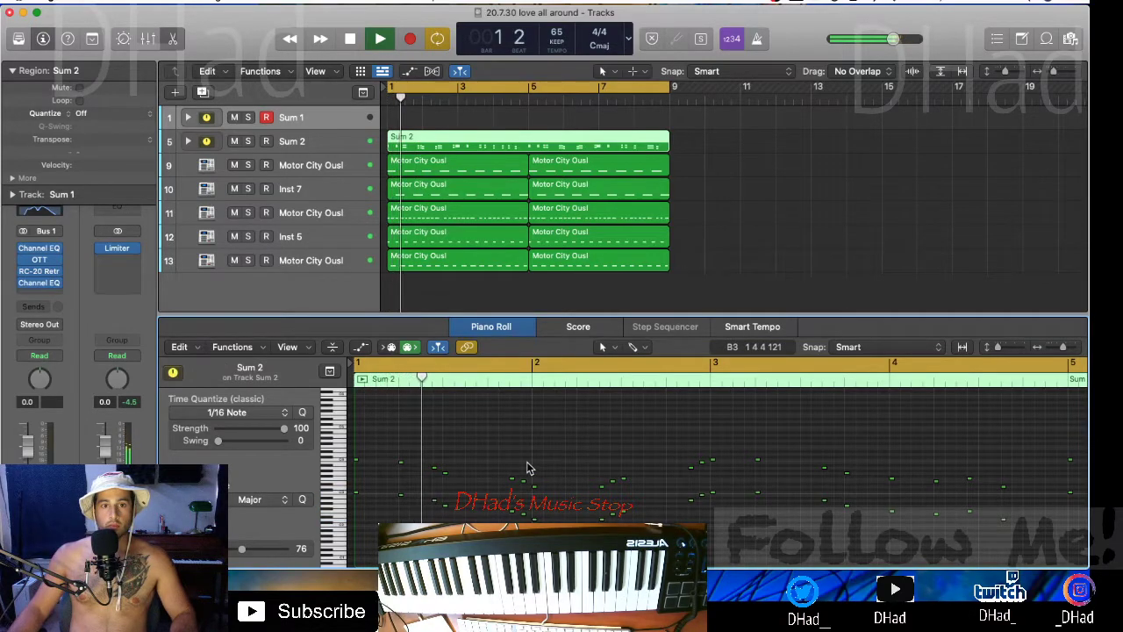
key(space)
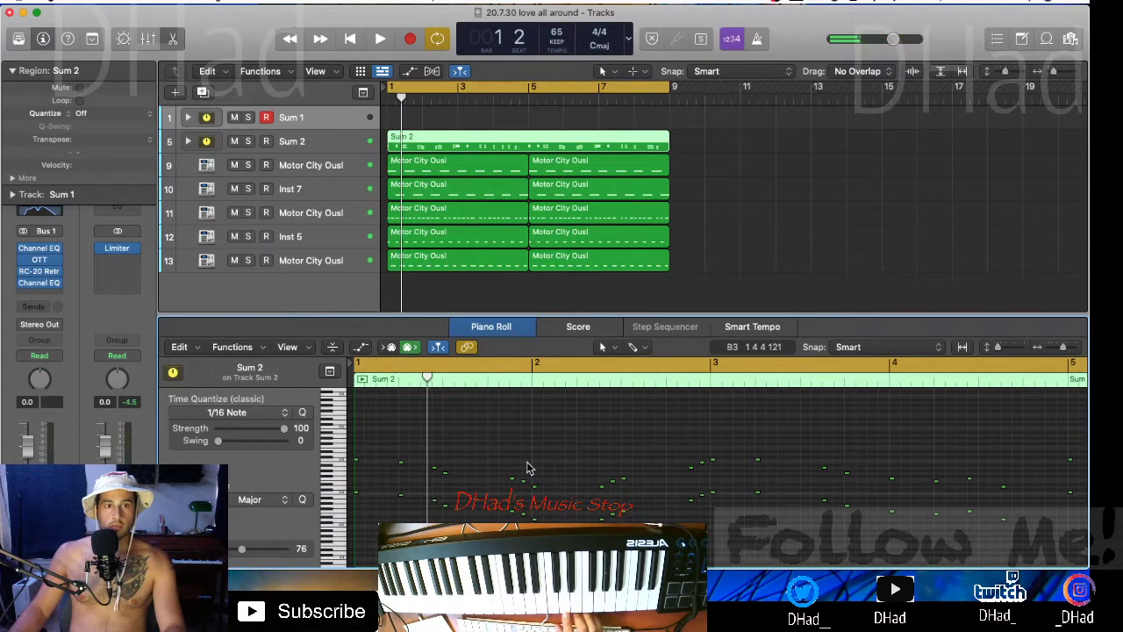
- Close the note editor, move the joined region from Sum 2 onto the Sum 1 track, and play it
click(321, 142)
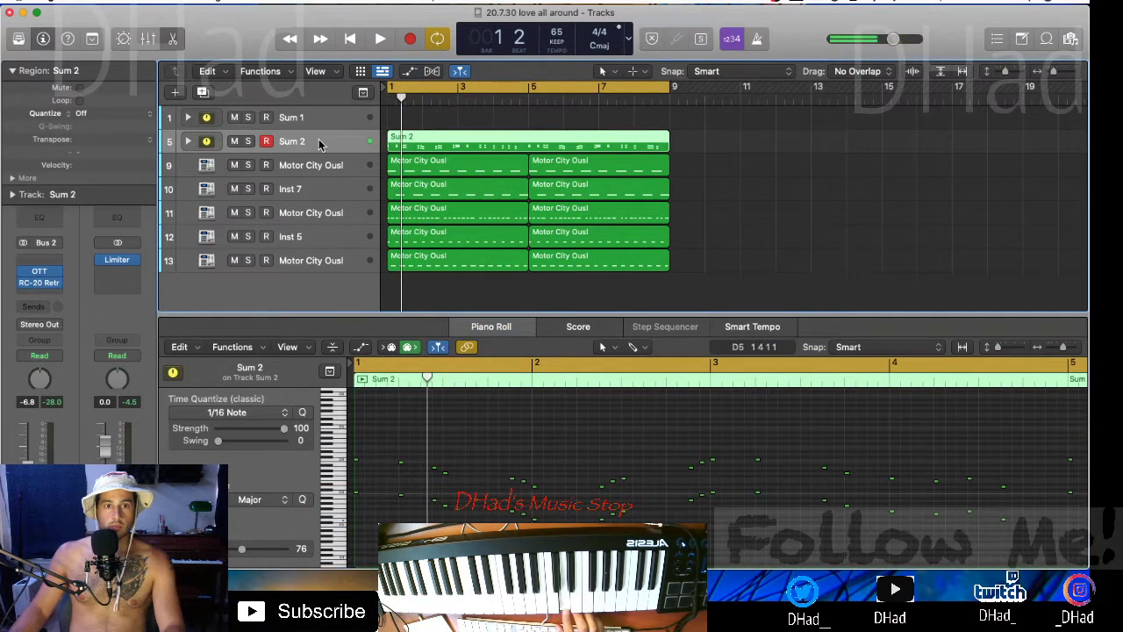
key(e)
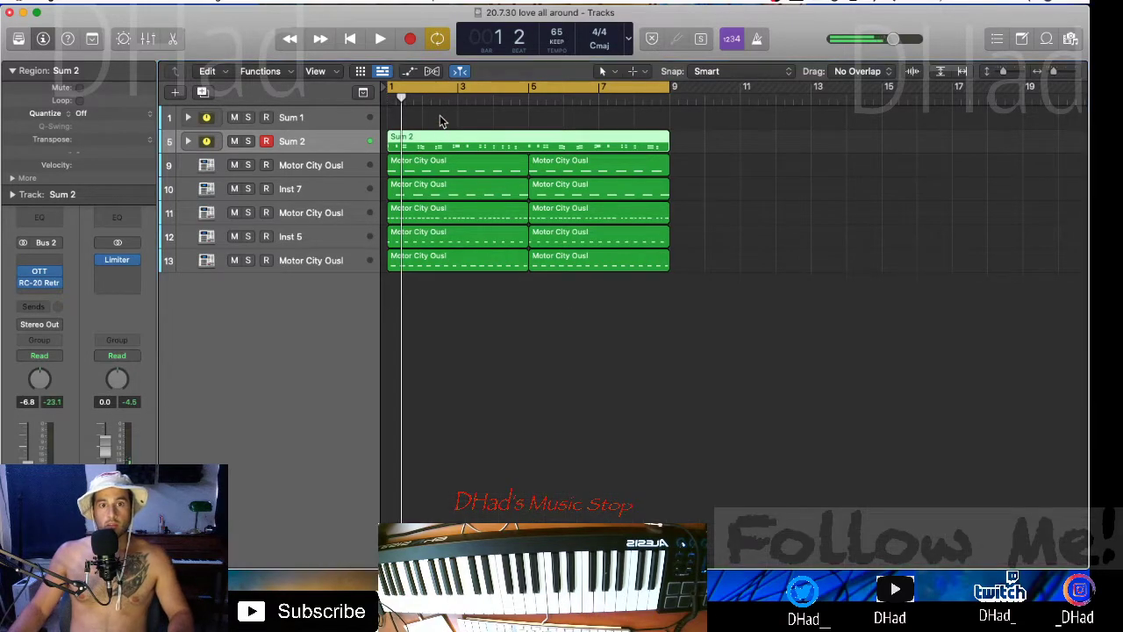
drag(445, 136, 445, 123)
key(space)
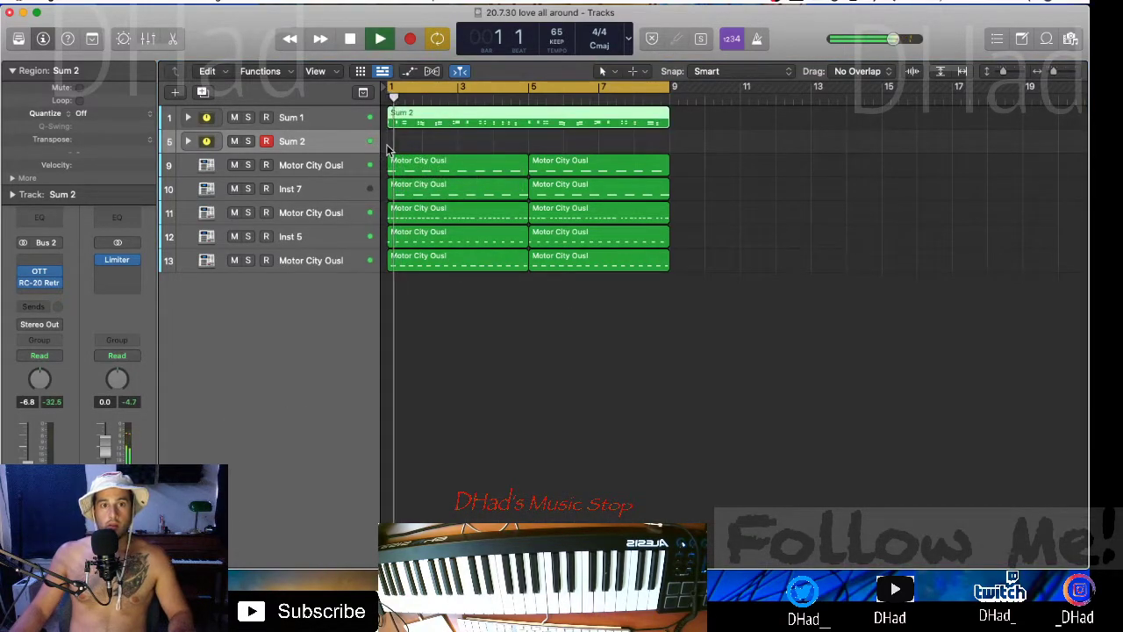
- Undo the region move, note edits, join and deletion, and stop playback
key(super+z)
key(super+z)
key(super+z)
key(super+z)
key(space)
click(516, 331)
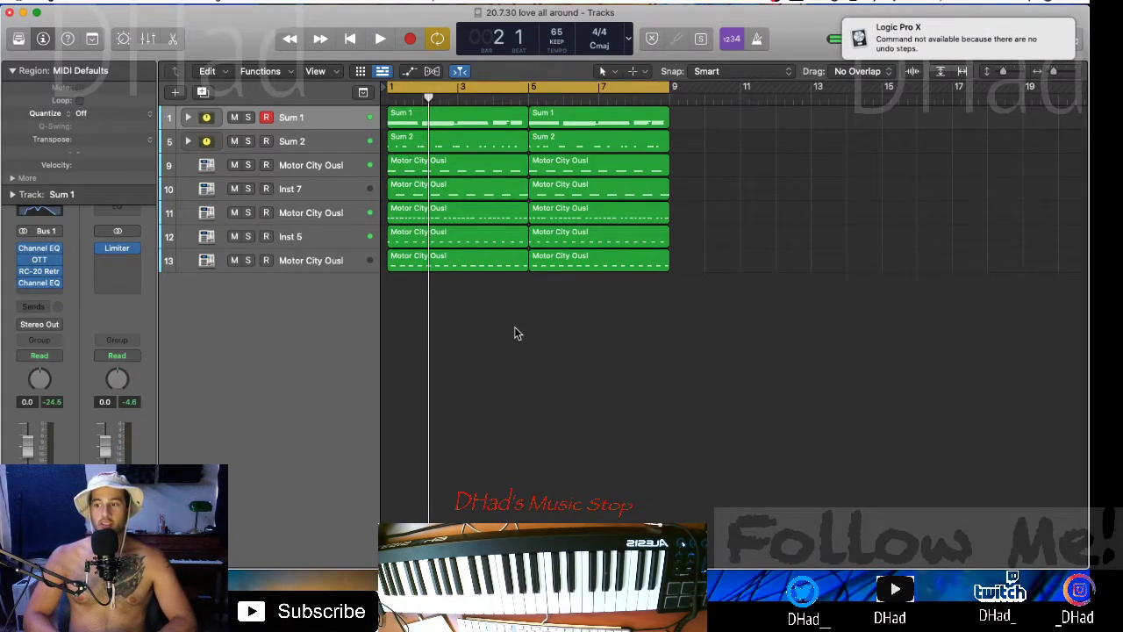
- Play the arrangement from the start and compare Sum 1 with its OTT and first Channel EQ bypassed and active
key(Return)
key(space)
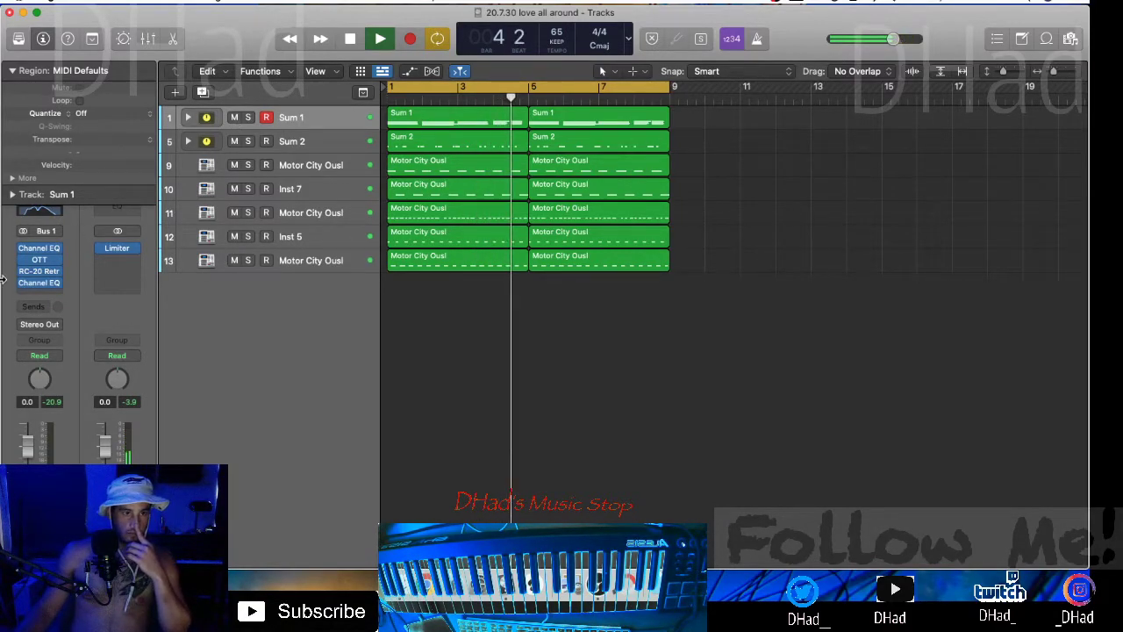
click(24, 261)
click(25, 261)
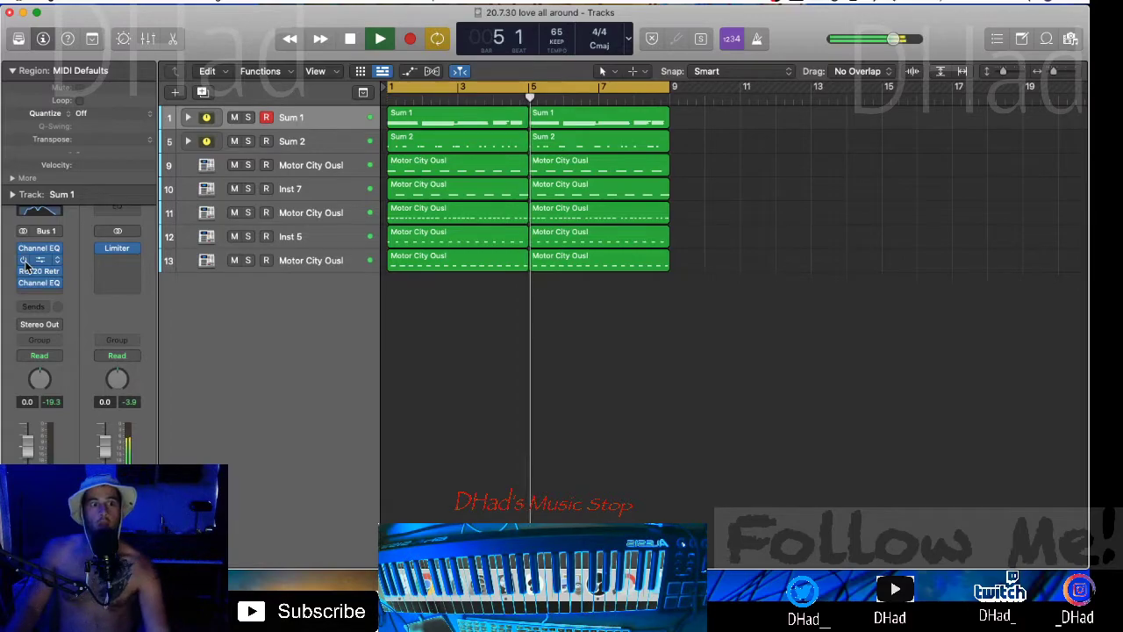
click(24, 251)
click(23, 252)
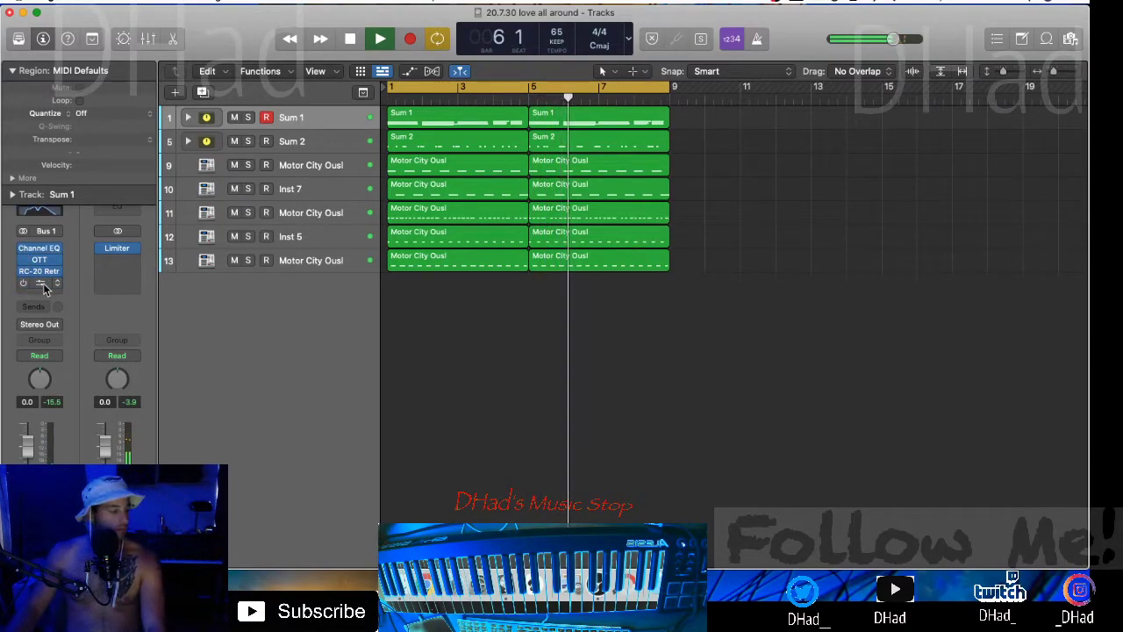
- Switch on the second Channel EQ on Sum 1 and adjust its high-cut and low-mid cut bands
click(41, 285)
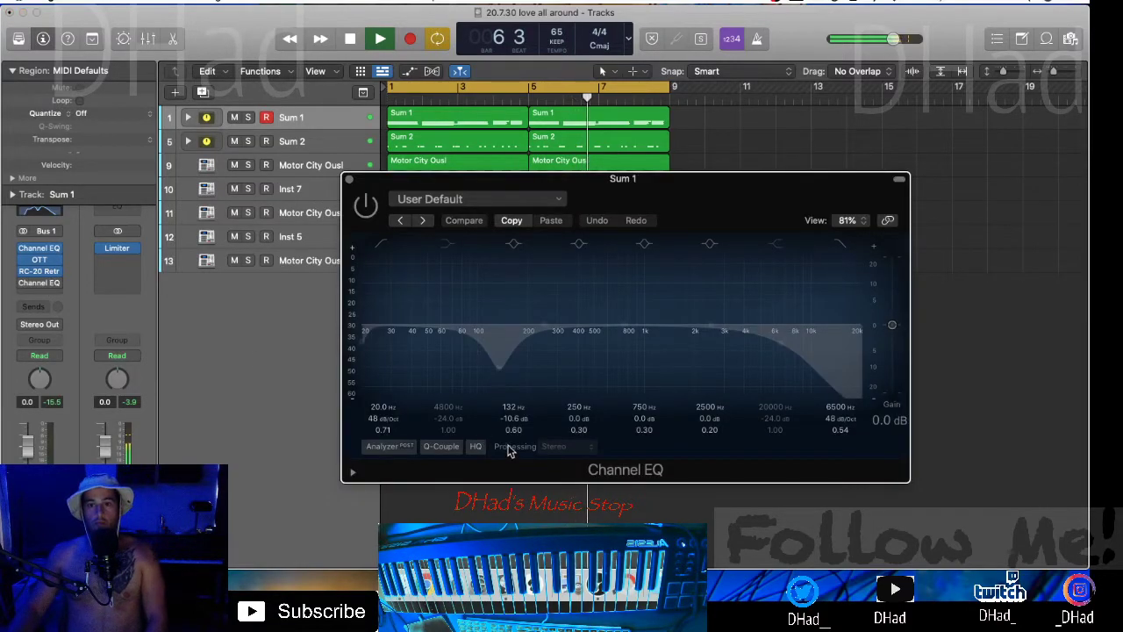
click(367, 207)
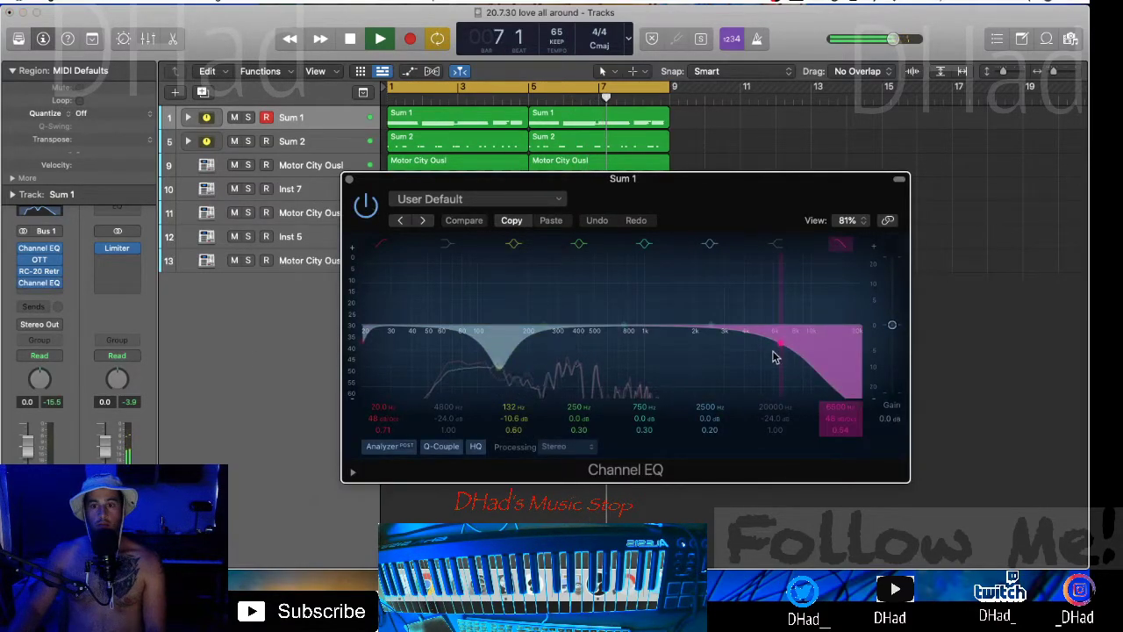
drag(781, 351, 922, 358)
drag(475, 379, 591, 376)
click(348, 180)
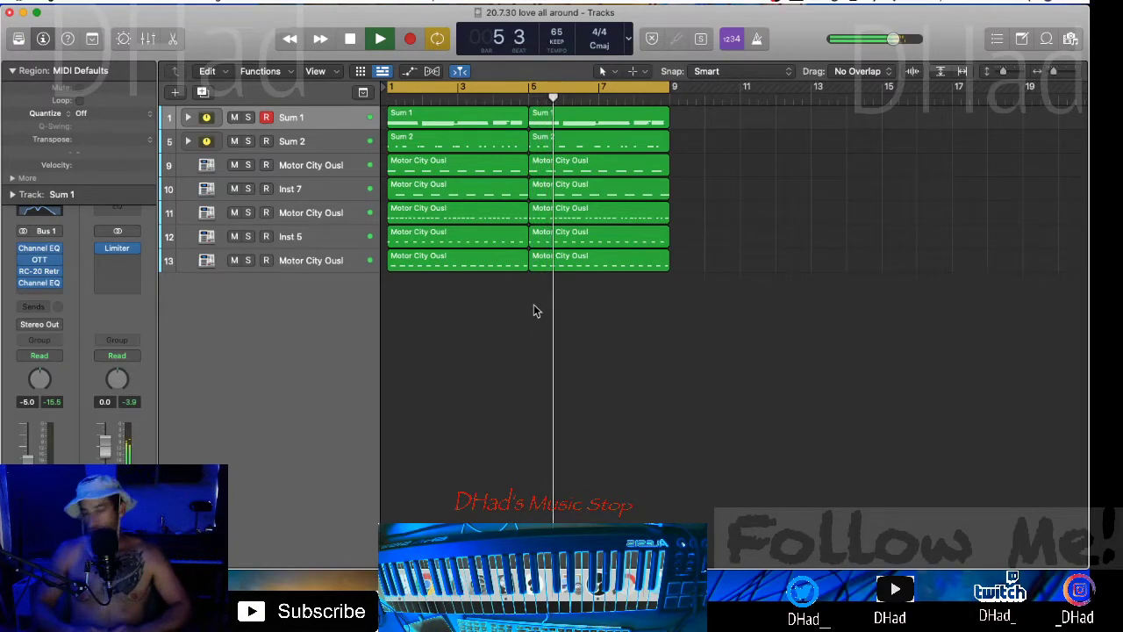
- Adjust the Inst 5 track's volume by ear and set the volume of Motor City track 9 to -14.0 dB
key(super+Down)
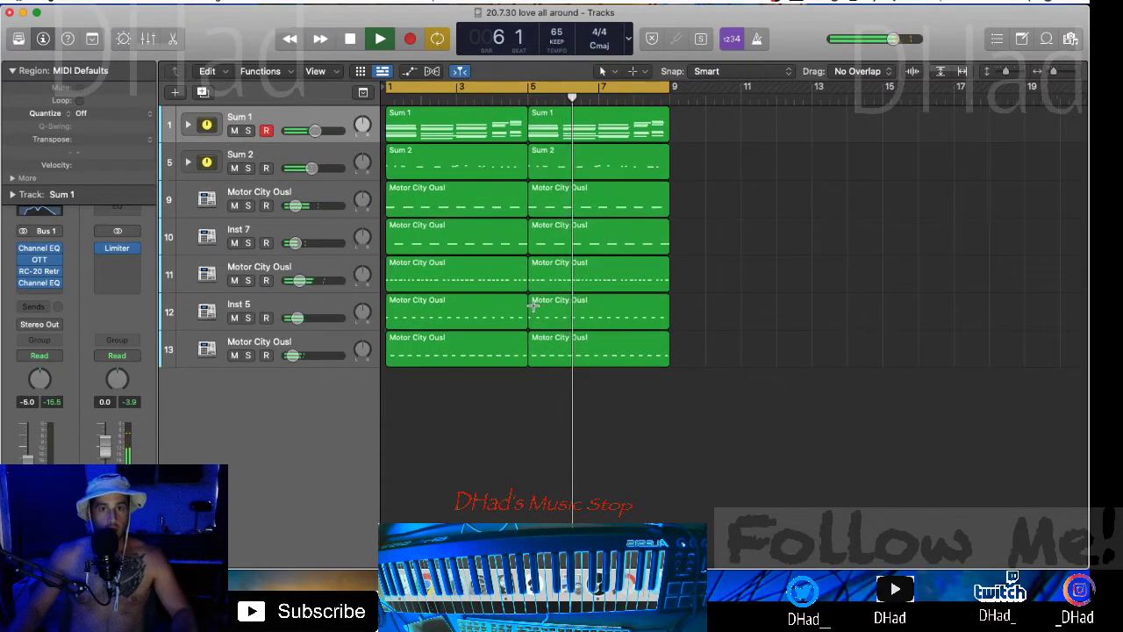
drag(296, 318, 330, 318)
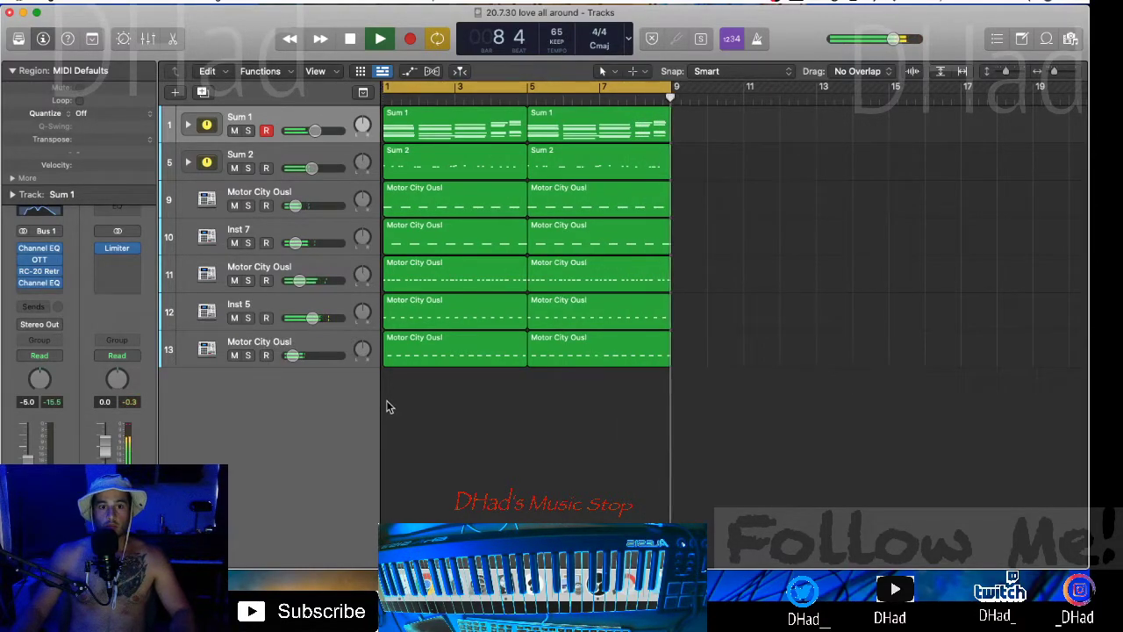
drag(312, 318, 298, 318)
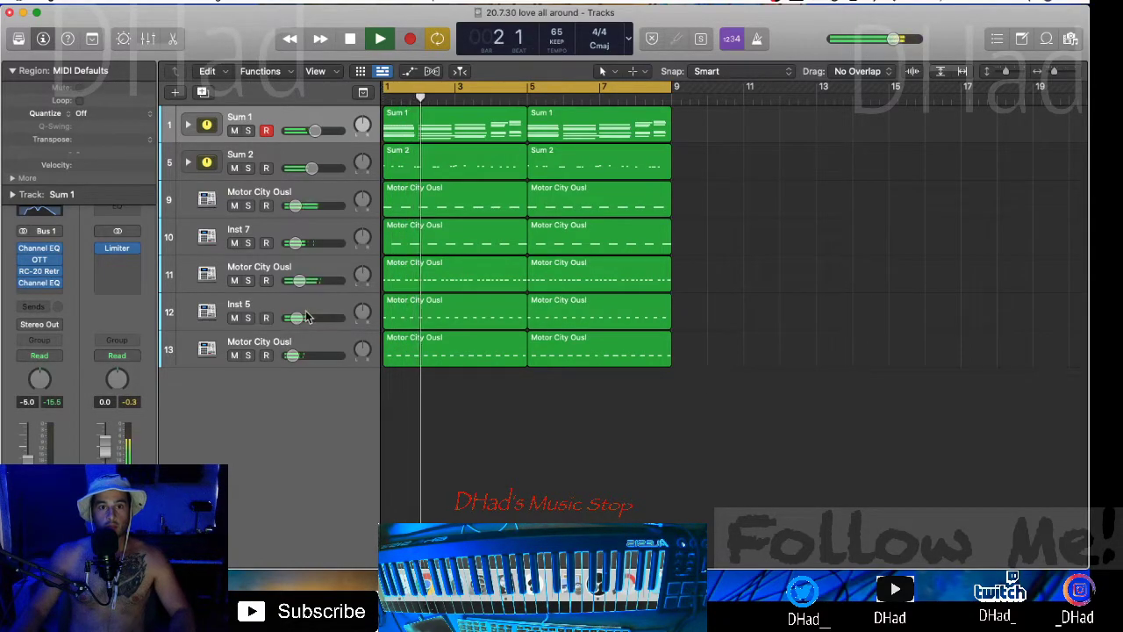
click(296, 205)
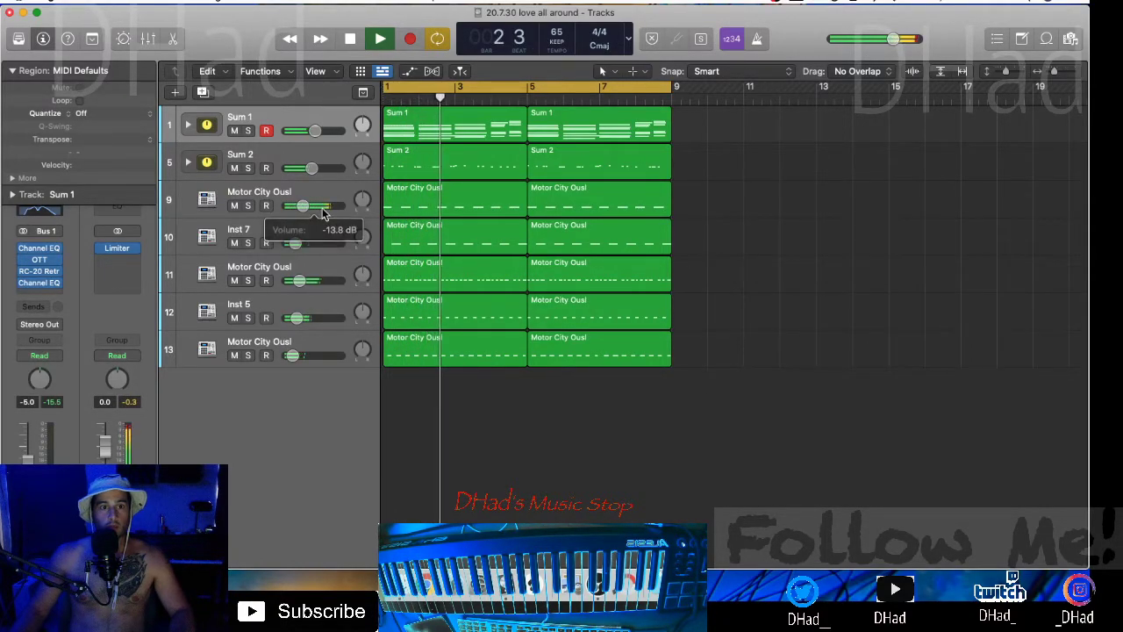
drag(322, 212, 323, 211)
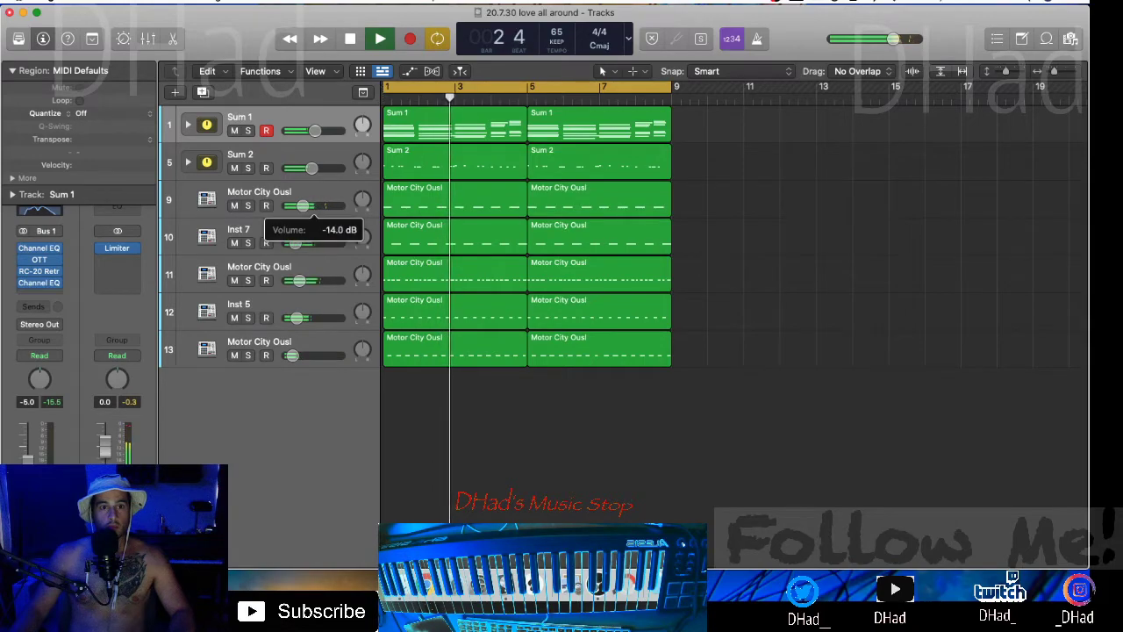
- Shape track 9's Channel EQ with a -7.3 dB dip at 190 Hz and a 535 Hz high cut, and set its volume to -14.6 dB
click(317, 199)
click(42, 231)
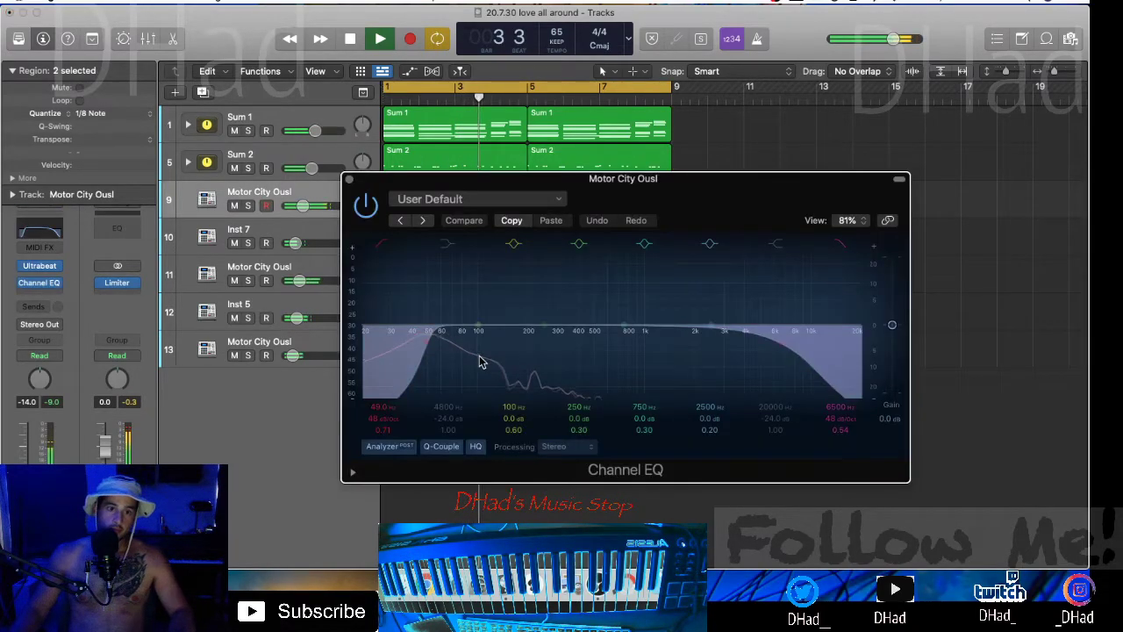
drag(380, 340, 589, 356)
drag(786, 347, 602, 374)
drag(580, 368, 531, 373)
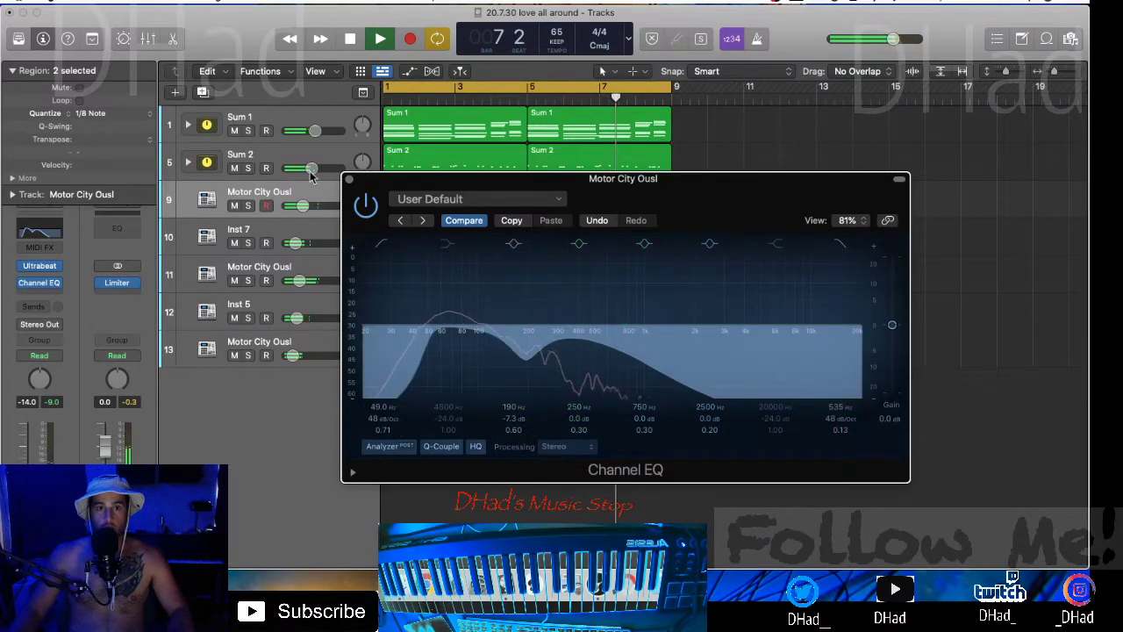
click(349, 179)
drag(301, 206, 302, 206)
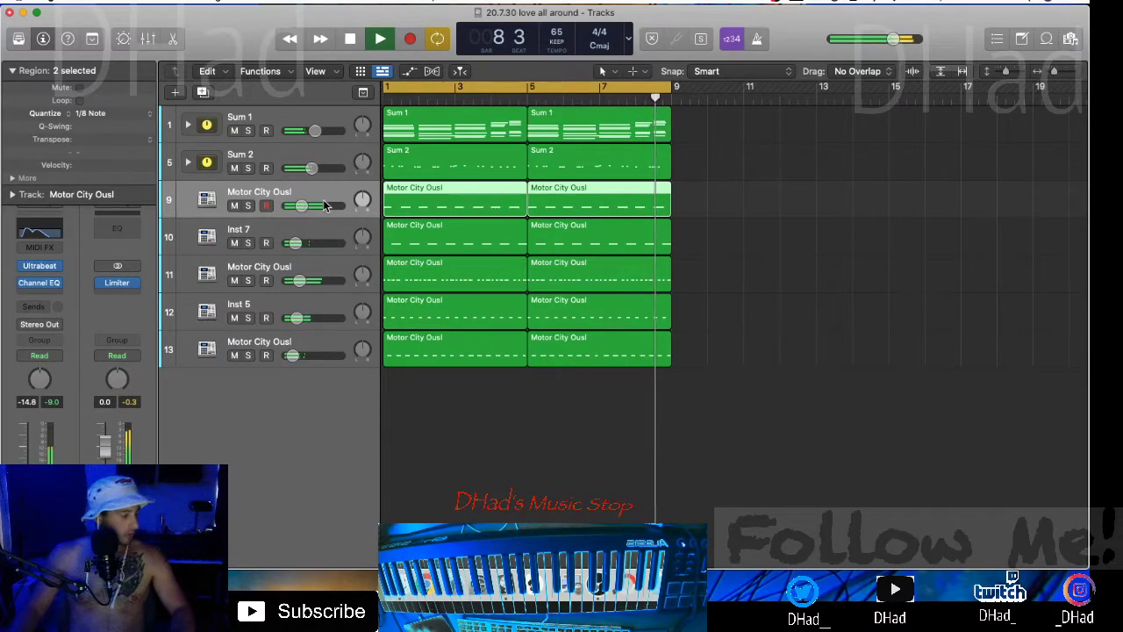
- Inspect the RC-20 Retro Color and OTT plug-ins on the Sum 2 track
click(298, 167)
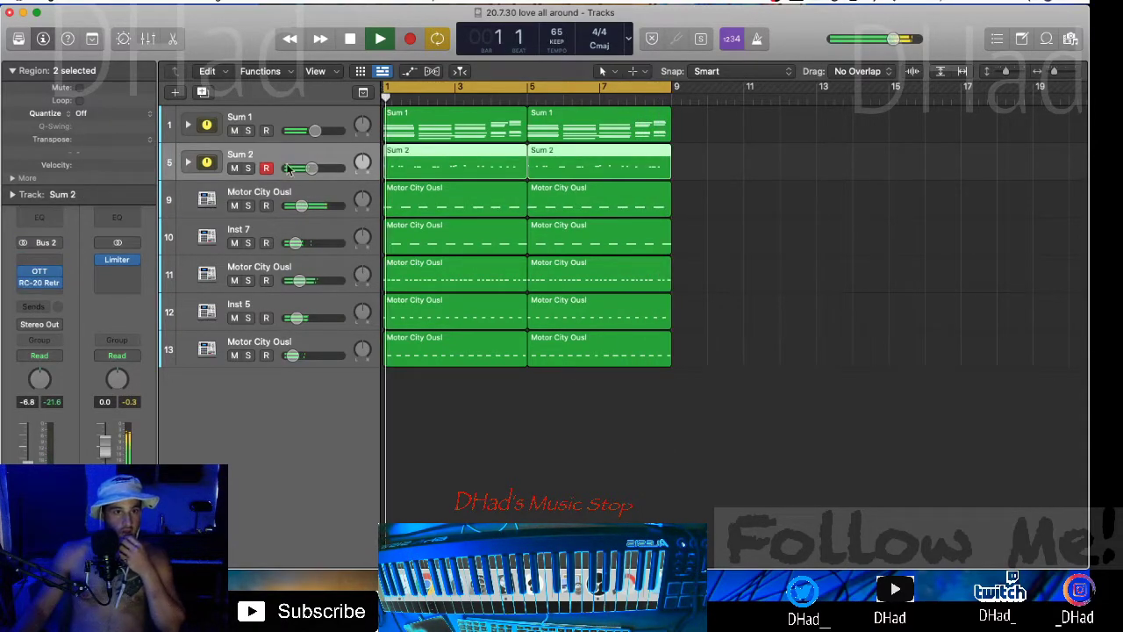
click(24, 286)
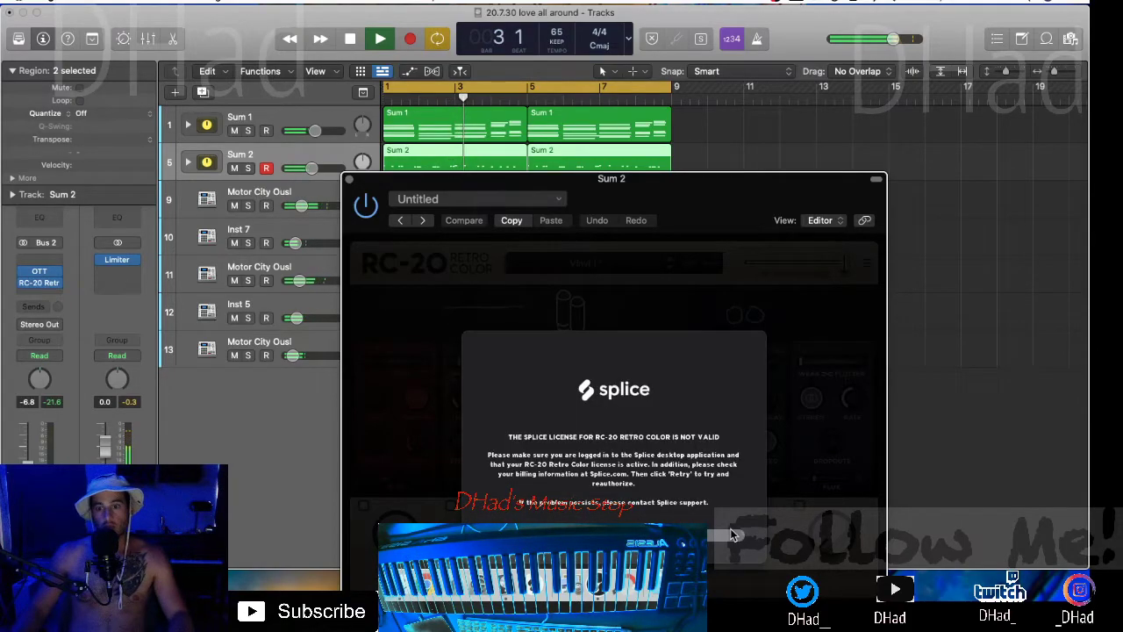
click(348, 179)
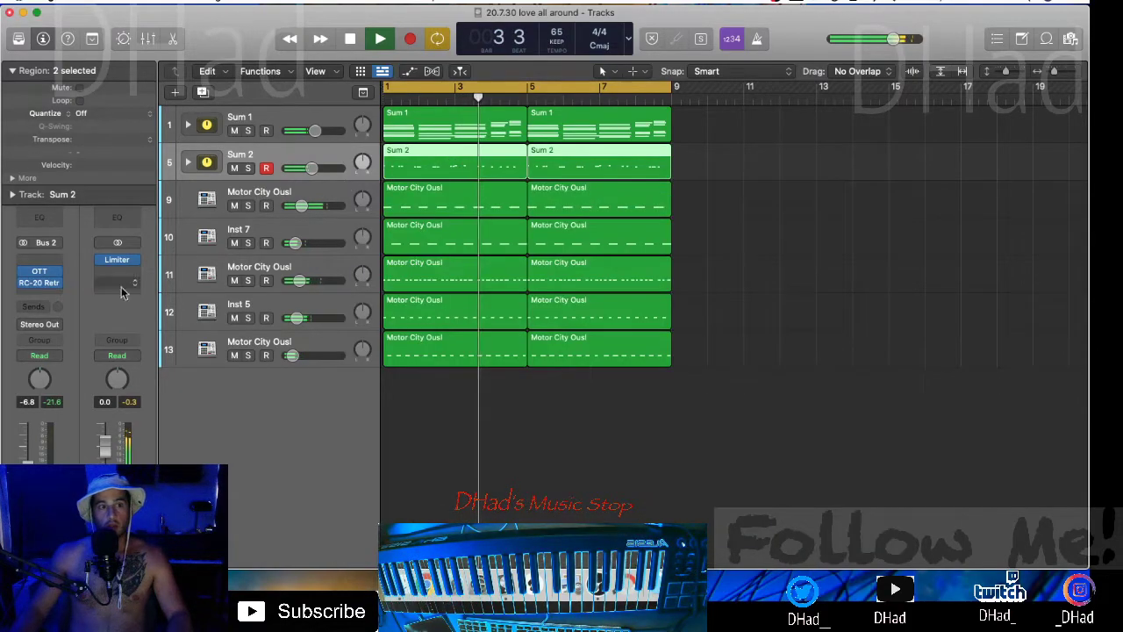
click(39, 274)
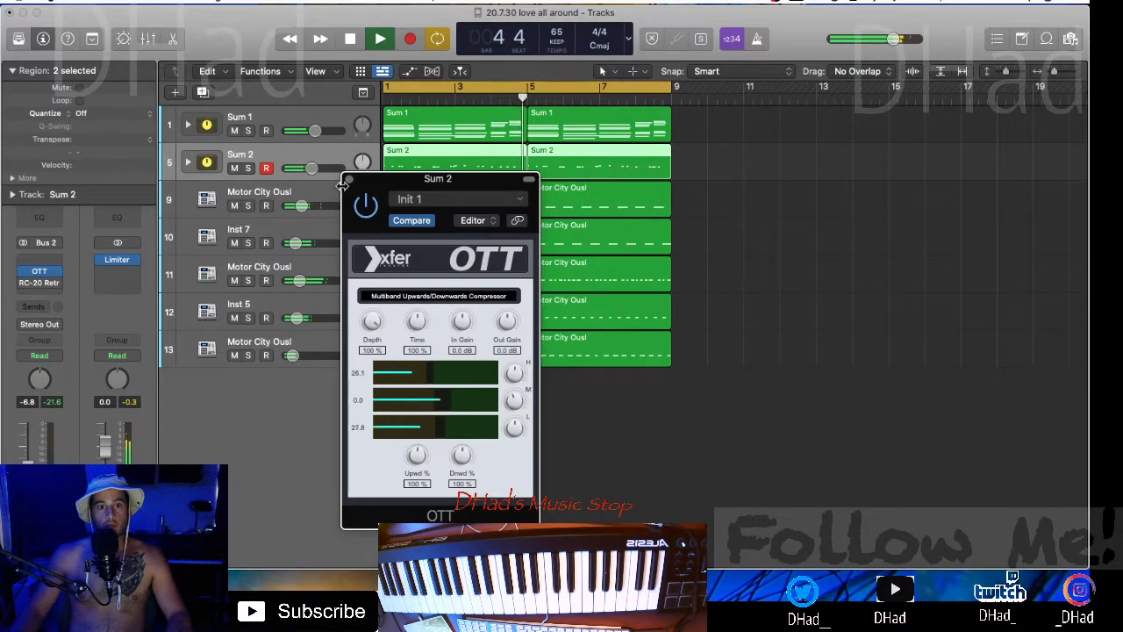
click(347, 179)
- Replace RC-20 Retro Color on the Sum 2 track with the ValhallaRoom reverb and set its decay to 0.80 s
click(54, 271)
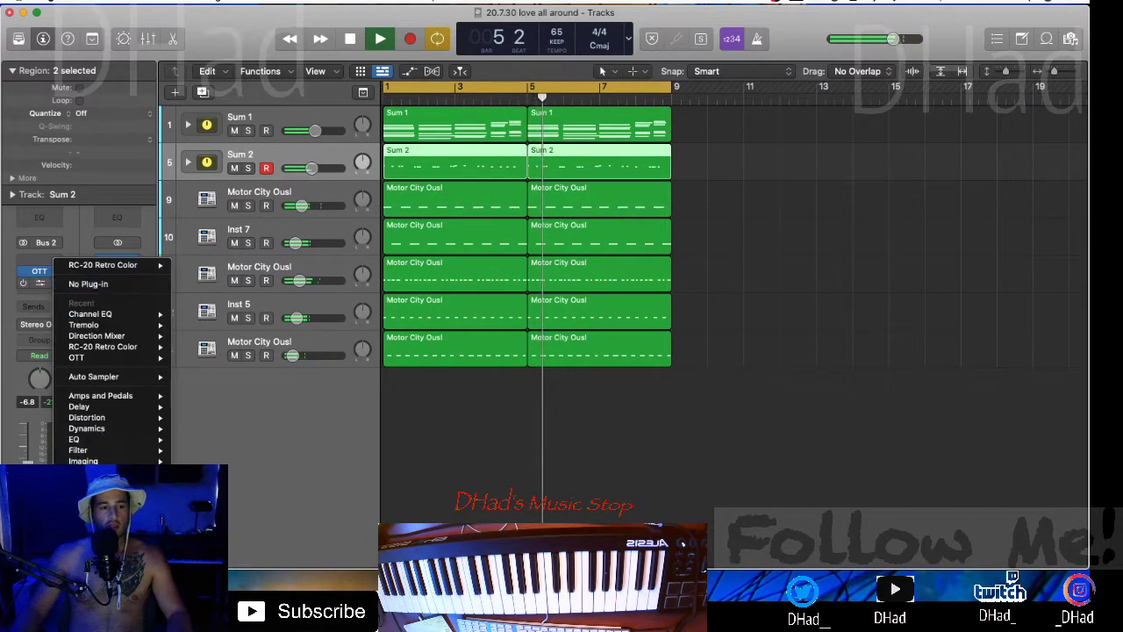
mouse_move(249, 549)
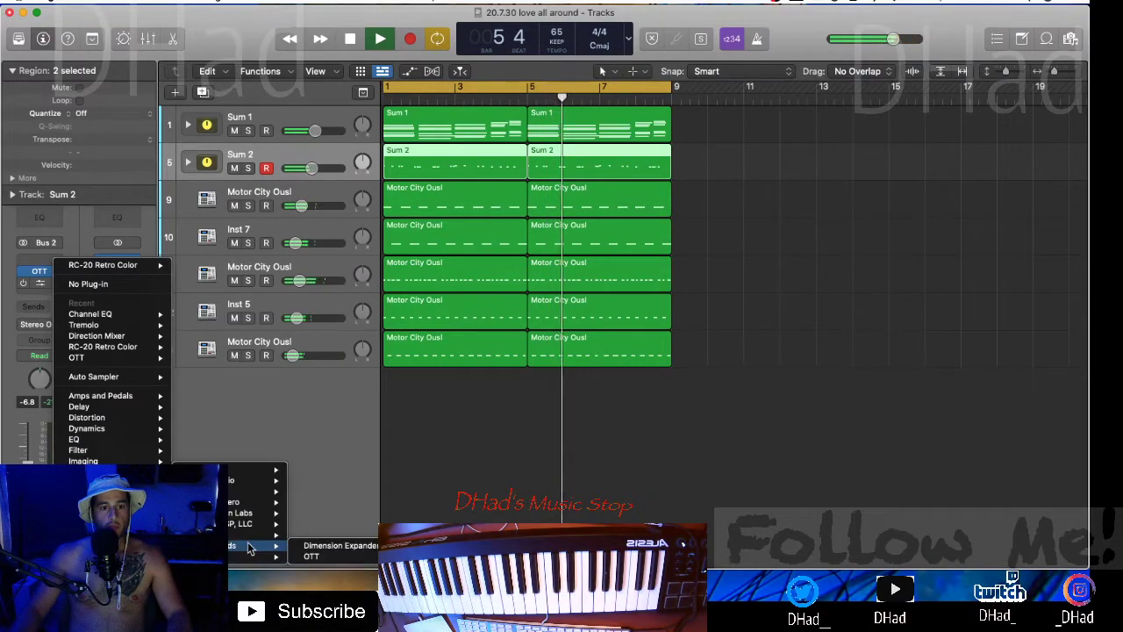
click(316, 520)
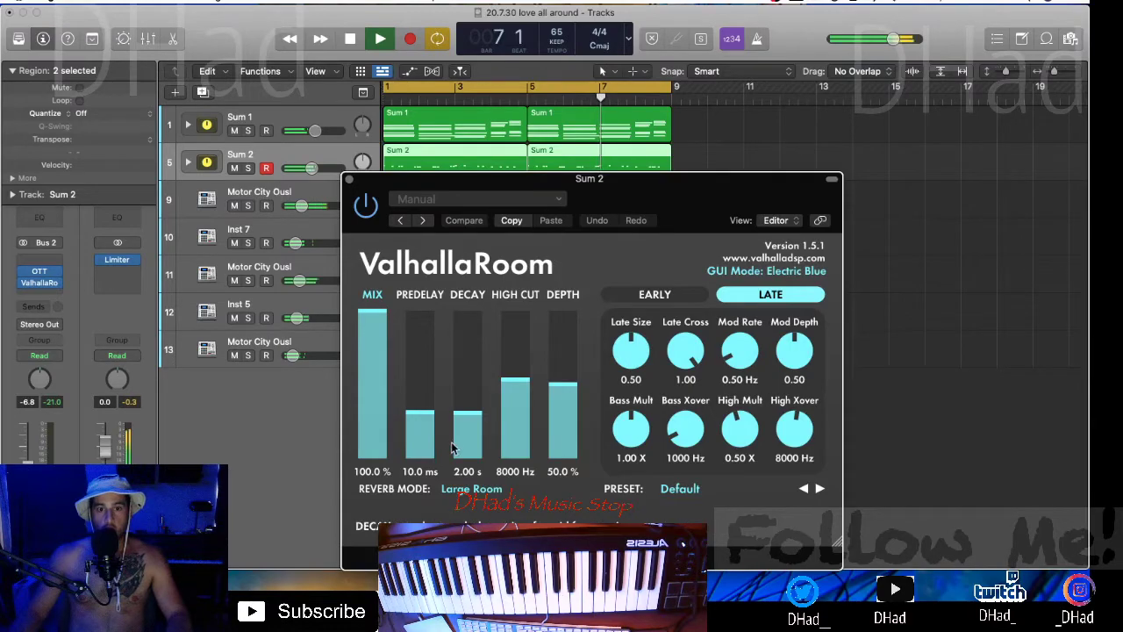
click(462, 444)
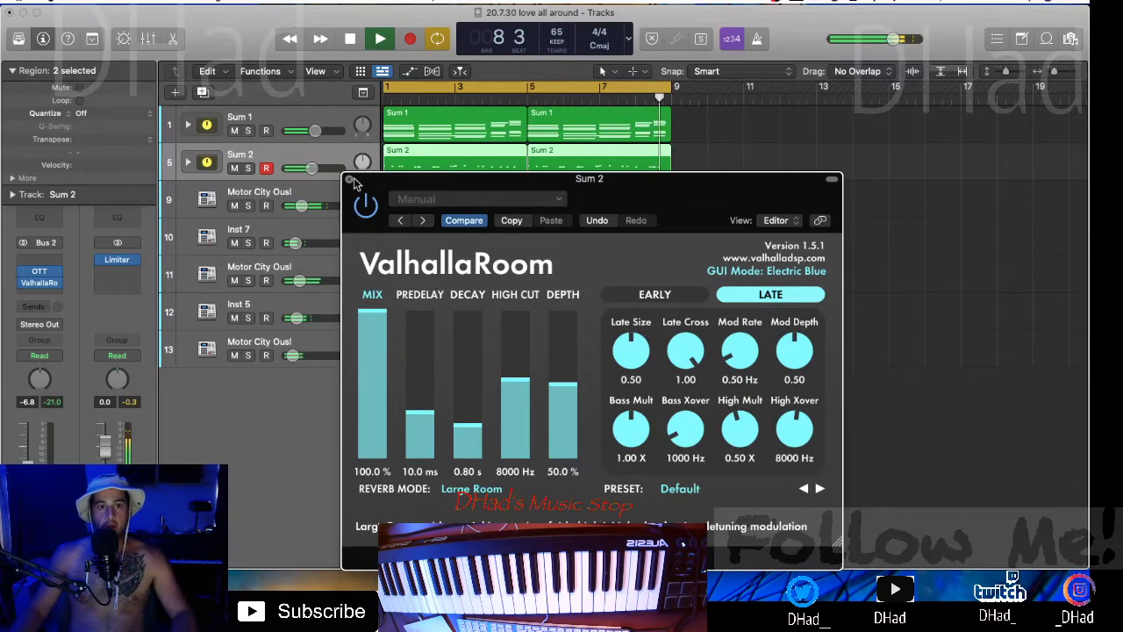
click(350, 180)
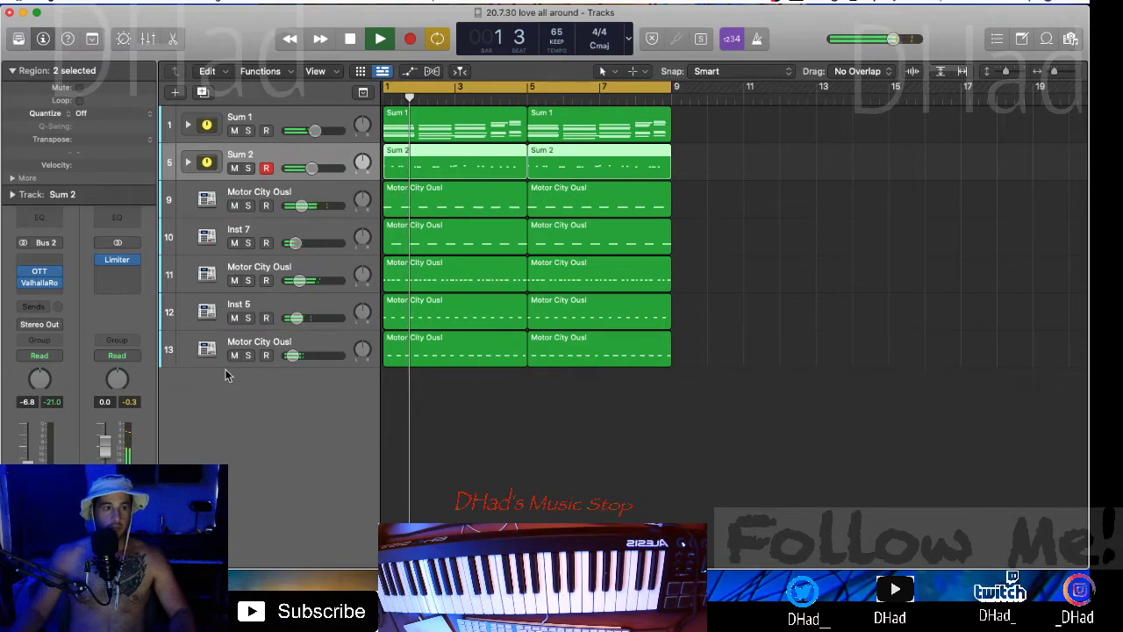
- Set Sum 2's ValhallaRoom to 2.87 s decay, 12250 Hz high cut, 26.7% depth and 0.8 ms predelay, checking it briefly in solo
click(40, 281)
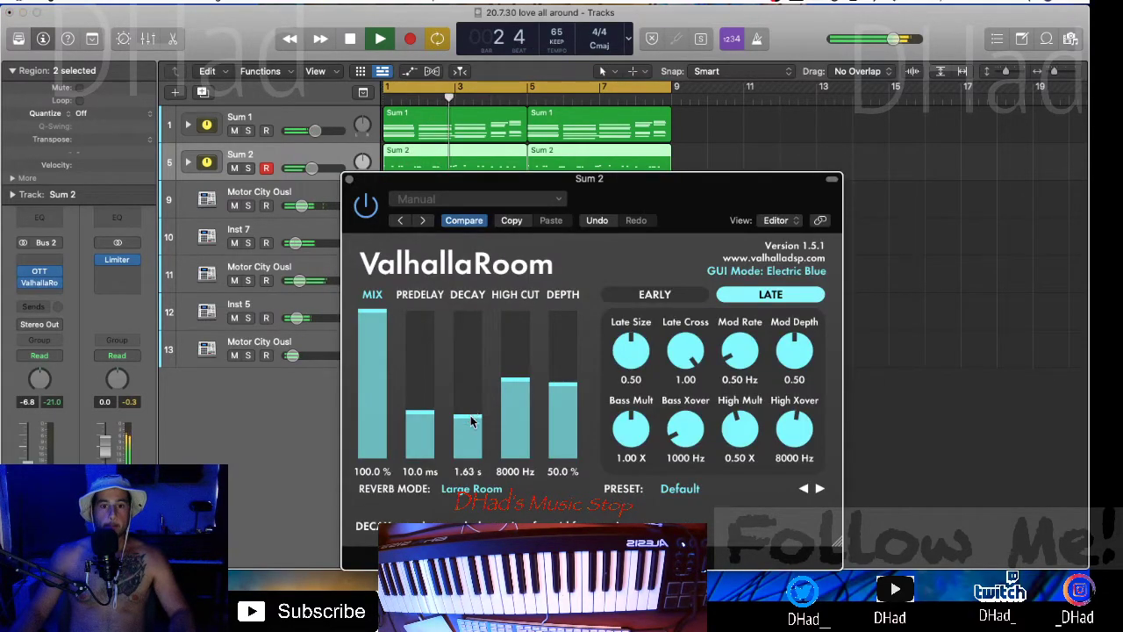
drag(566, 351, 568, 389)
drag(468, 416, 432, 463)
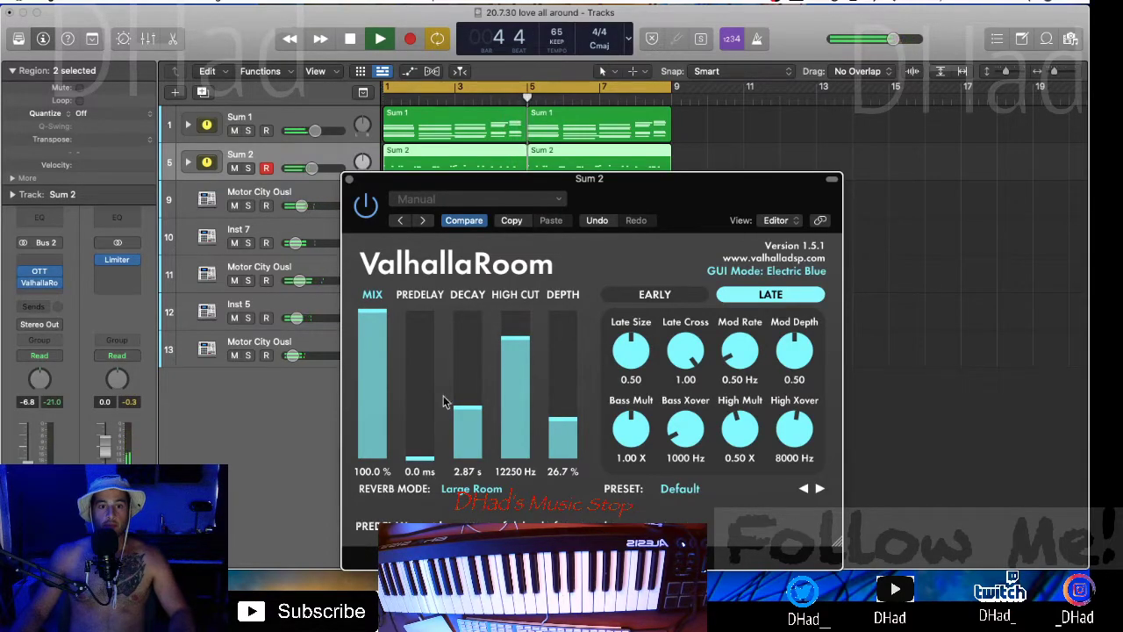
click(247, 169)
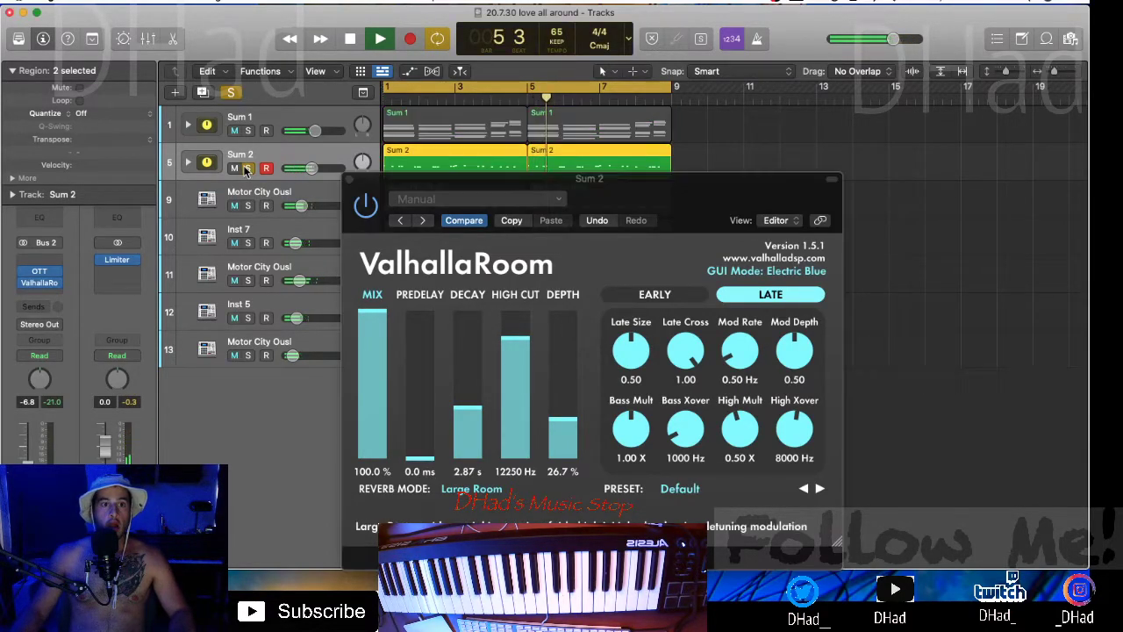
click(247, 168)
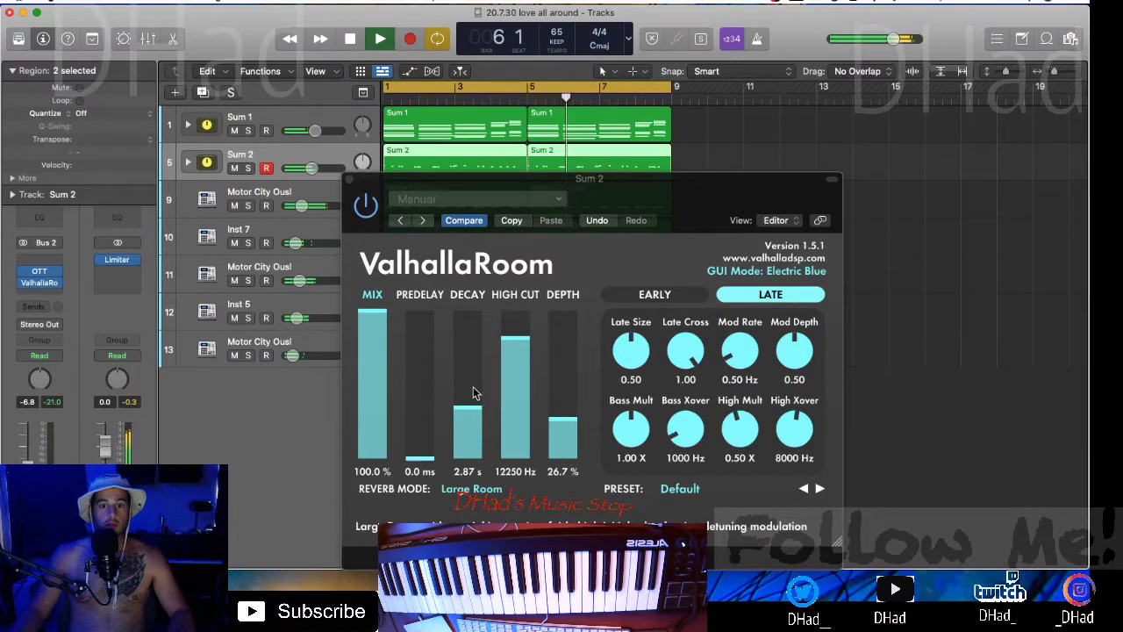
click(421, 437)
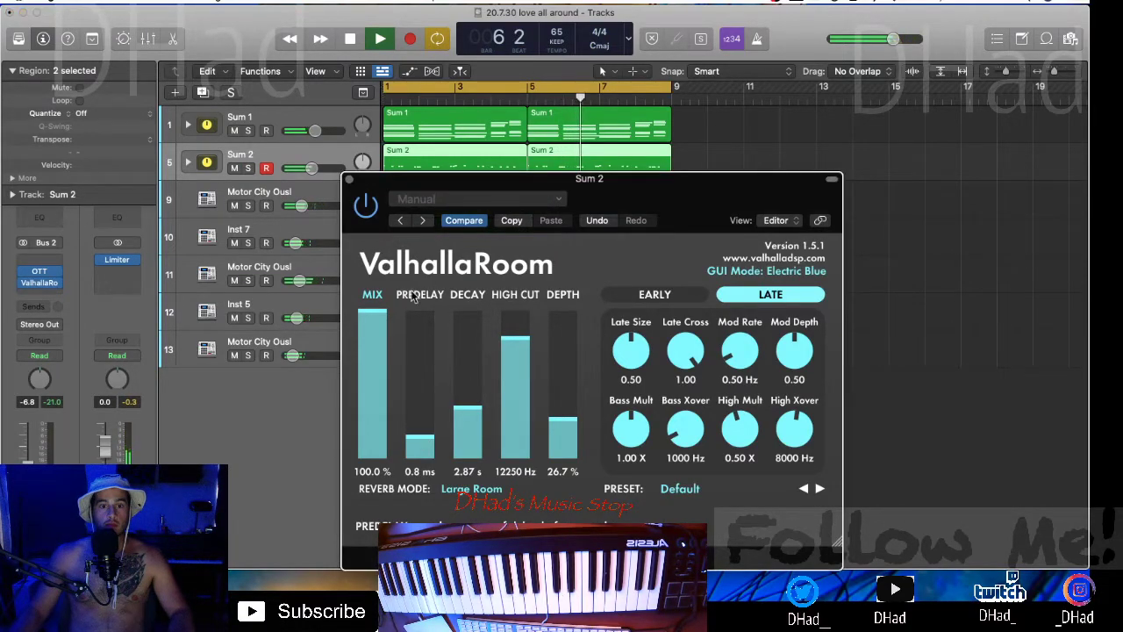
click(349, 180)
- Add a Channel EQ to Sum 2 with the low cut at 20 Hz and a wide dip of about -22.5 dB near 120 Hz
click(51, 215)
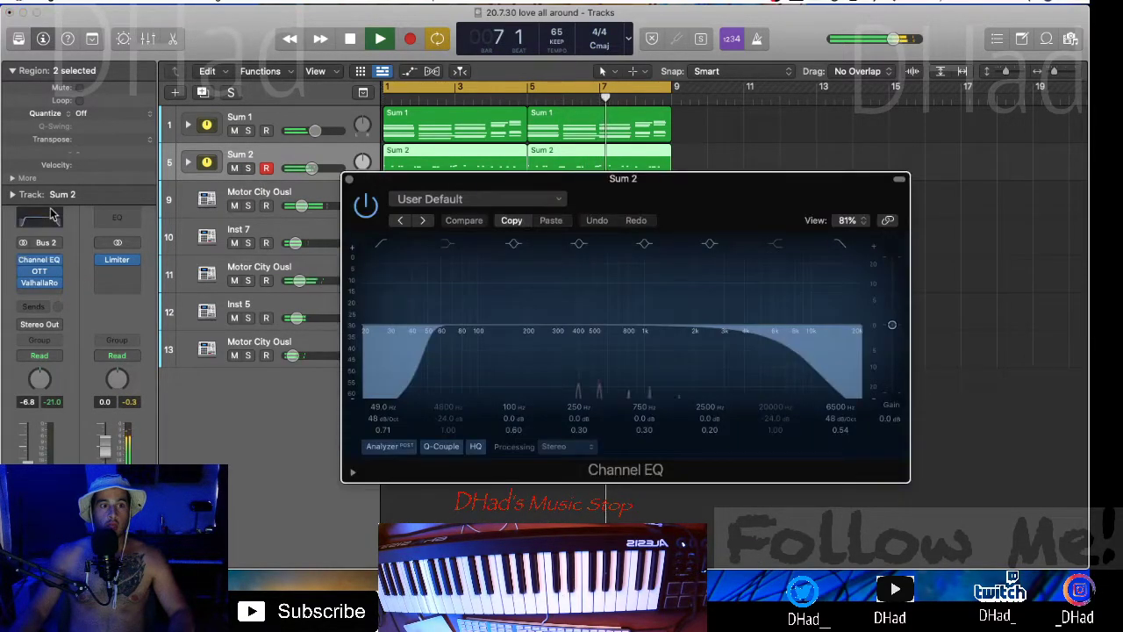
drag(427, 385, 364, 381)
drag(498, 387, 512, 425)
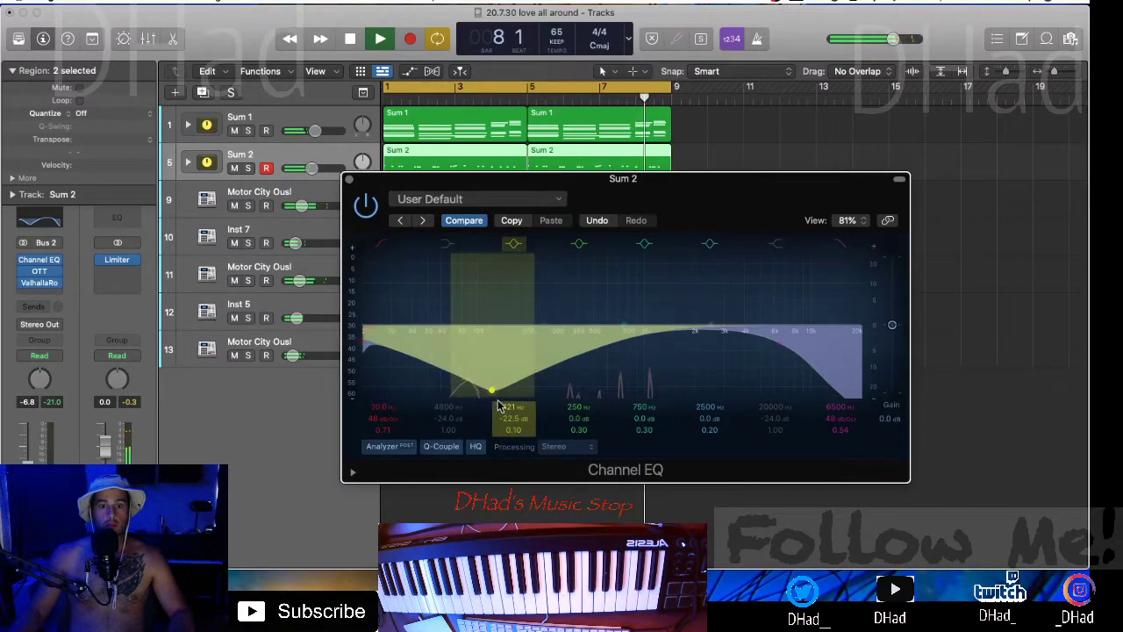
click(348, 180)
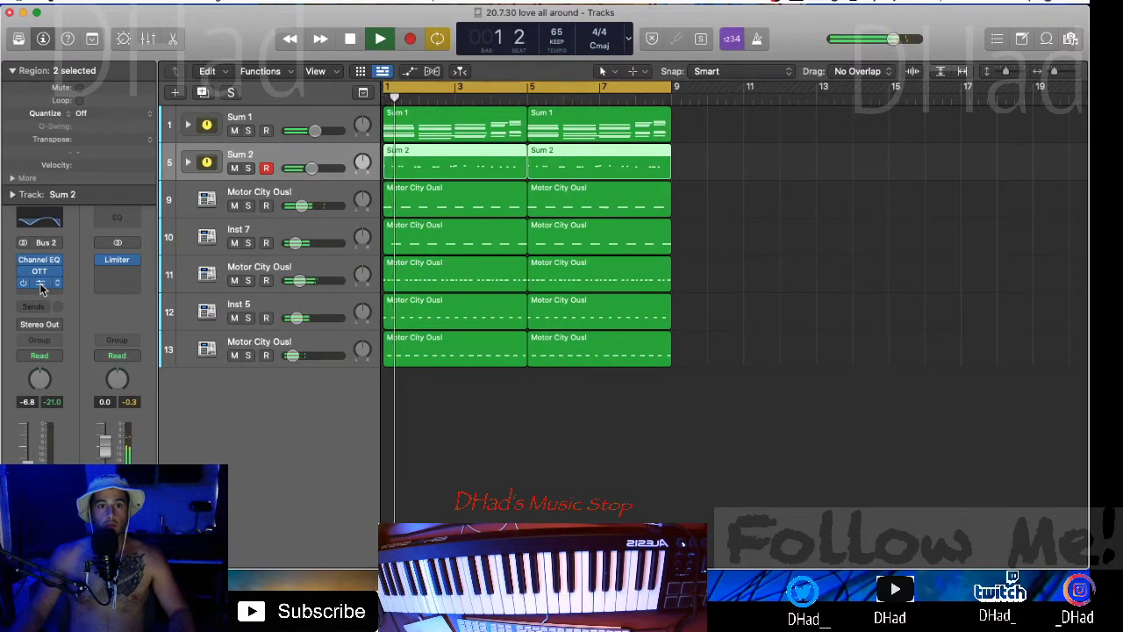
- Set Sum 2's volume to -4.5 dB and copy its second region to bar 9
drag(313, 167, 316, 167)
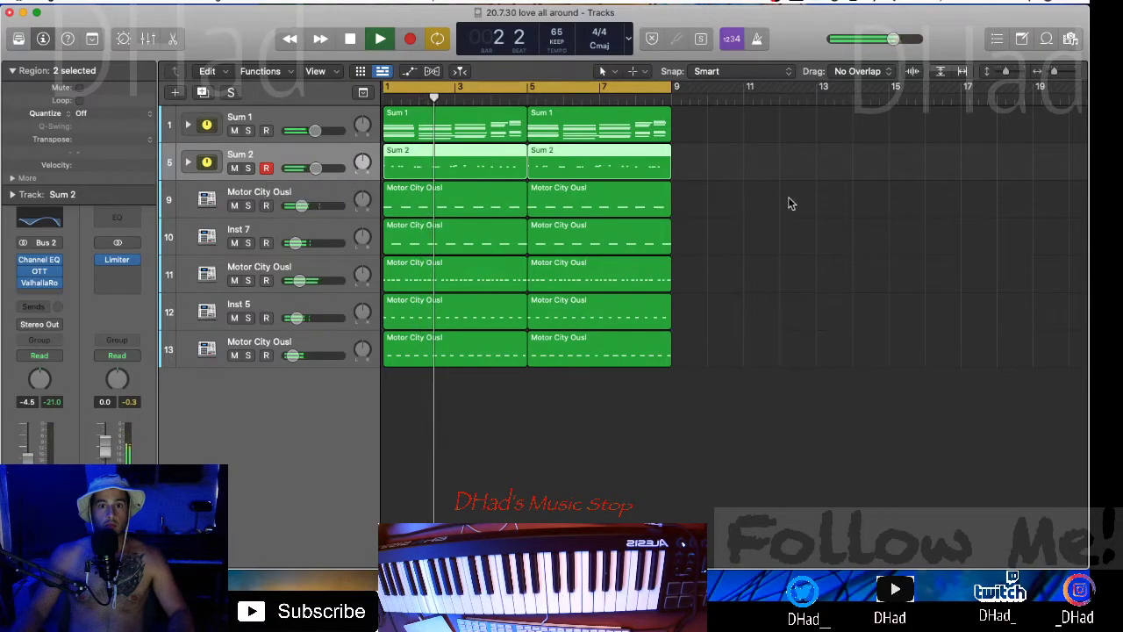
click(728, 184)
drag(642, 160, 786, 161)
key(Return)
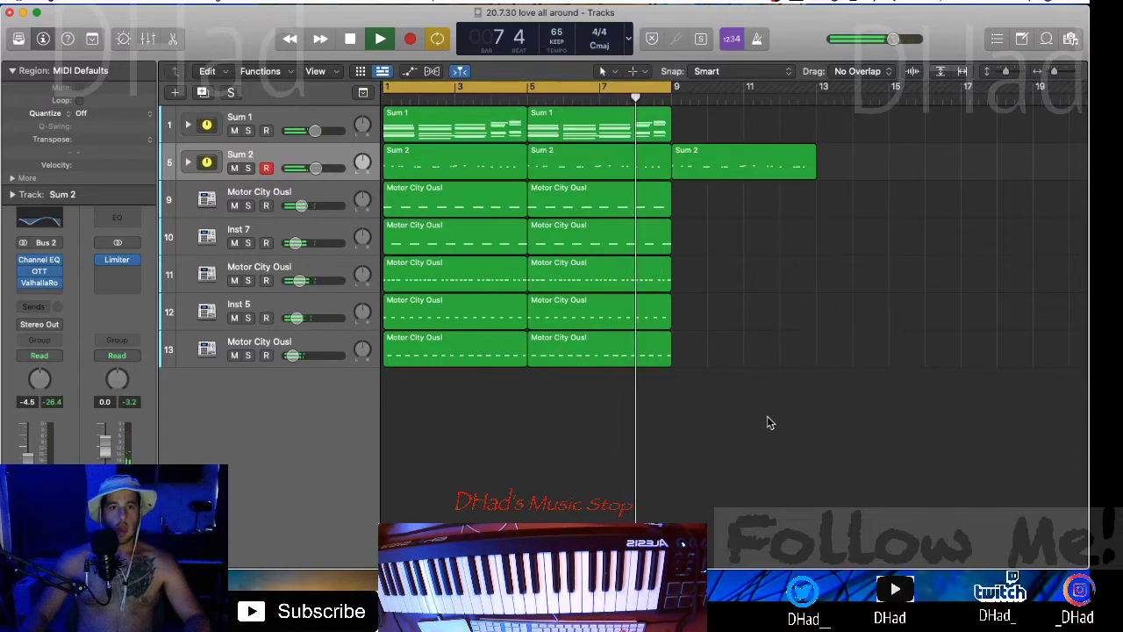
- Solo Sum 2 and all the tracks below it, and play the beat without Sum 1
key(space)
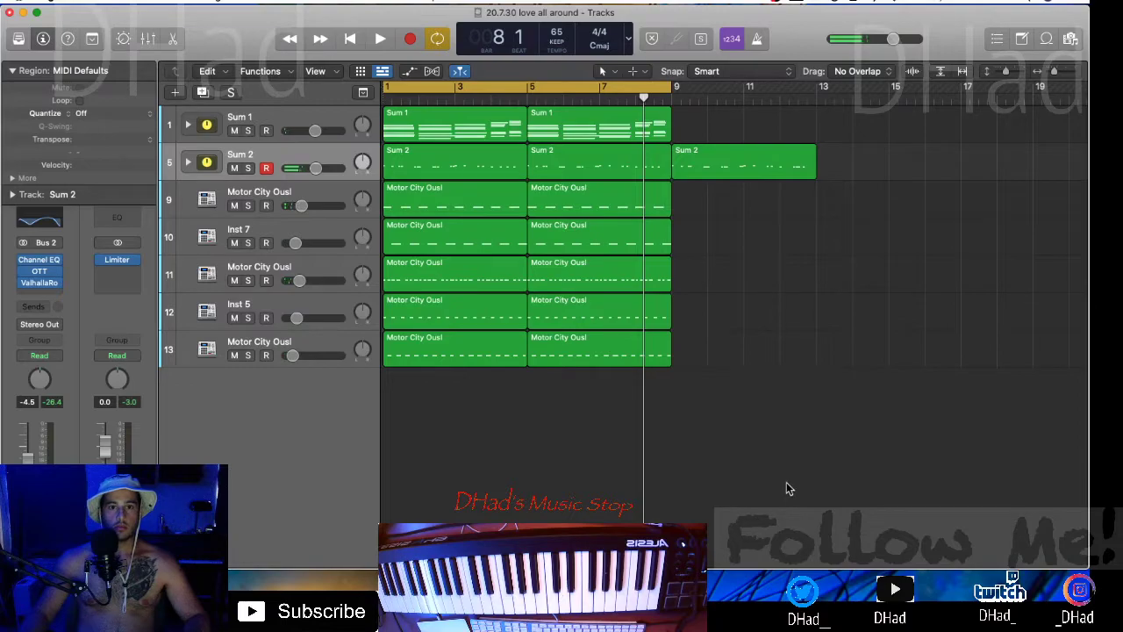
drag(247, 167, 248, 353)
key(space)
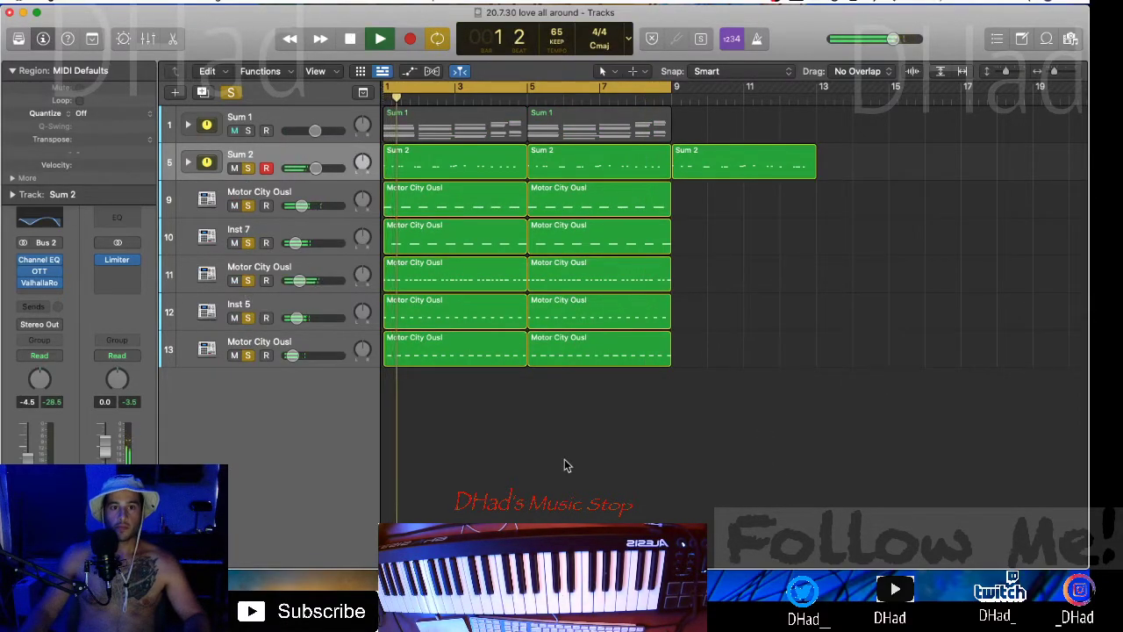
key(space)
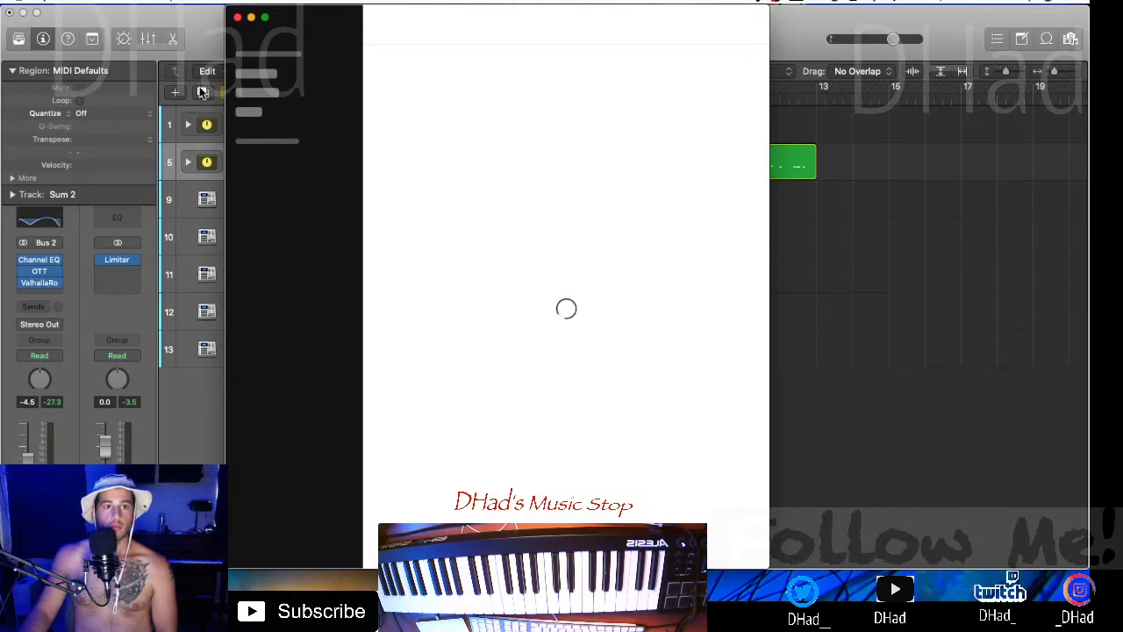
click(203, 36)
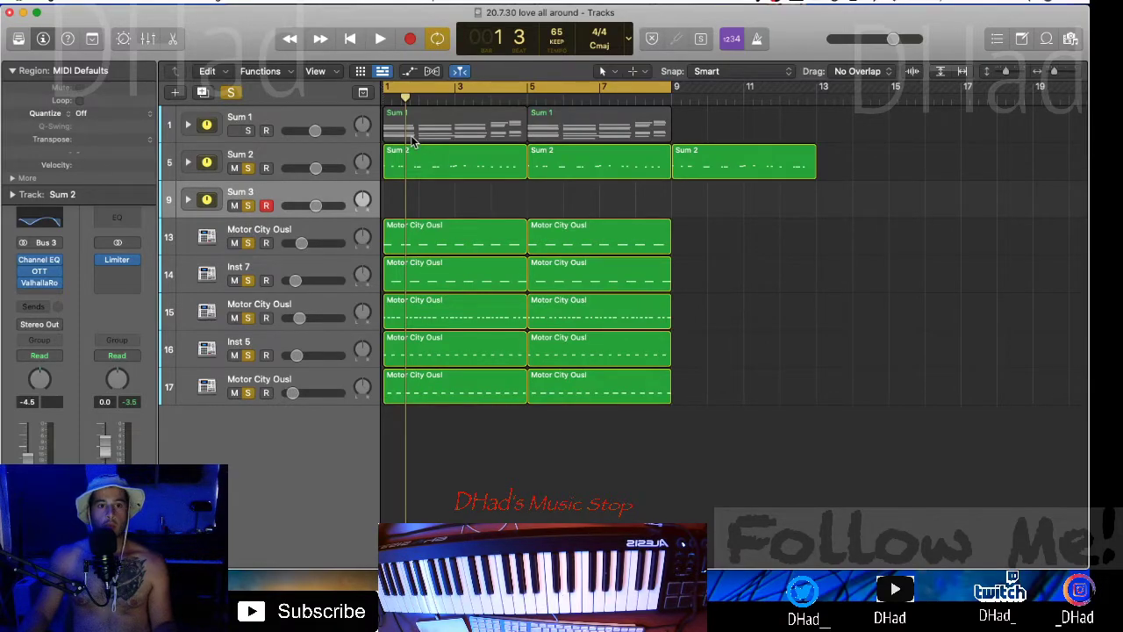
key(super+z)
key(super+BackSpace)
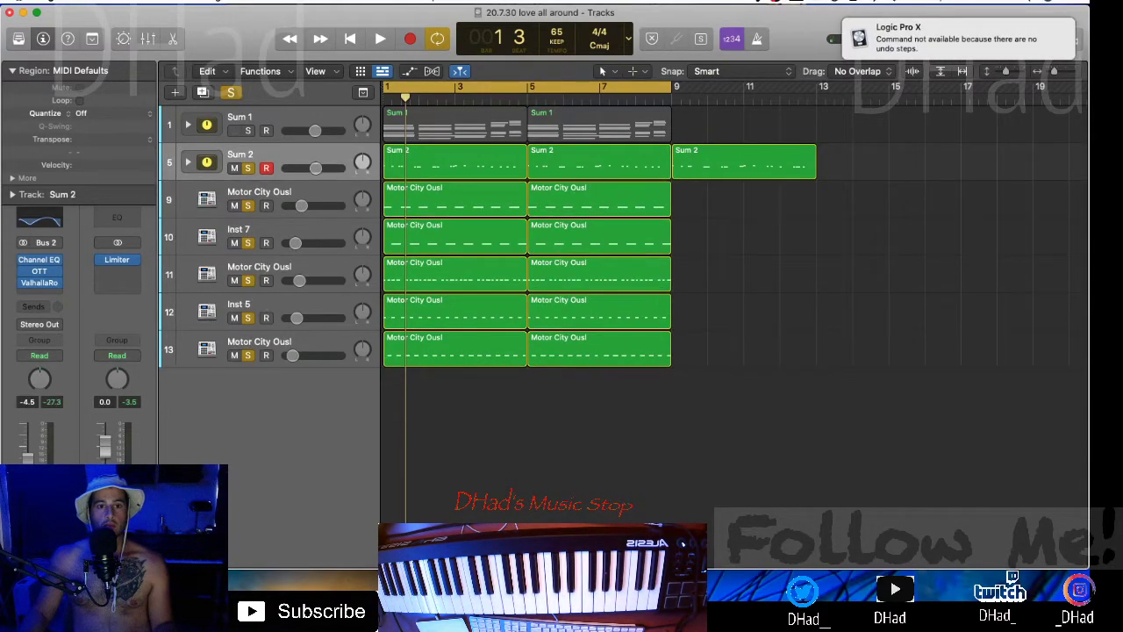
click(93, 115)
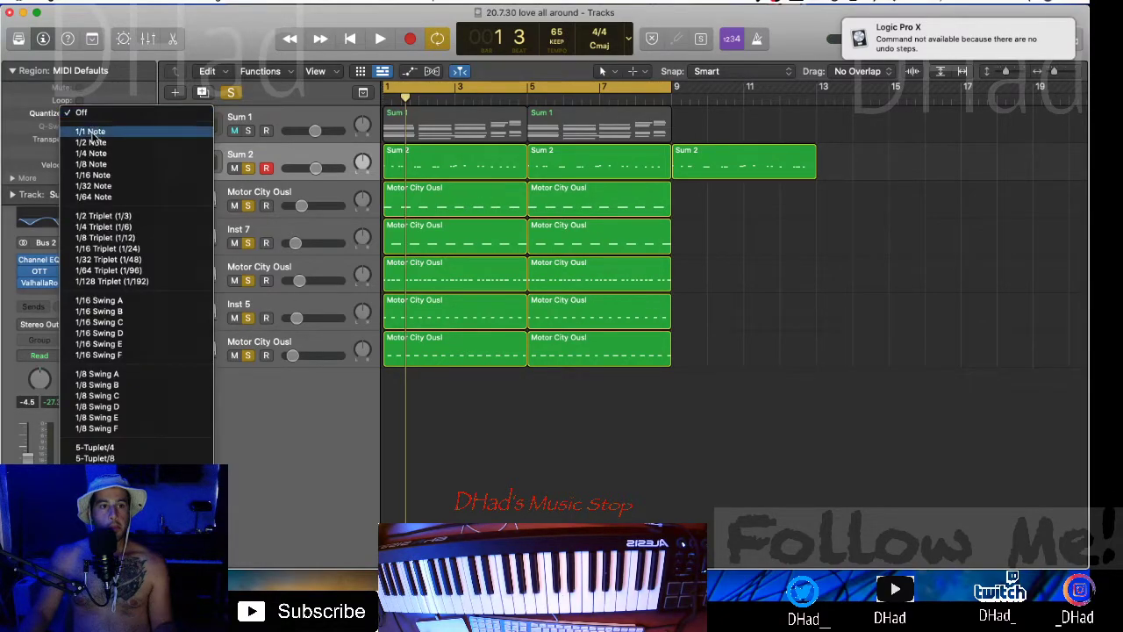
key(Escape)
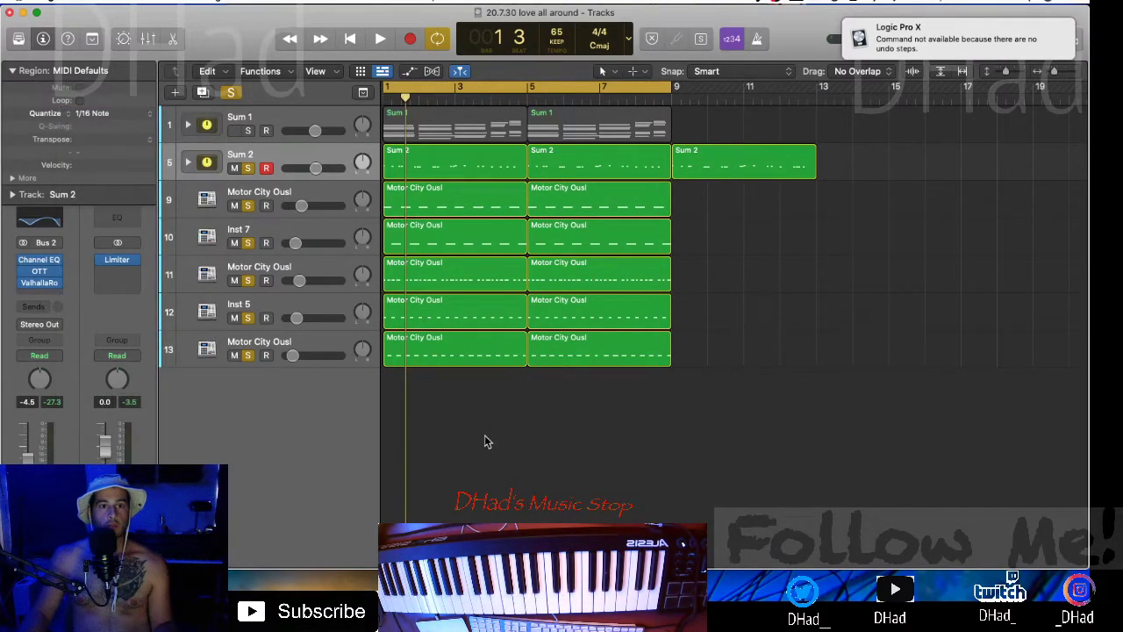
key(super+z)
key(super+shift+z)
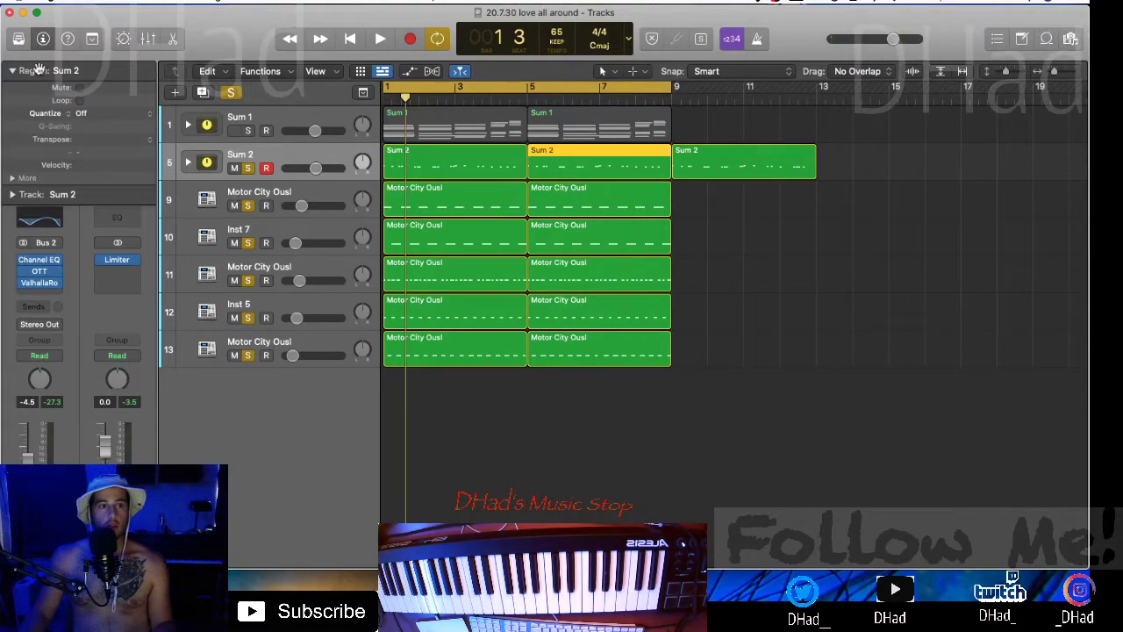
- Play the soloed tracks briefly and collapse the region settings in the inspector
click(738, 412)
scroll(737, 413, down, 2)
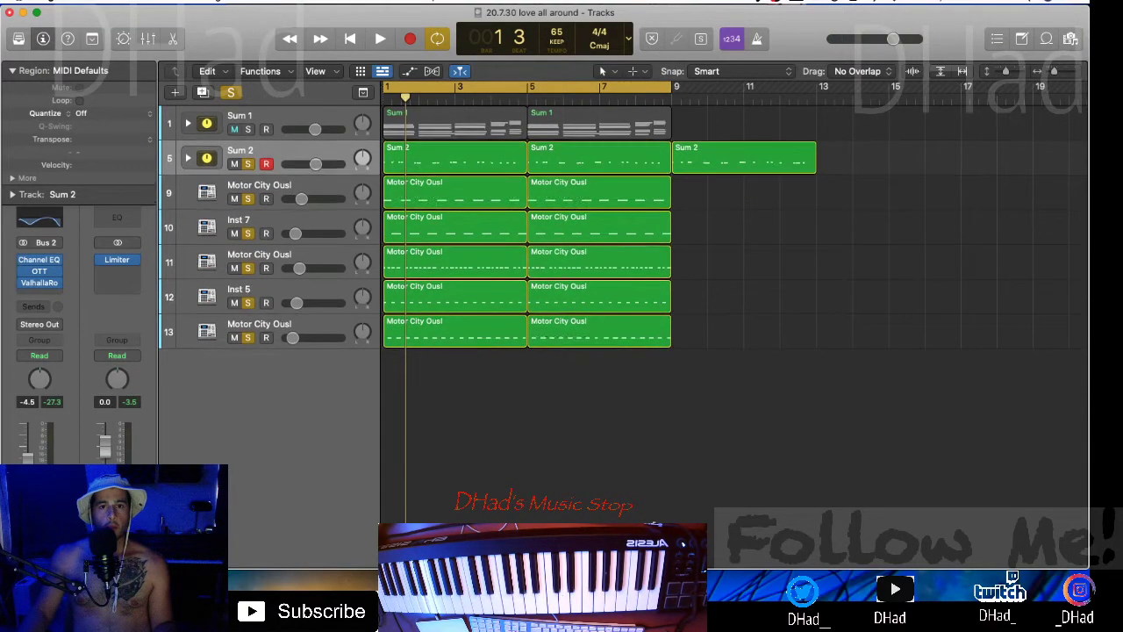
key(space)
key(space)
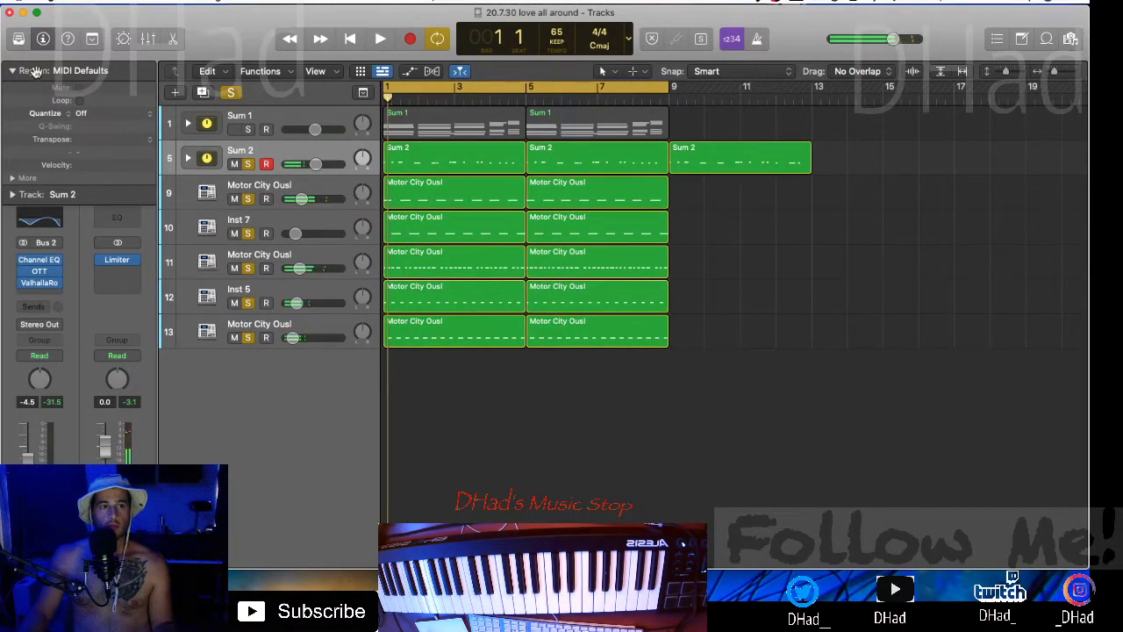
click(12, 70)
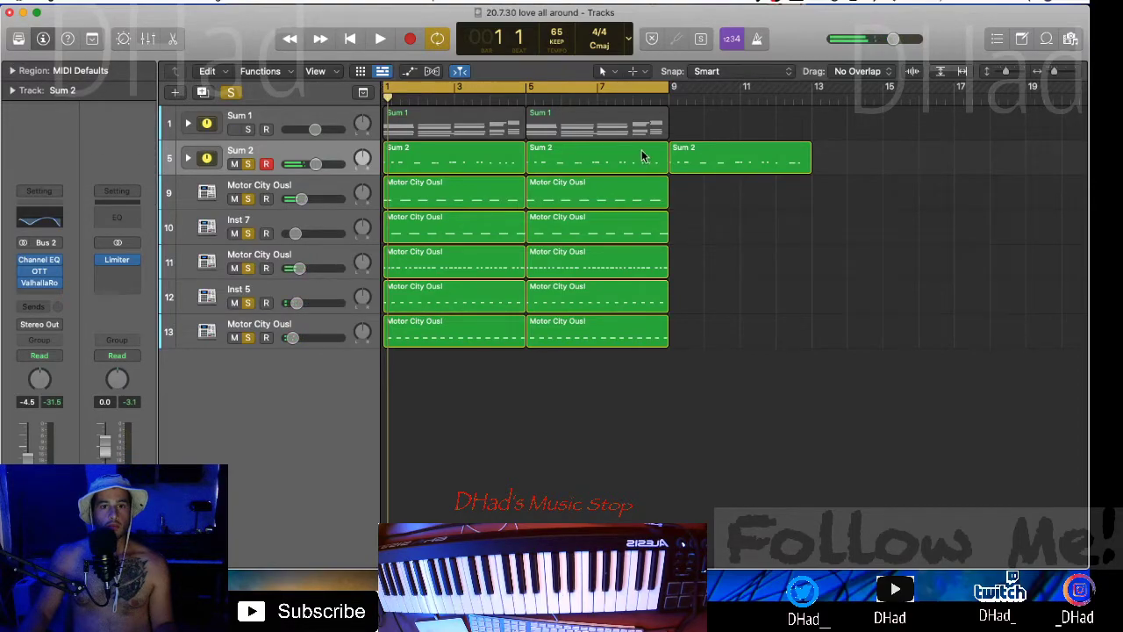
- Create one audio track using Input 1 and Output 1 + 2, and turn off its input monitoring
key(alt+super+n)
click(561, 53)
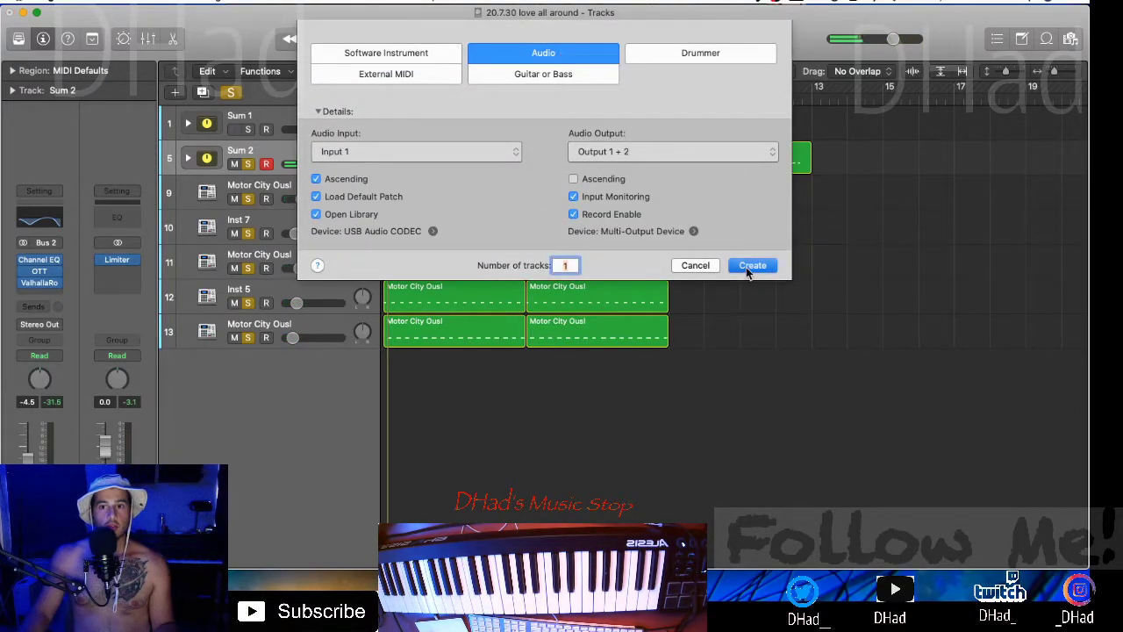
click(750, 265)
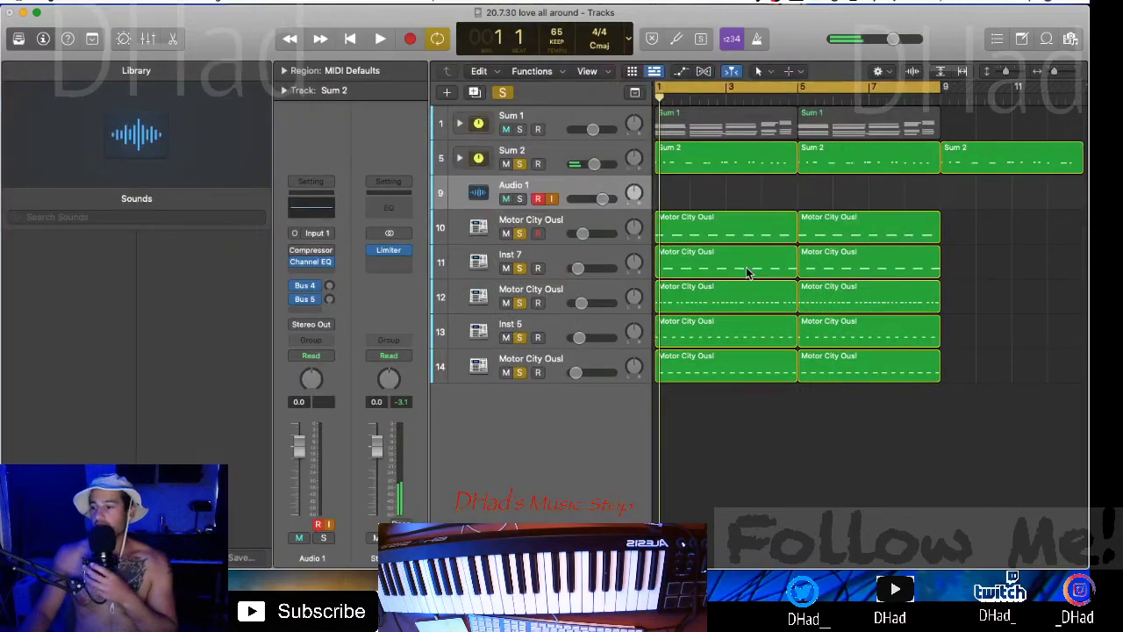
click(552, 200)
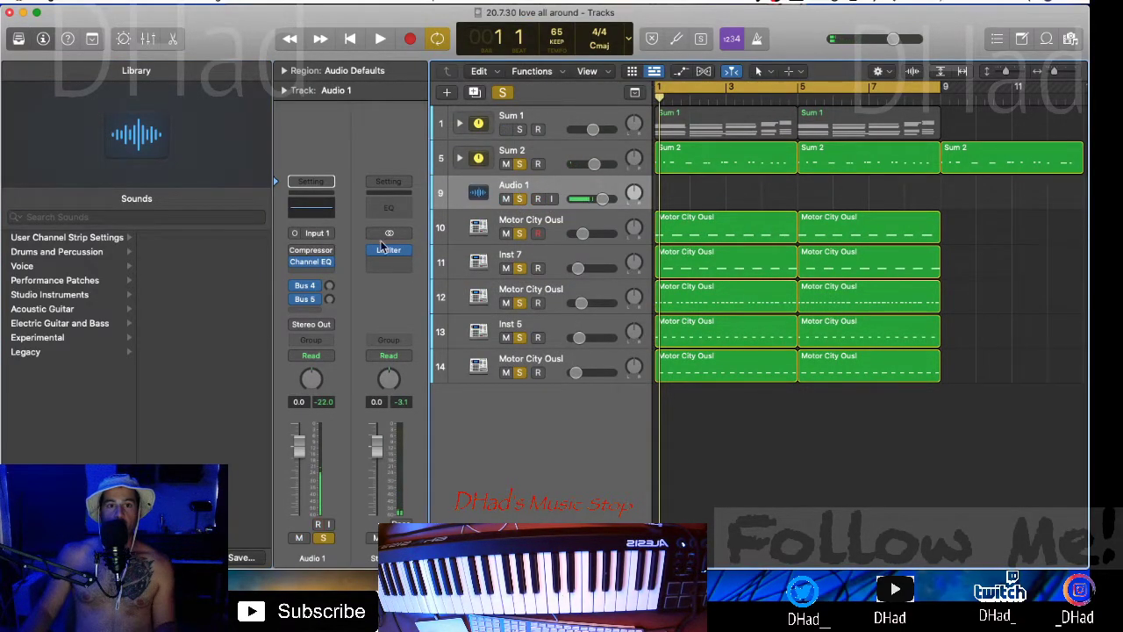
- Shape Audio 1's Channel EQ with the low cut at 20 Hz and a 12 dB/Oct high cut at about 280 Hz
click(318, 255)
click(311, 270)
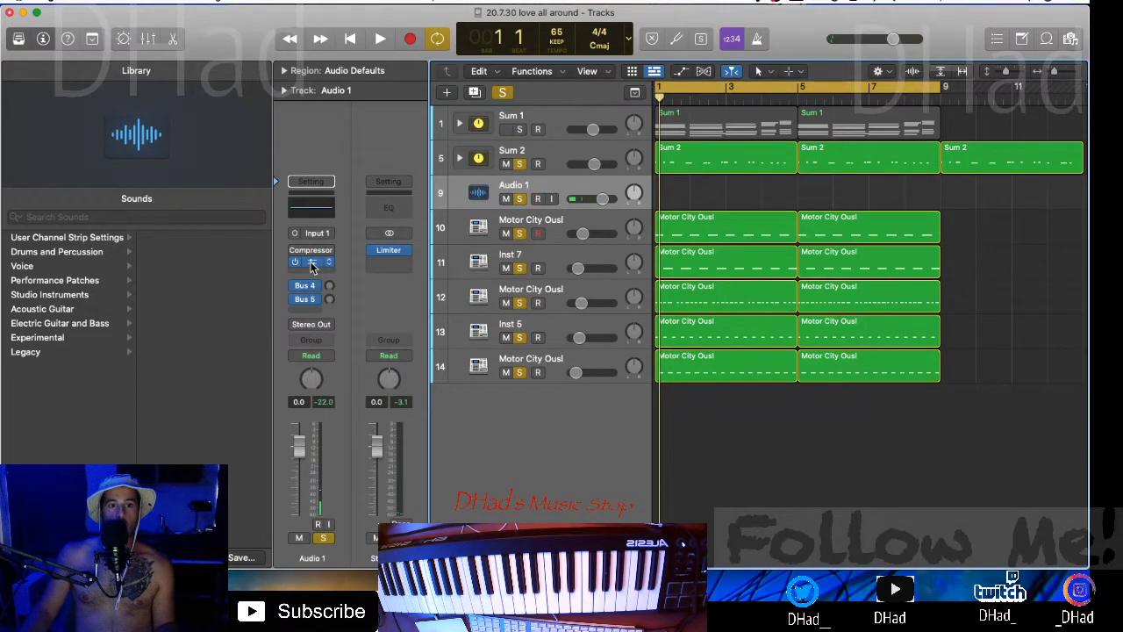
click(311, 264)
click(381, 244)
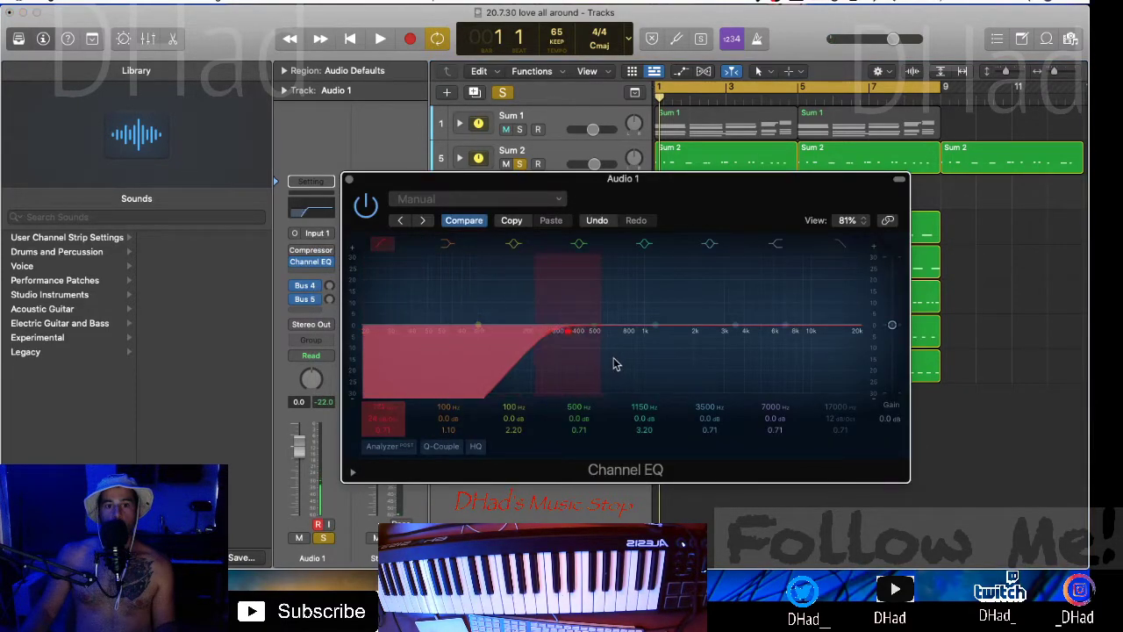
click(840, 244)
drag(859, 330, 553, 344)
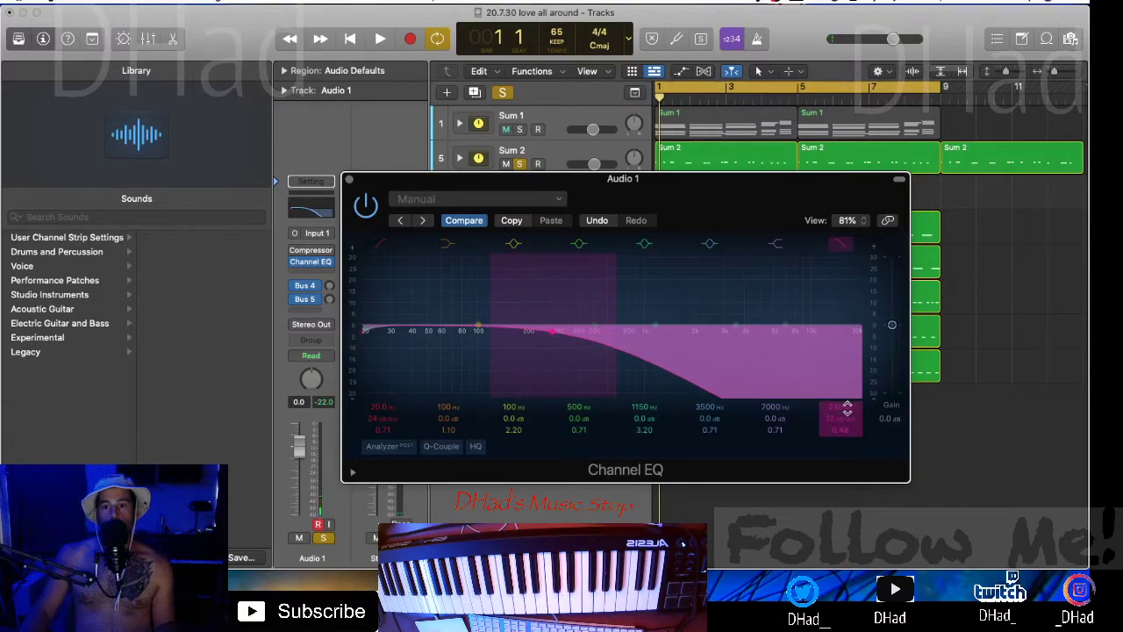
drag(843, 418, 842, 419)
click(349, 179)
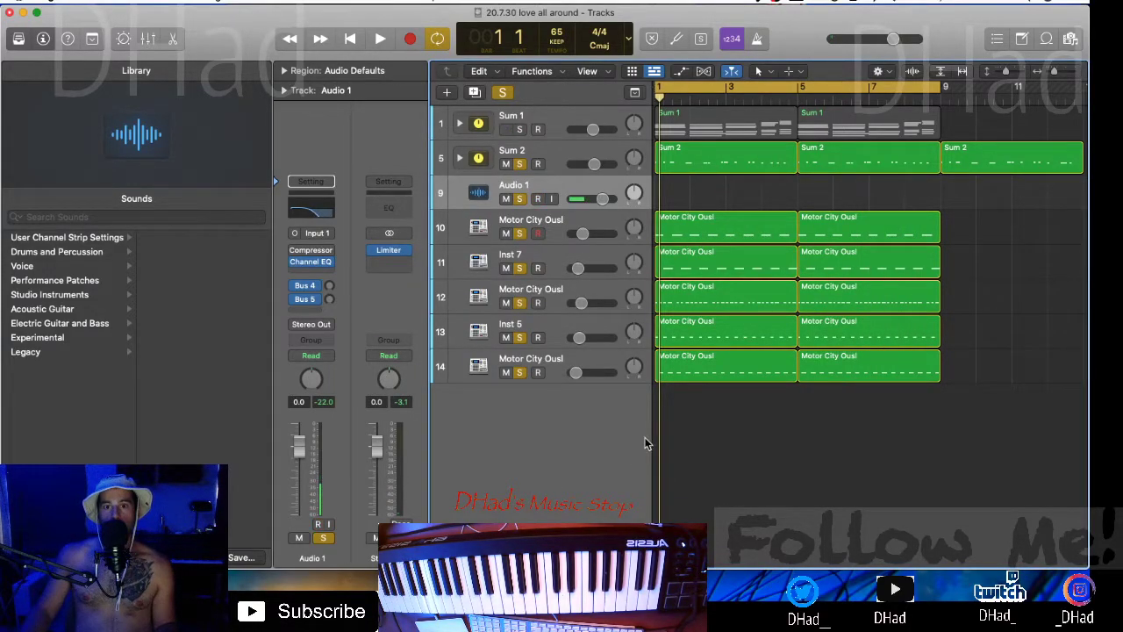
- Start the beat playing, switch to Splice, and search its samples for "808"
key(space)
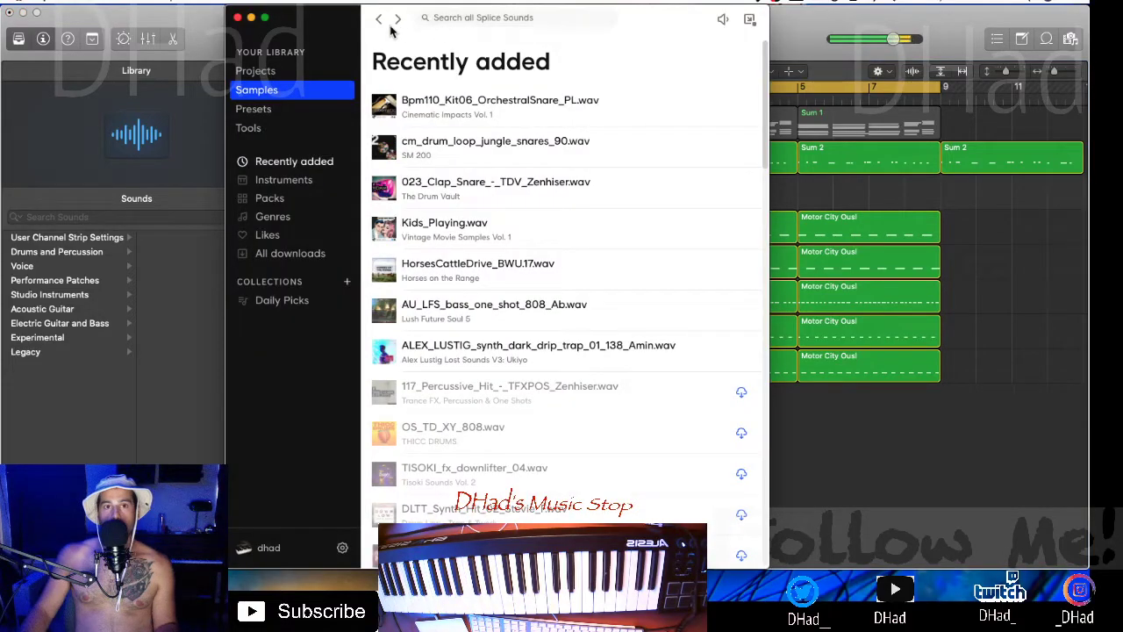
click(460, 19)
text(808)
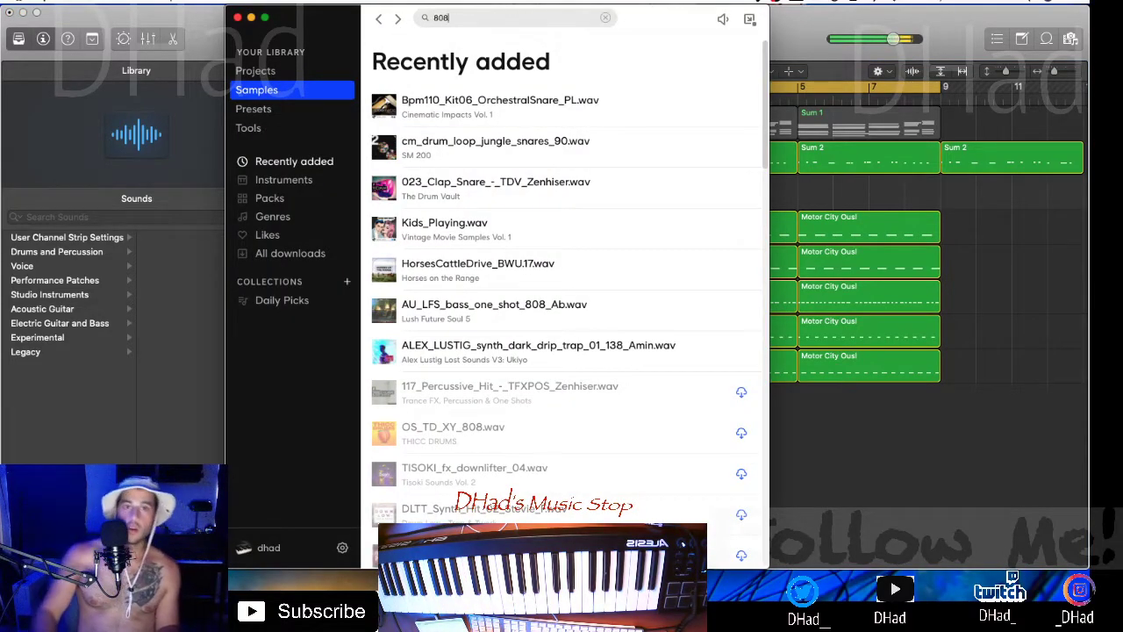
key(Return)
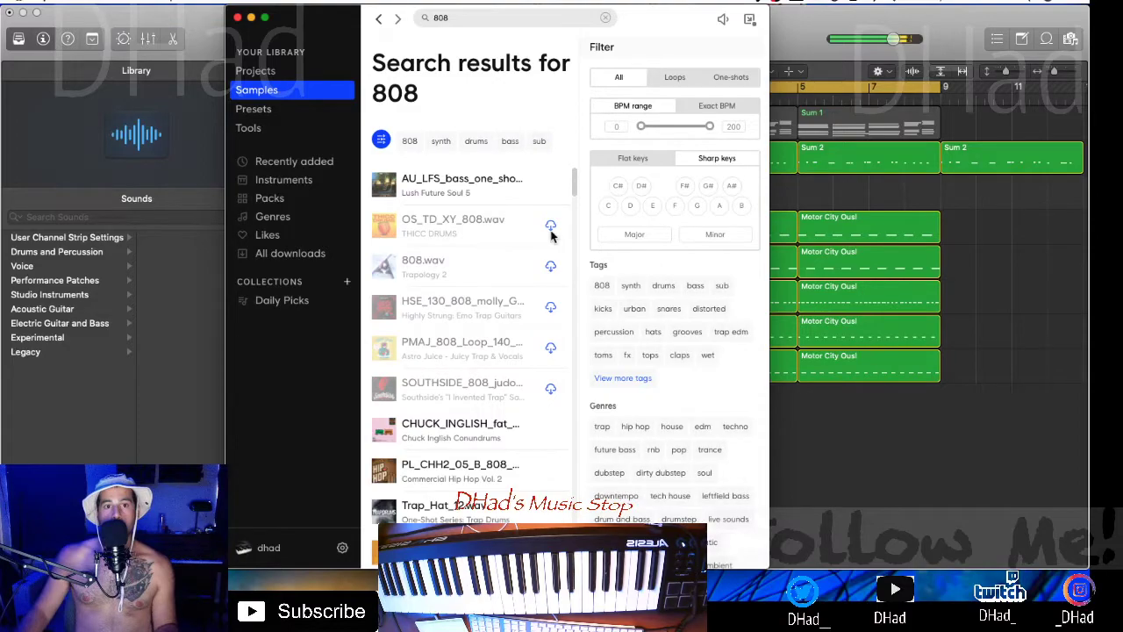
- Audition the 808 search results against the beat and download the MM_2099_808_distorted sample
scroll(416, 332, down, 10)
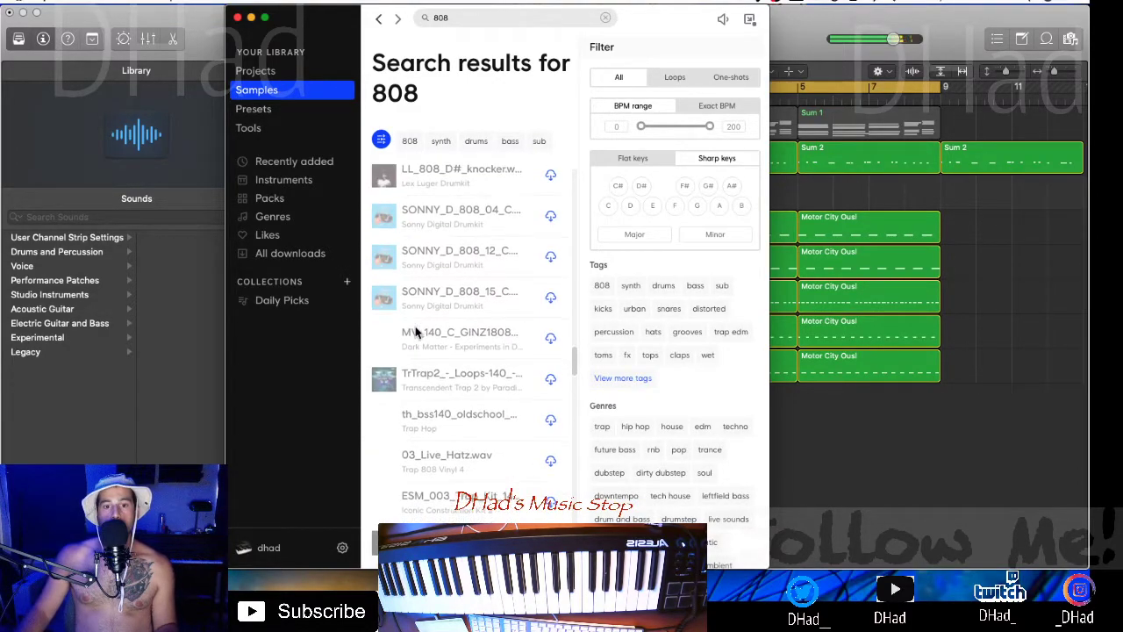
click(377, 463)
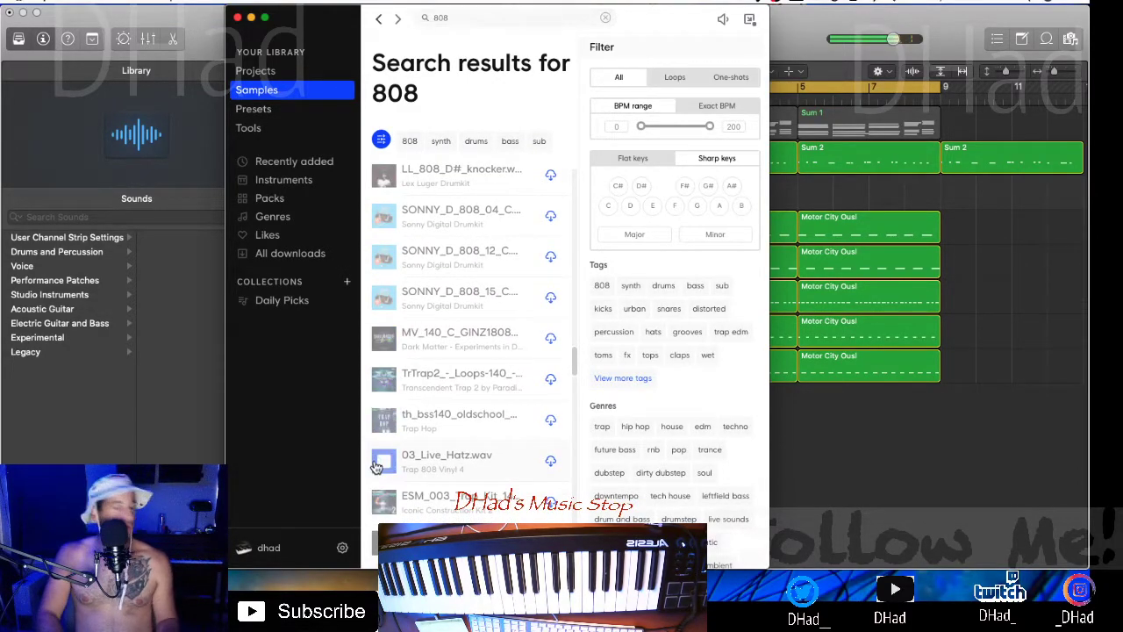
scroll(377, 467, down, 2)
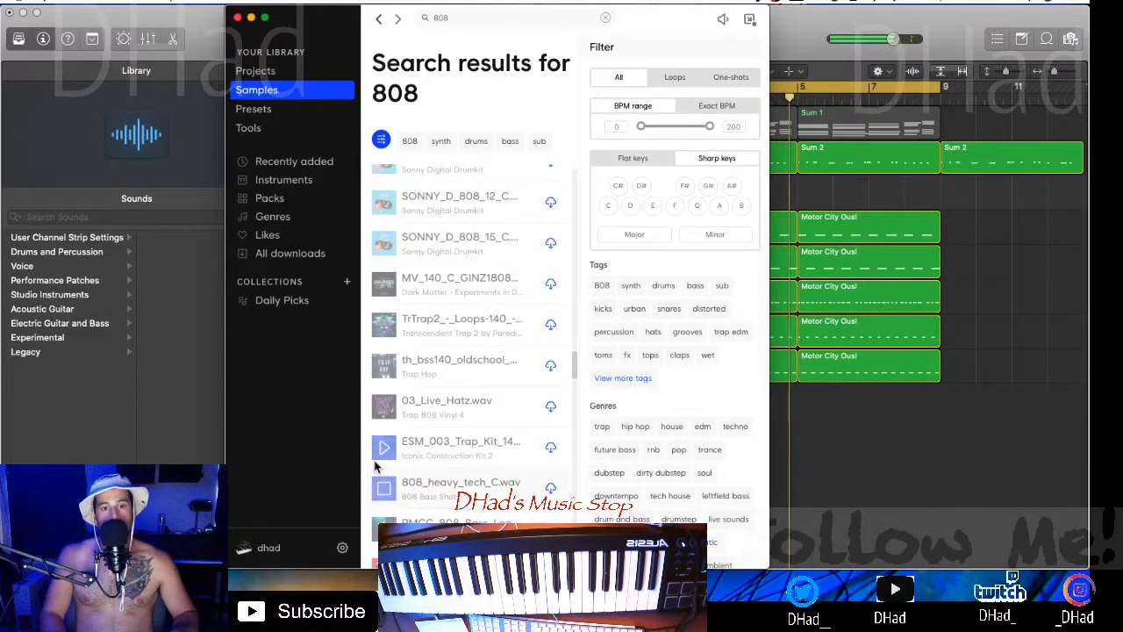
key(space)
key(space)
key(space)
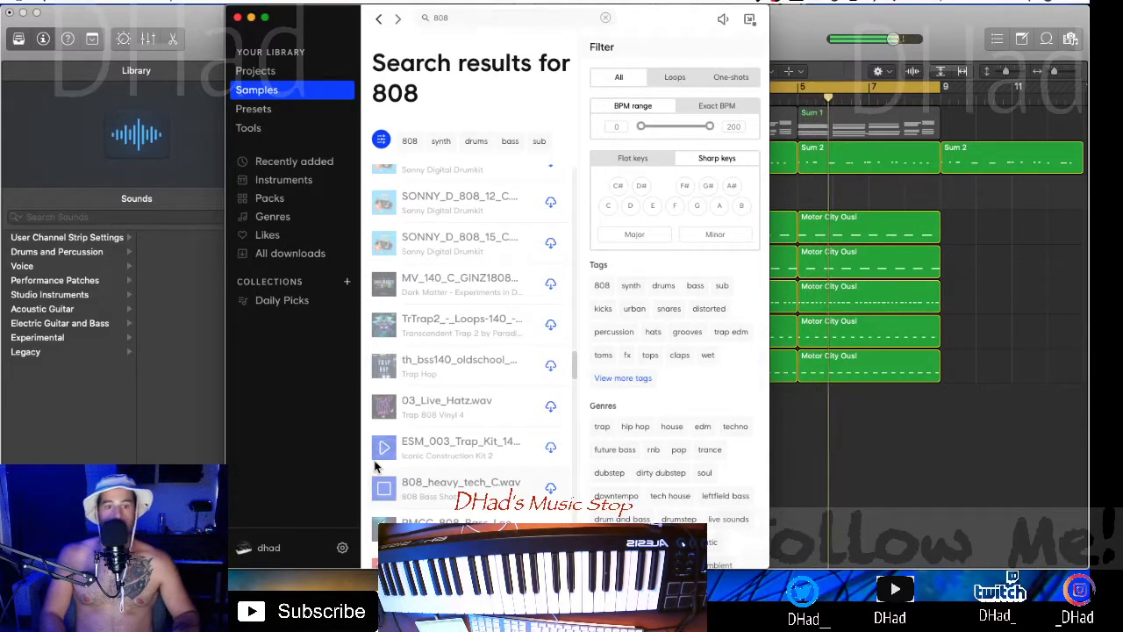
key(Down)
key(Down)
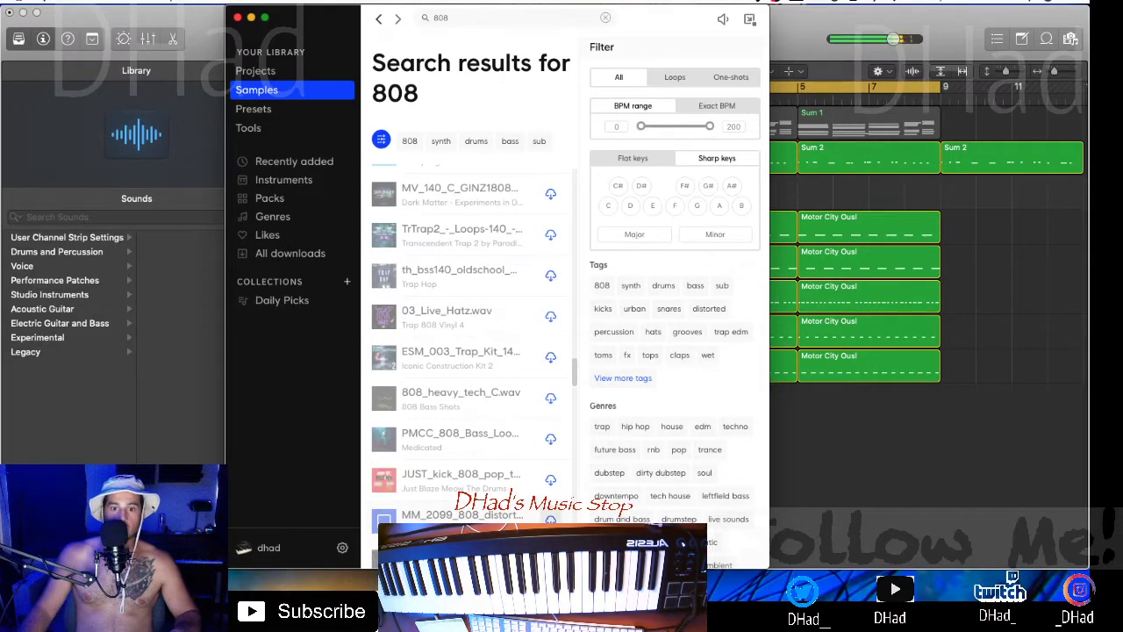
click(551, 517)
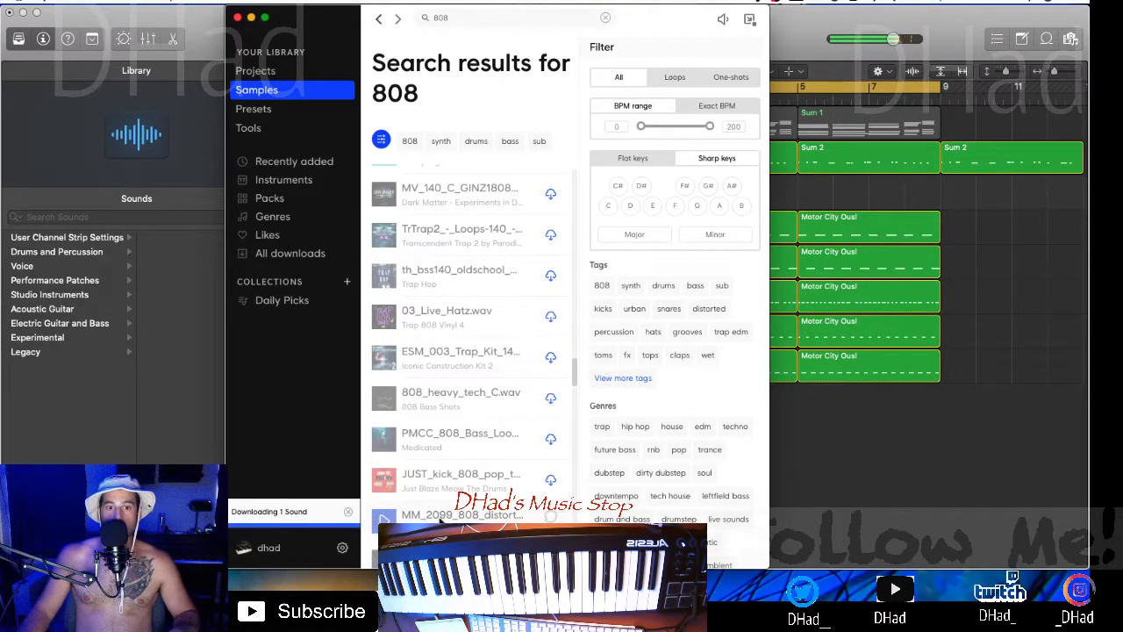
- Place the downloaded MM_2099 808 sample on a new Logic audio track near bar 7, converting the file to the project's 44.1 kHz rate
click(916, 510)
key(super+Tab)
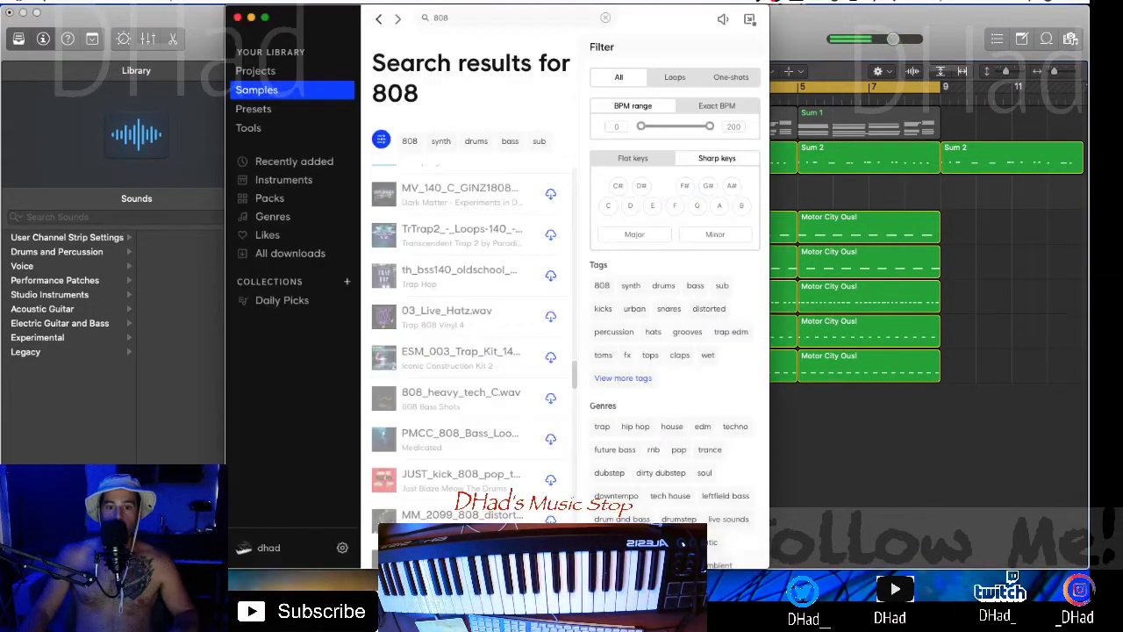
scroll(530, 203, up, 10)
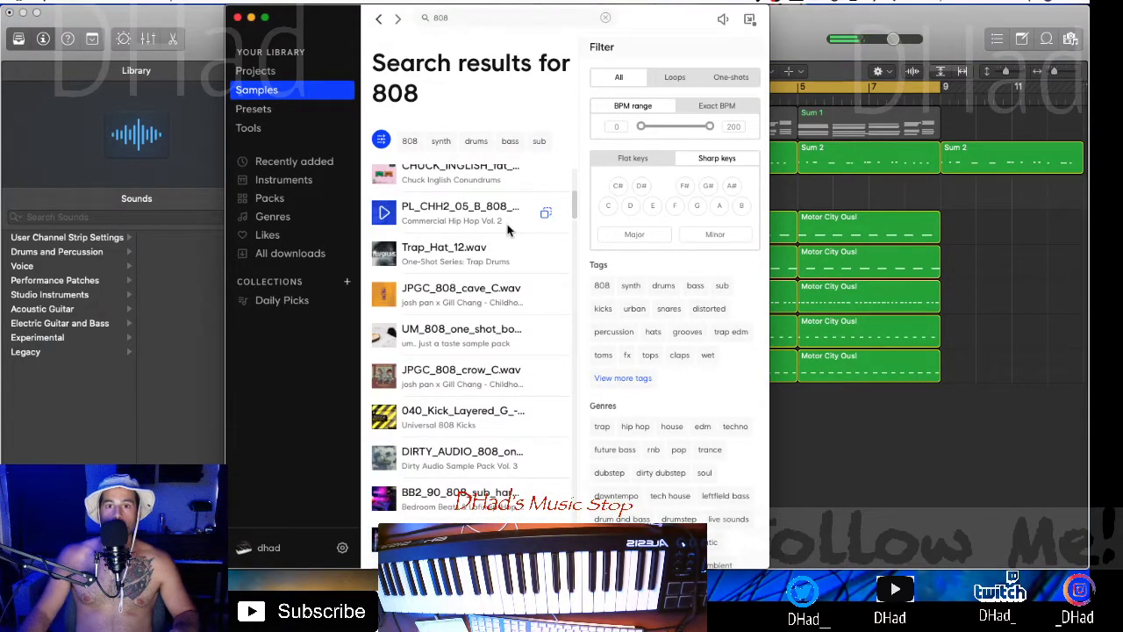
drag(575, 216, 580, 66)
drag(413, 183, 908, 476)
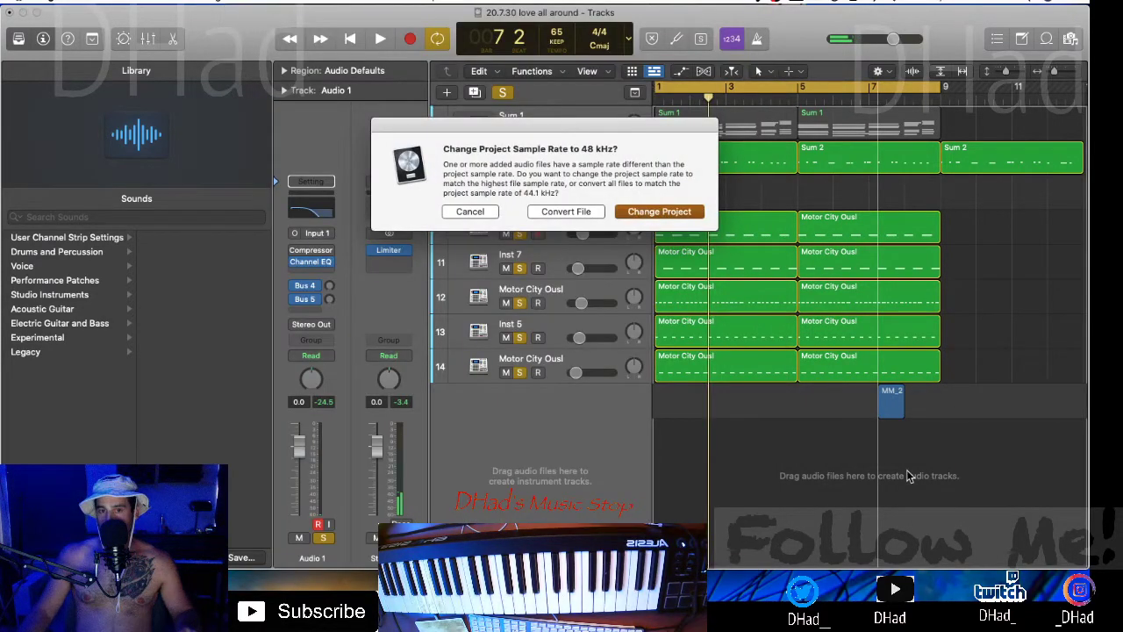
click(566, 211)
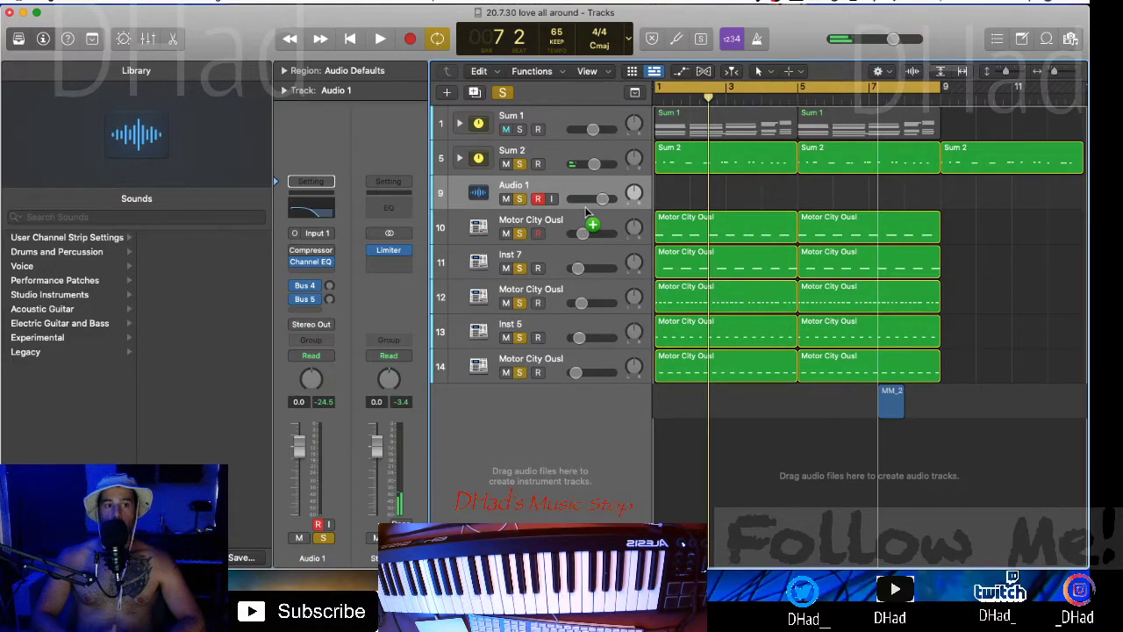
drag(585, 212, 880, 401)
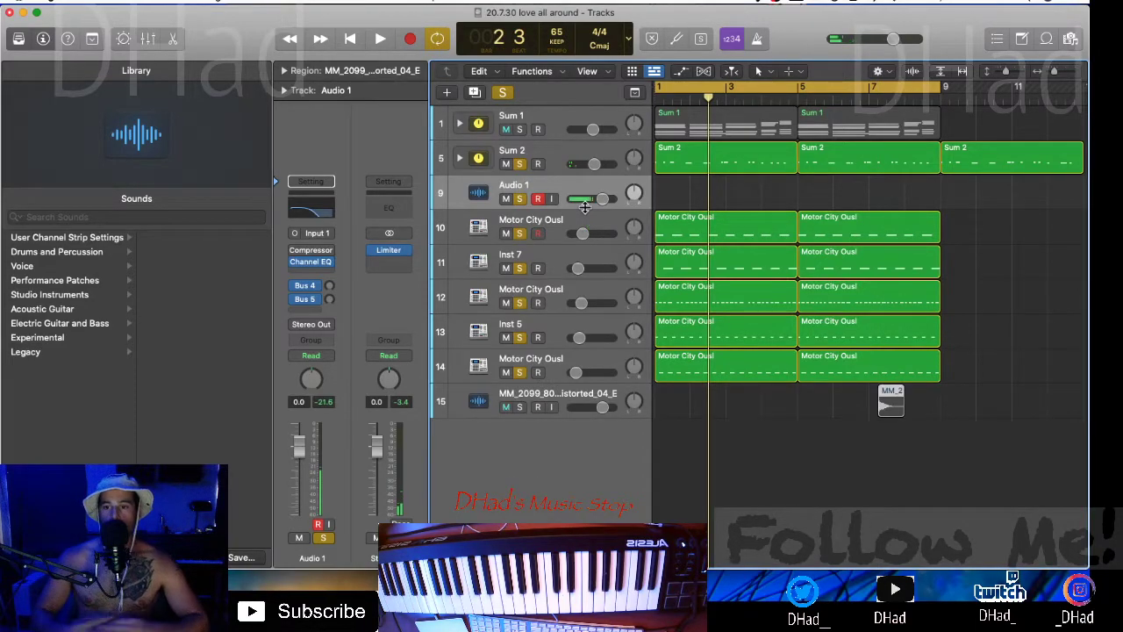
click(891, 454)
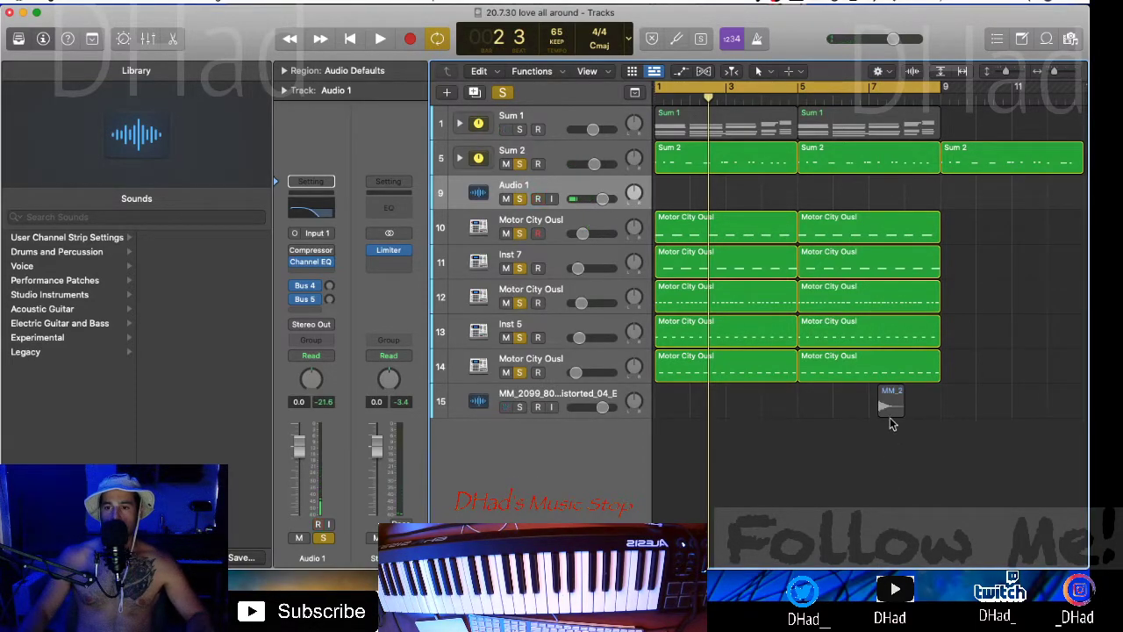
- Create a Quick Sampler (Optimized) track from the MM_2099 808 region and arrange the sampler window so its waveform is fully visible
drag(891, 412, 453, 425)
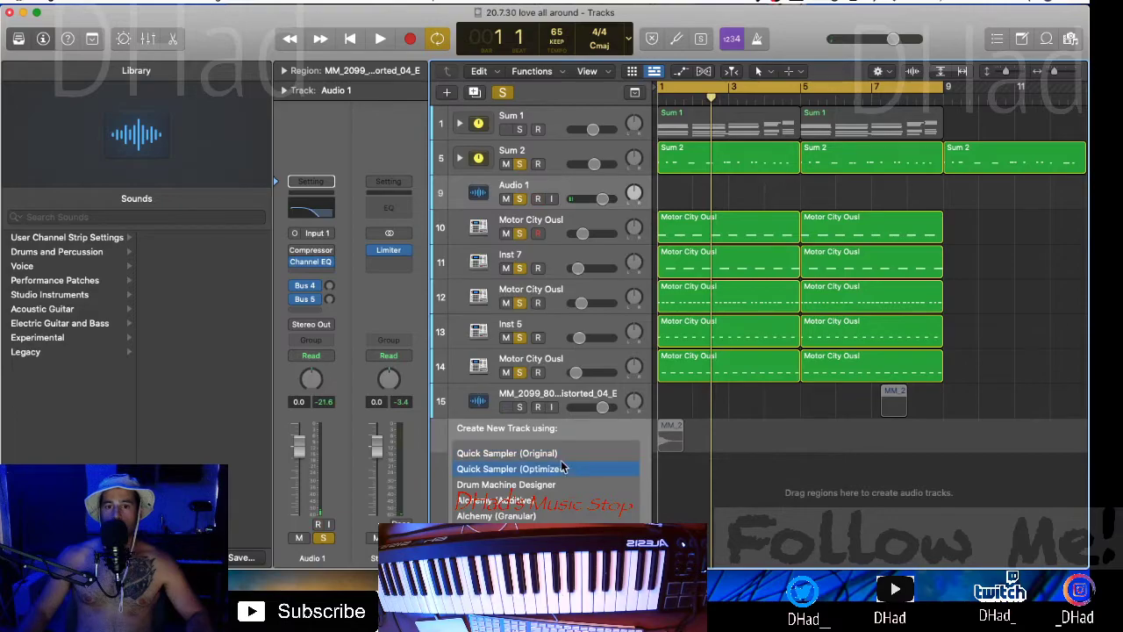
drag(562, 461, 562, 468)
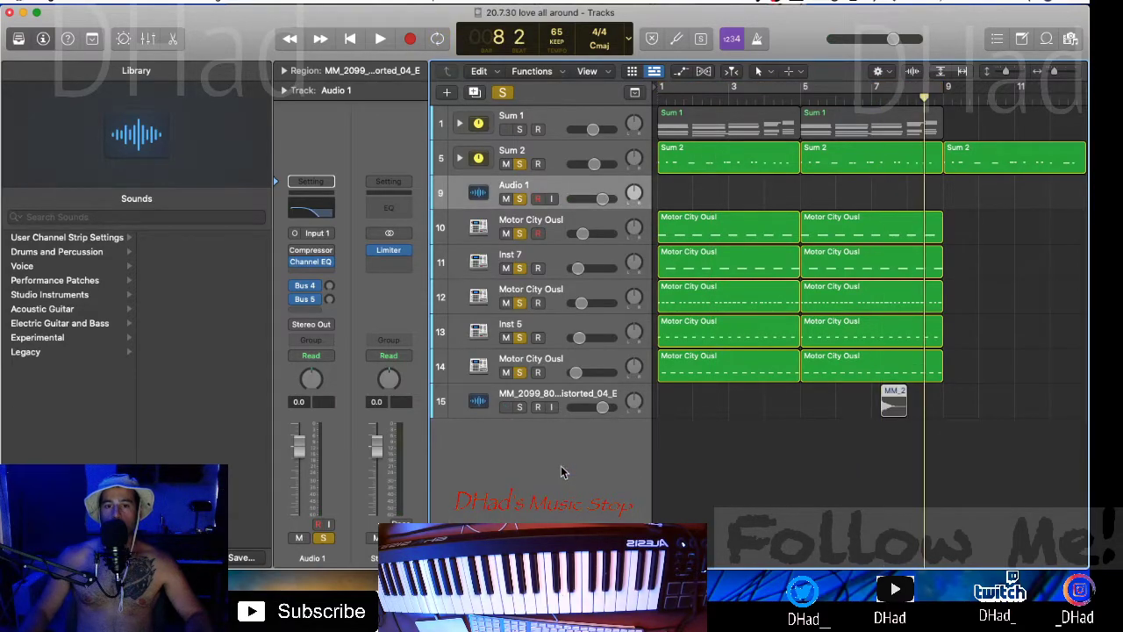
shift+click(700, 446)
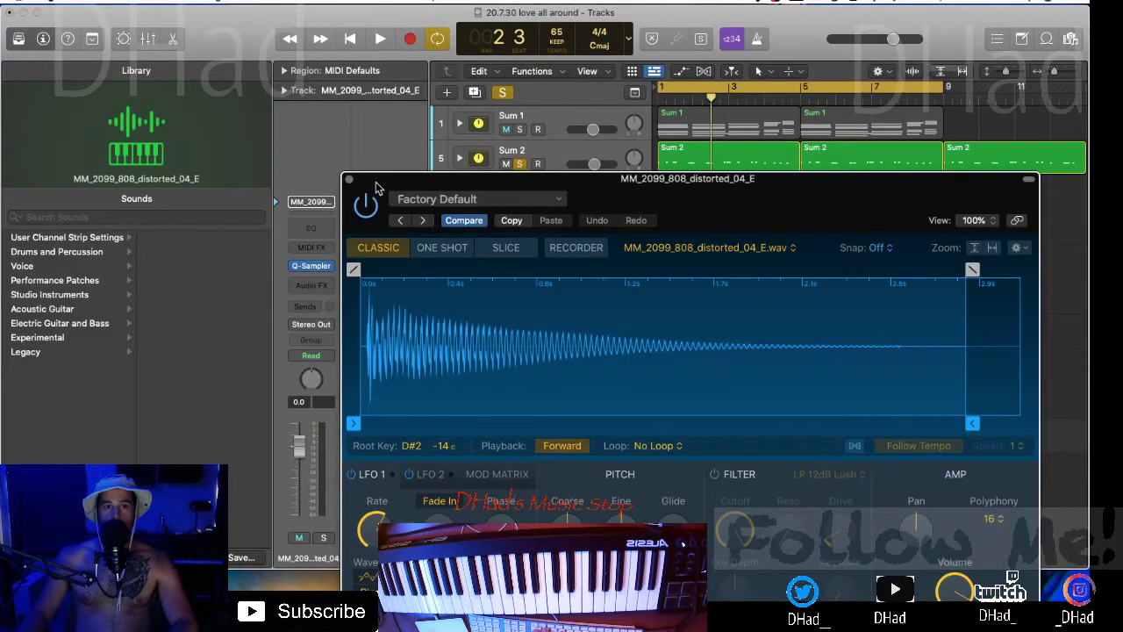
drag(378, 188, 550, 500)
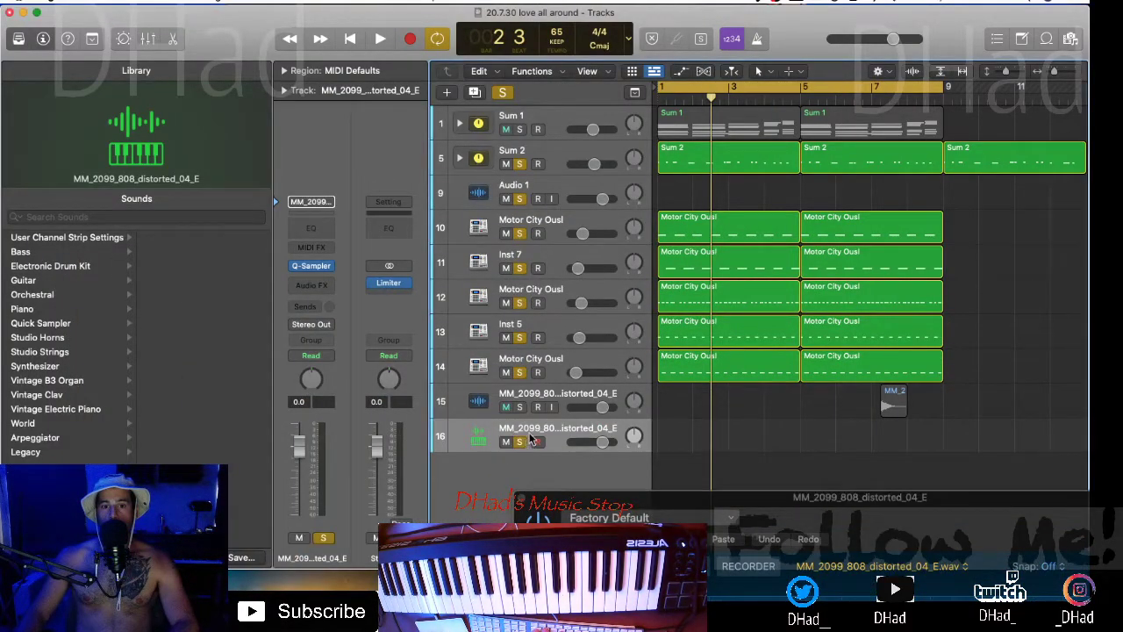
drag(776, 526, 579, 100)
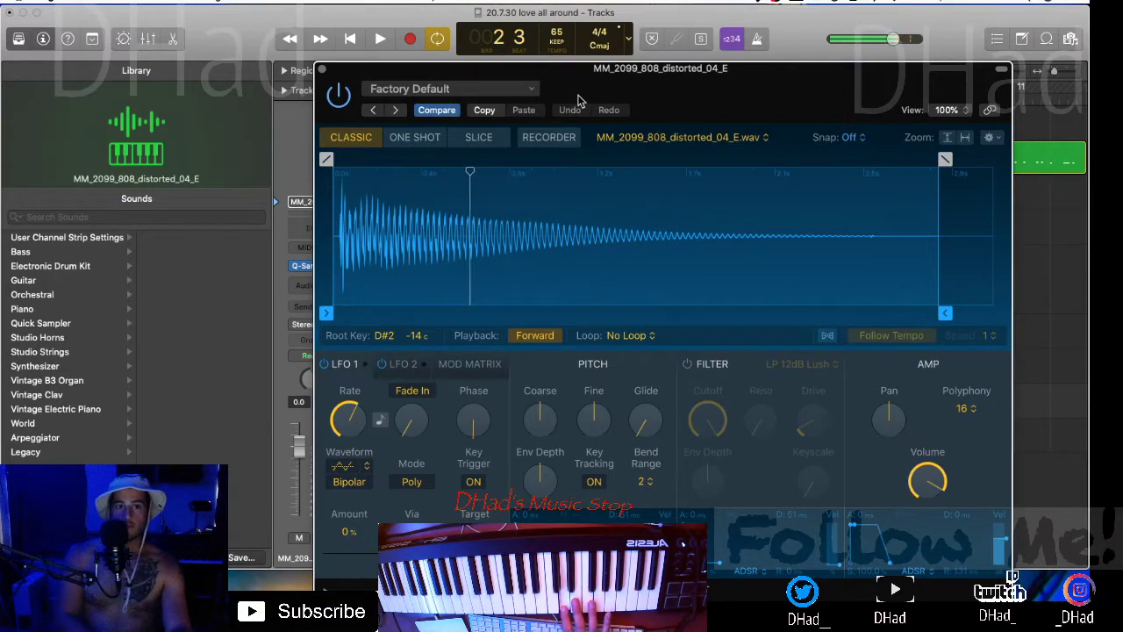
- Play the beat and give the 808 sample a fade-in of about 0.068 s and a fade-out of about 2.41 s in Quick Sampler
key(space)
drag(325, 158, 342, 159)
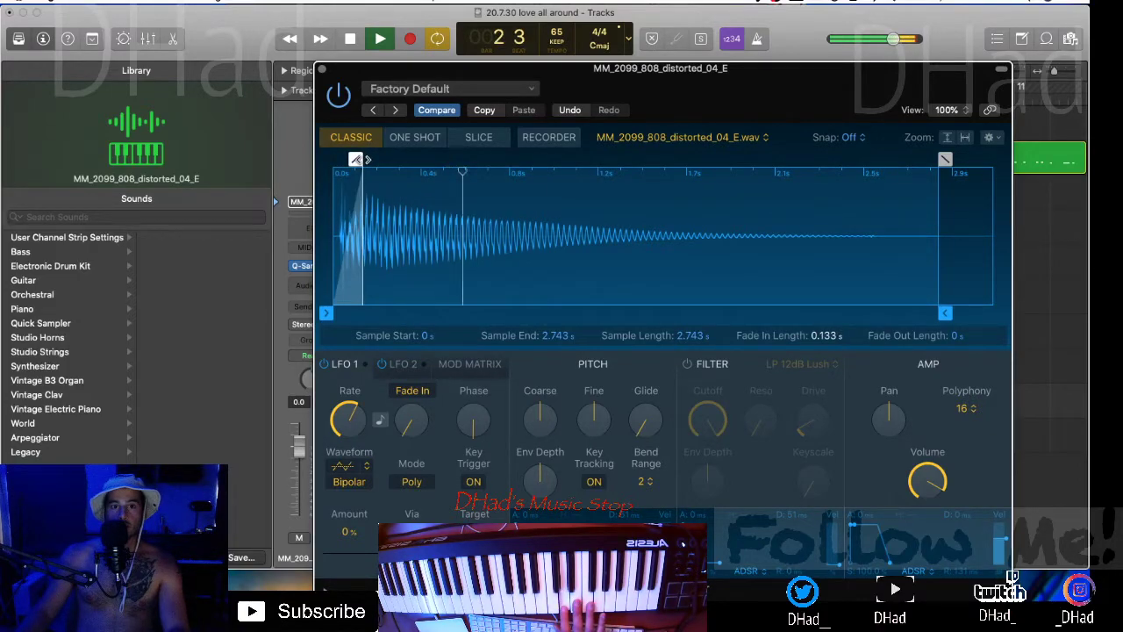
drag(945, 159, 443, 189)
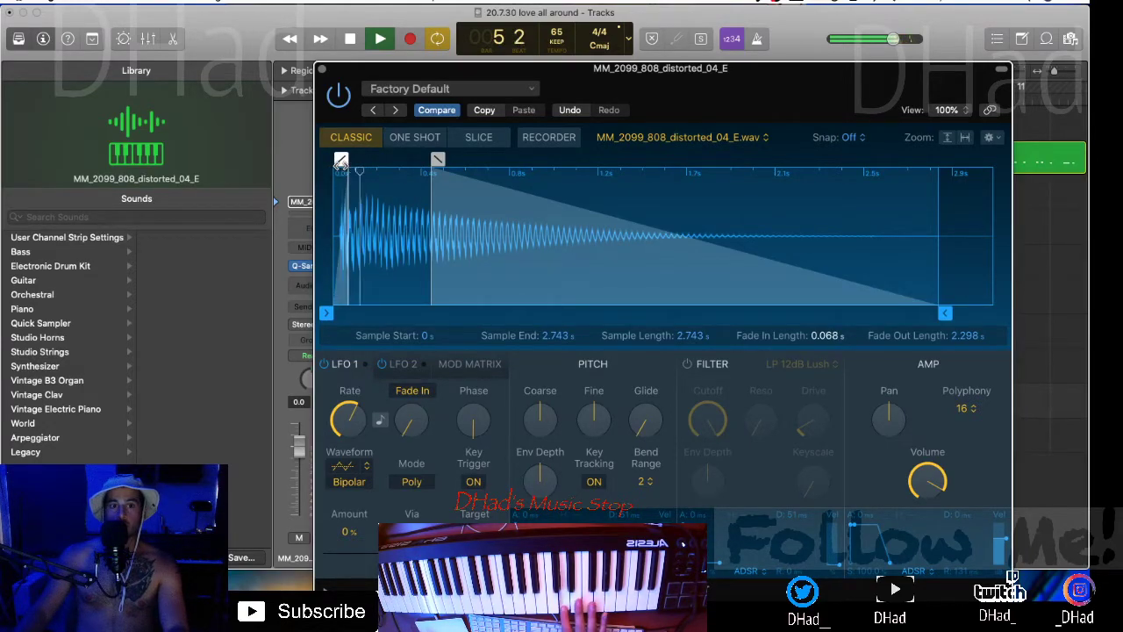
drag(438, 160, 412, 159)
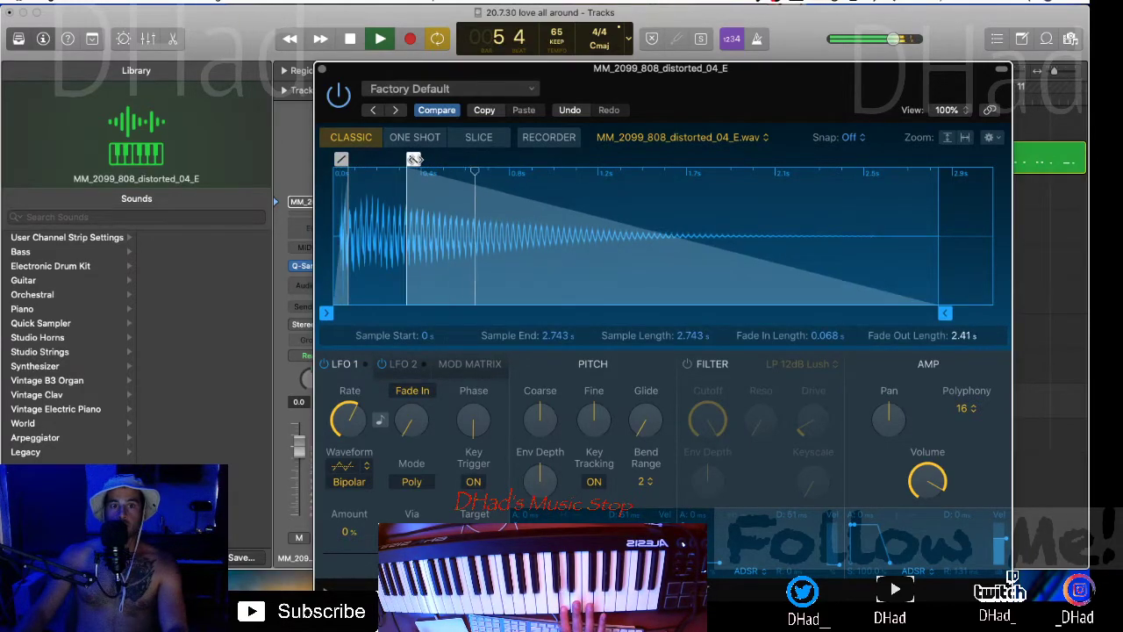
- Shorten the 808 sample's end to about 0.478 s with a fade-out of about 0.183 s, then close Quick Sampler and stop playback
mouse_move(945, 313)
mouse_down()
mouse_move(399, 303)
mouse_move(426, 303)
mouse_up()
drag(340, 160, 404, 161)
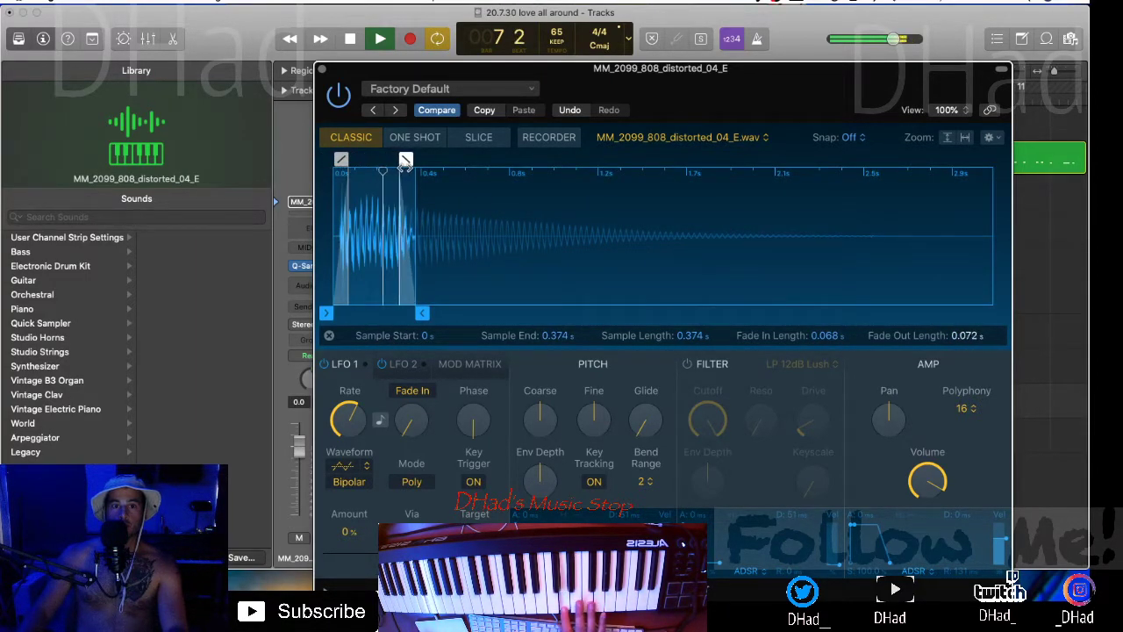
drag(422, 314, 445, 314)
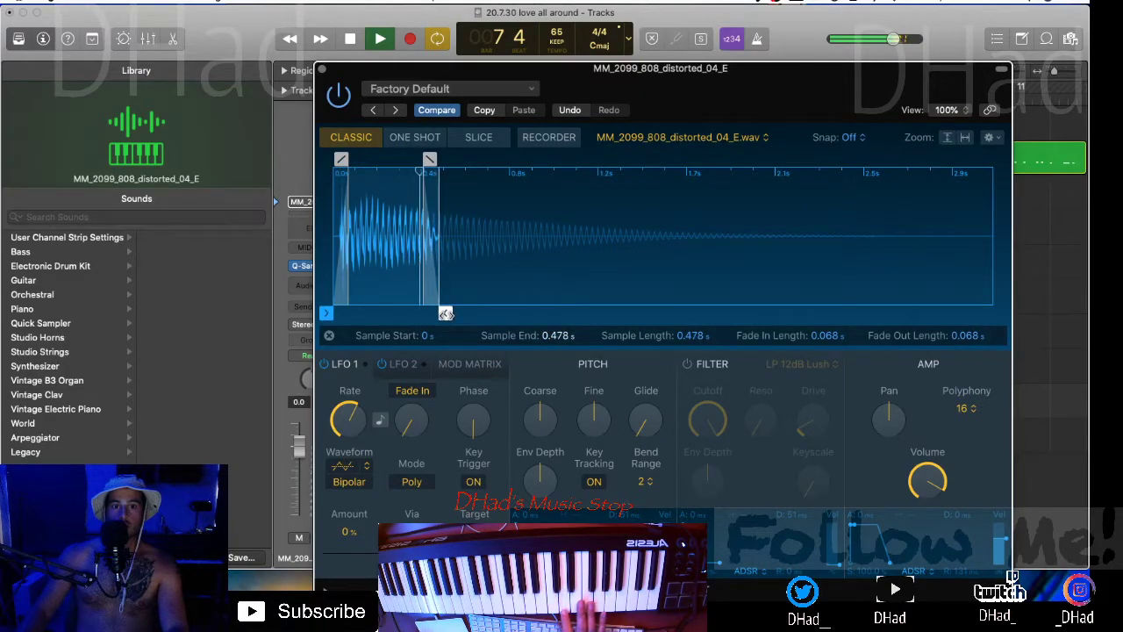
drag(430, 160, 404, 159)
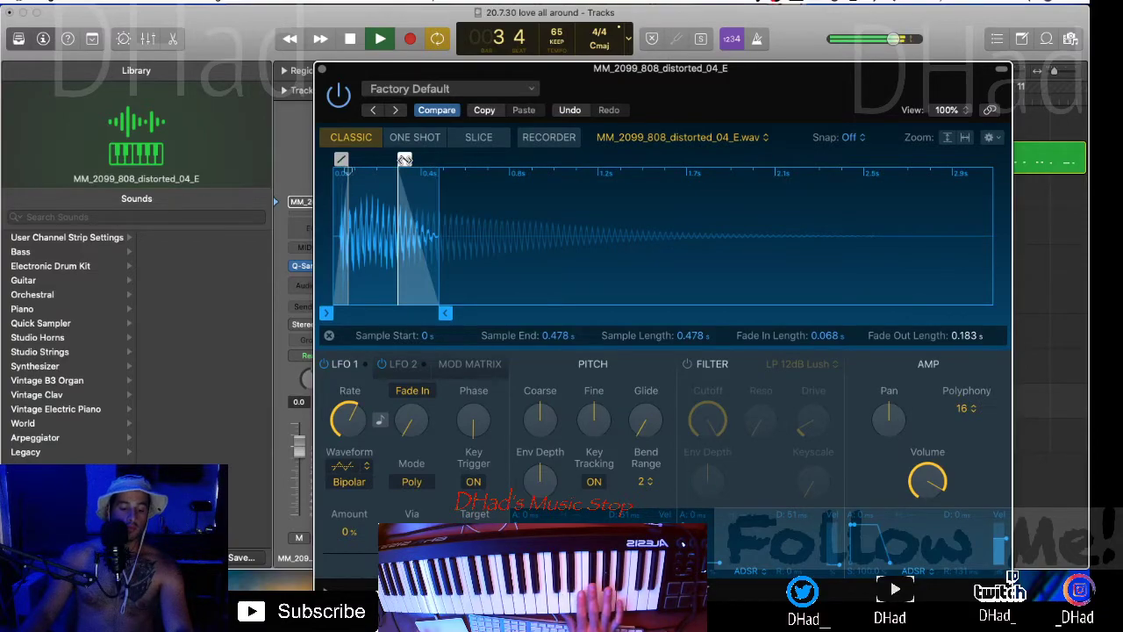
click(322, 69)
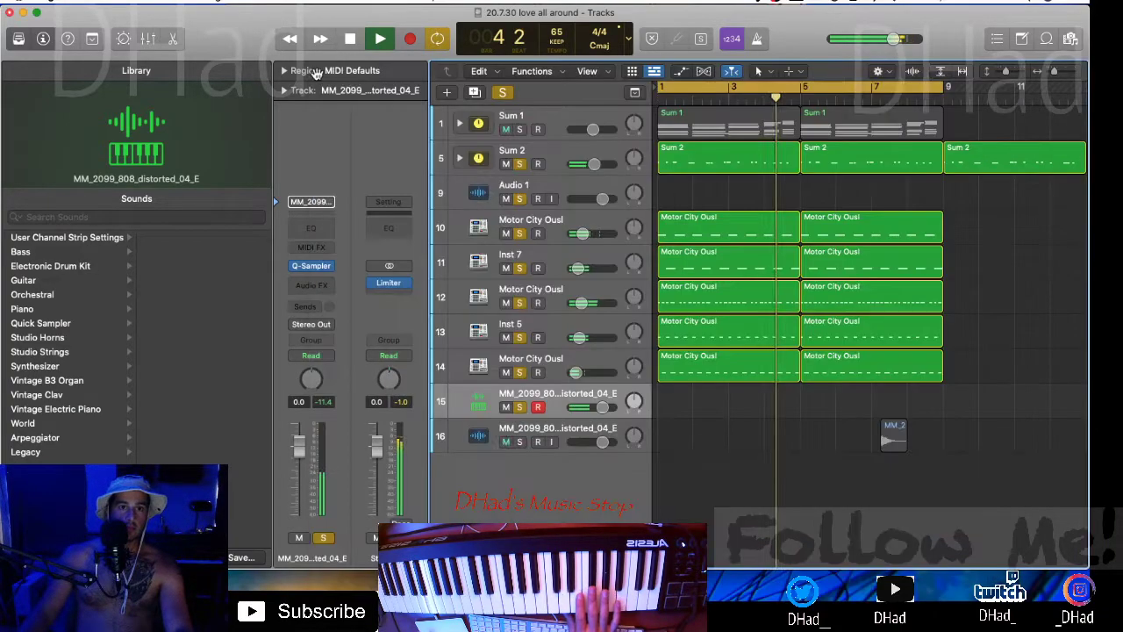
key(space)
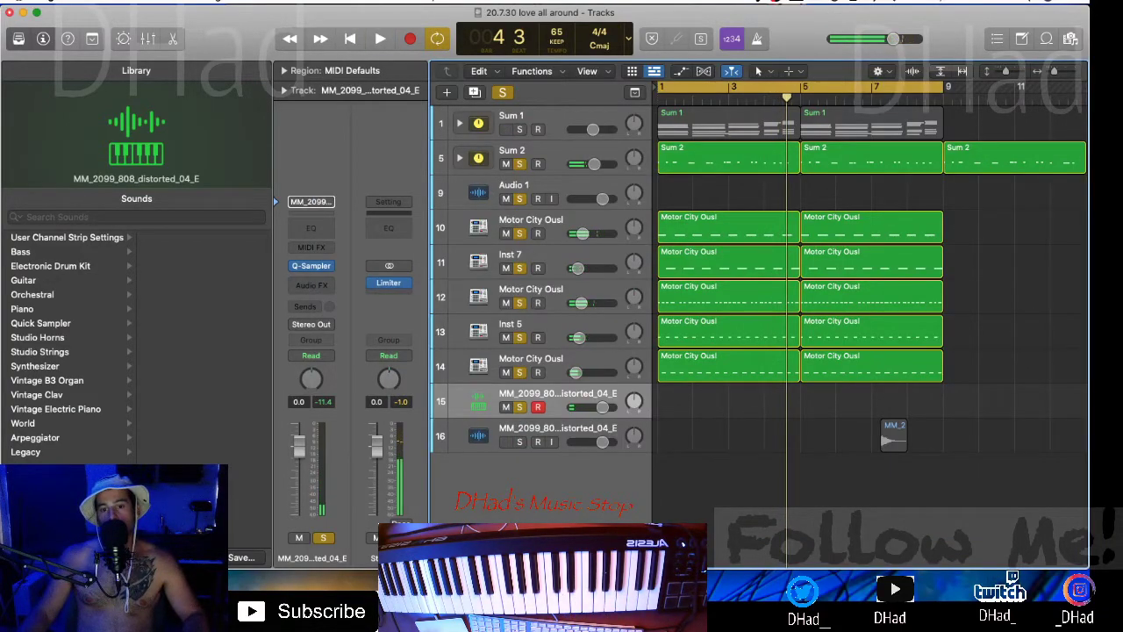
- Switch to Splice, filter the 808 samples to an exact BPM of 65, and preview the similar samples suggested
key(super+Tab)
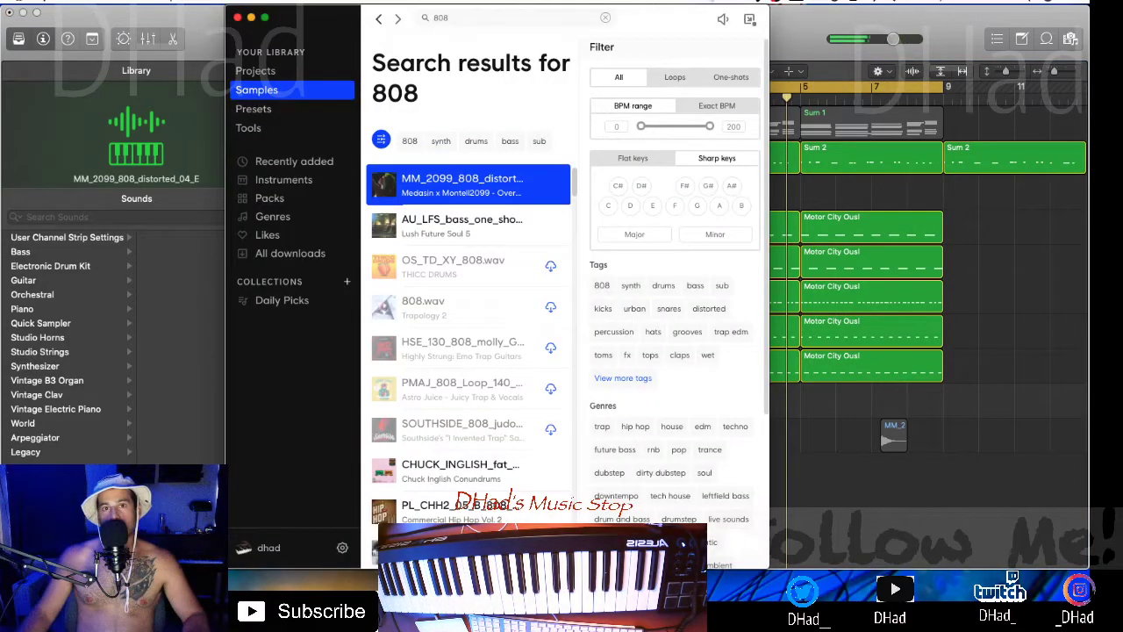
click(603, 19)
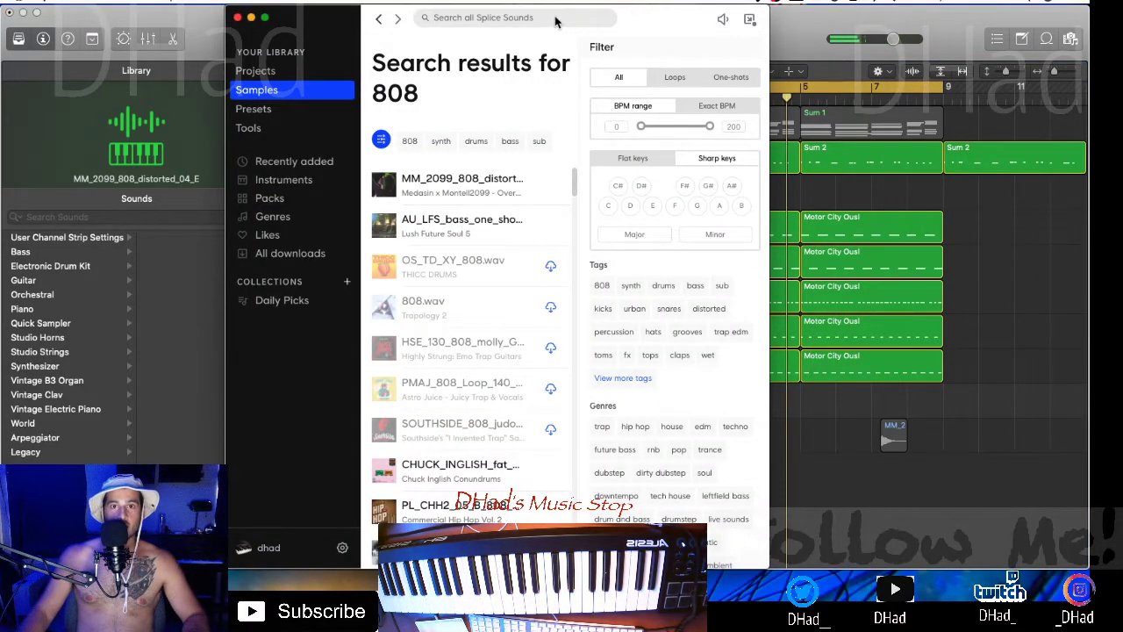
text(808)
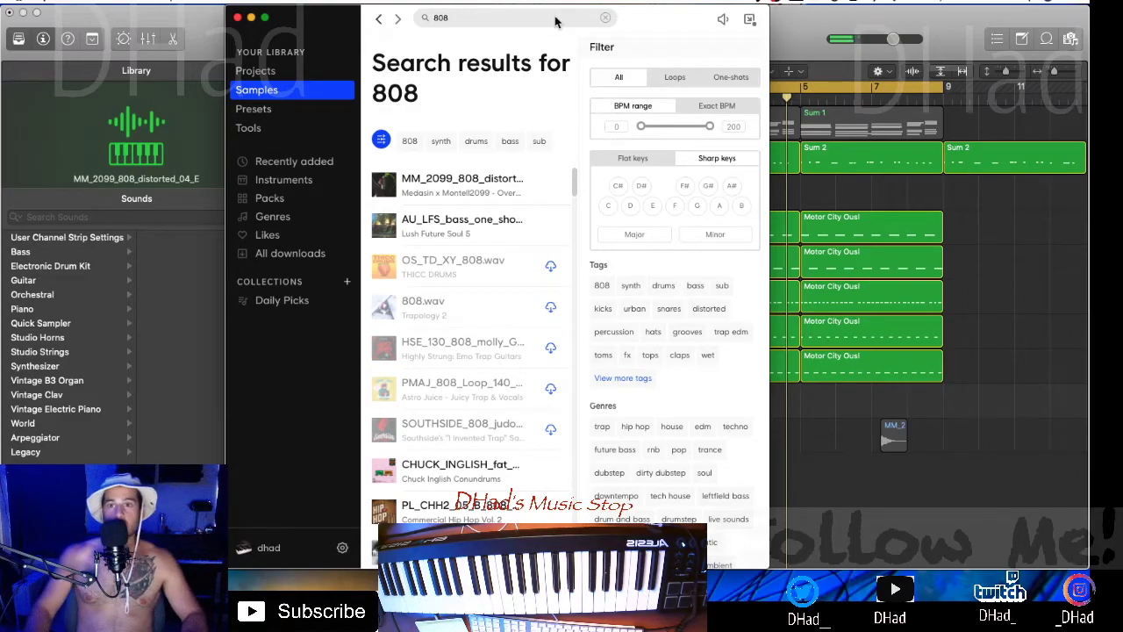
click(720, 106)
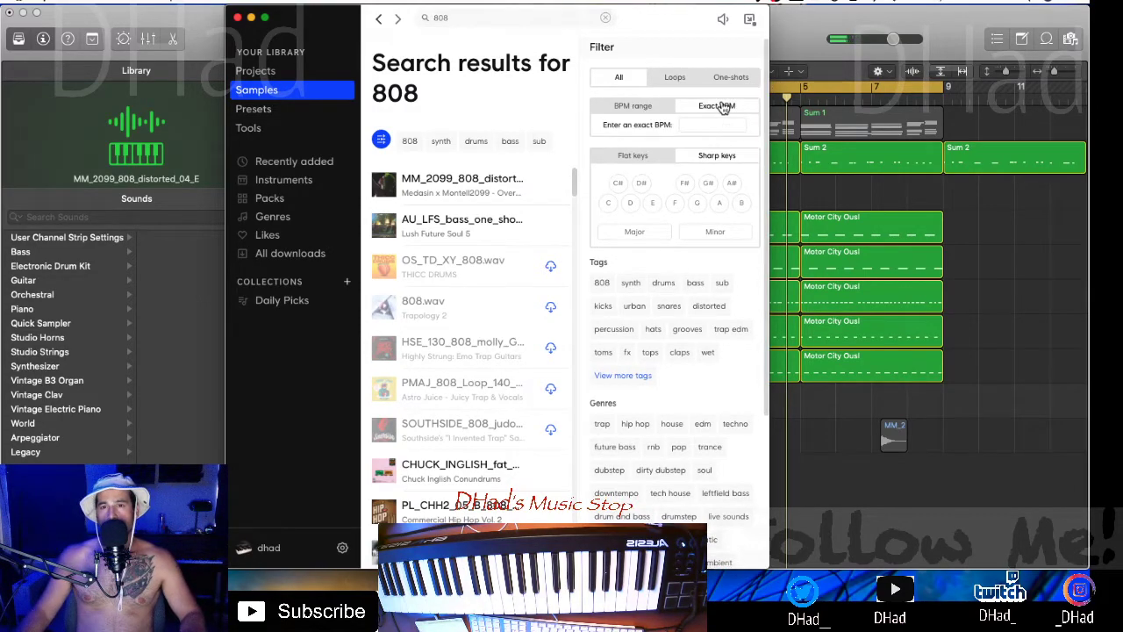
click(710, 128)
text(65)
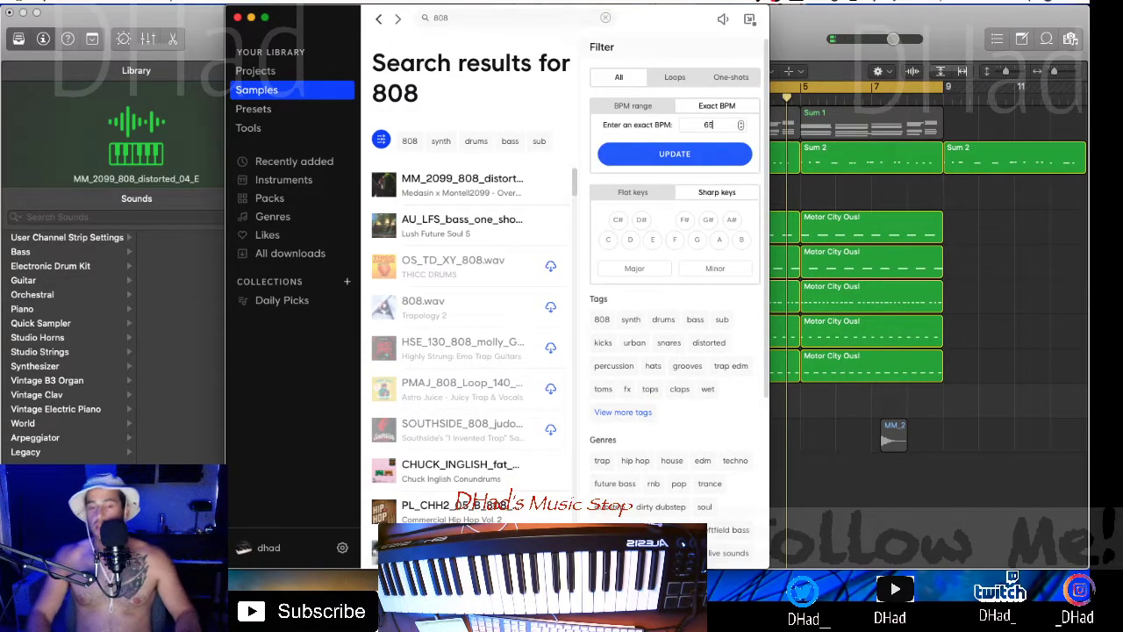
click(715, 155)
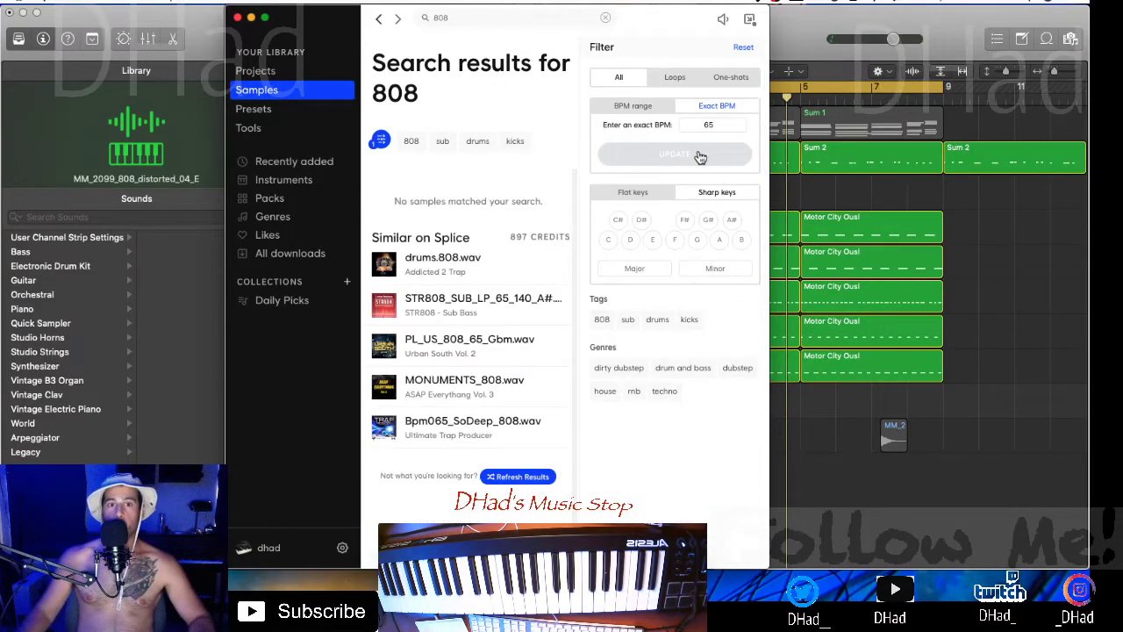
click(384, 266)
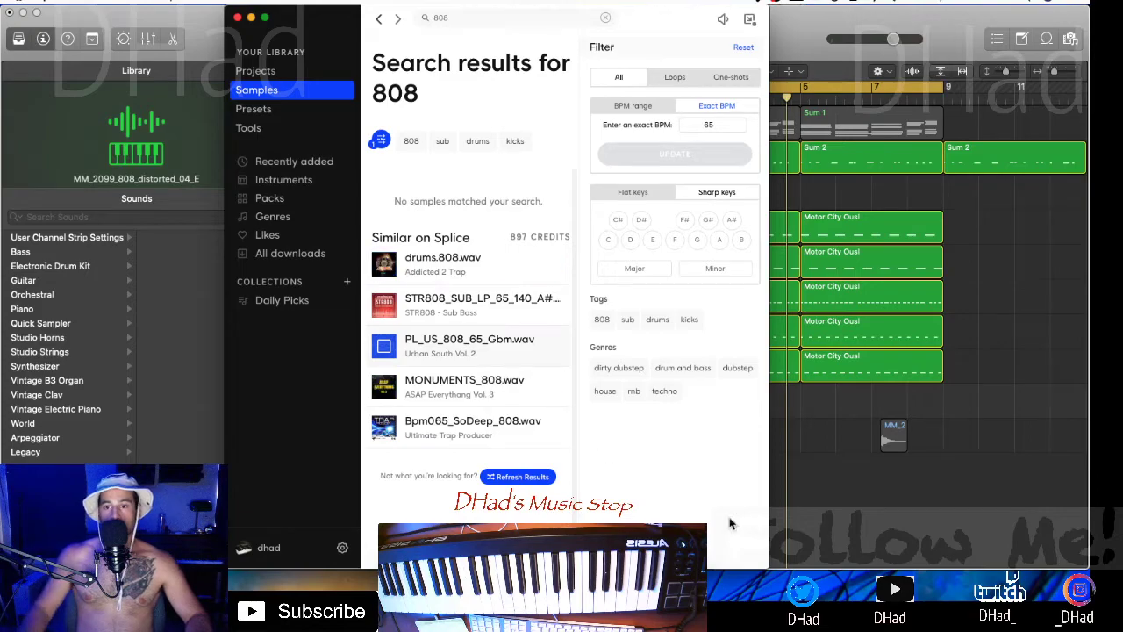
- Start the beat playing in Logic Pro, then switch back to Splice and search the samples for hats
click(924, 503)
key(space)
key(super+Tab)
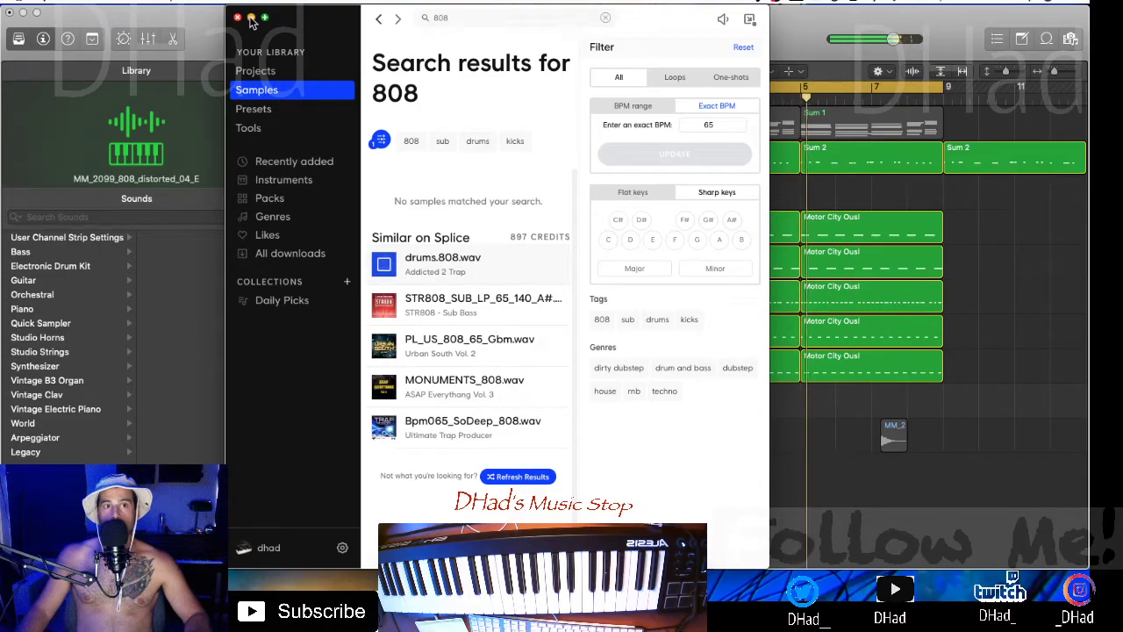
click(530, 17)
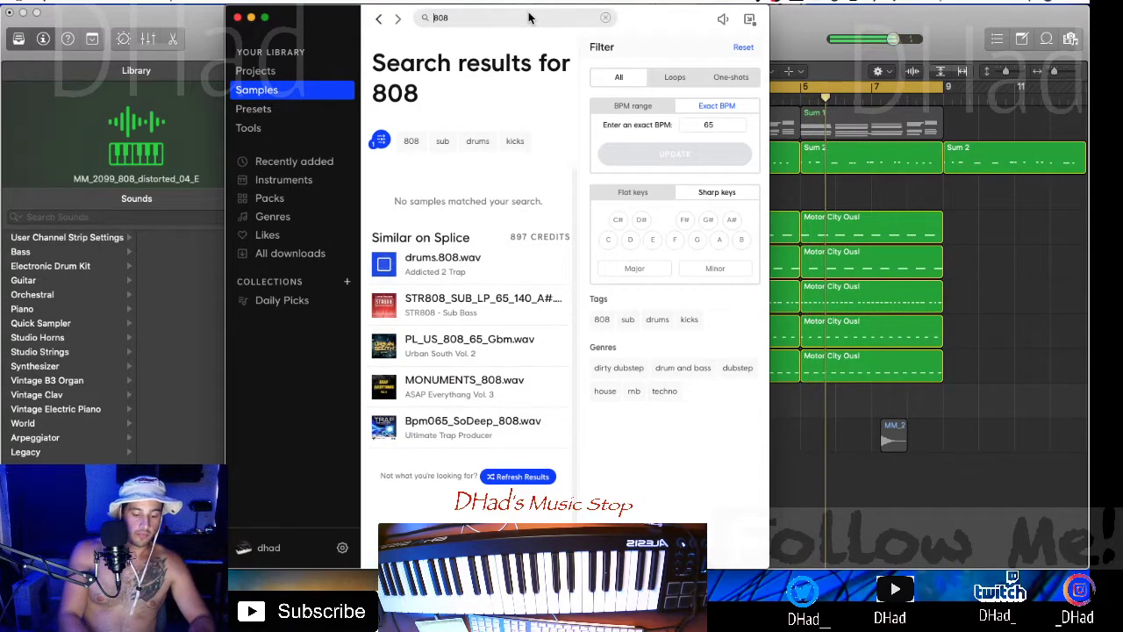
text(hats)
key(Return)
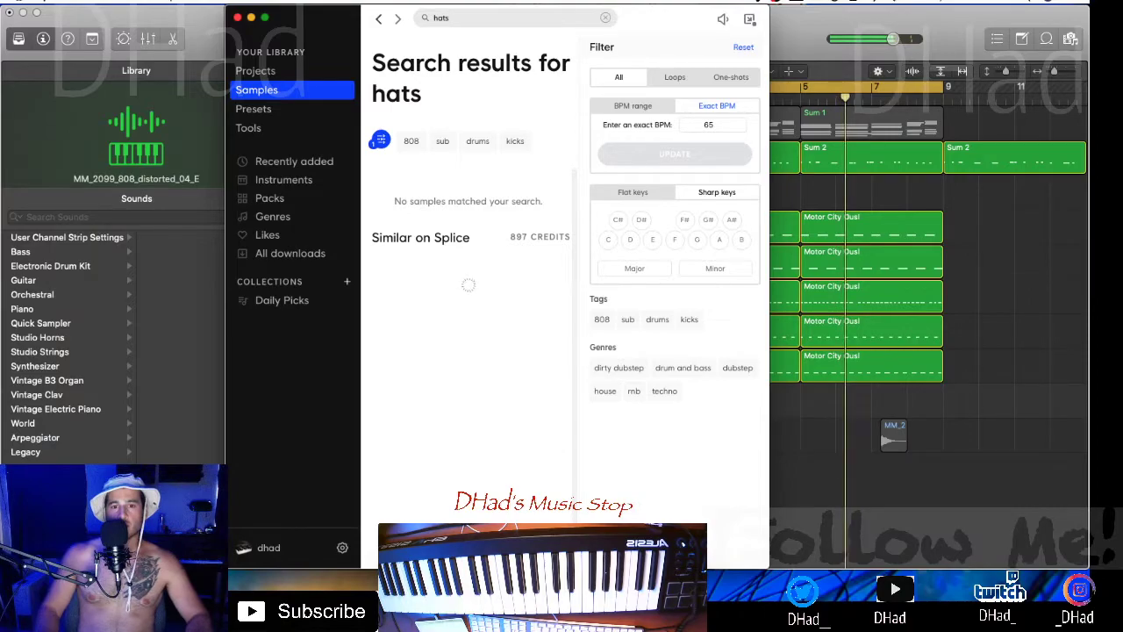
- Preview the similar 65 BPM hat samples suggested by Splice over the playing beat
click(383, 265)
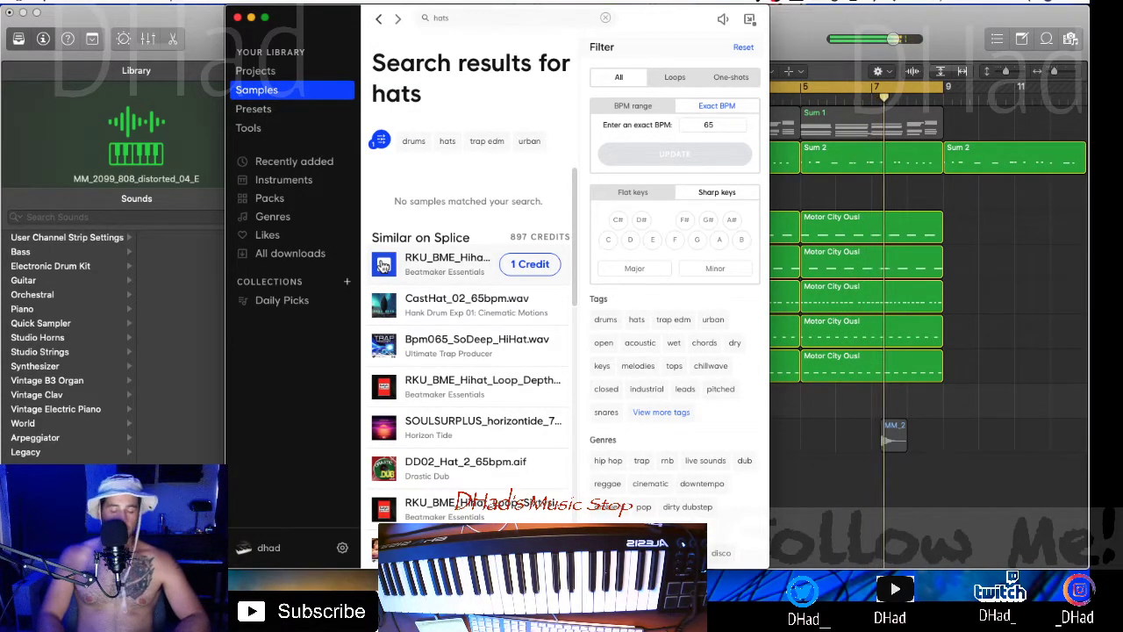
scroll(383, 265, down, 1)
scroll(383, 265, down, 1)
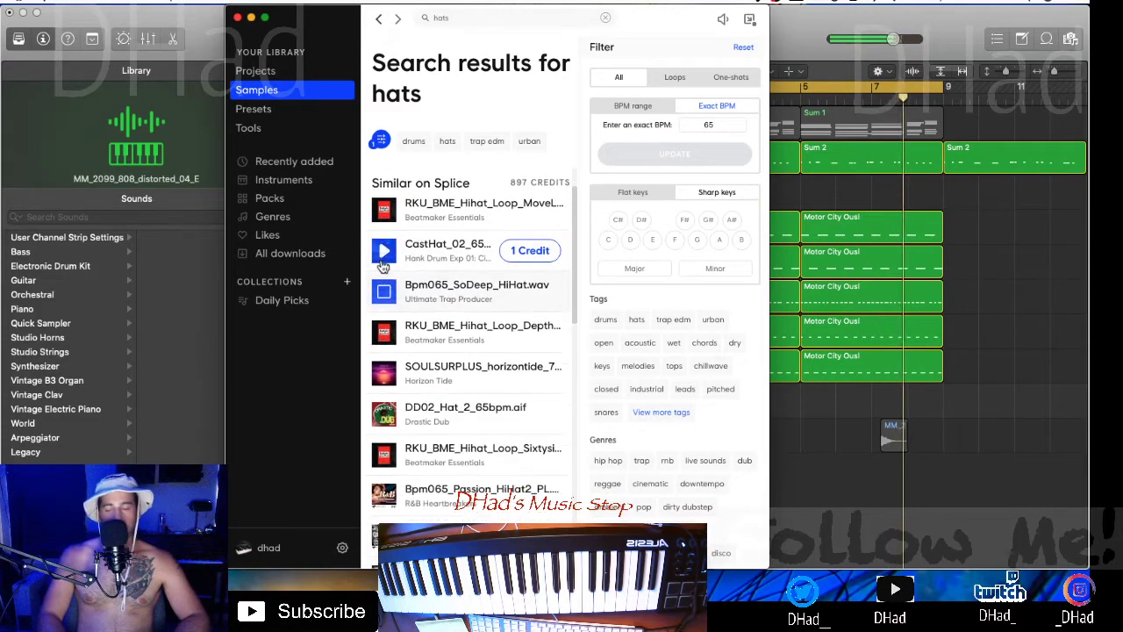
scroll(384, 265, down, 3)
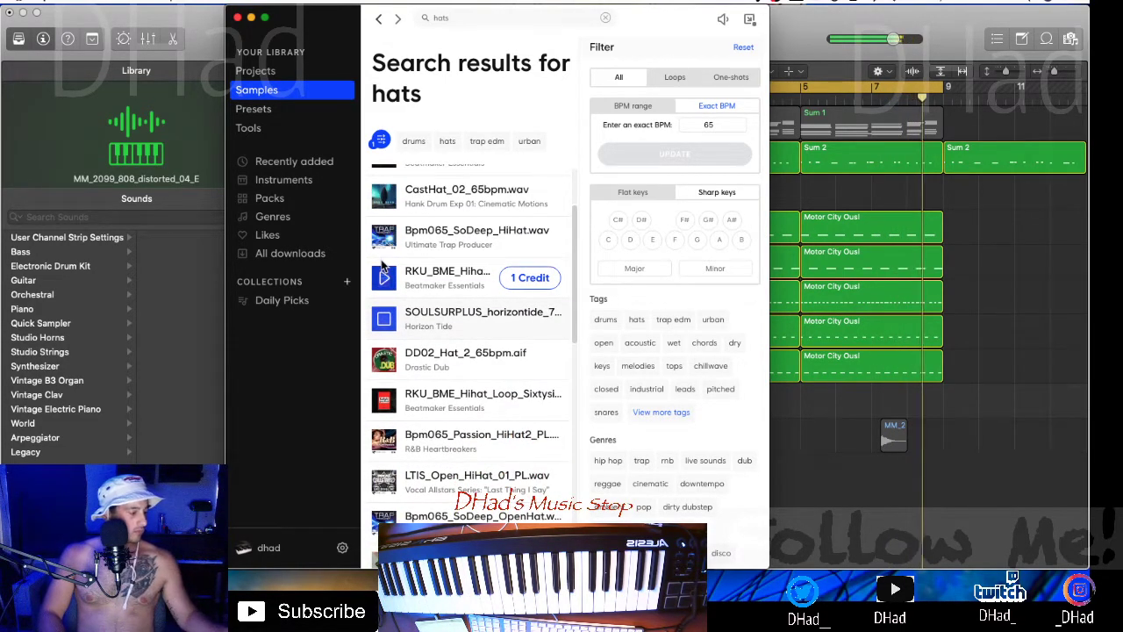
scroll(383, 265, up, 1)
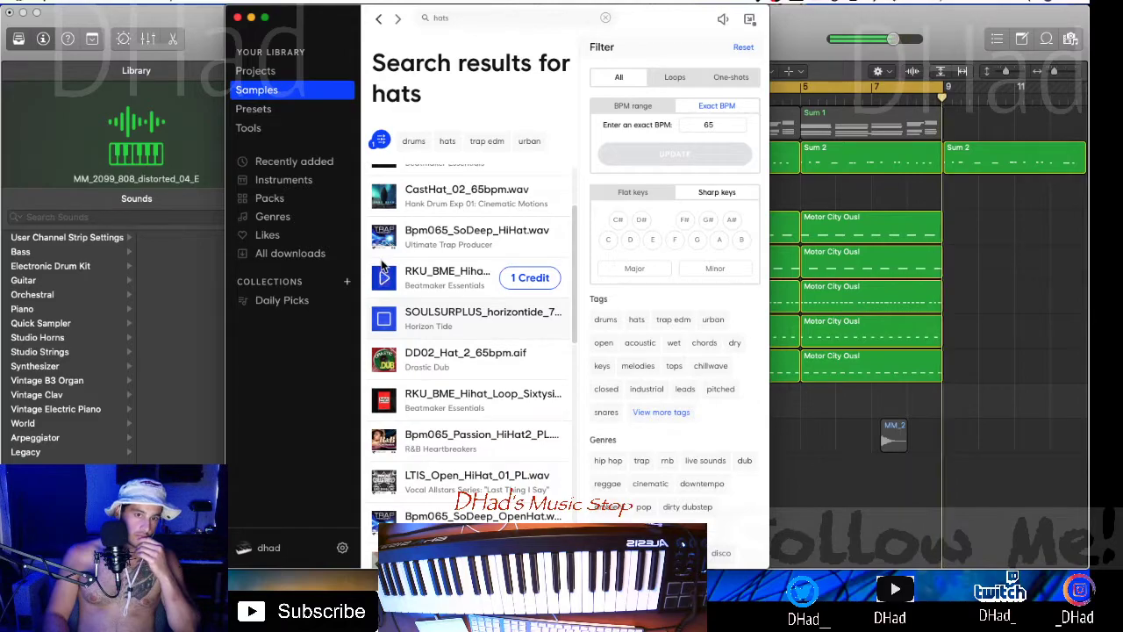
scroll(384, 265, down, 1)
key(Down)
key(Down)
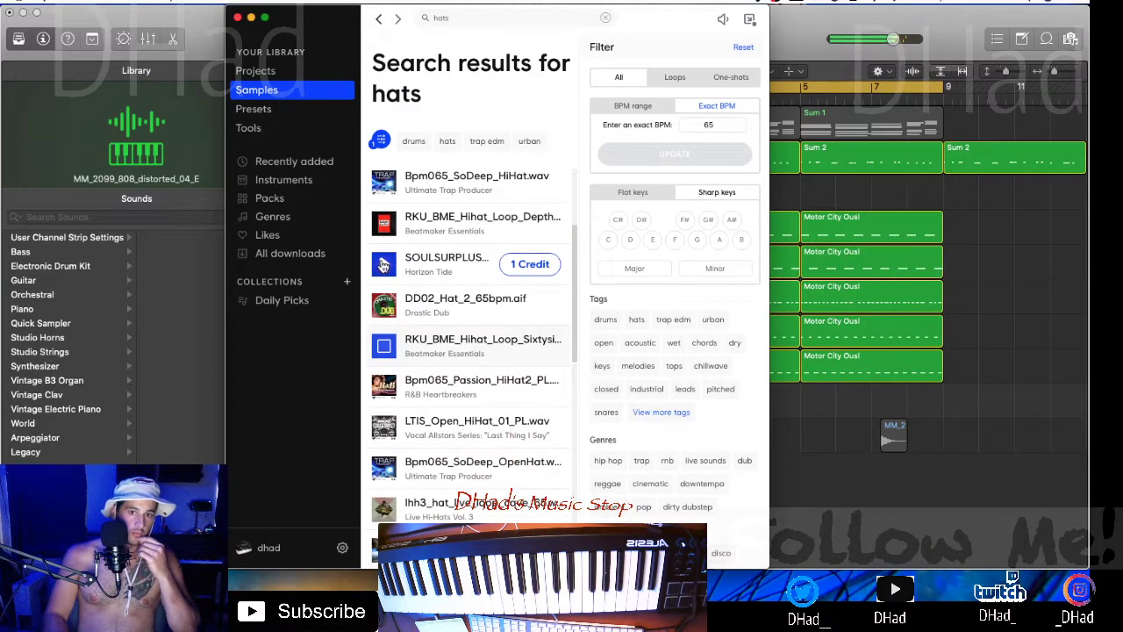
key(Up)
- Move the Splice window aside and lower the volume of Motor City track 10 to -18.6 dB
drag(290, 28, 834, 437)
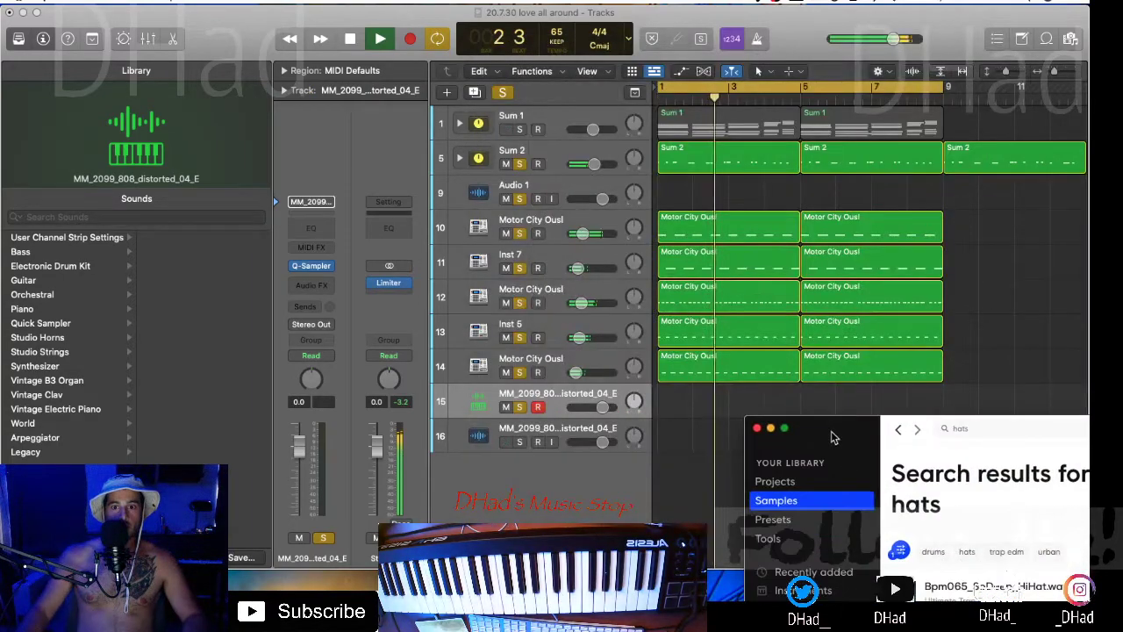
drag(590, 233, 587, 233)
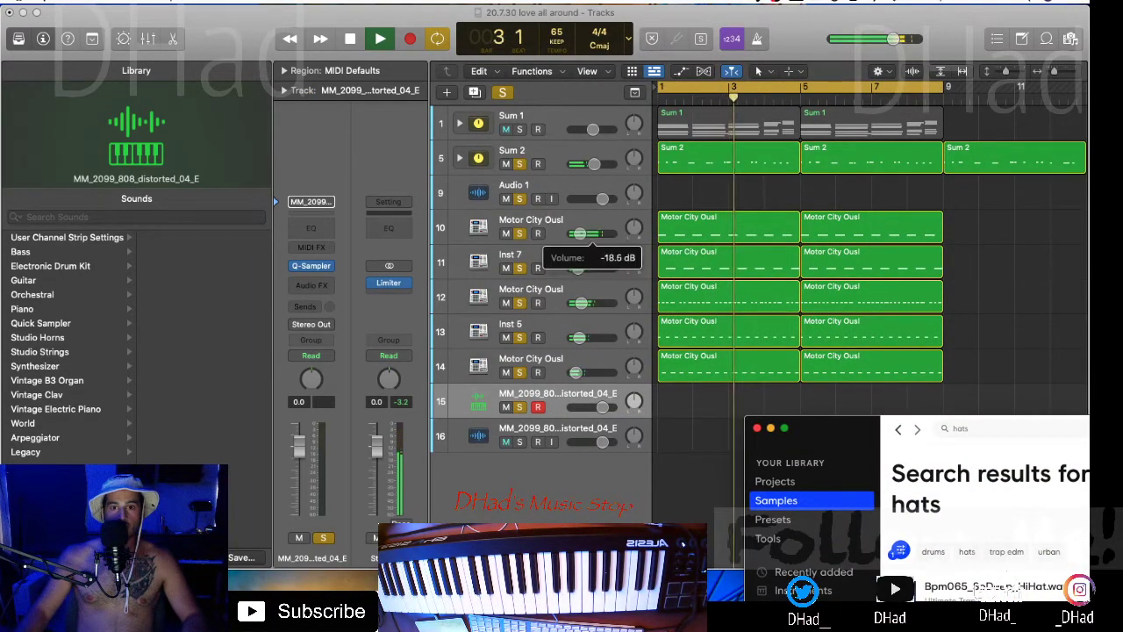
- Bring Splice back into full view and search its samples for hat with an exact BPM of 65
click(831, 594)
drag(848, 442, 556, 62)
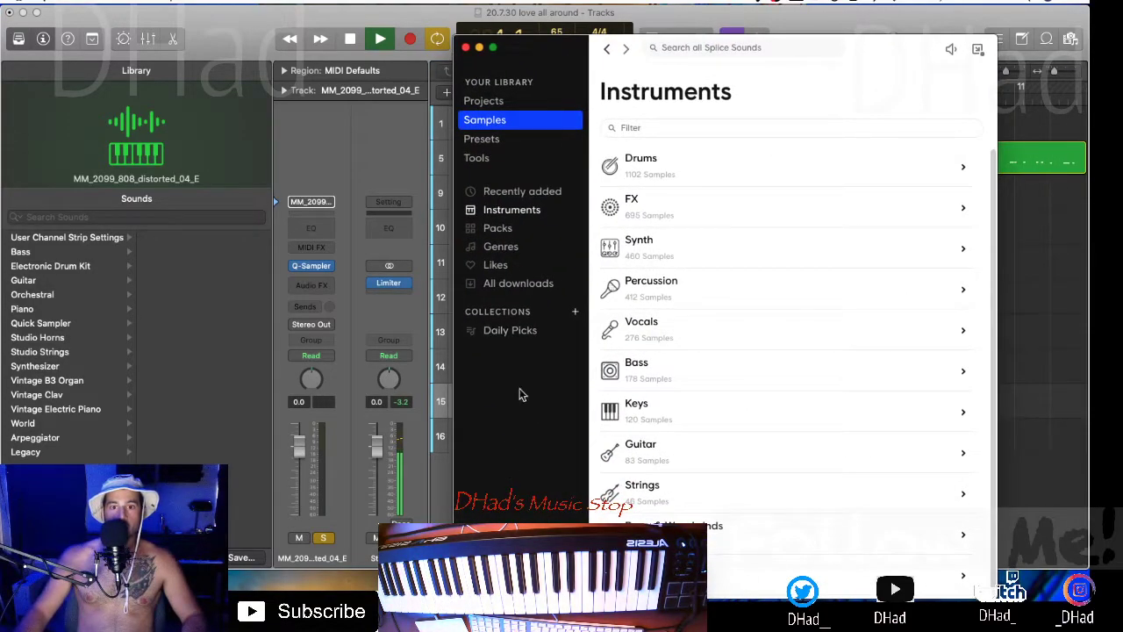
click(484, 139)
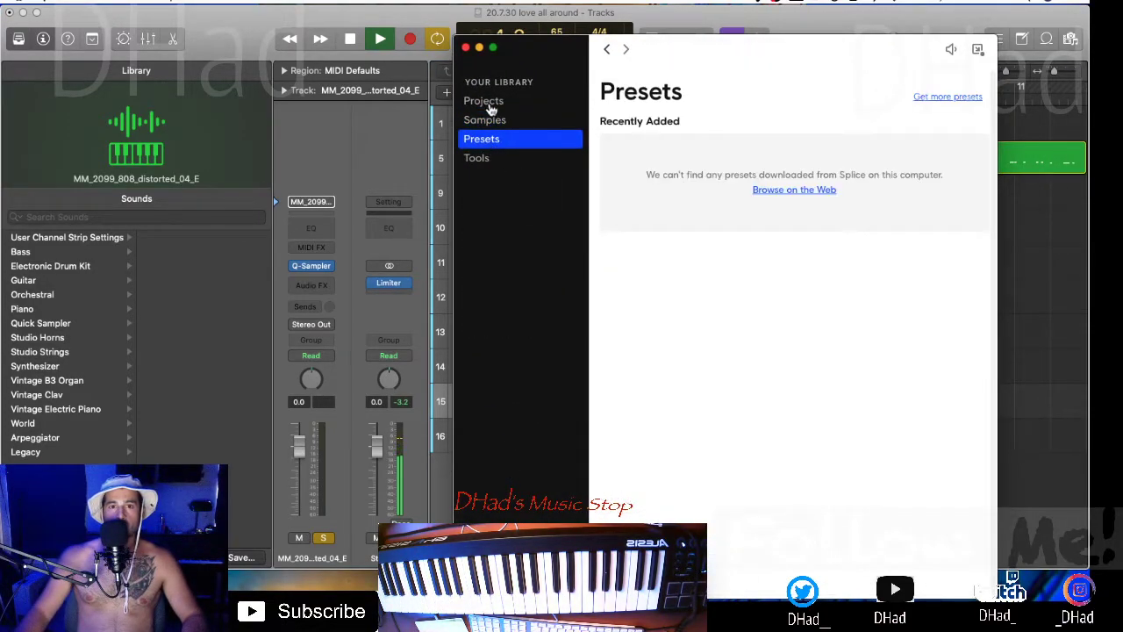
click(490, 104)
click(489, 126)
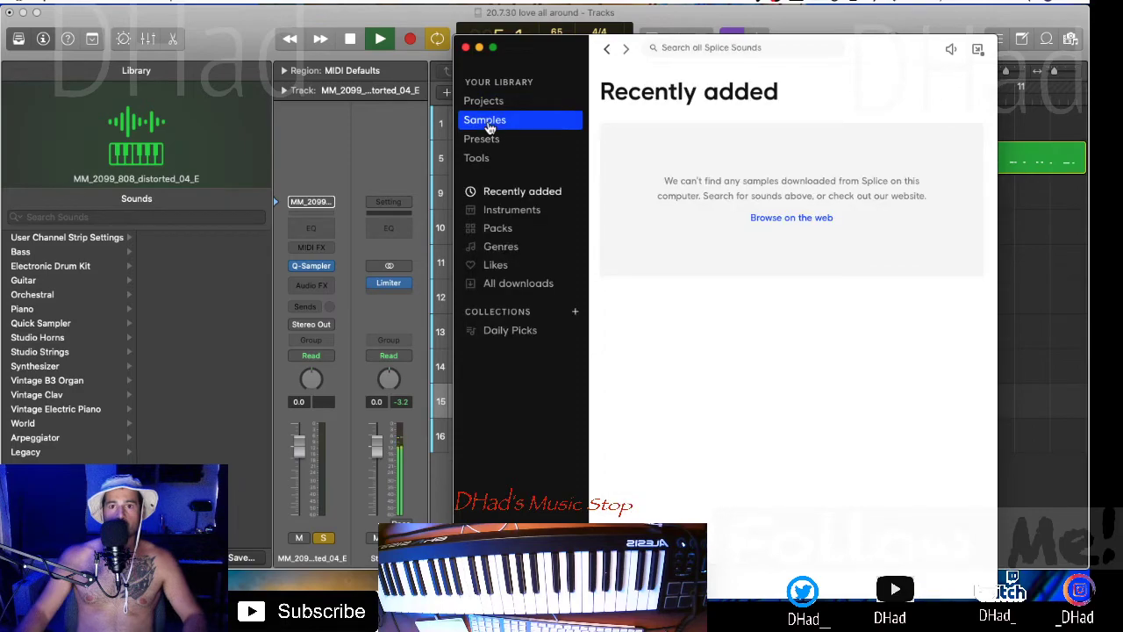
click(715, 49)
text(hat)
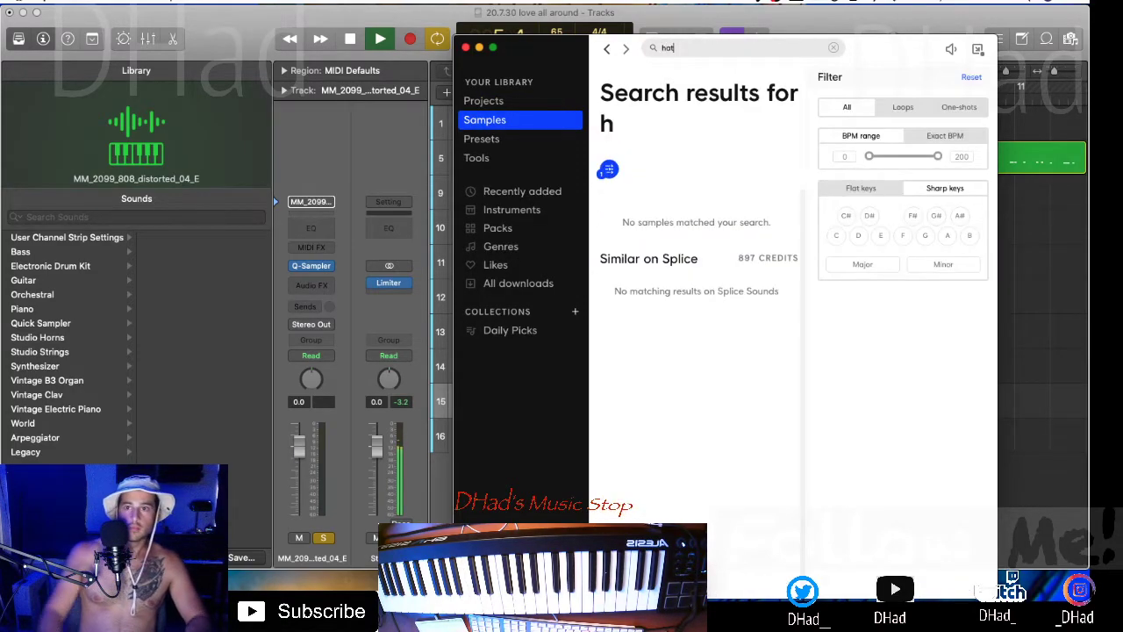
click(945, 138)
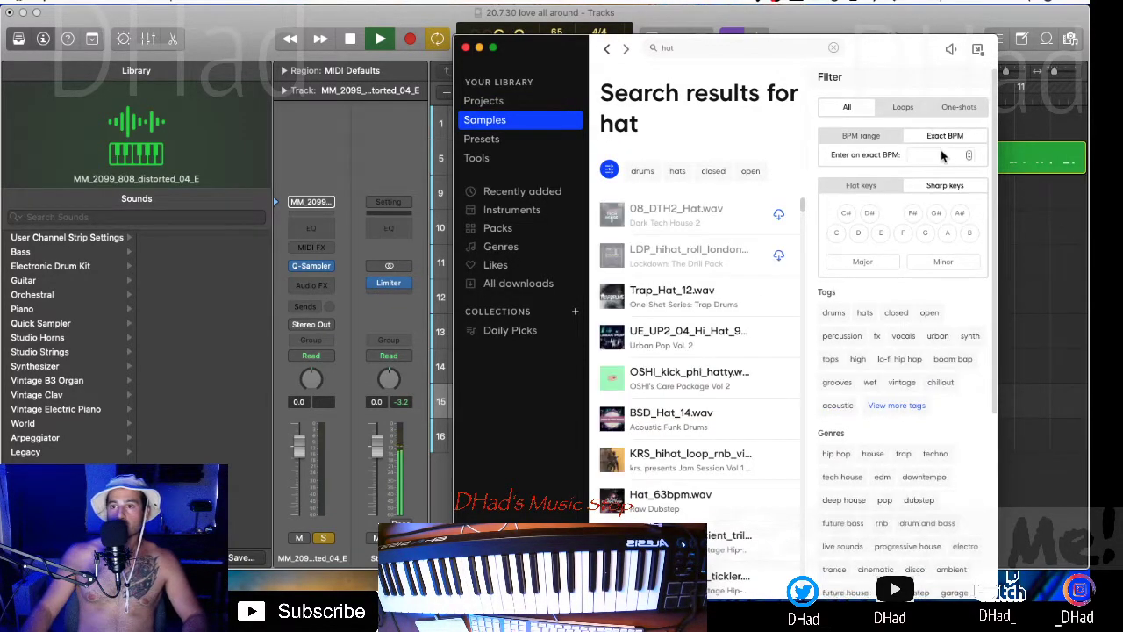
click(941, 155)
text(65)
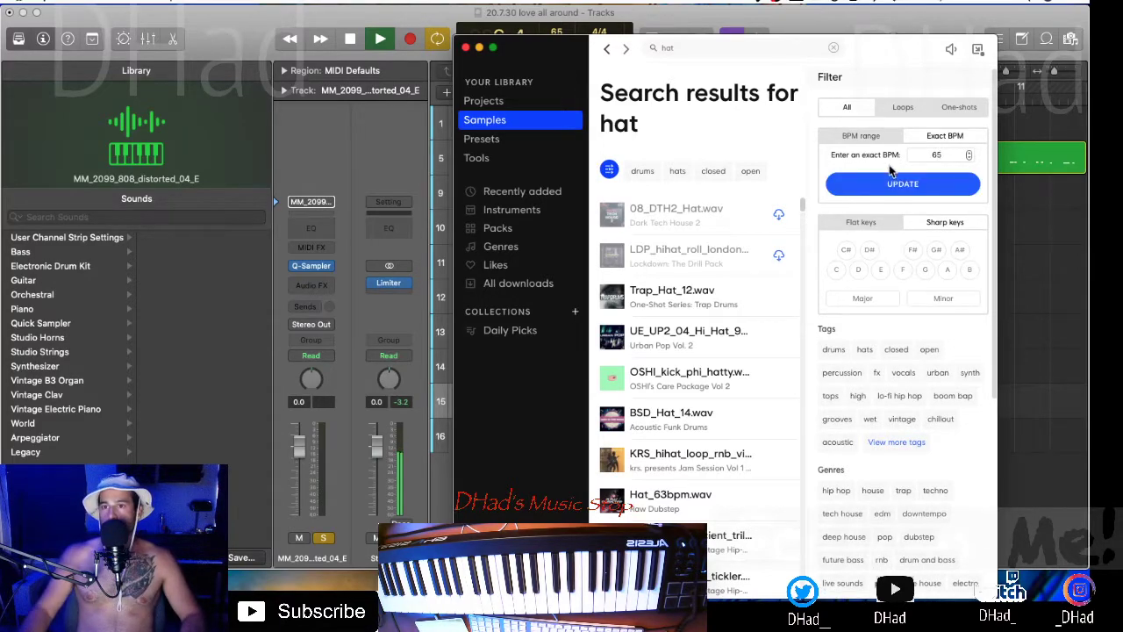
click(895, 184)
- Preview the 65 BPM hat samples from the end of the results upward, as far as the JAZZFEEZY hi-hat loop
scroll(605, 338, down, 5)
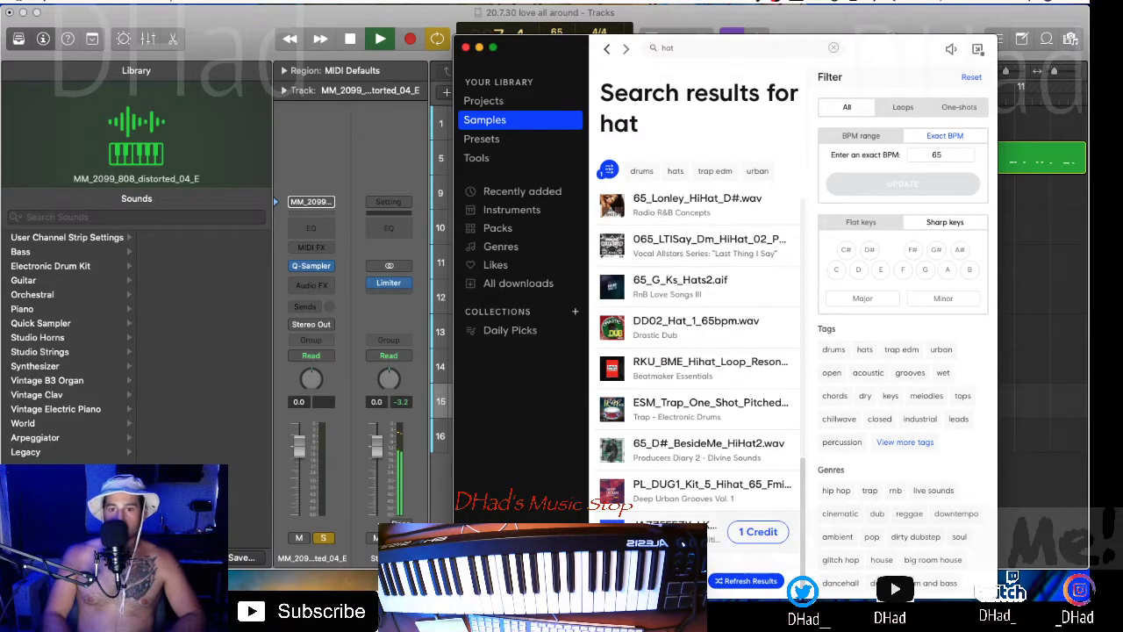
scroll(693, 351, up, 1)
scroll(693, 351, up, 1)
scroll(697, 351, up, 1)
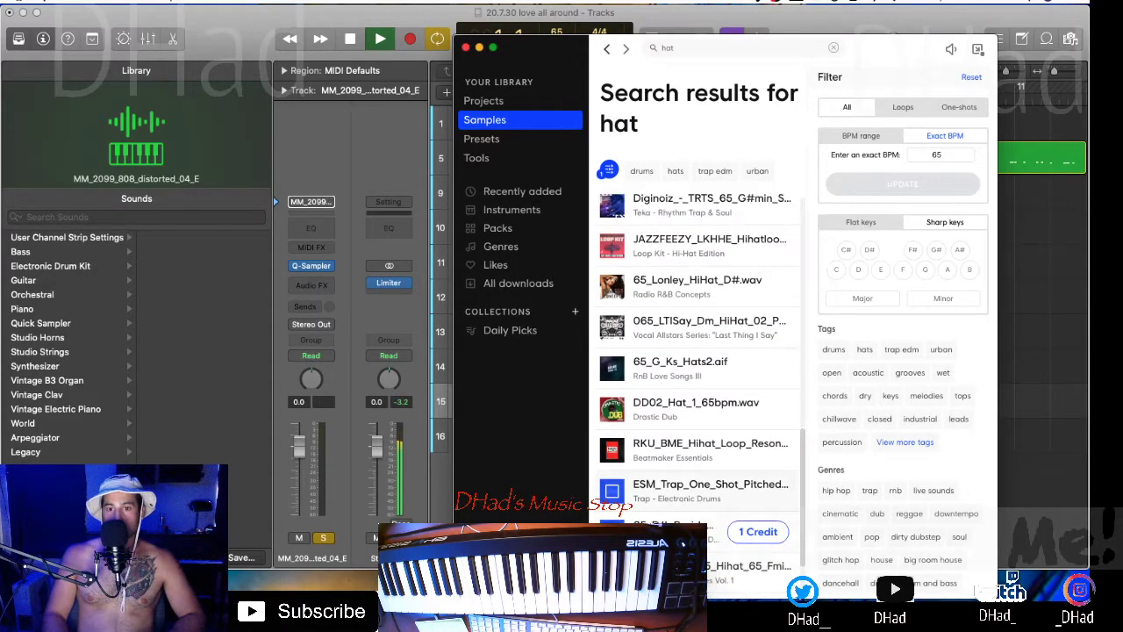
scroll(611, 484, up, 1)
scroll(611, 474, up, 1)
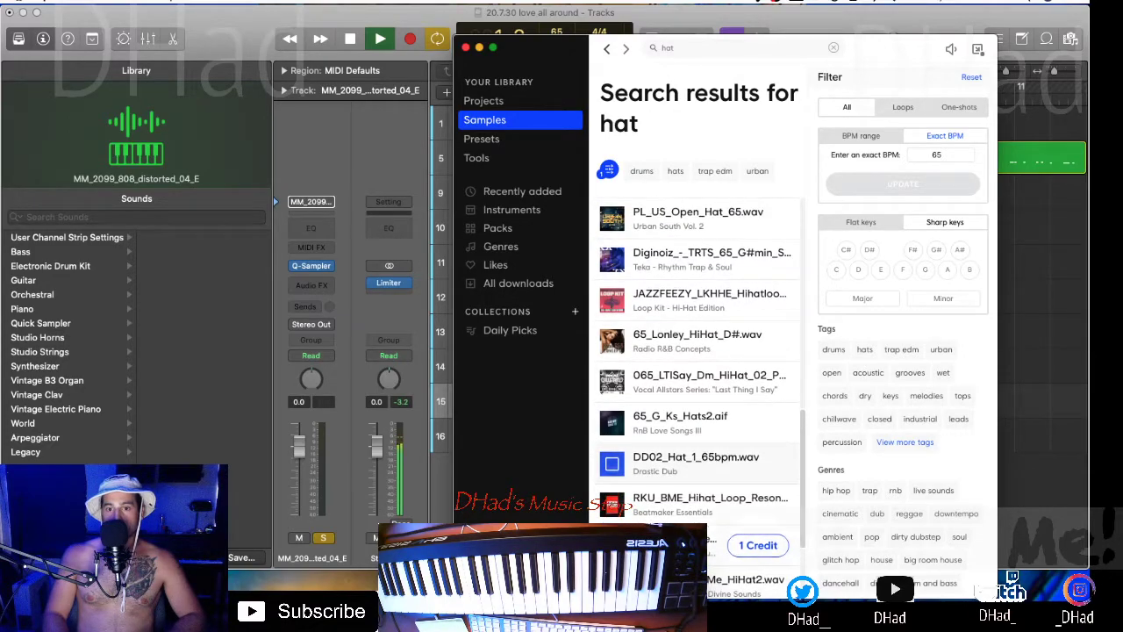
scroll(611, 456, up, 1)
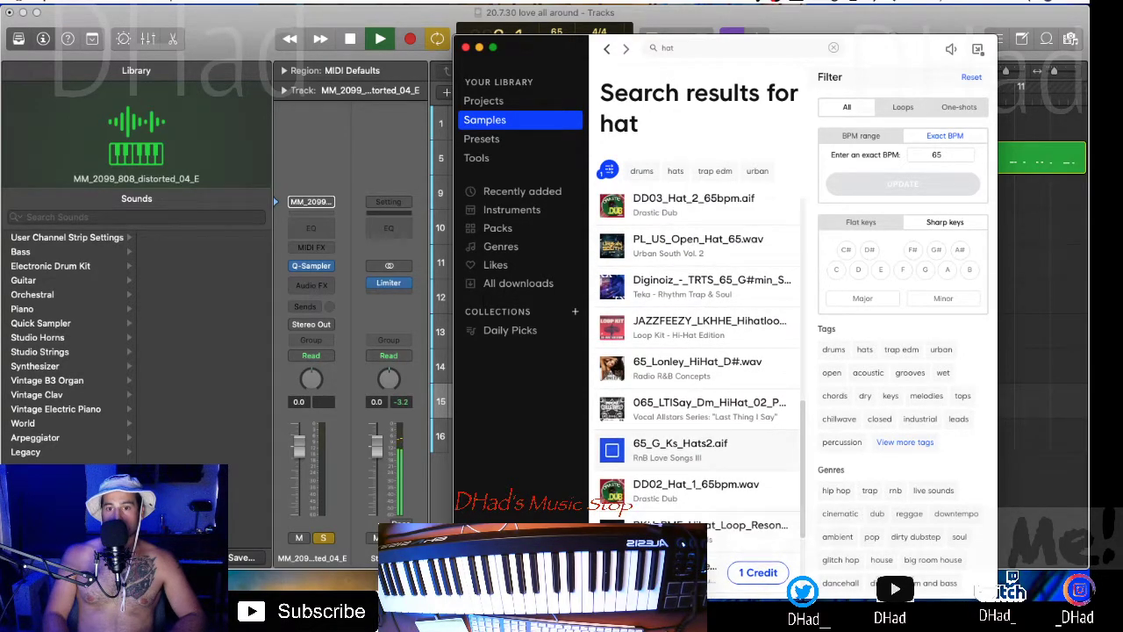
scroll(611, 439, up, 2)
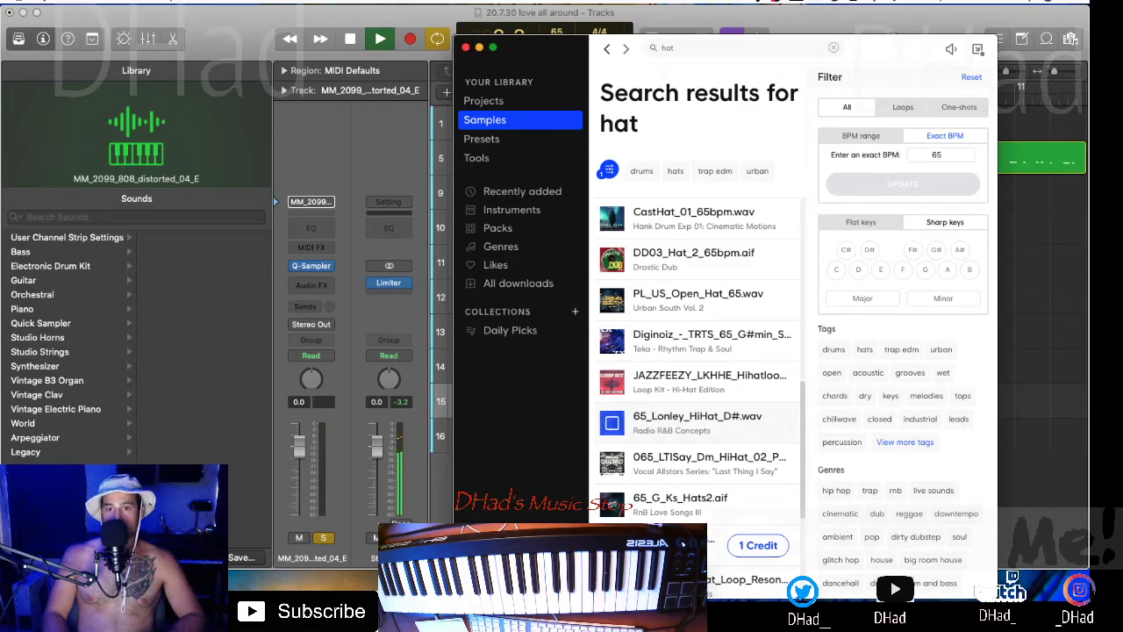
scroll(612, 417, up, 1)
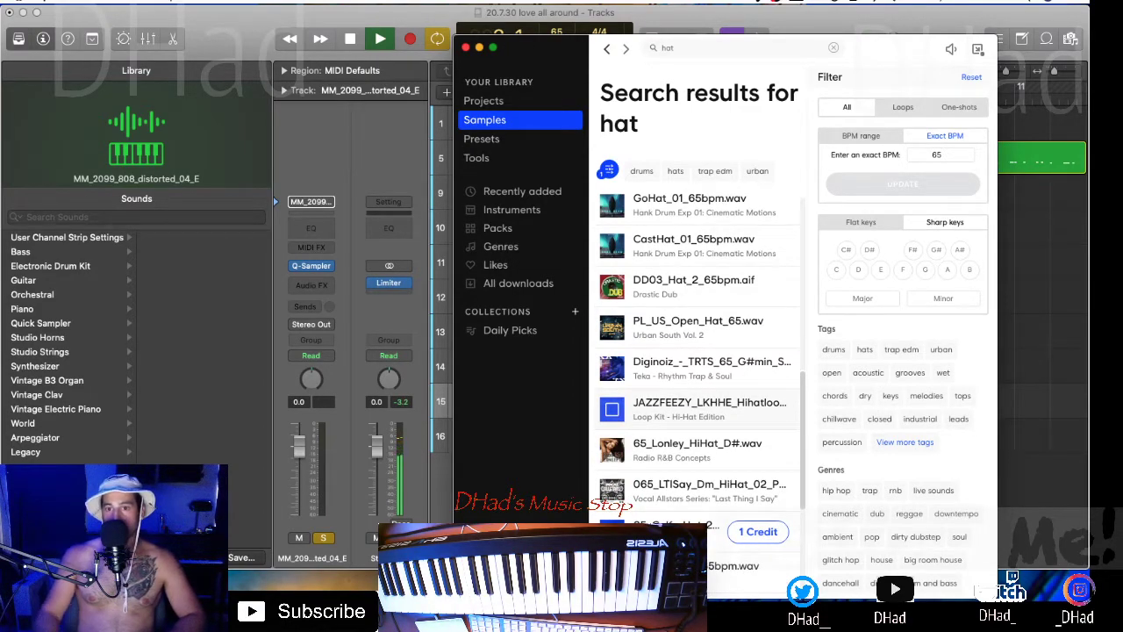
- Get the JAZZFEEZY hi-hat loop with one credit, stop playback in Logic Pro and add the loop as a new audio track
click(768, 412)
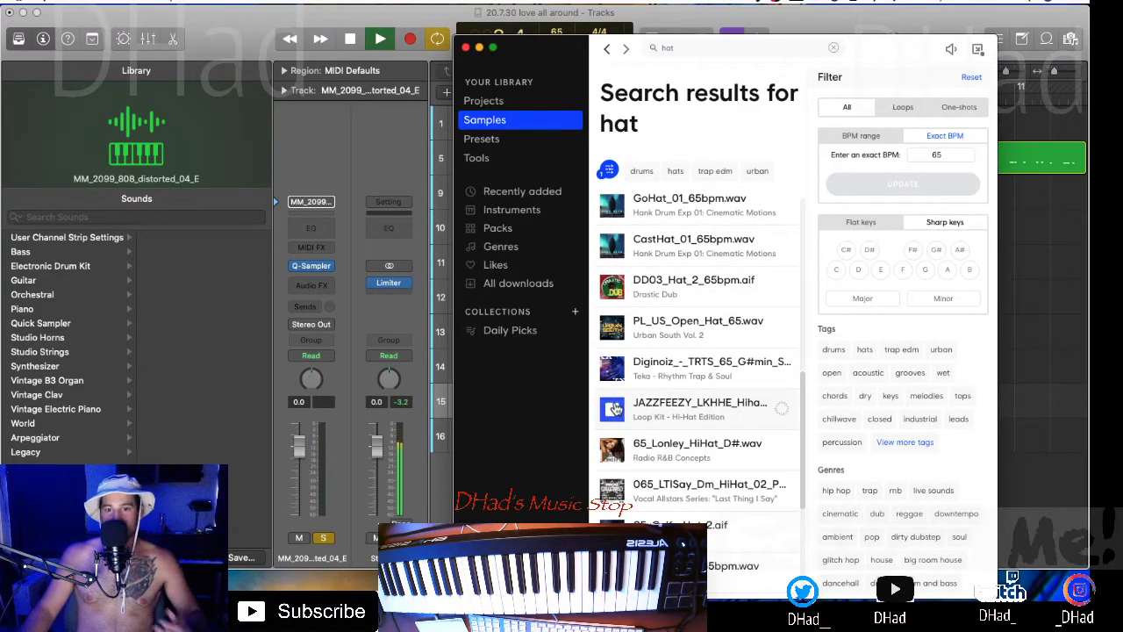
click(1074, 473)
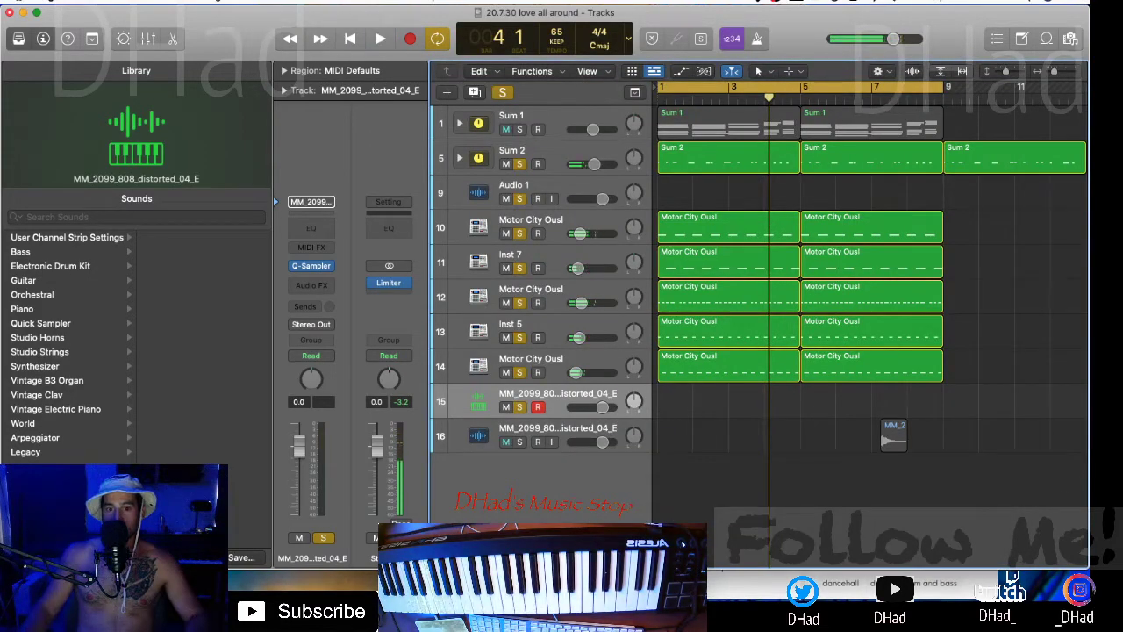
click(948, 586)
drag(677, 408, 1036, 525)
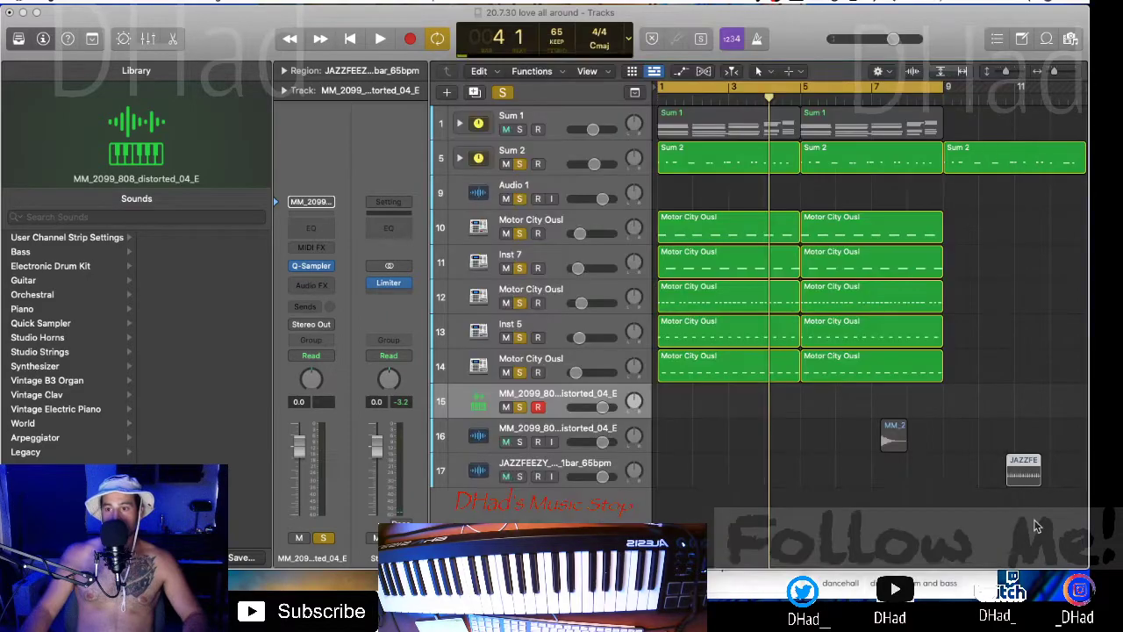
- Repeat the hi-hat loop from bar 1 across eight bars, place its track below track 14 at -14.8 dB, and play the beat
drag(1023, 469, 665, 460)
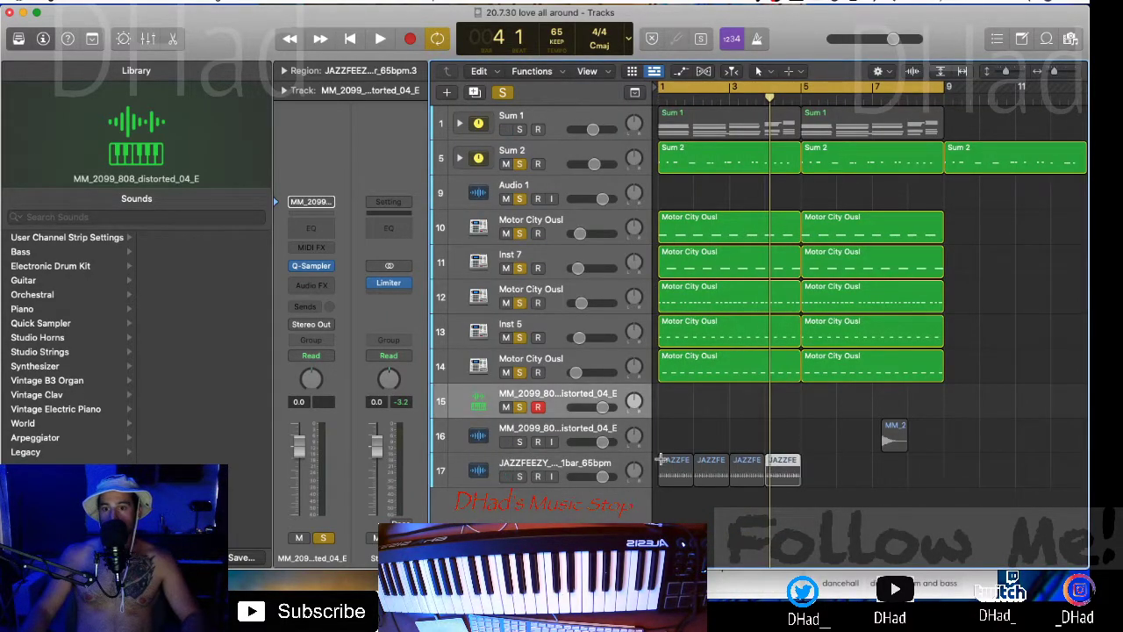
key(super+r)
key(super+r)
key(super+r)
key(super+r)
drag(600, 473, 590, 413)
key(space)
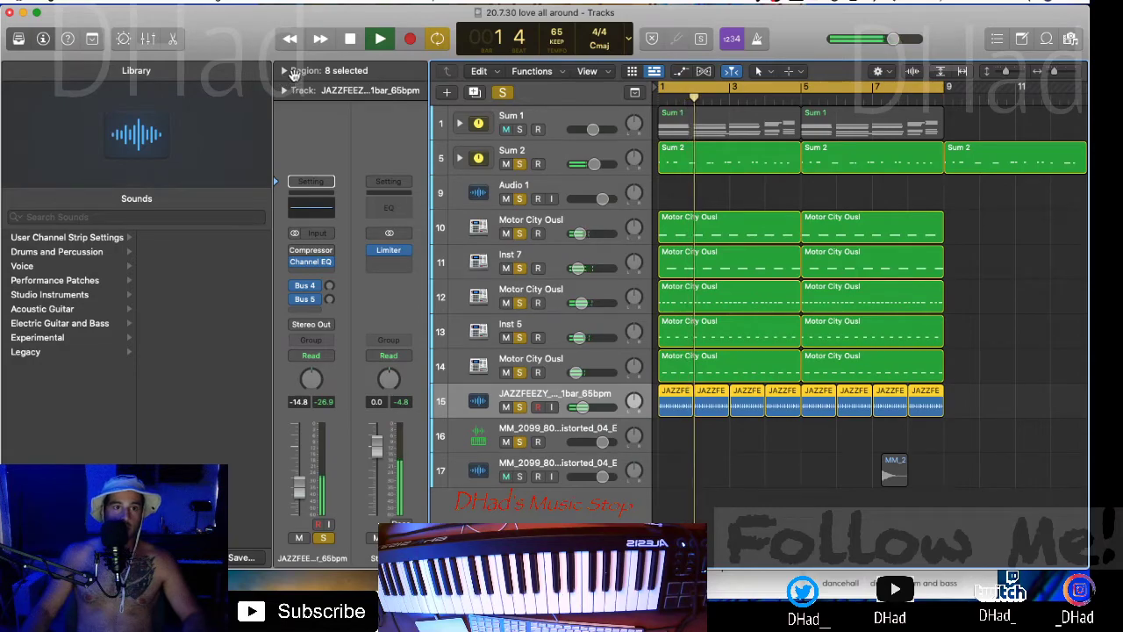
- Hide the sound library and expand the Region parameters for the selected hi-hat regions
click(18, 39)
click(43, 39)
click(43, 39)
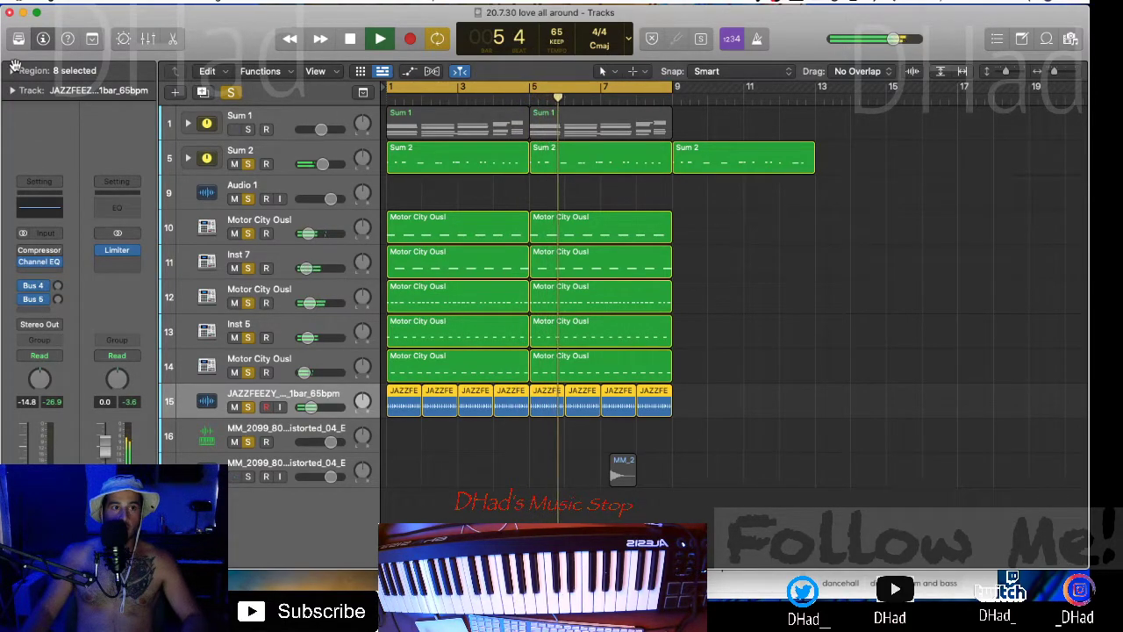
click(16, 70)
- Try transposing the hi-hat regions by -1 and +1 during playback, then undo the transposition
key(space)
key(space)
drag(91, 144, 91, 141)
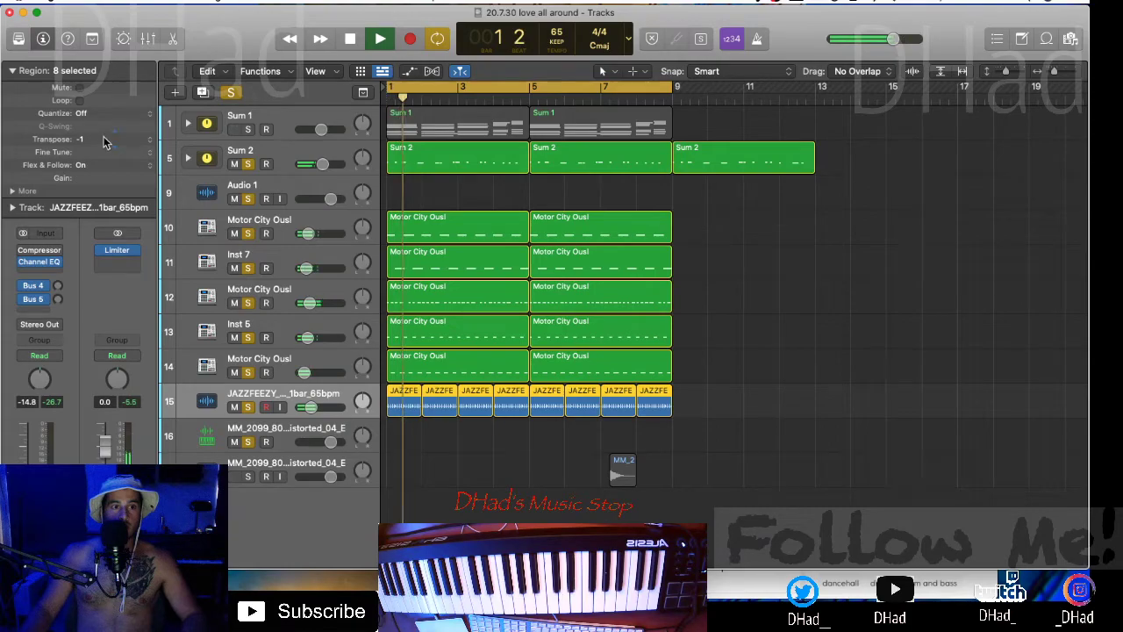
drag(103, 146, 104, 139)
key(space)
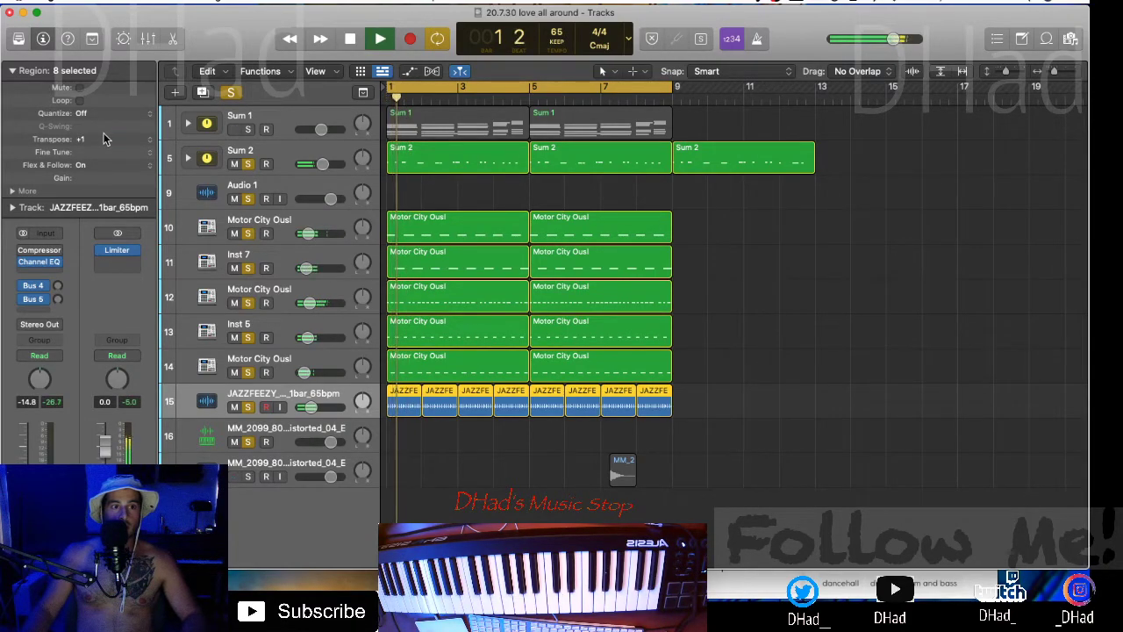
key(z)
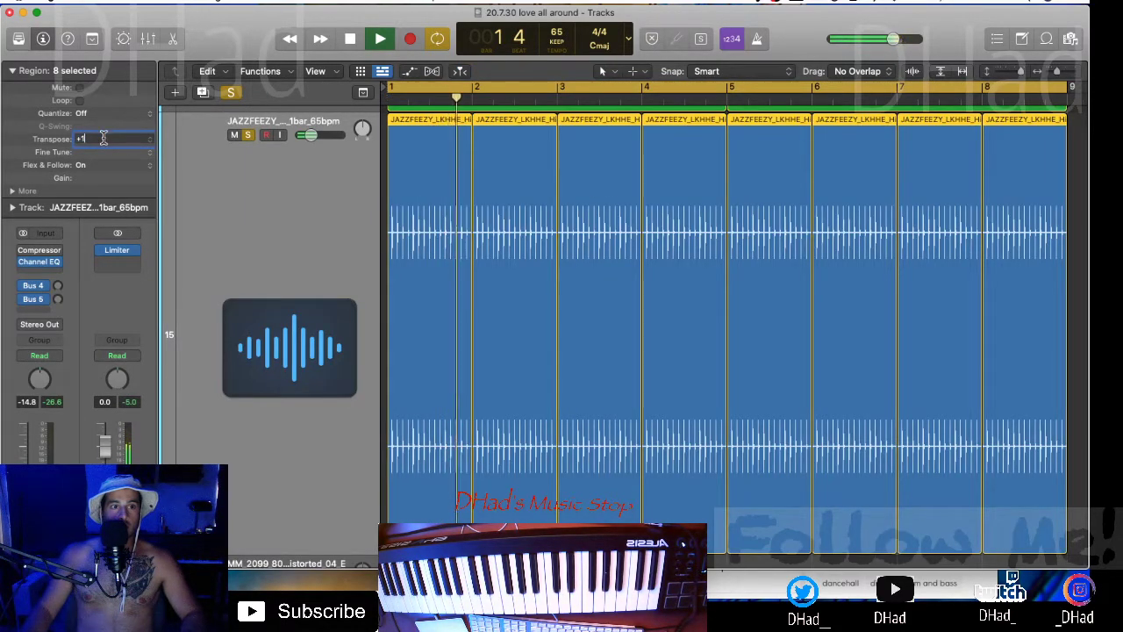
key(space)
key(space)
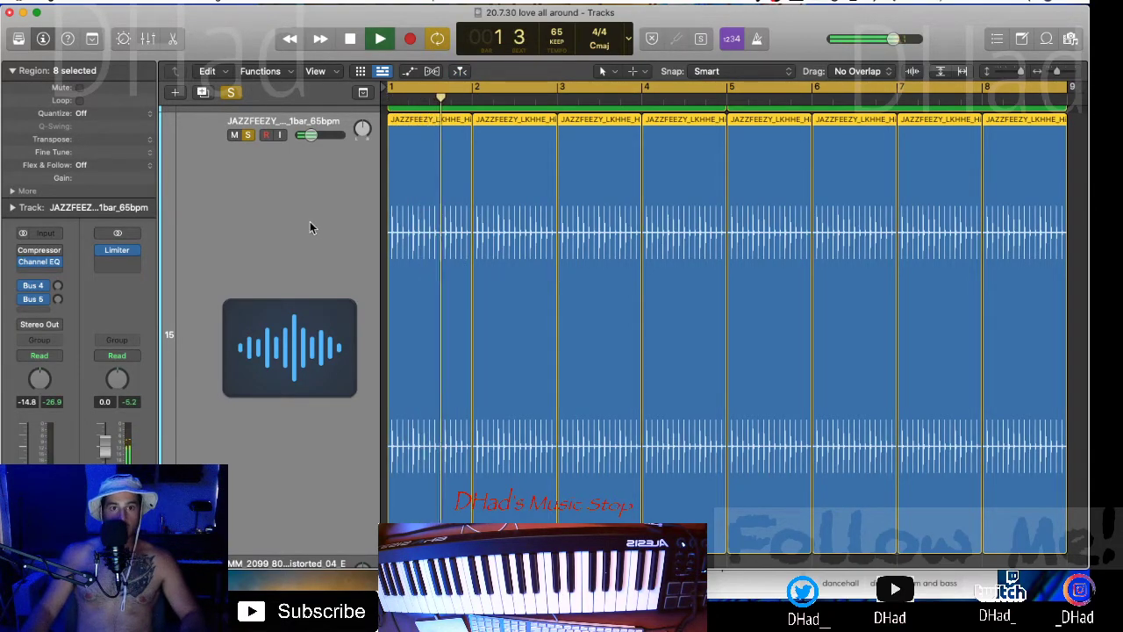
- Zoom the arrangement out until all tracks and the whole beat fit in view while it plays
key(super+Up)
key(super+Up)
key(super+Up)
key(super+Up)
key(super+Left)
key(super+Left)
key(super+Left)
key(super+Left)
key(super+Left)
key(super+Left)
key(super+Left)
key(super+Left)
key(super+Up)
key(super+Up)
key(super+Up)
key(super+Up)
key(super+Up)
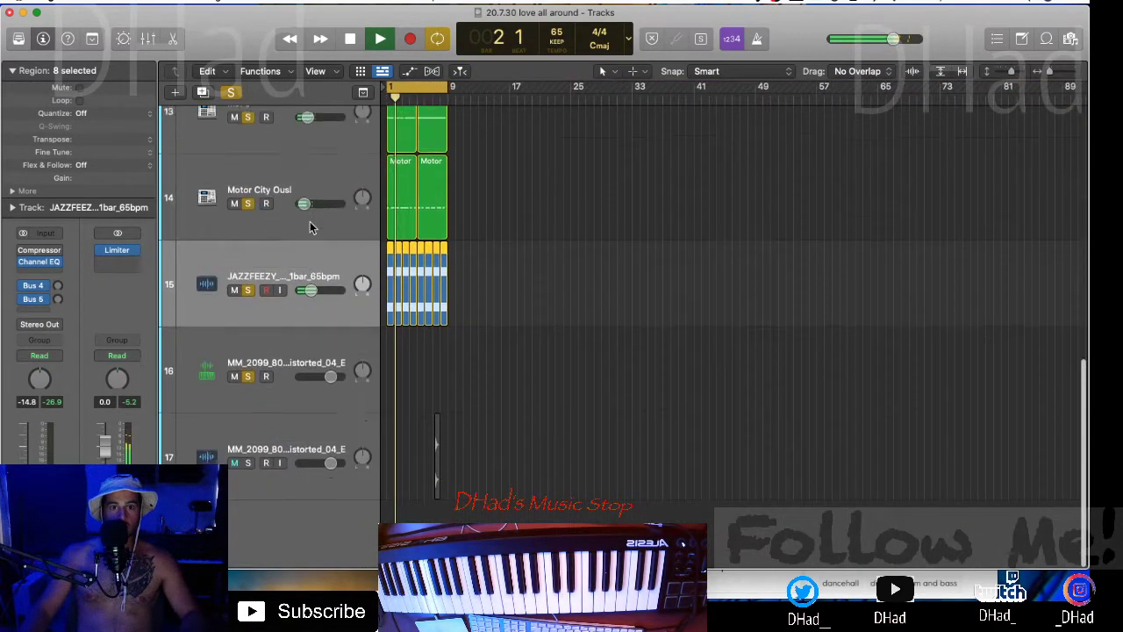
key(super+Up)
key(super+Up)
scroll(469, 368, up, 6)
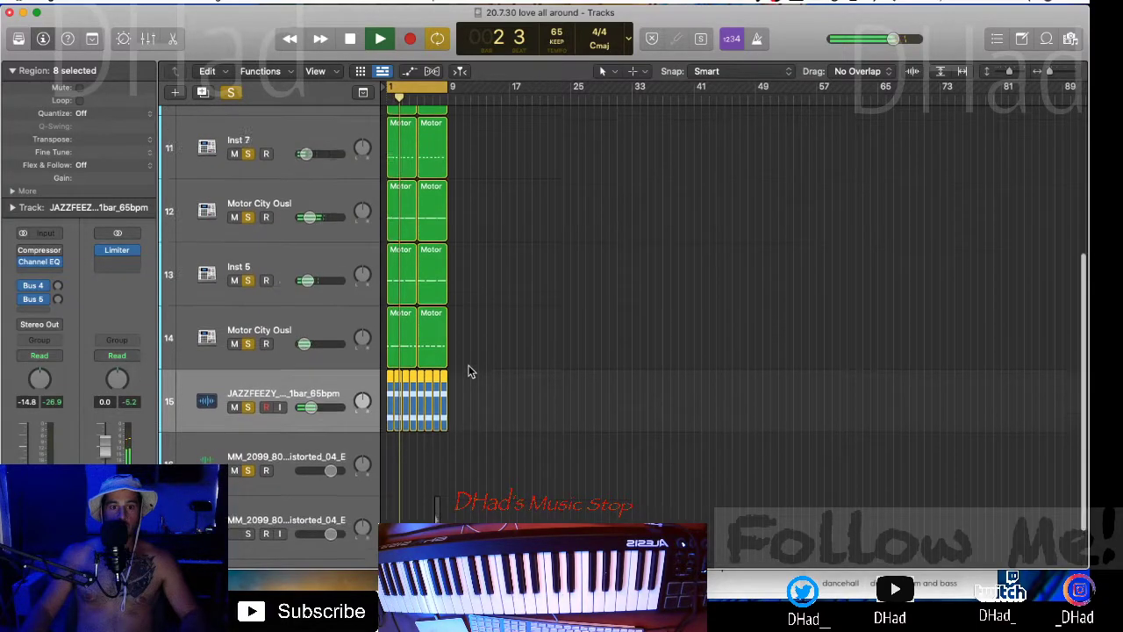
key(super+Up)
key(super+Up)
key(super+Right)
key(super+Right)
key(super+Right)
key(super+Right)
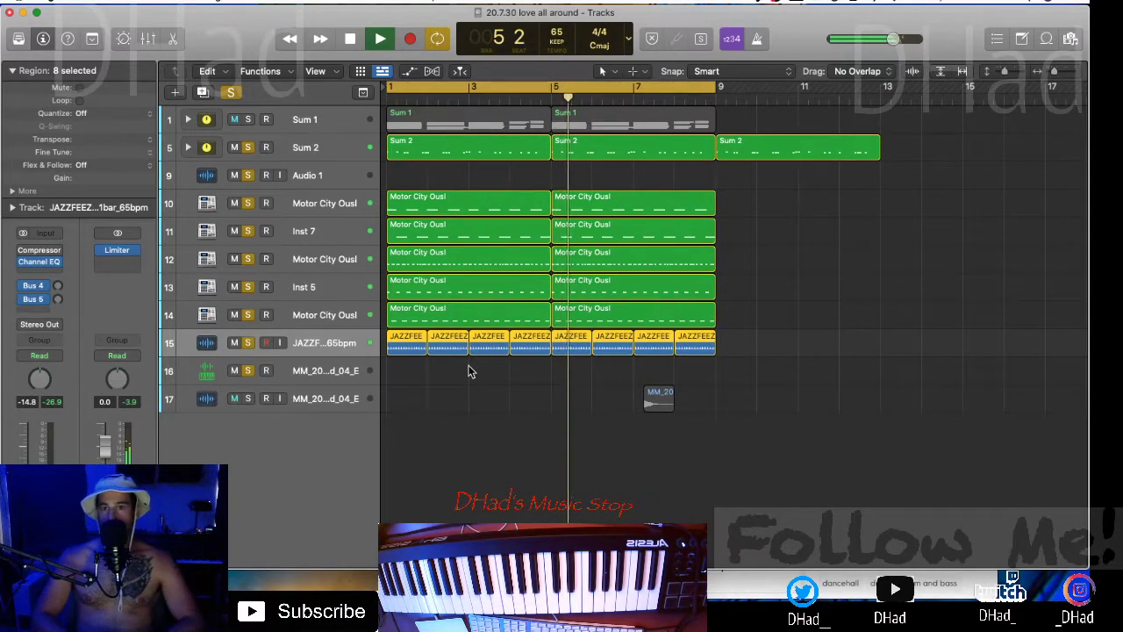
- Stop playback, then unmute and solo the Sum 1 track
scroll(468, 368, down, 3)
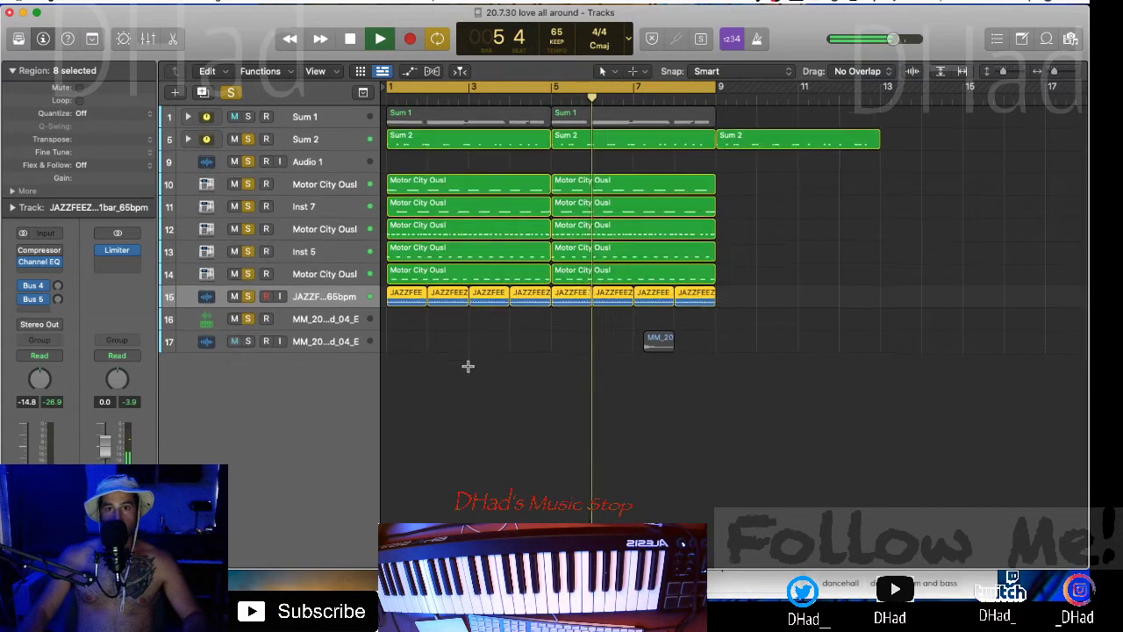
click(250, 117)
click(250, 116)
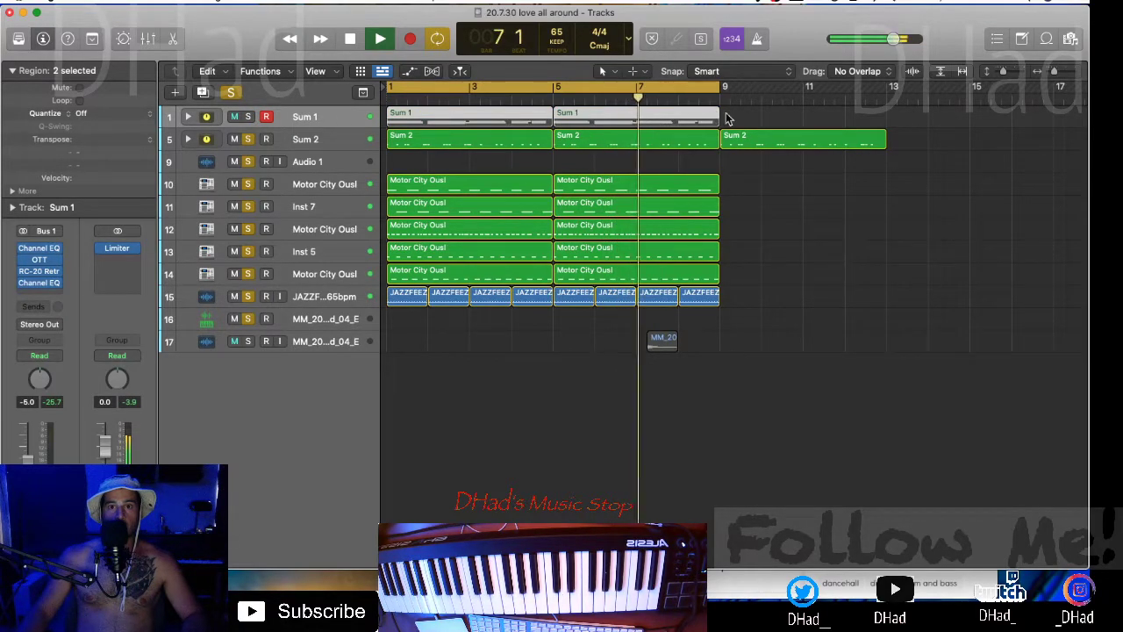
key(space)
right_click(528, 117)
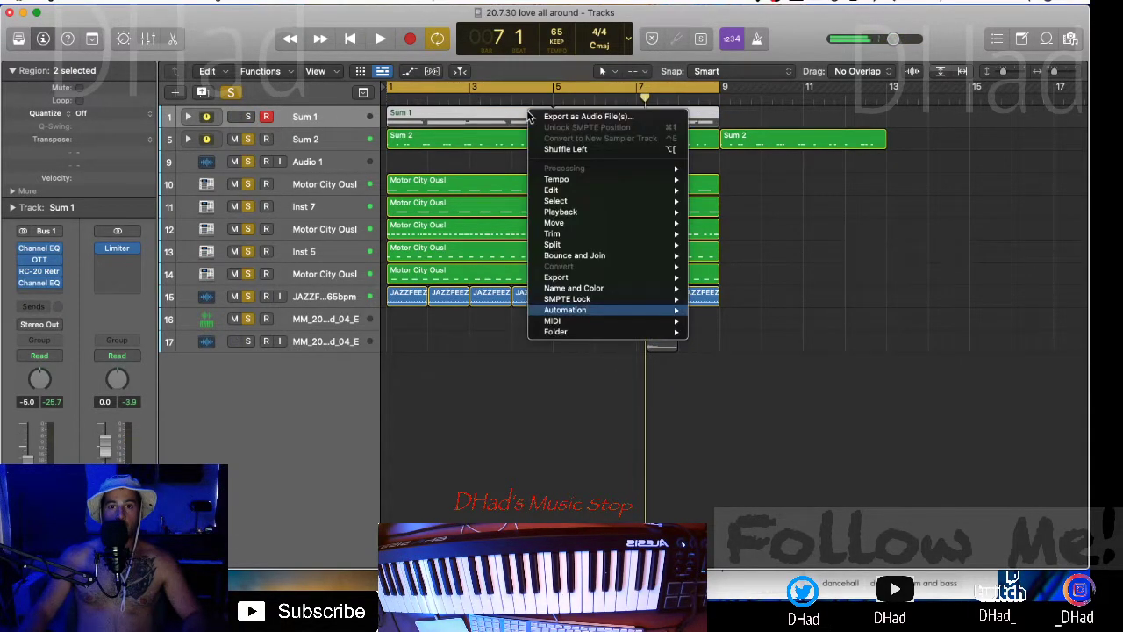
click(234, 117)
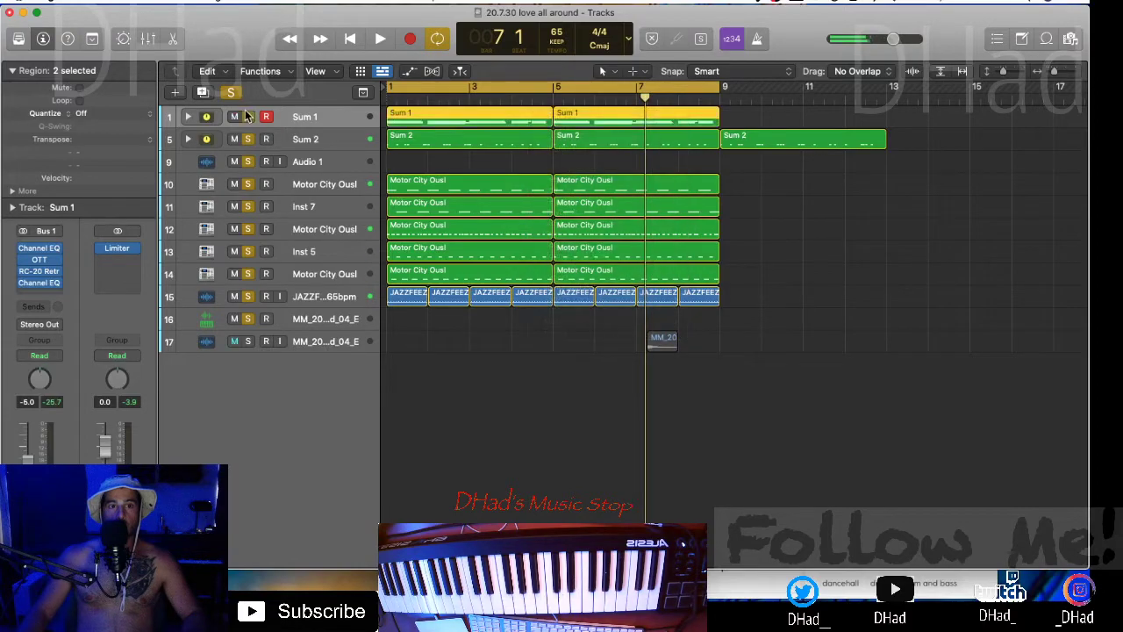
- Export the two Sum 1 regions as 16-bit WAVE audio files with a filename pattern beginning "65 bpm ch", then deselect the regions
right_click(500, 117)
click(528, 126)
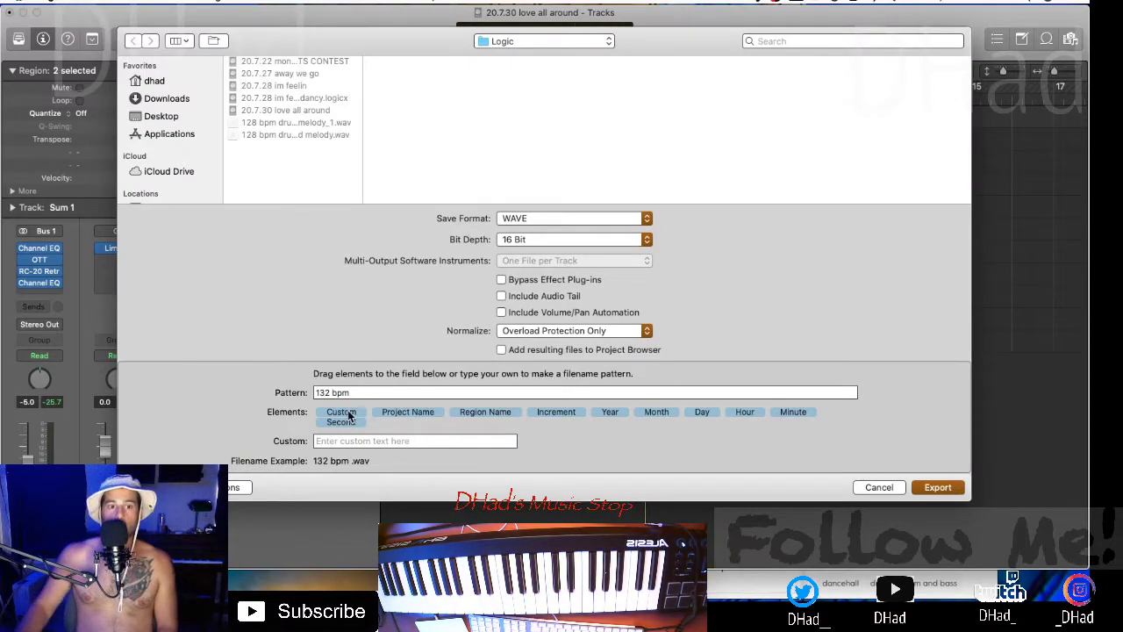
drag(327, 393, 26, 384)
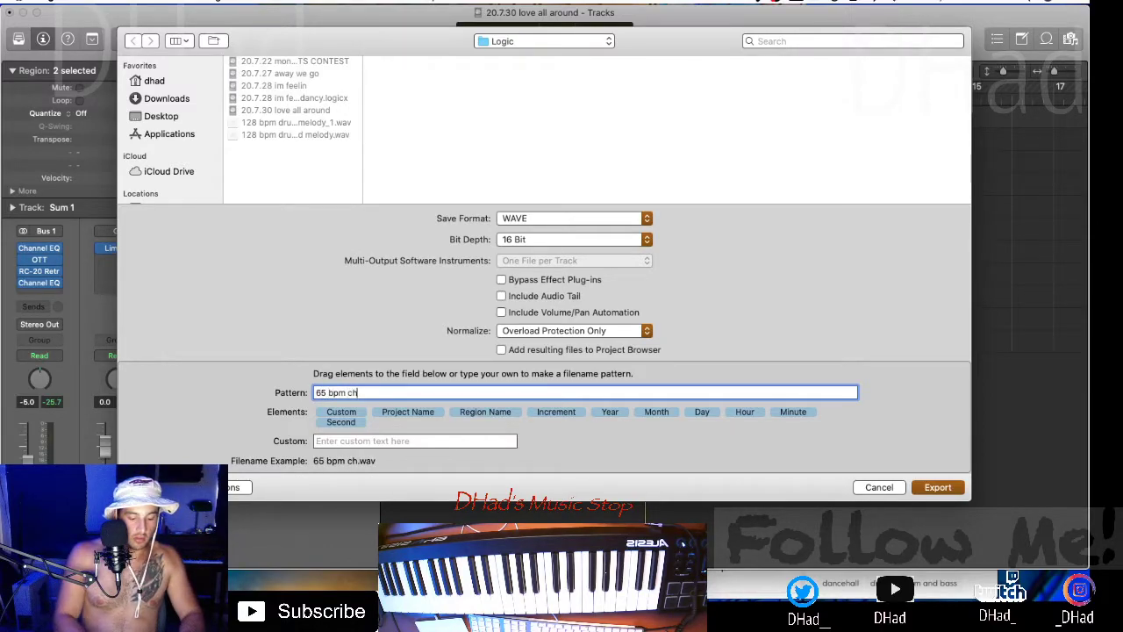
click(936, 484)
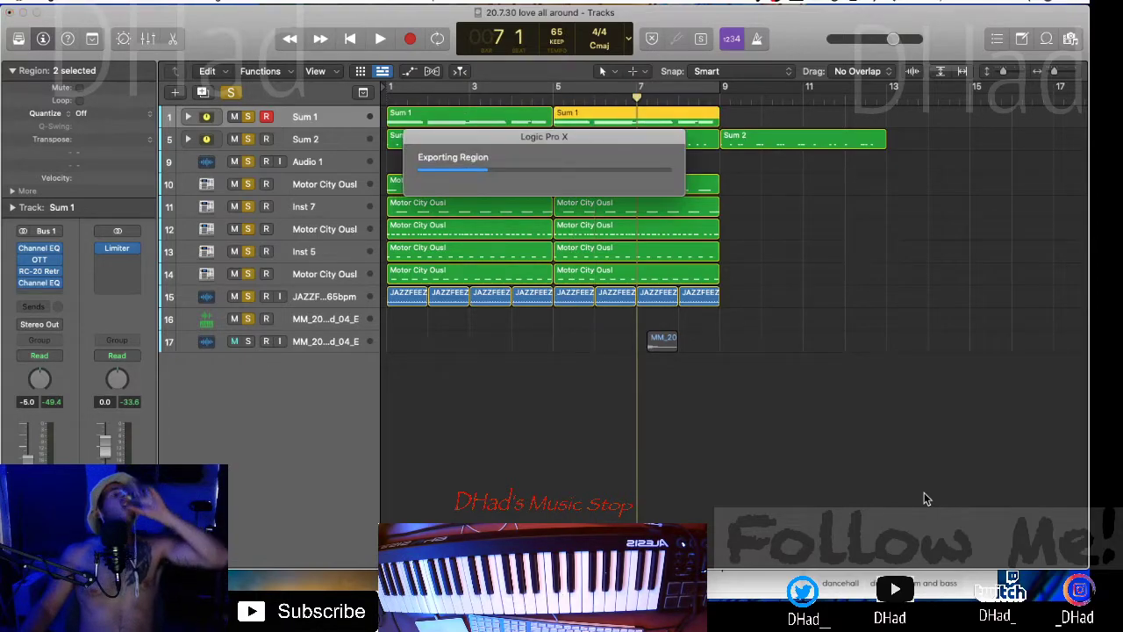
click(772, 313)
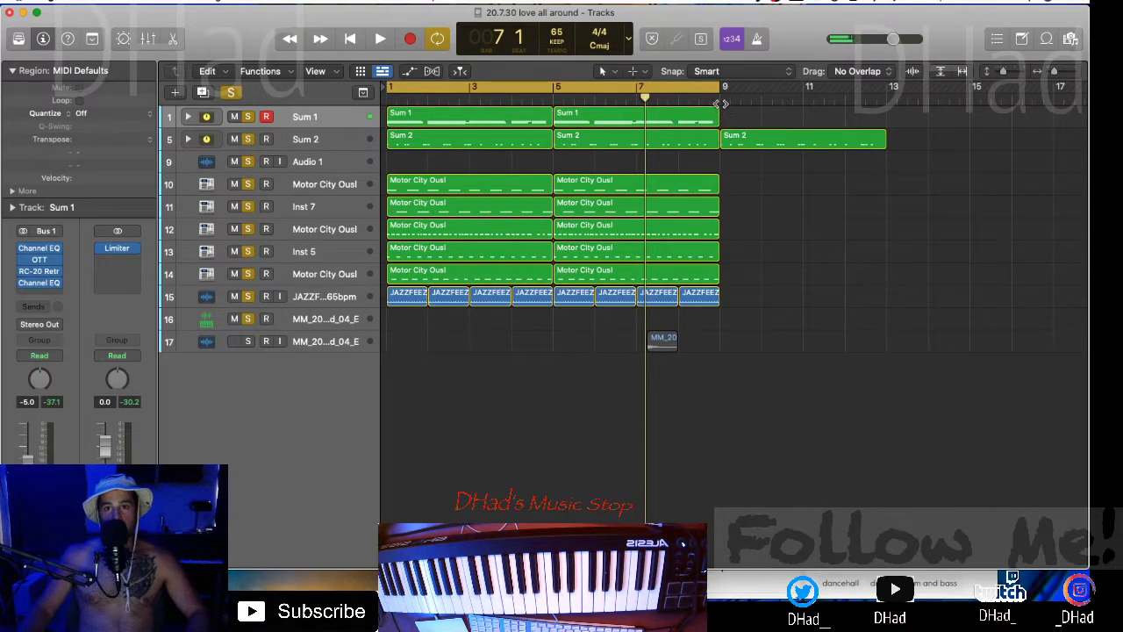
- Delete both regions from the Sum 1 track
click(521, 123)
key(Delete)
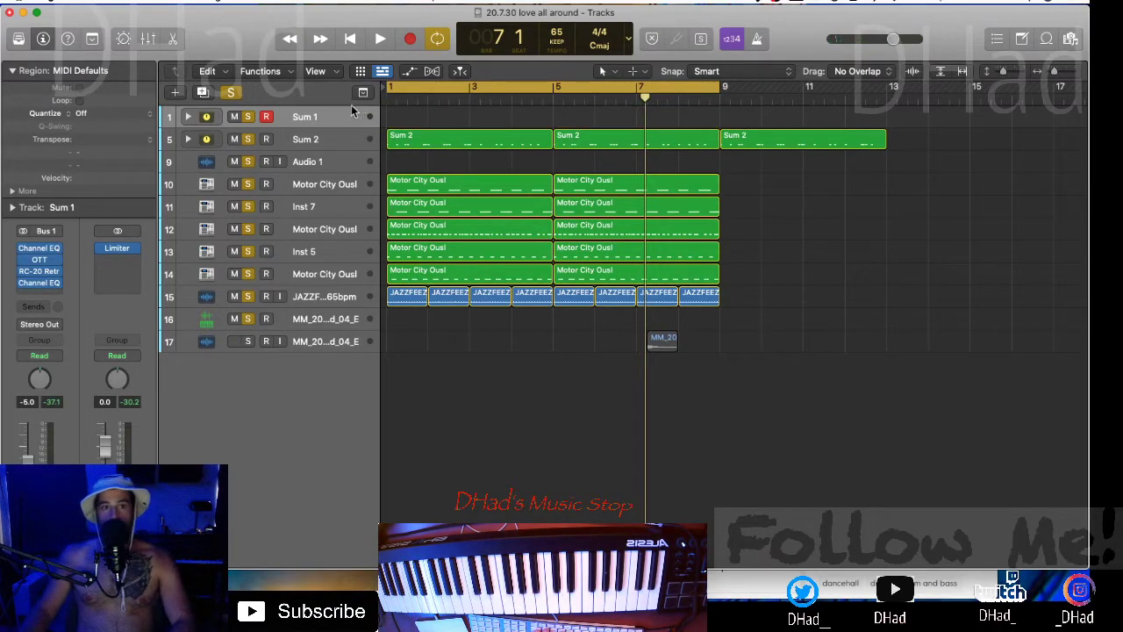
key(super+BackSpace)
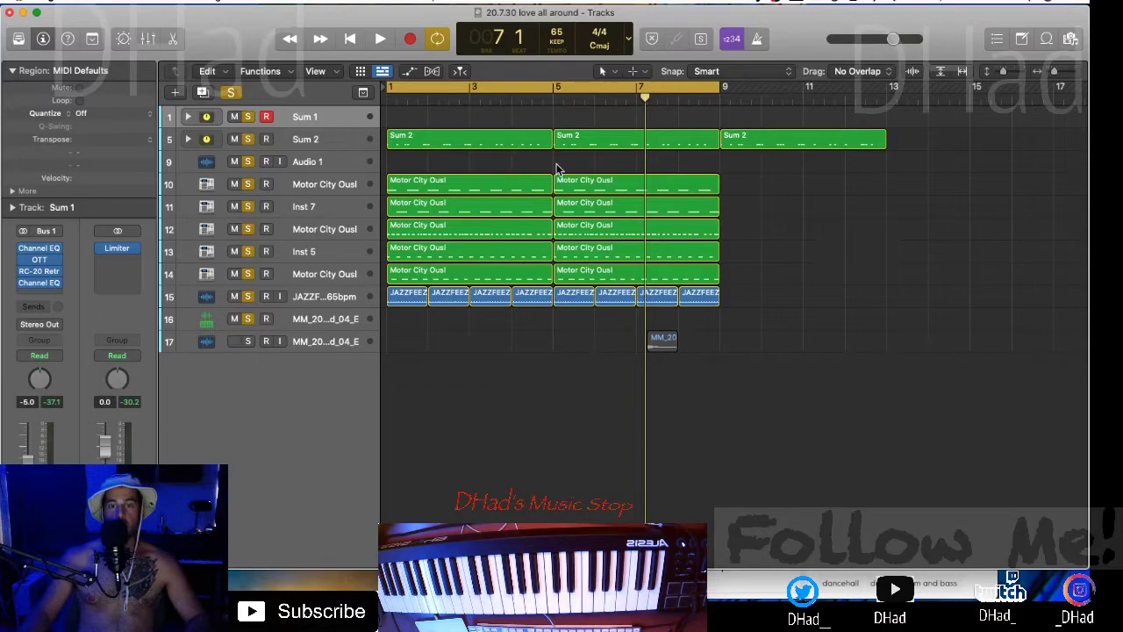
- Check the notes of the first two Sum 2 regions, close the editor, and play the beat with Sum 1 selected at -16.2 dB
drag(554, 160, 518, 138)
double_click(521, 140)
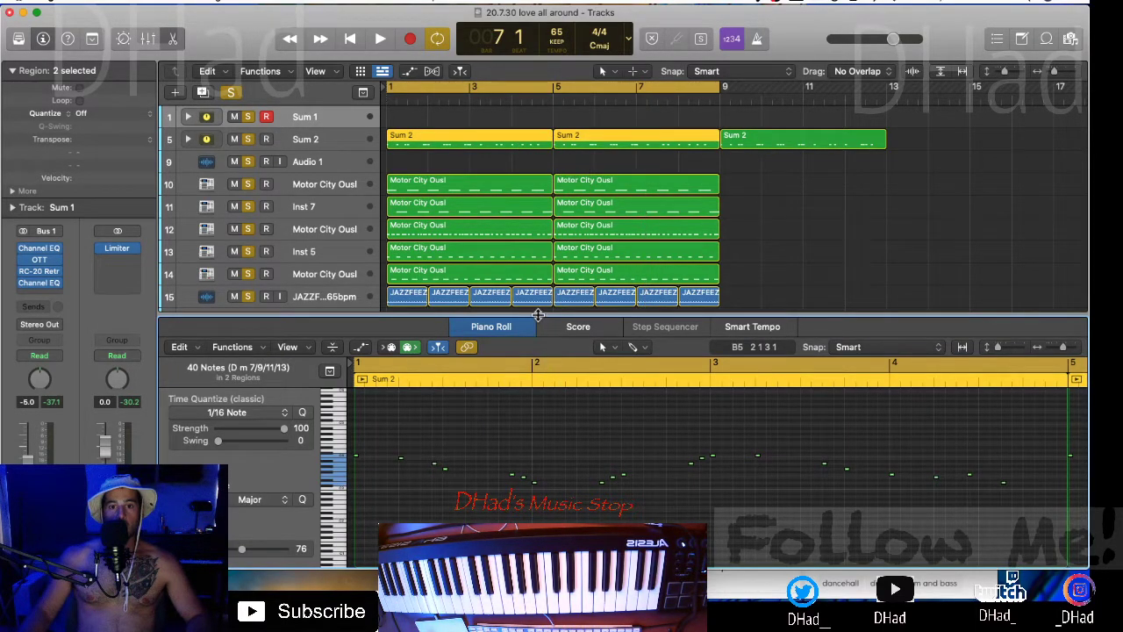
key(e)
click(331, 119)
key(space)
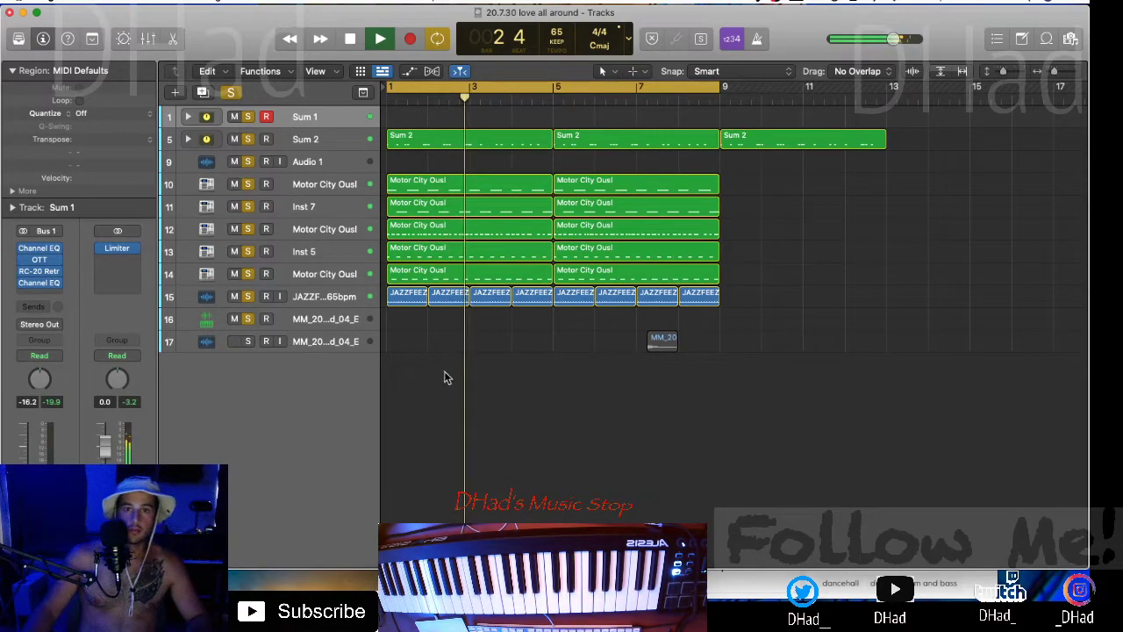
- Try doubling the first Sum 2 region on the Sum 1 track with its notes an octave higher during playback, then undo the copy
drag(484, 137, 488, 125)
key(space)
key(space)
double_click(471, 122)
click(418, 543)
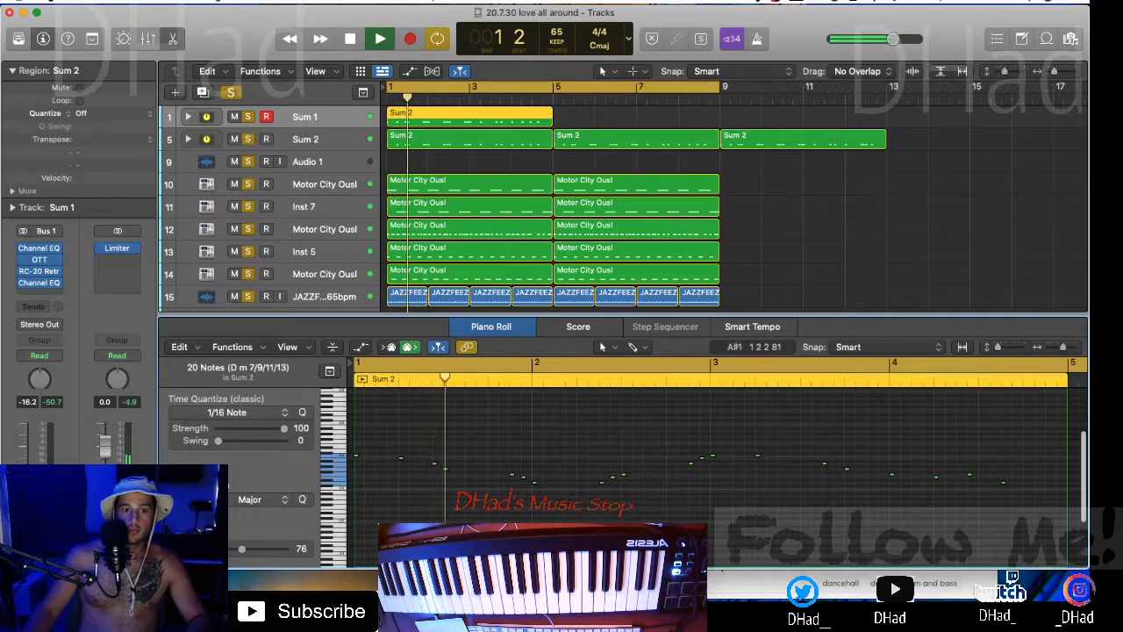
key(super+a)
key(alt+shift+Up)
key(space)
key(space)
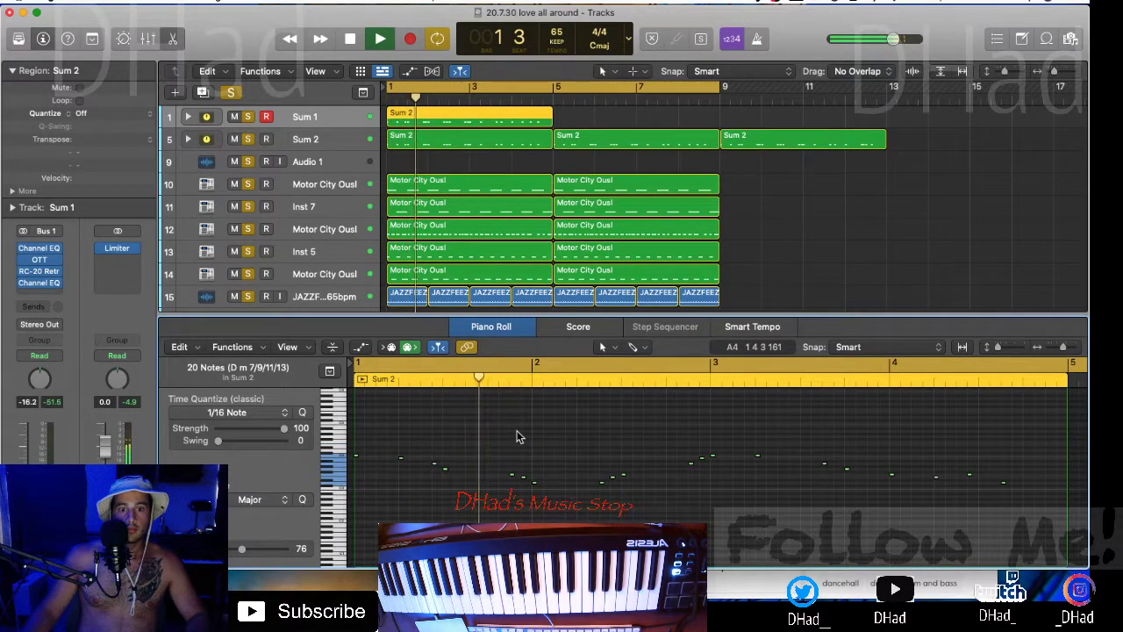
key(super+z)
- Stop playback and add a Compressor to the Sum 2 track, using the Vintage VCA model
key(a)
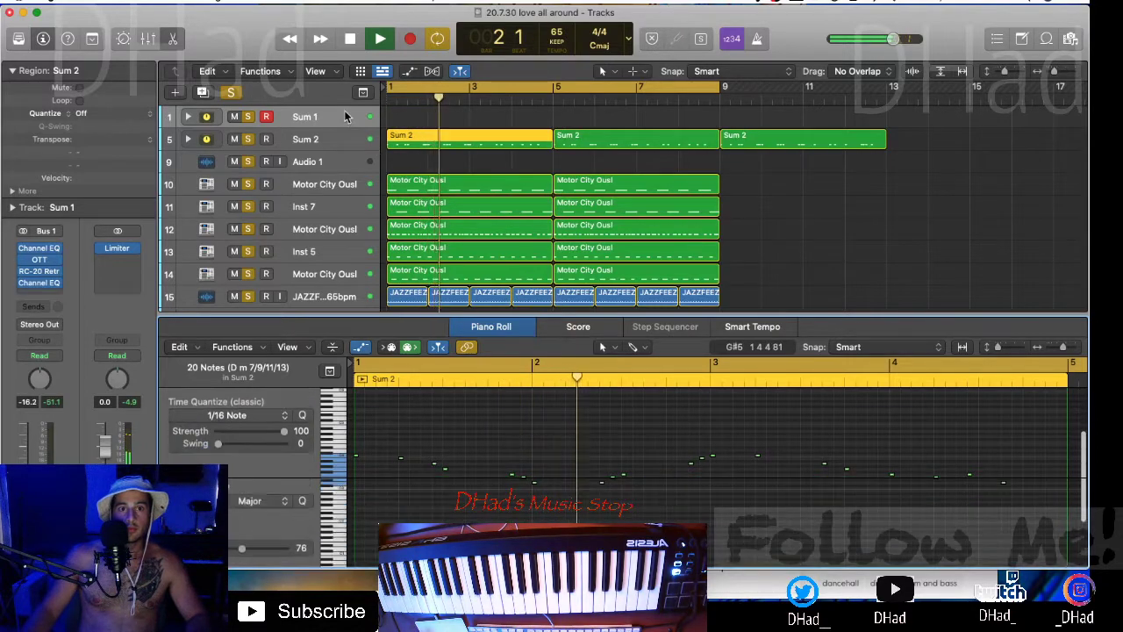
click(344, 138)
key(a)
scroll(343, 138, up, 3)
key(super+Up)
key(super+Up)
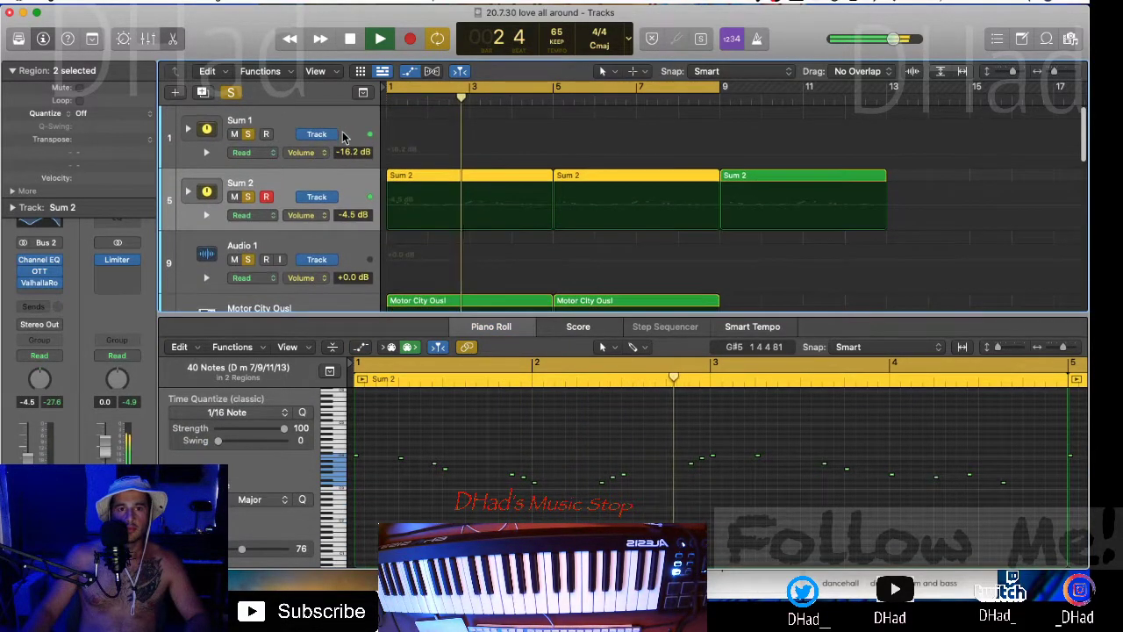
scroll(343, 137, down, 5)
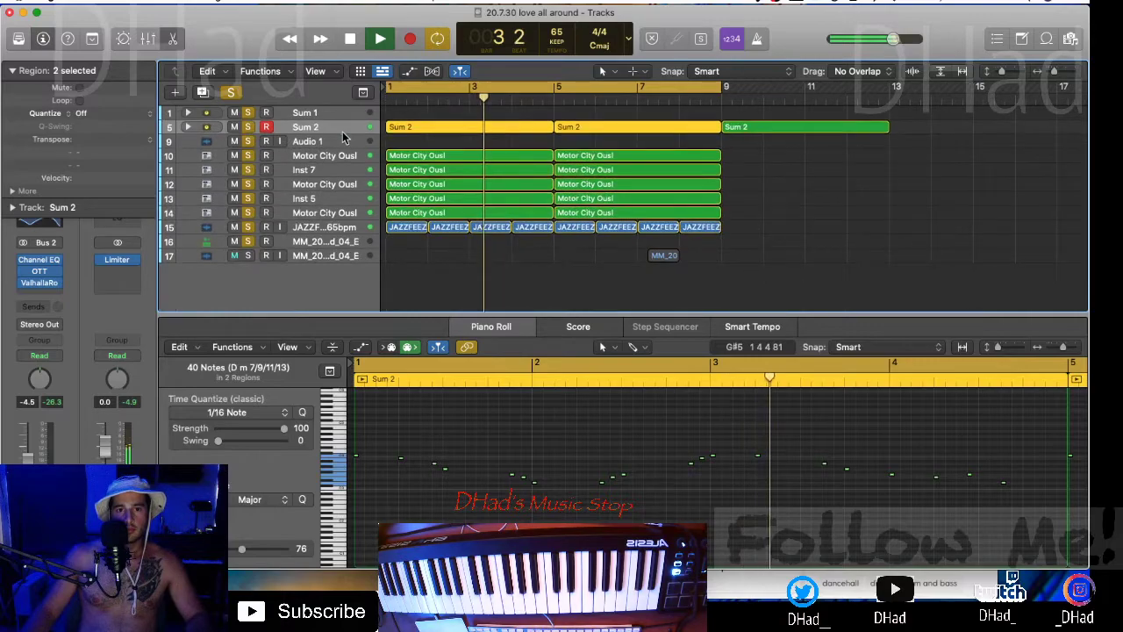
scroll(343, 137, up, 5)
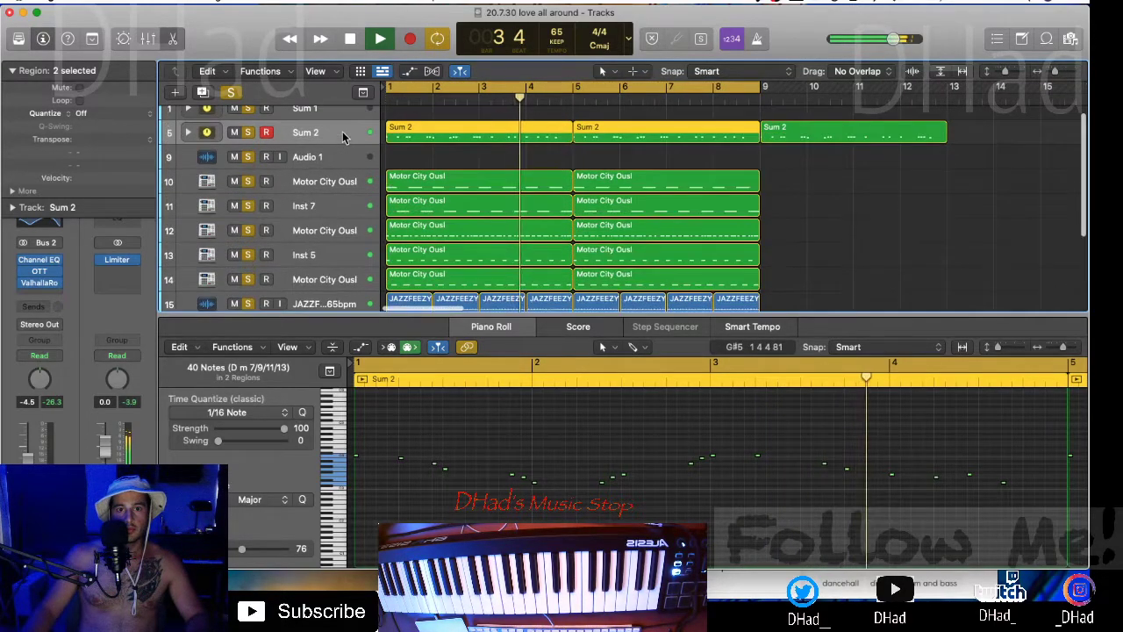
key(super+Down)
key(space)
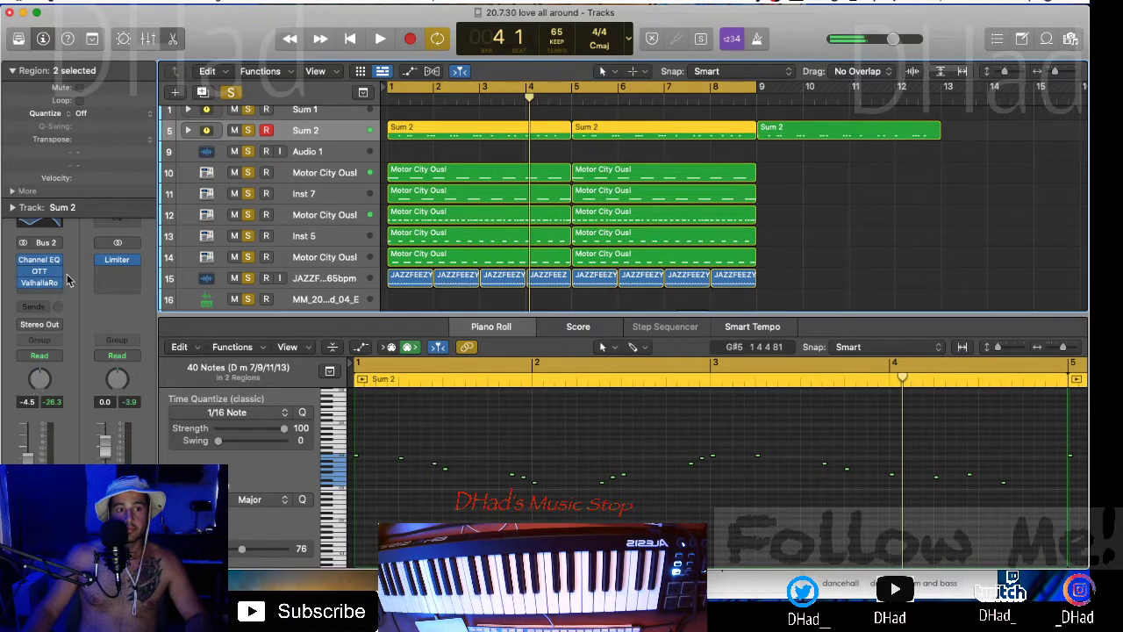
click(16, 70)
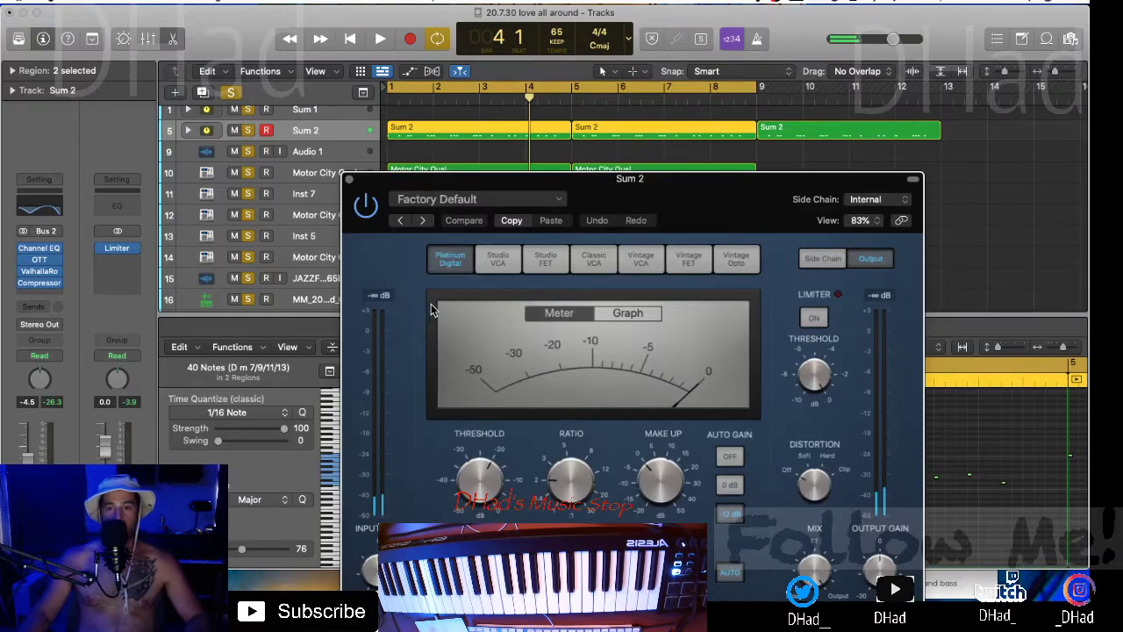
click(649, 261)
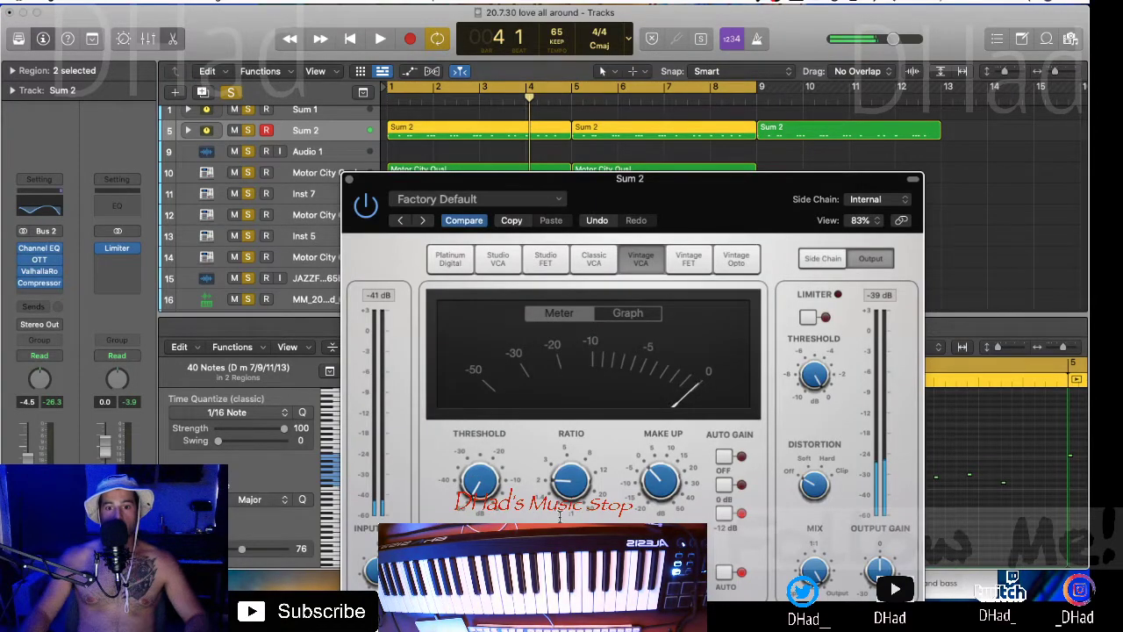
- During playback, set the Sum 2 compressor's make-up to 8.5 dB, ratio to 2.4:1 and release to 310 ms, and lengthen its attack
key(space)
drag(662, 485, 663, 475)
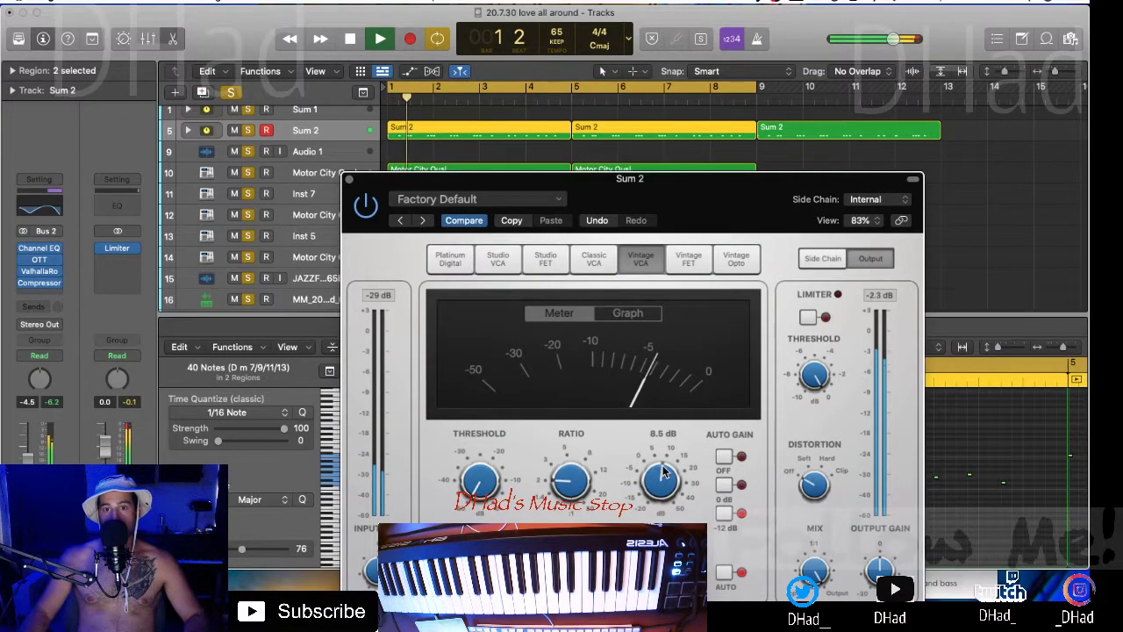
drag(574, 487, 575, 498)
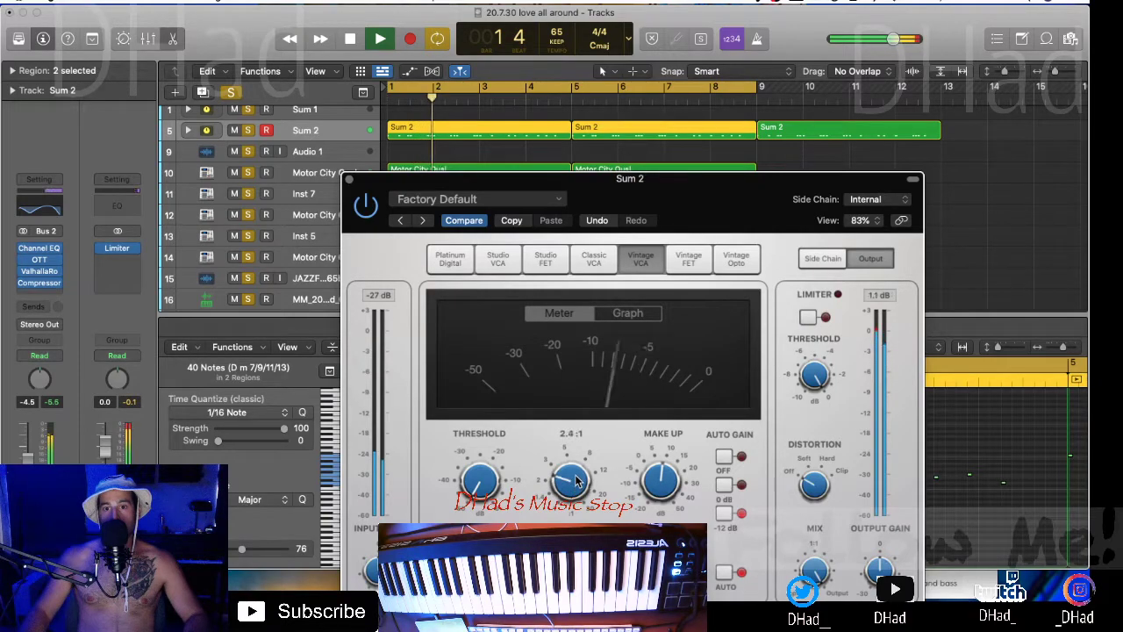
drag(739, 193, 719, 70)
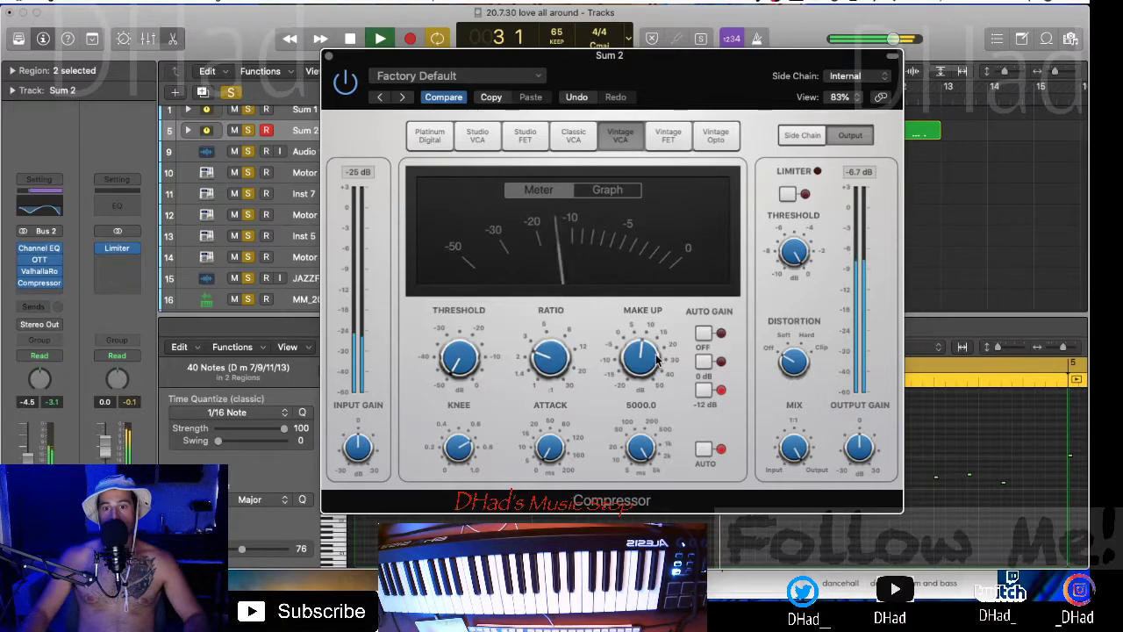
drag(560, 445, 560, 427)
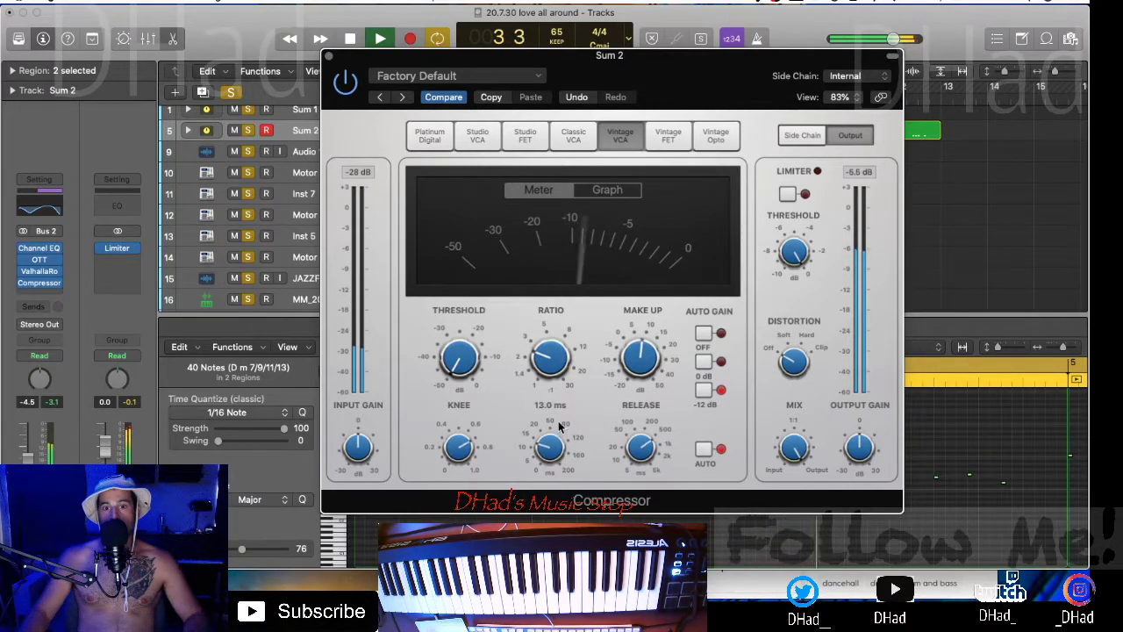
drag(650, 453, 650, 509)
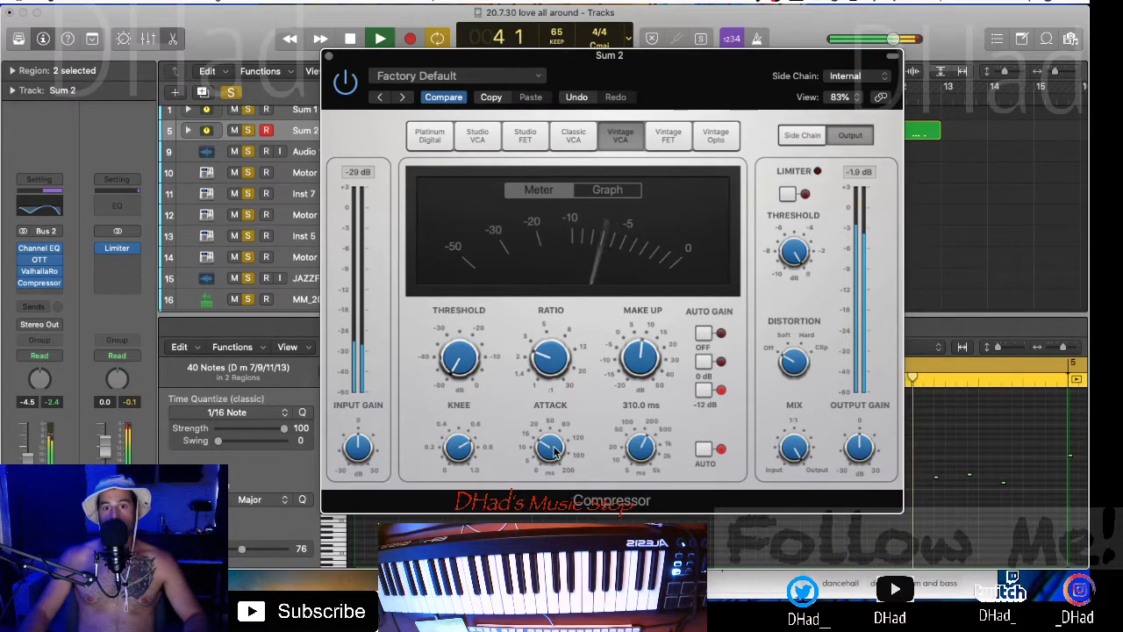
- Raise the compressor's ratio, set its make-up to 6.0 dB, close it, and lower Sum 2 to -10.0 dB before stopping playback
mouse_move(551, 375)
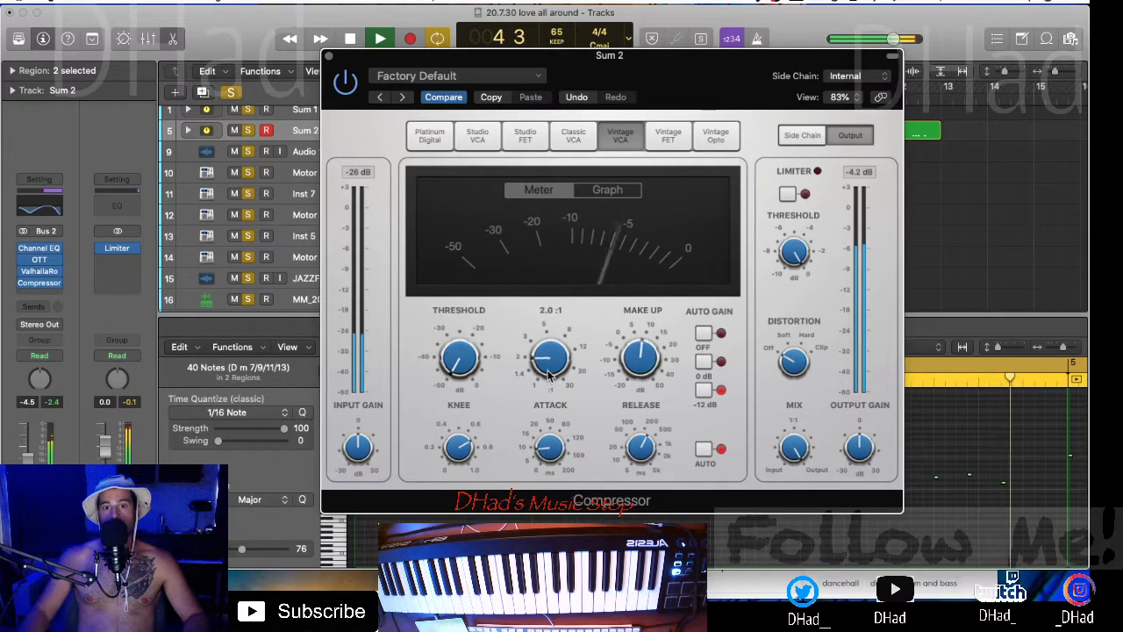
drag(550, 375, 544, 354)
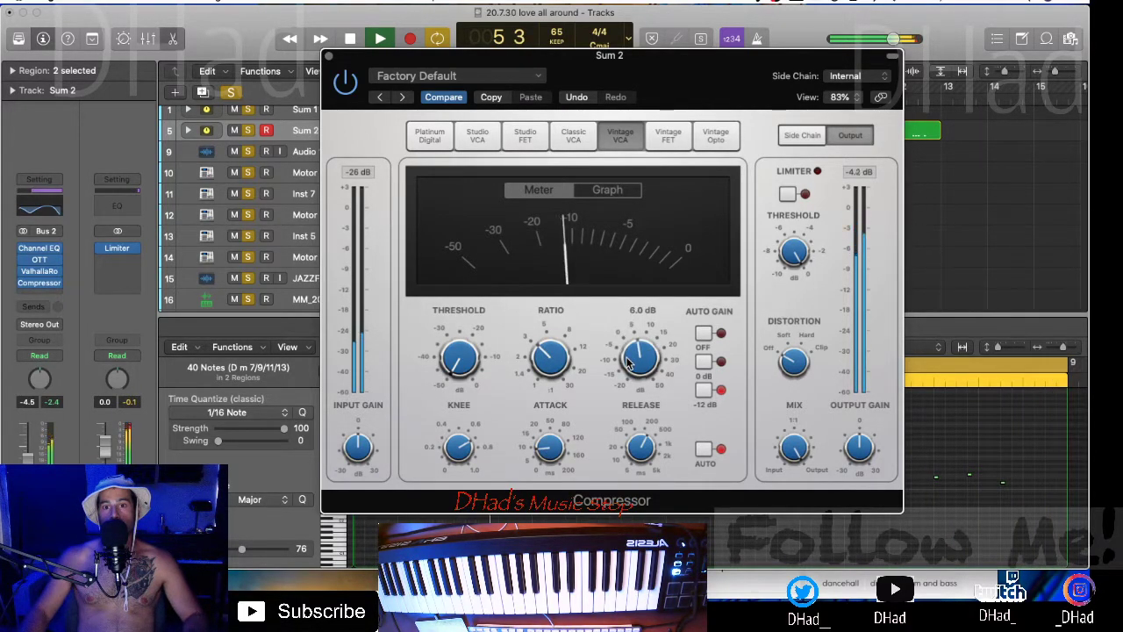
click(327, 53)
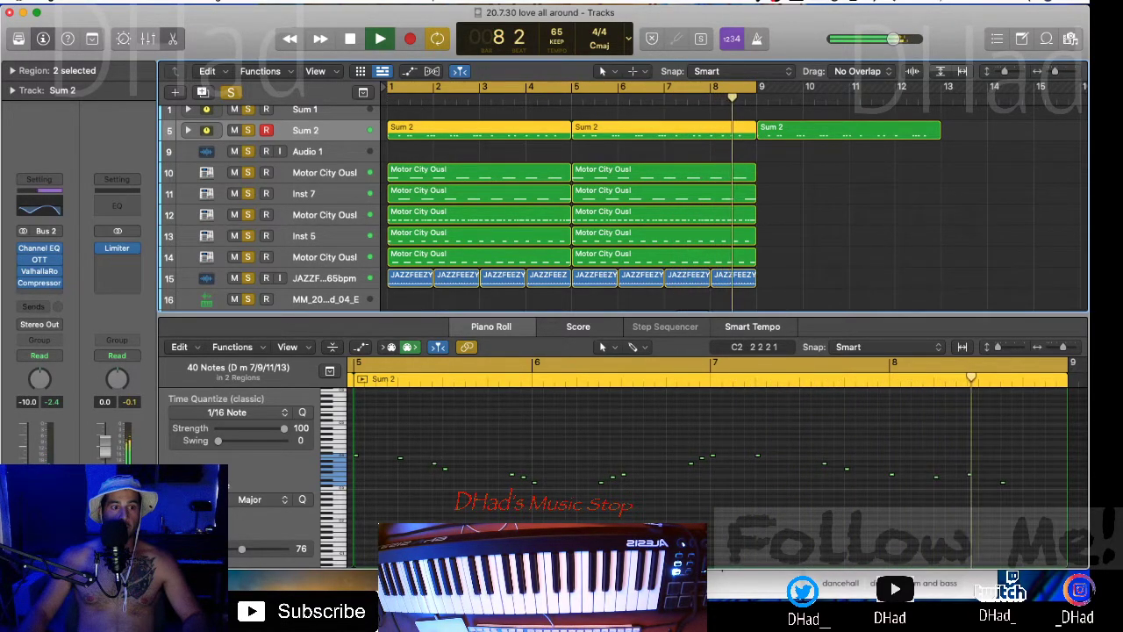
key(space)
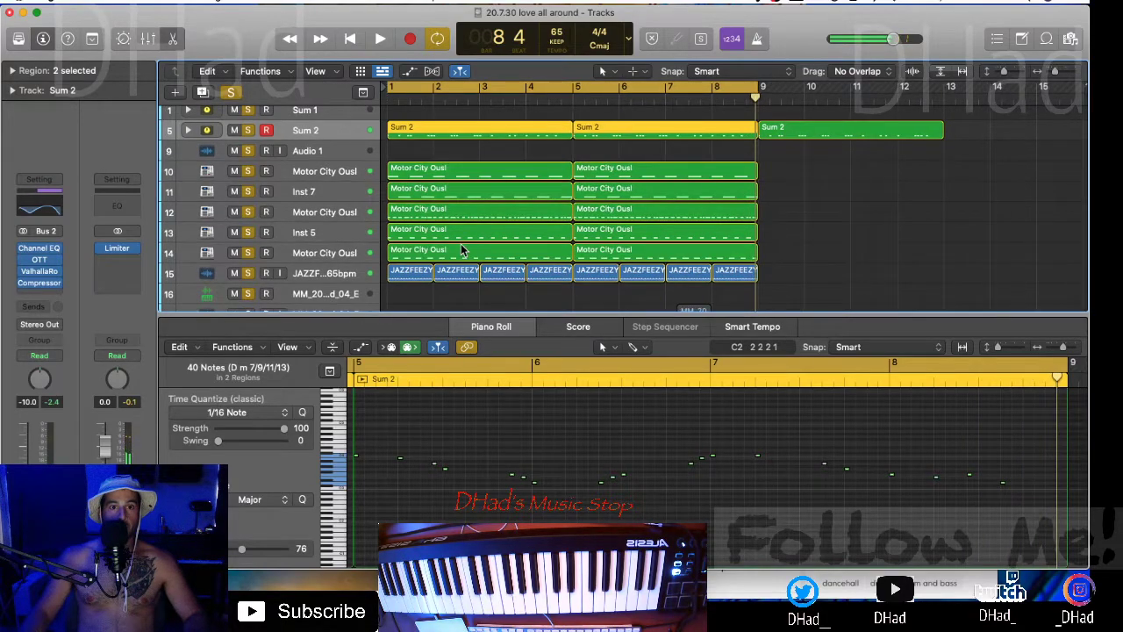
- During playback, deepen the track 10 Channel EQ's mid-band cut to -20.9 dB at 190 Hz with a Q of 0.24
key(Return)
click(347, 178)
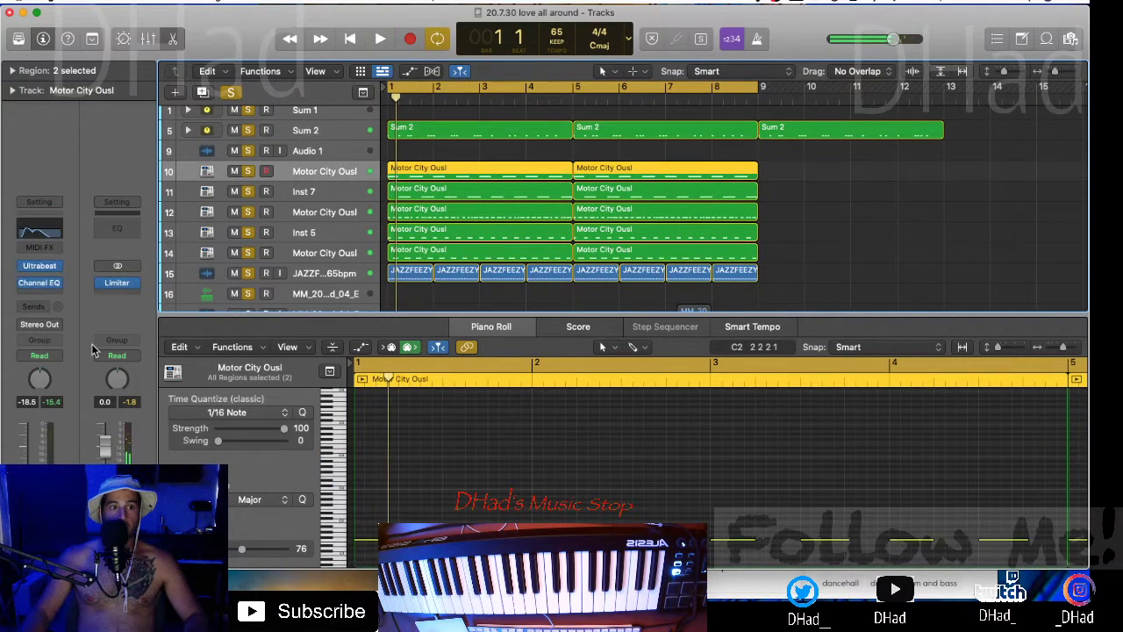
click(46, 286)
key(space)
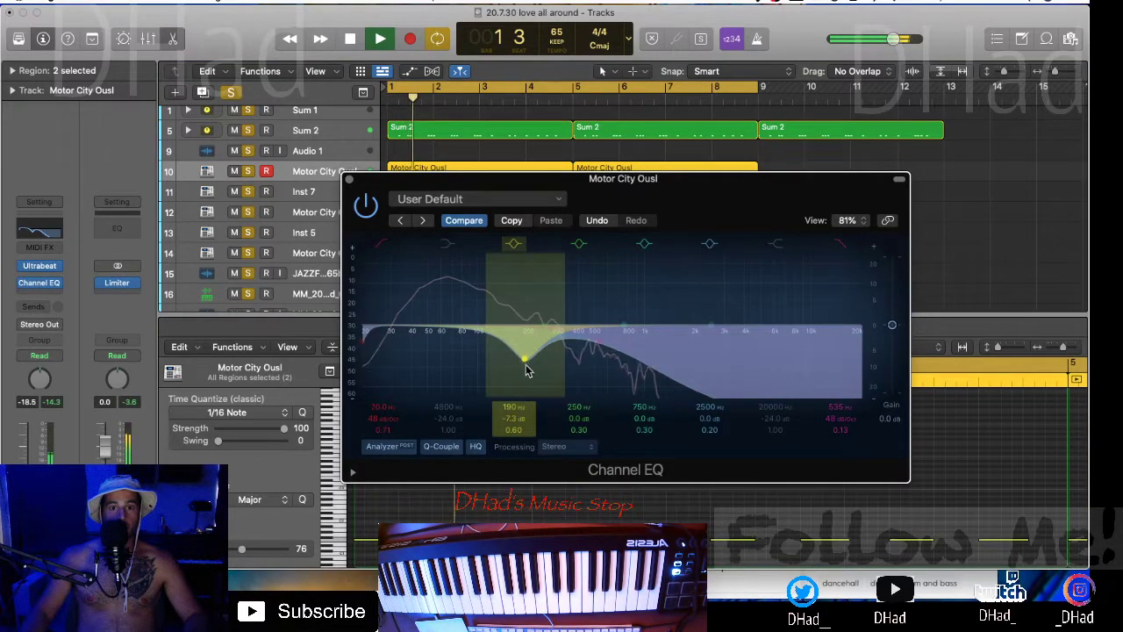
drag(525, 370, 530, 410)
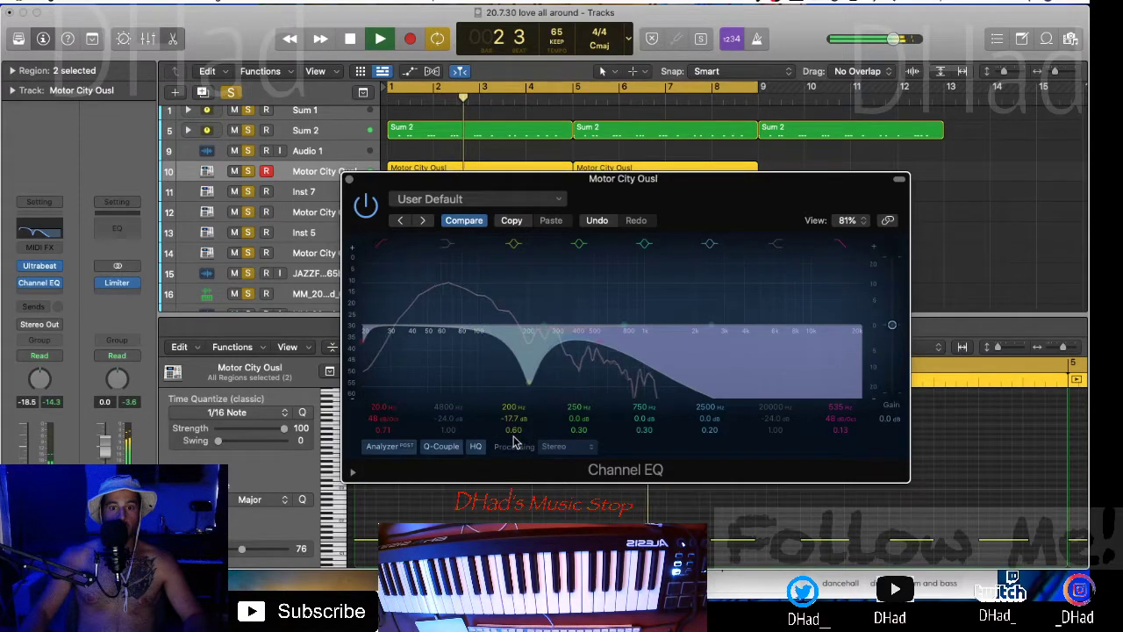
drag(521, 416, 514, 425)
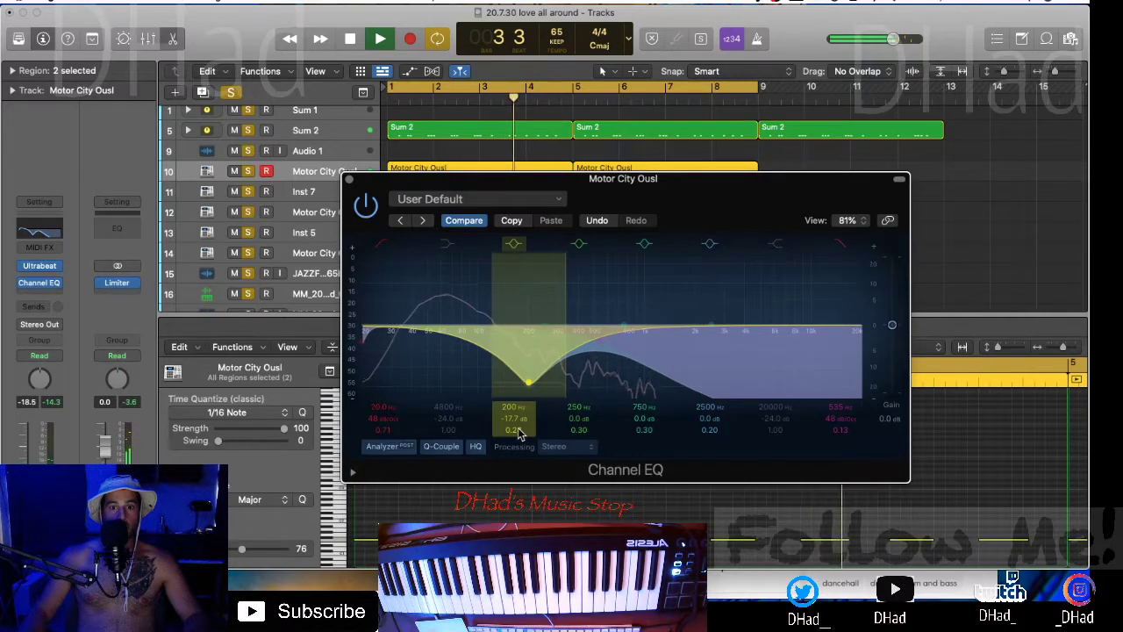
drag(538, 395, 516, 373)
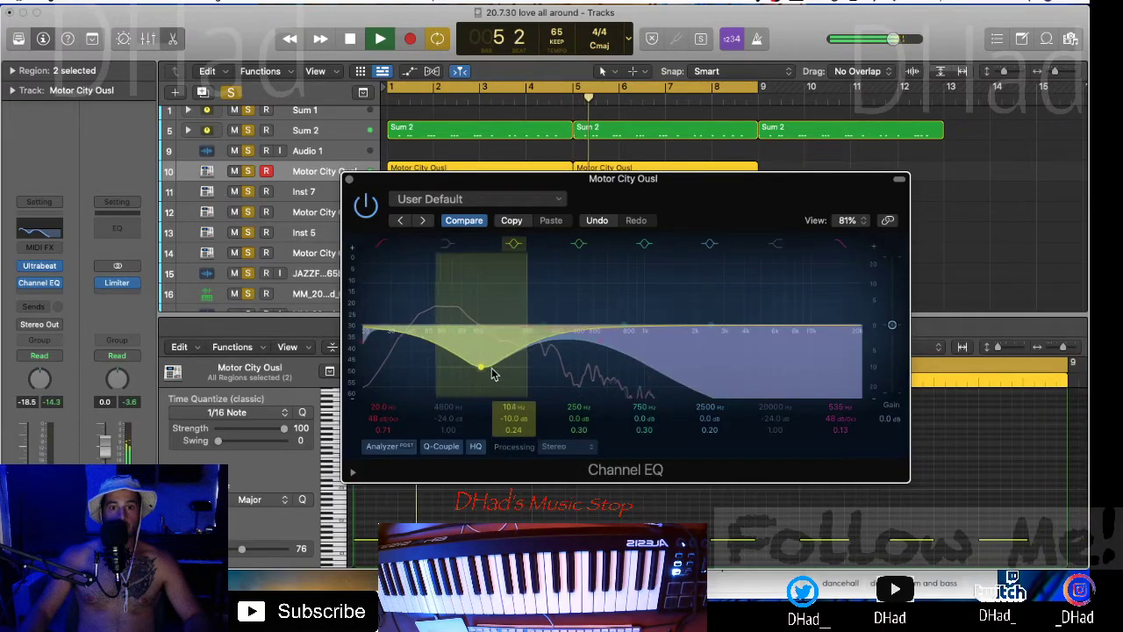
drag(486, 369, 544, 386)
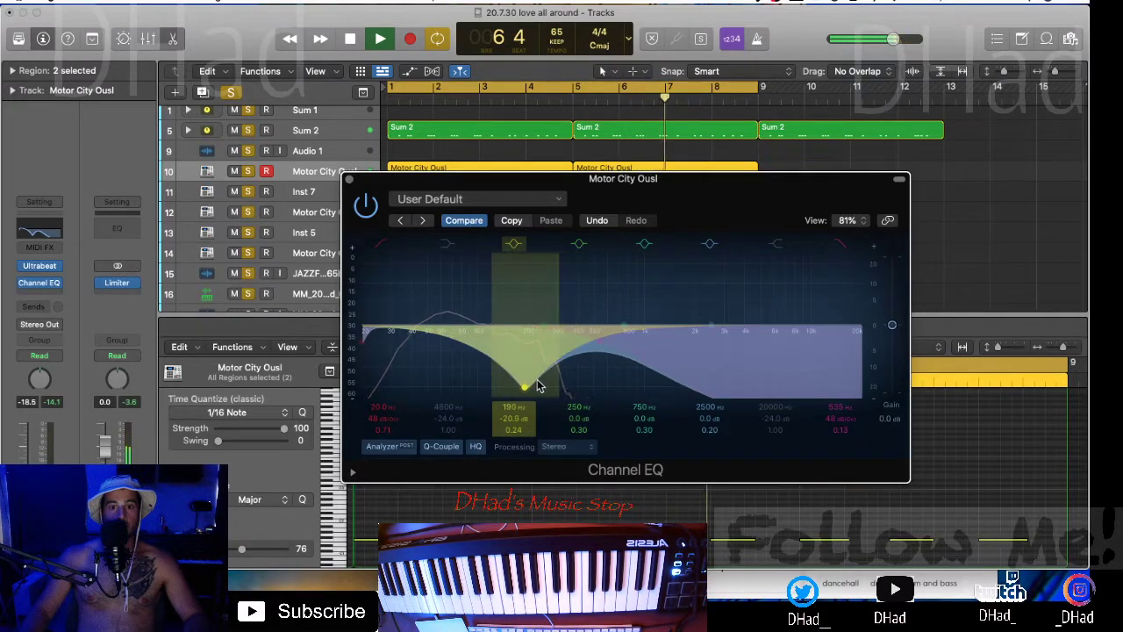
click(347, 181)
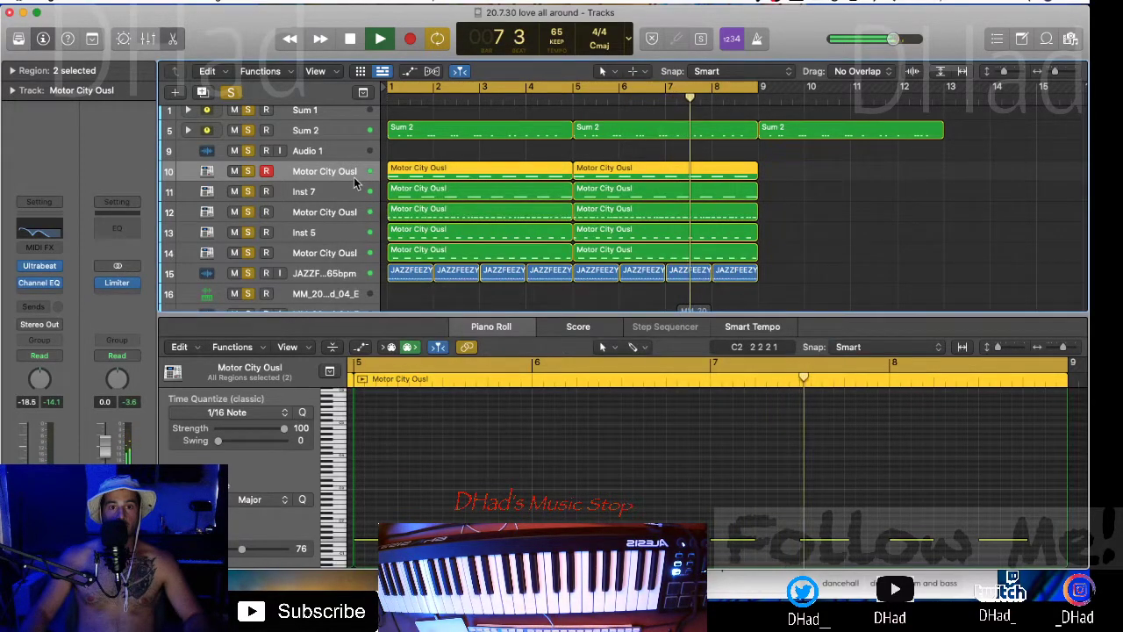
- Narrow the track 10 EQ cut to a Q of 0.31, compare playback with the EQ bypassed and active, and stop
click(38, 284)
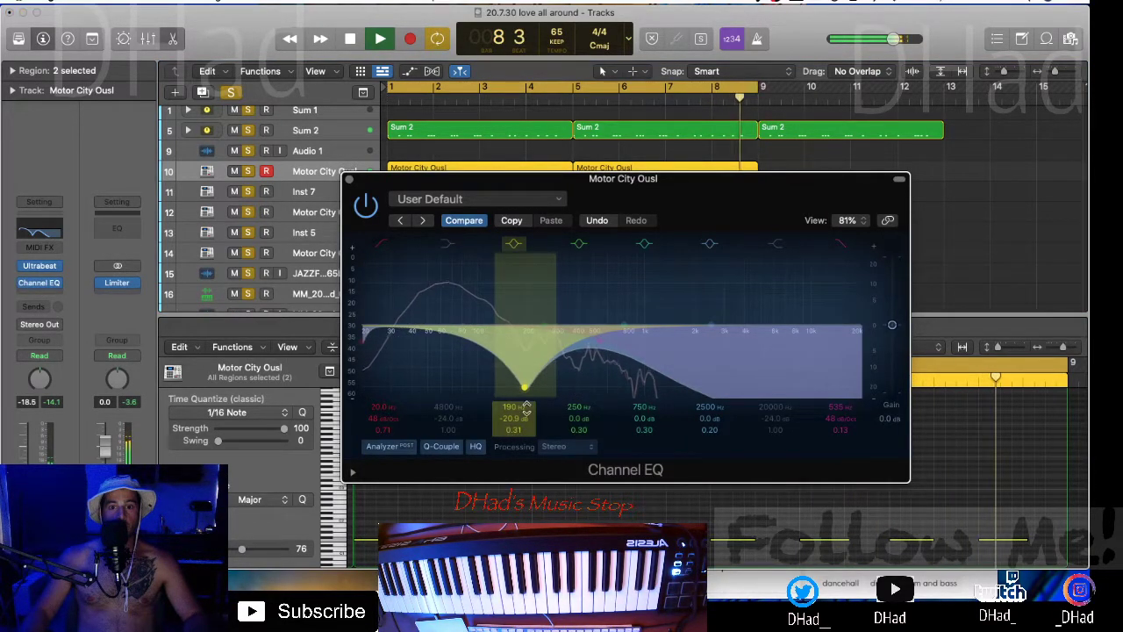
click(366, 205)
click(350, 180)
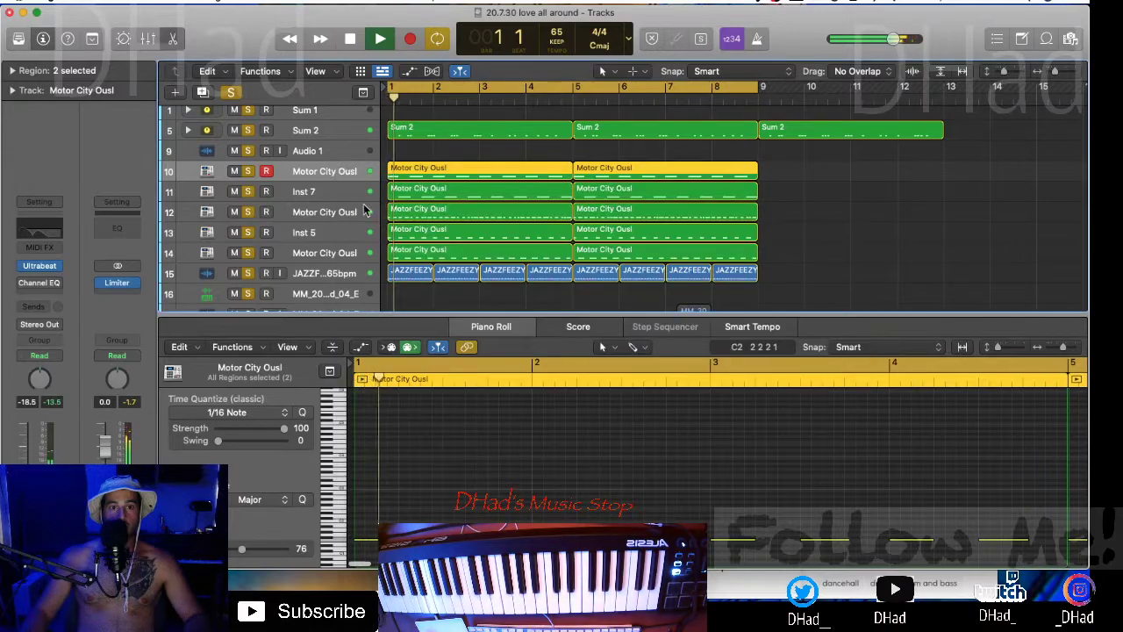
click(25, 284)
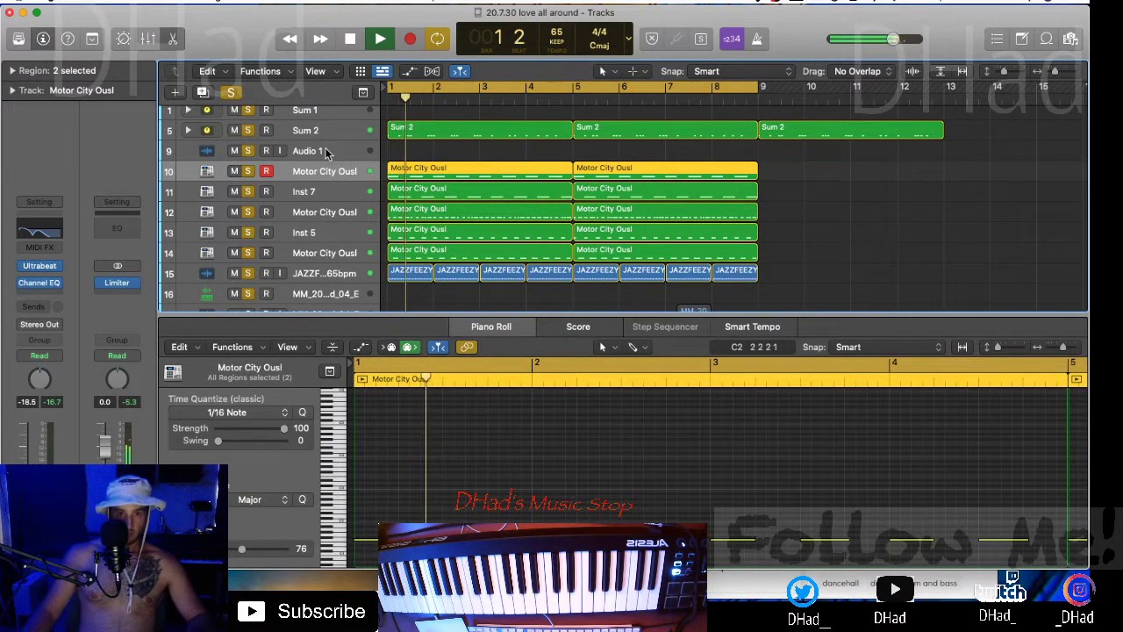
key(space)
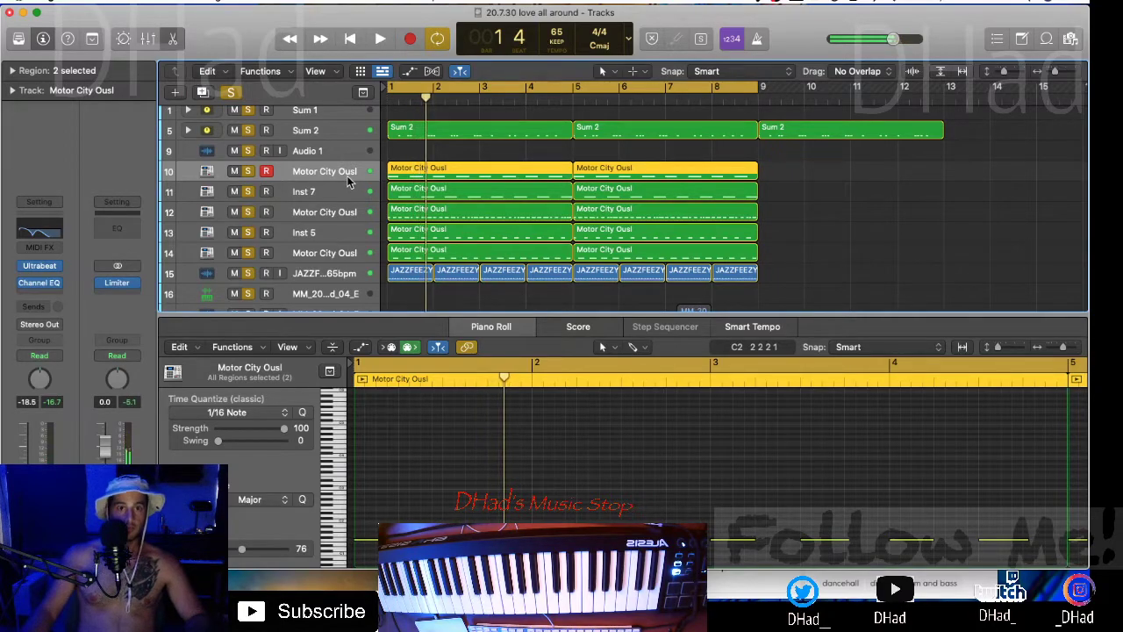
click(329, 132)
click(37, 305)
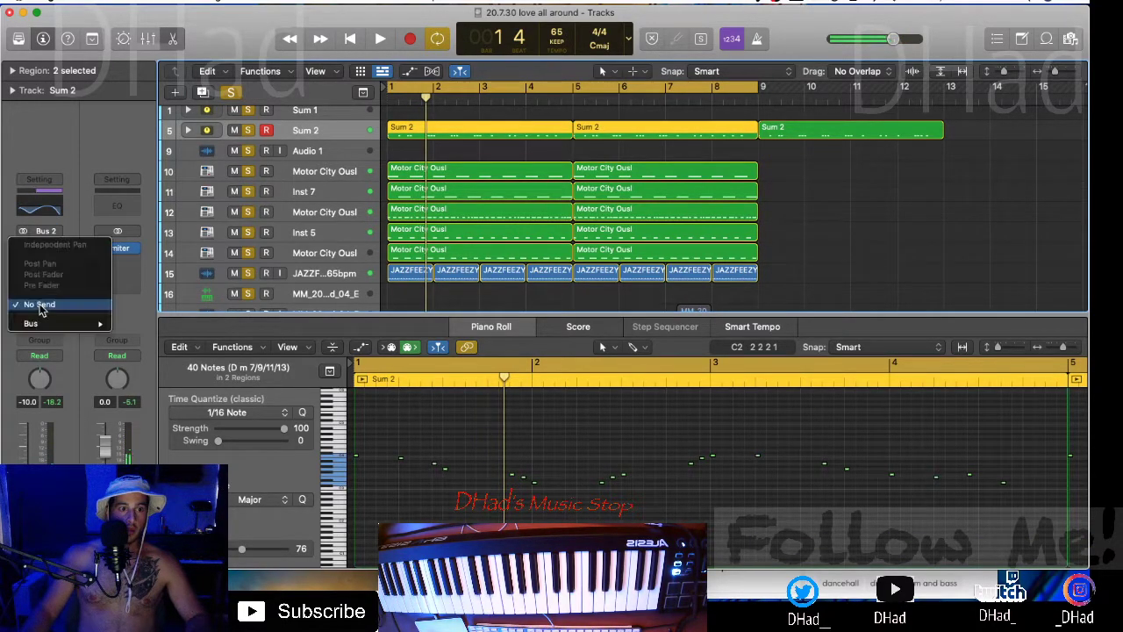
mouse_move(46, 325)
click(237, 218)
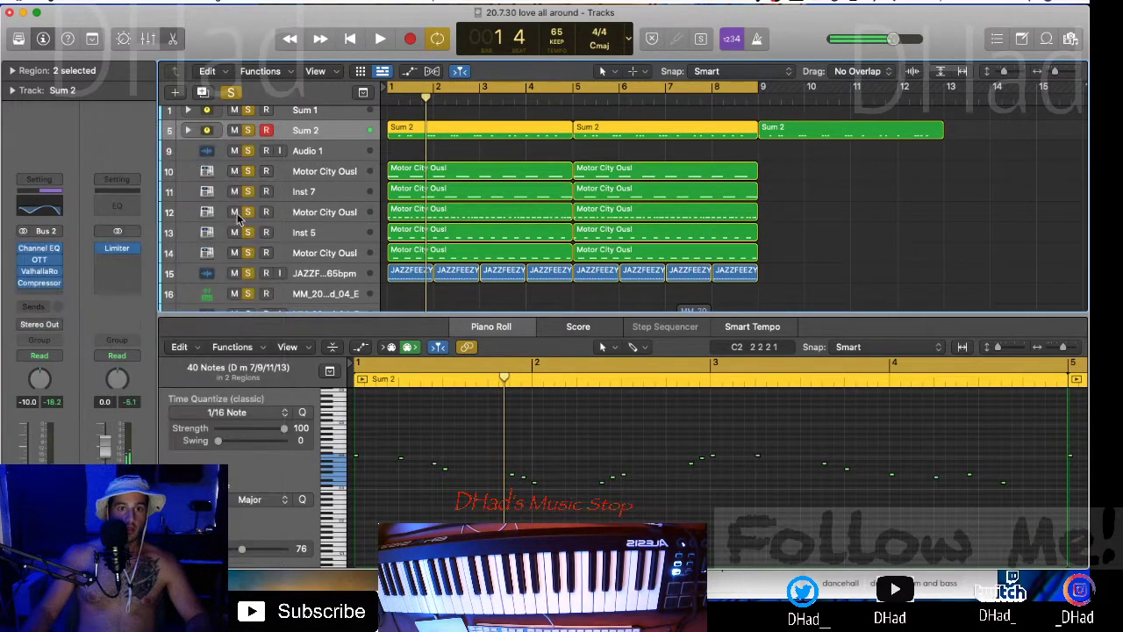
- Rename track 10 as kcik and reselect it
double_click(326, 173)
text(kcik)
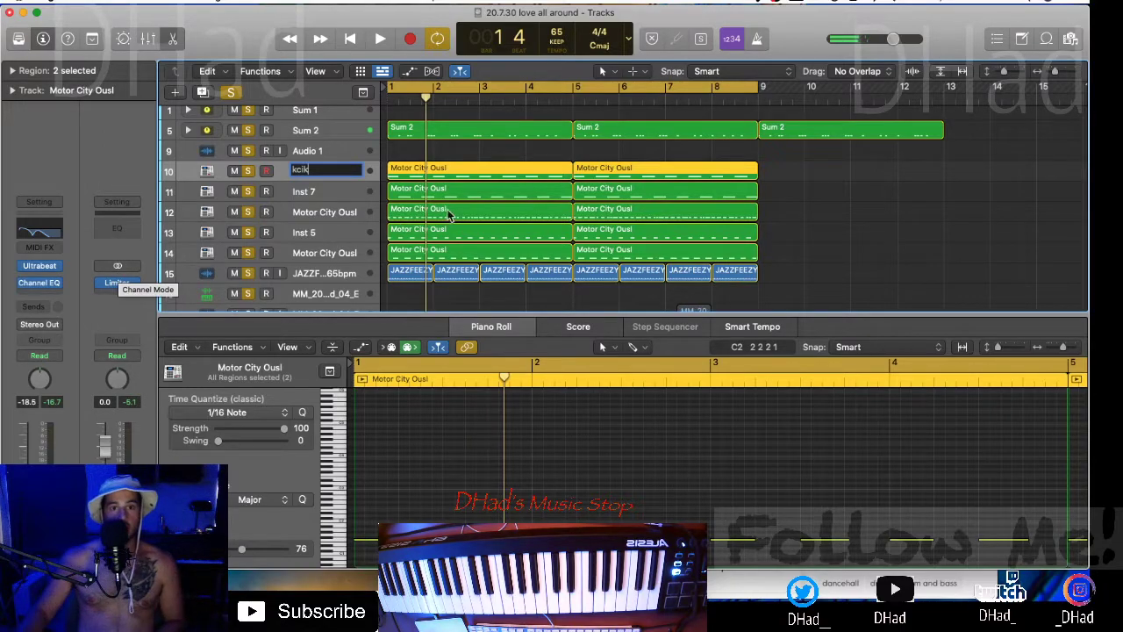
click(804, 209)
click(326, 175)
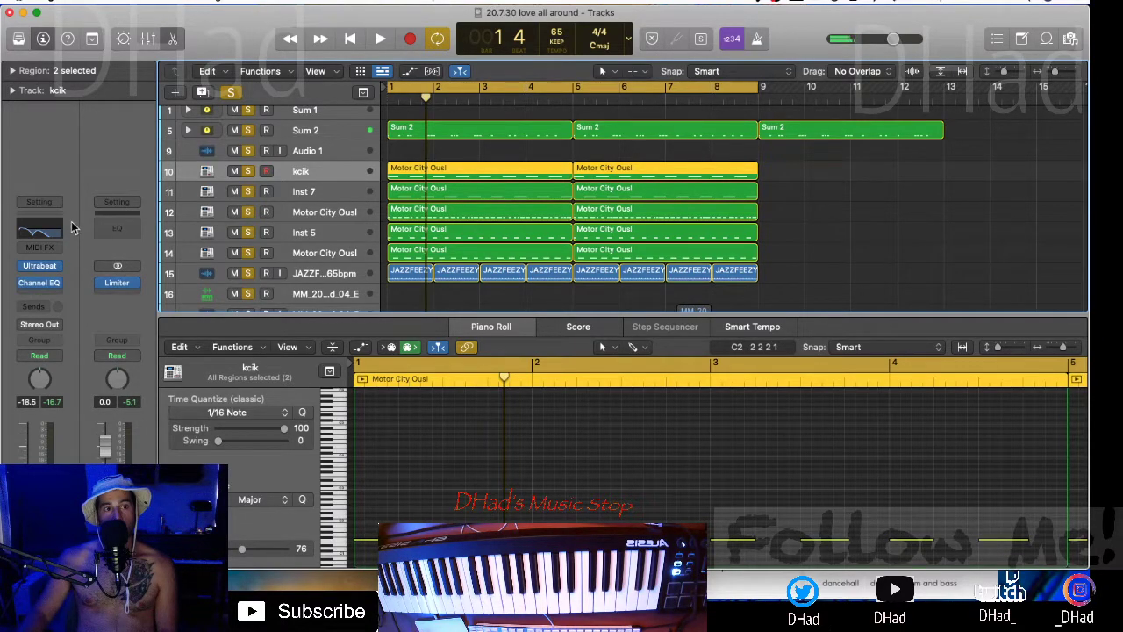
- Play the beat briefly from the start and add a Bus 19 send to the Sum 2 track
key(Return)
key(space)
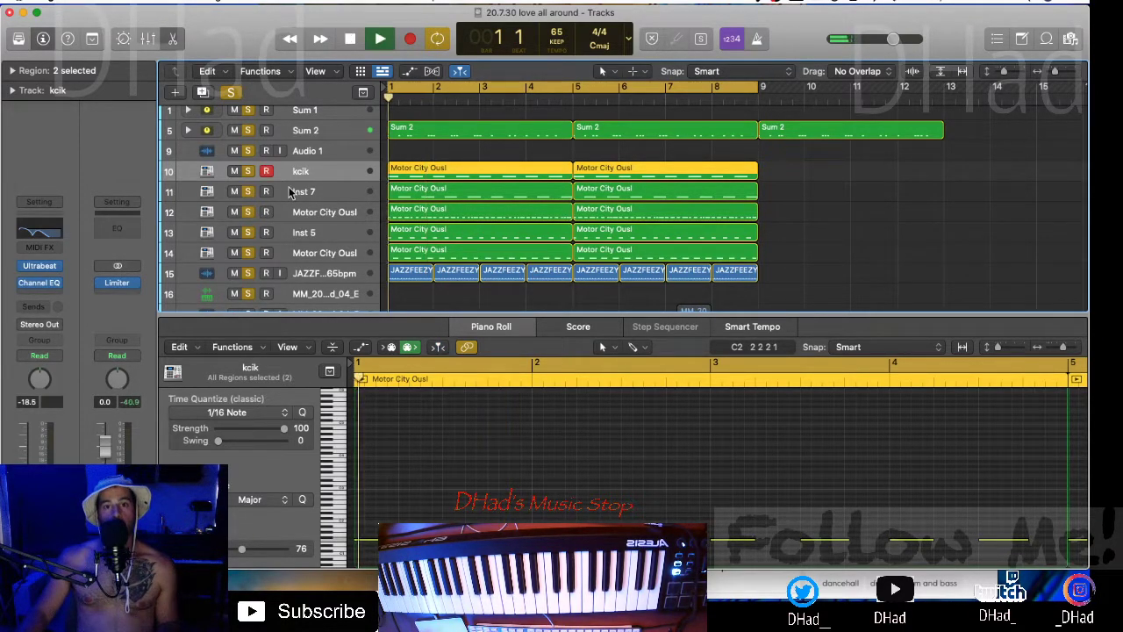
click(330, 127)
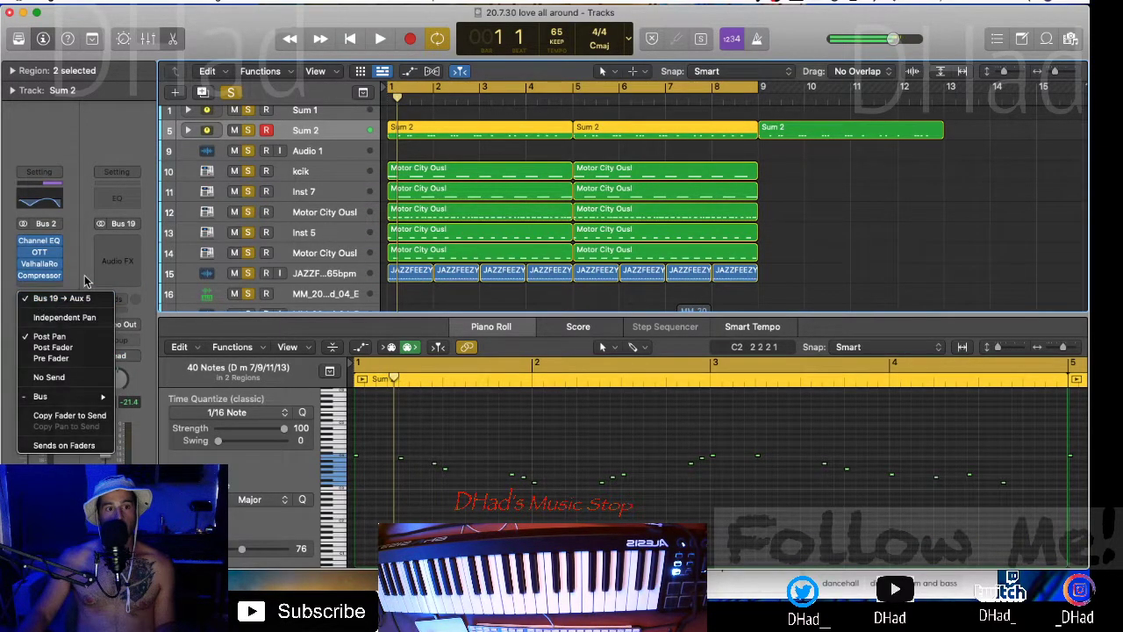
click(80, 281)
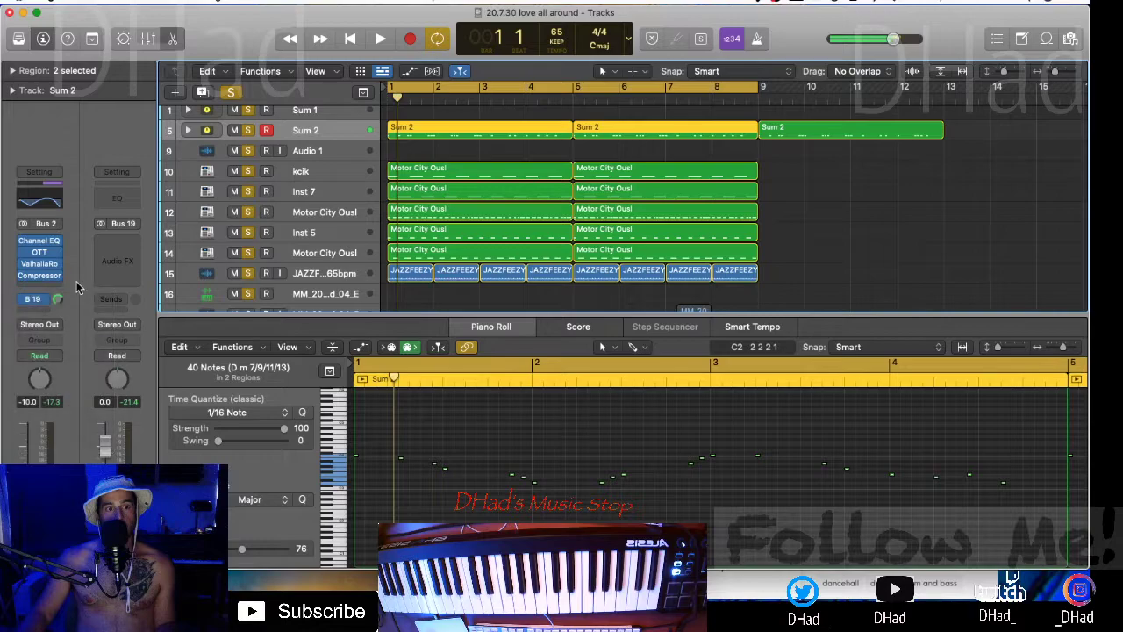
- Add a Compressor to the Bus 19 aux channel and set its side chain to kcik (Inst 2)
click(128, 184)
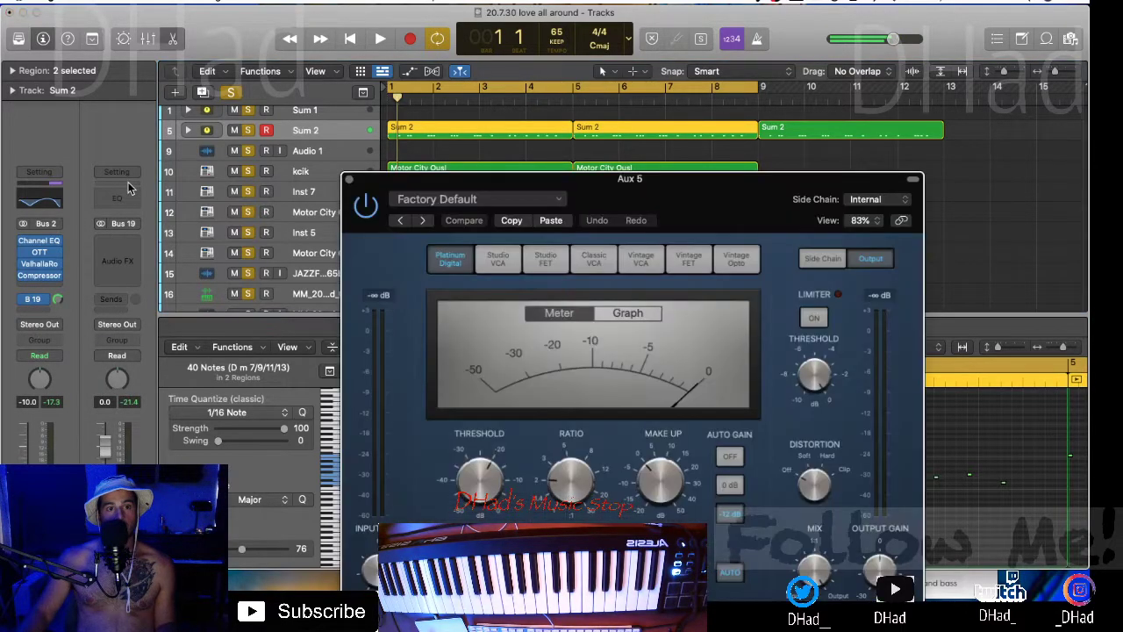
click(873, 205)
mouse_move(874, 244)
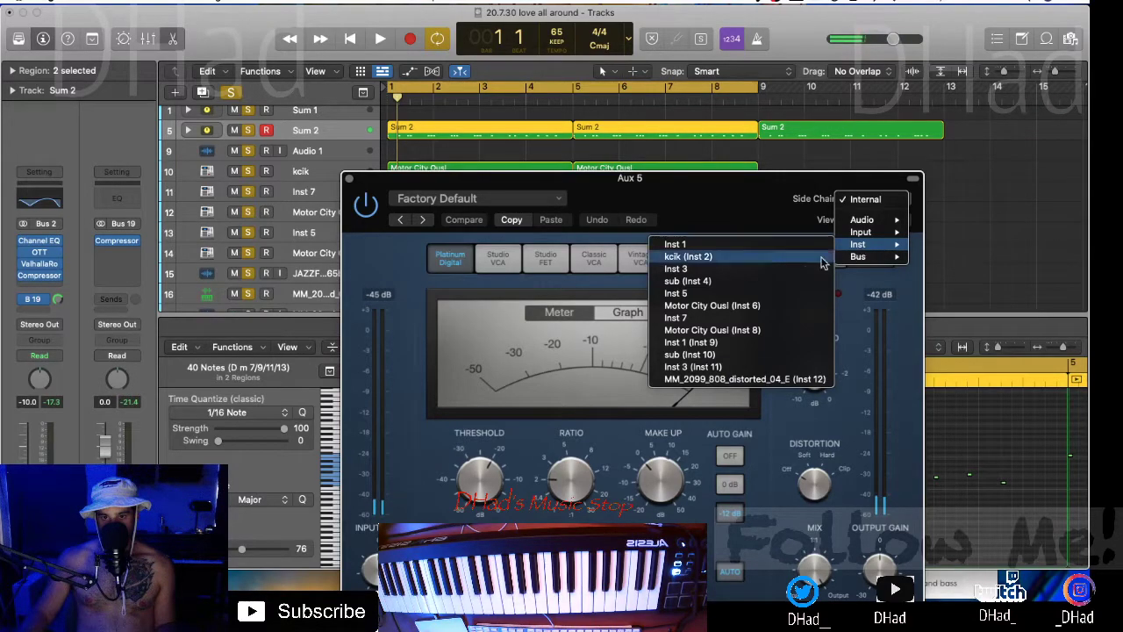
click(737, 256)
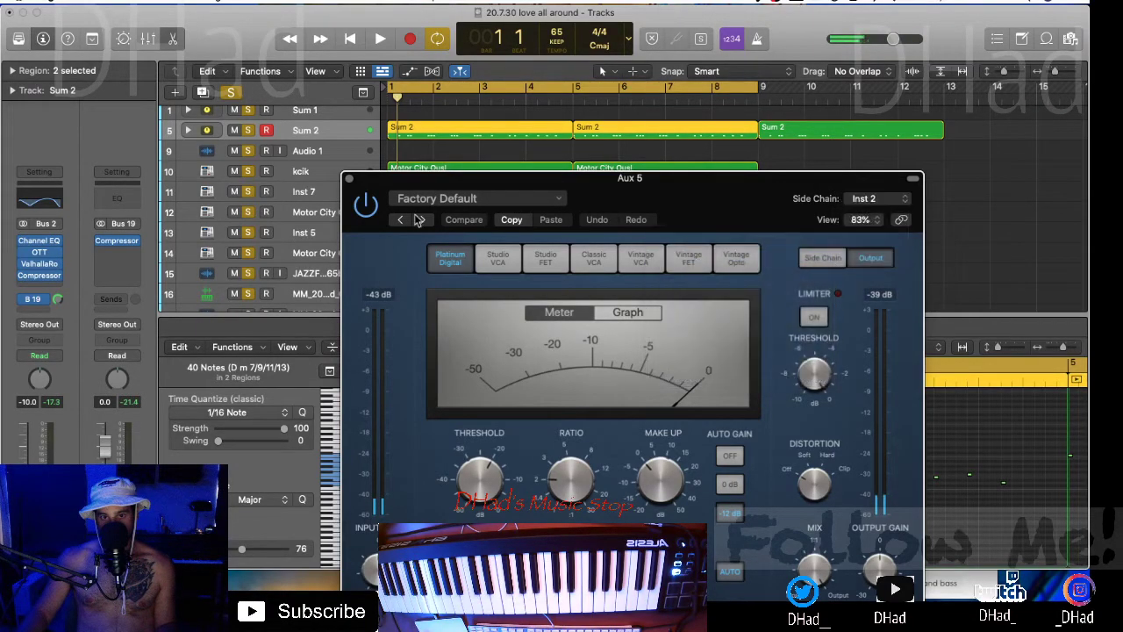
click(349, 179)
- During playback, adjust the Sum 2 track's Bus 19 send to about -18.6 dB and lower the track's volume to -12.8 dB
key(space)
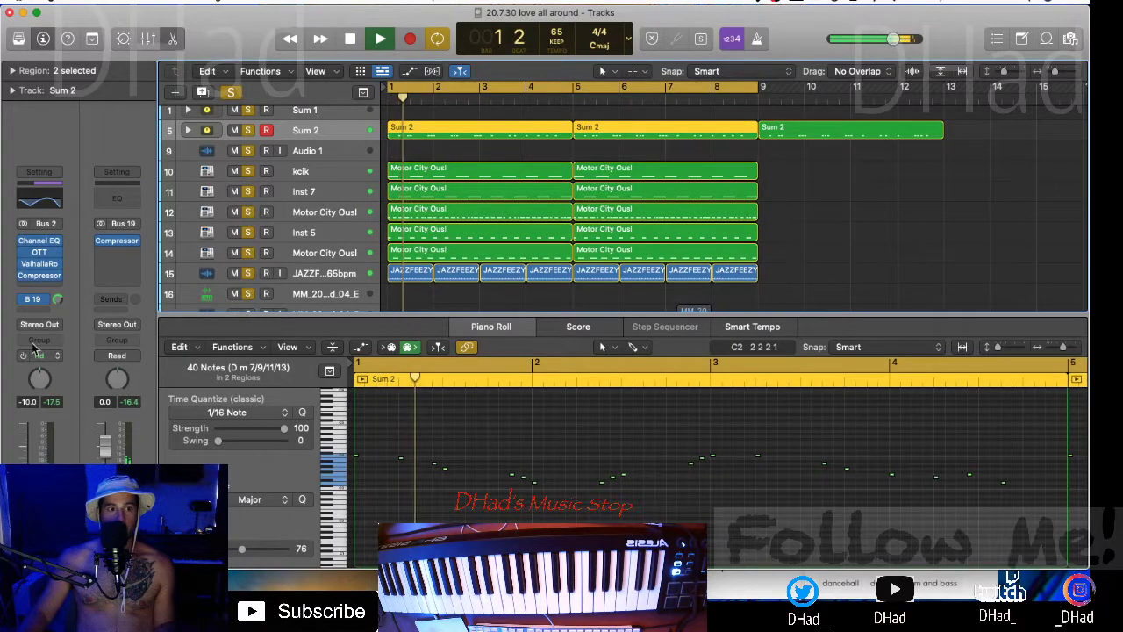
drag(59, 300, 59, 253)
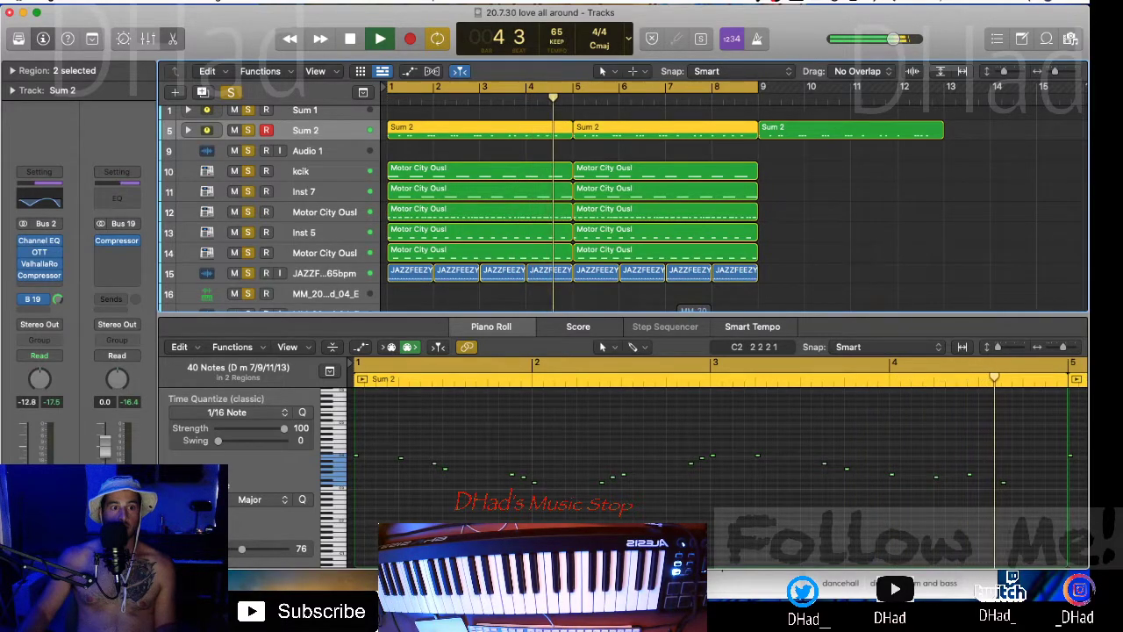
drag(58, 301, 58, 324)
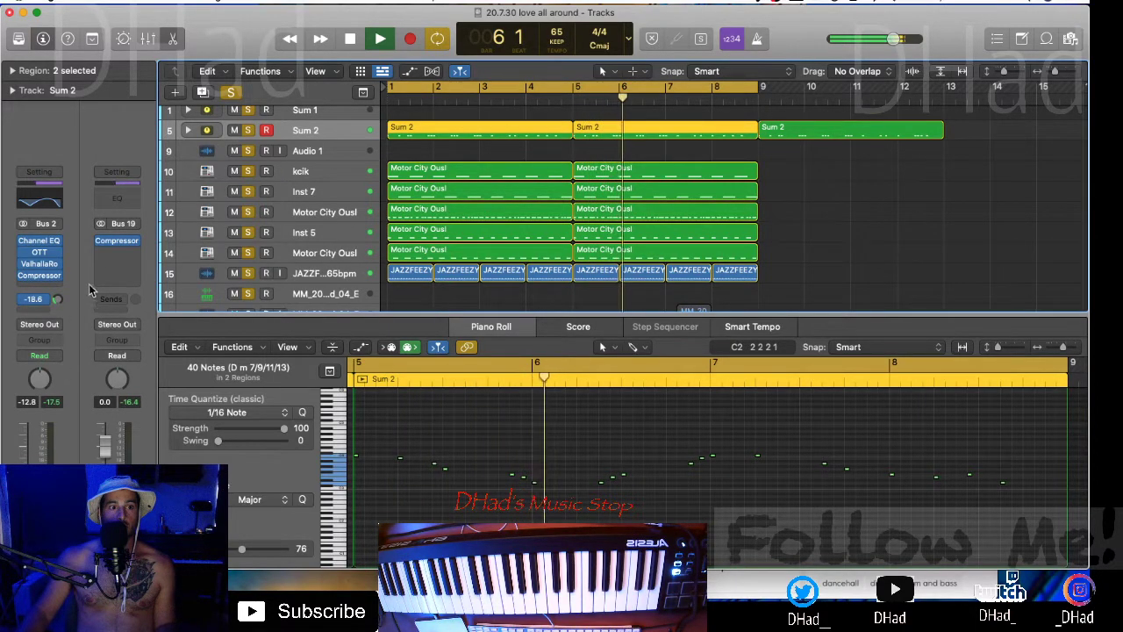
- Lower the Bus 19 aux compressor's threshold to about -35.5 dB and close the plug-in
click(122, 243)
drag(481, 479, 481, 473)
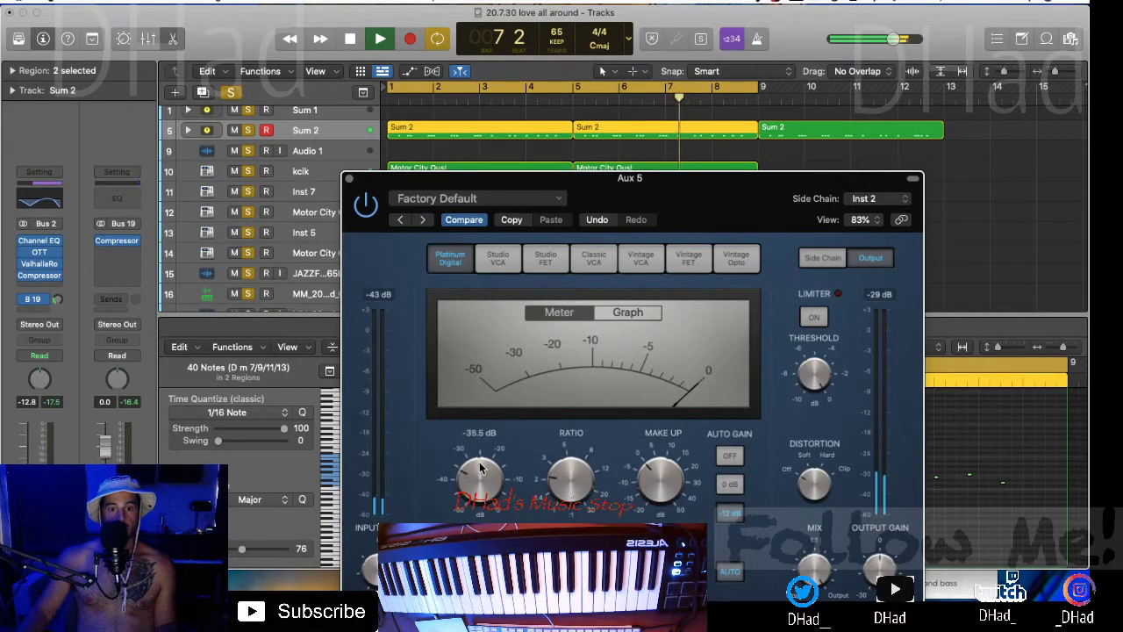
click(349, 179)
- Raise the kcik track's volume to -11.4 dB while listening to the full beat, and stop playback
click(300, 171)
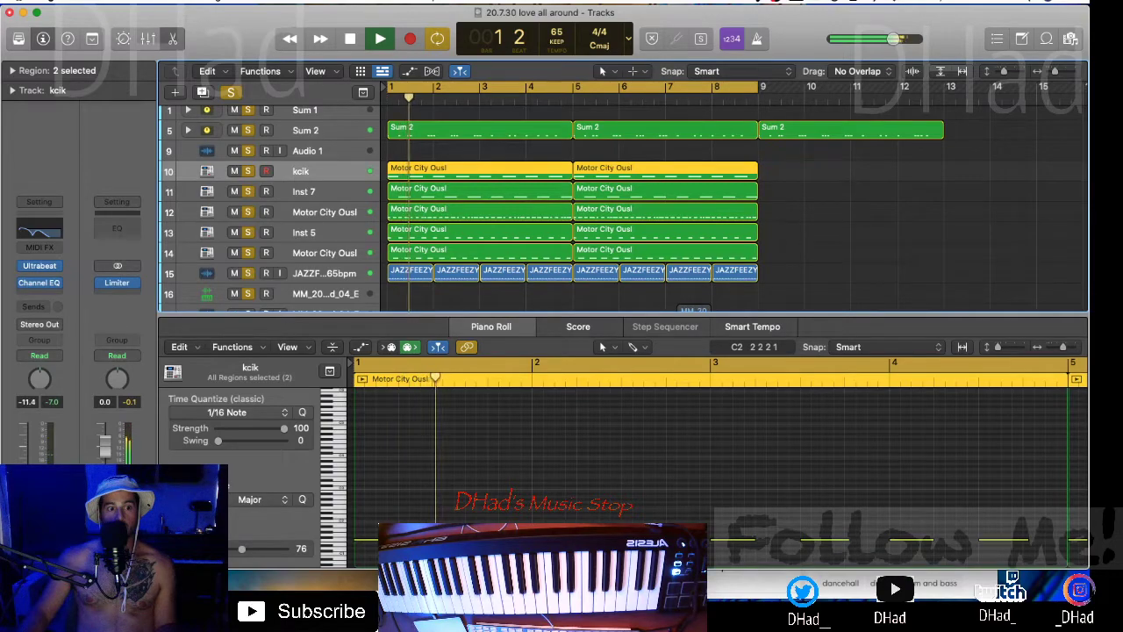
scroll(437, 183, down, 2)
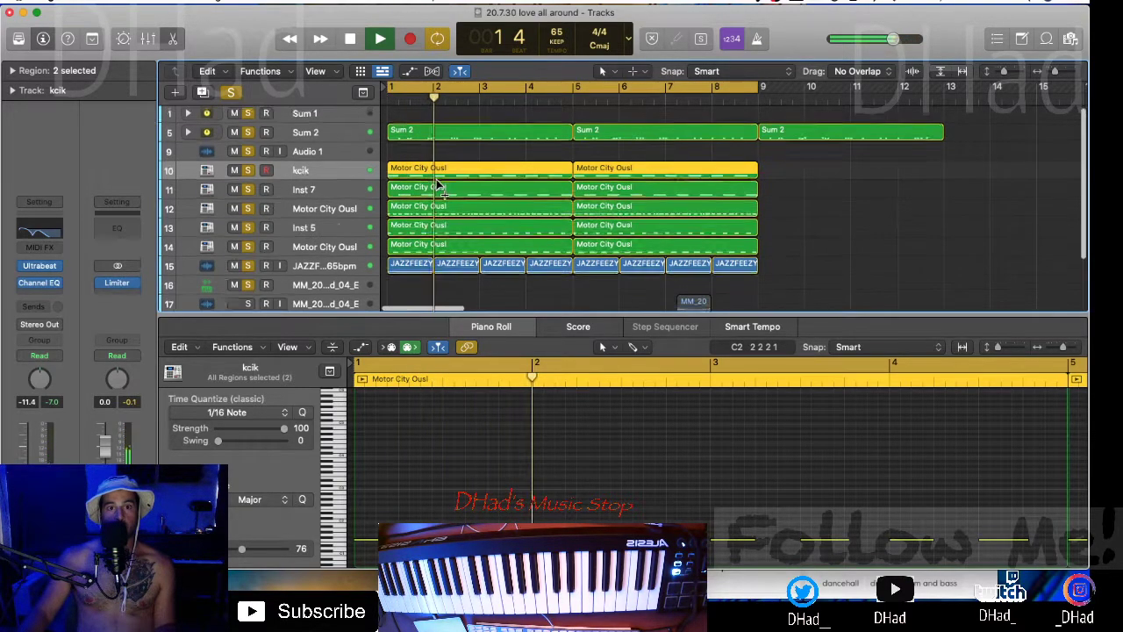
key(super+Down)
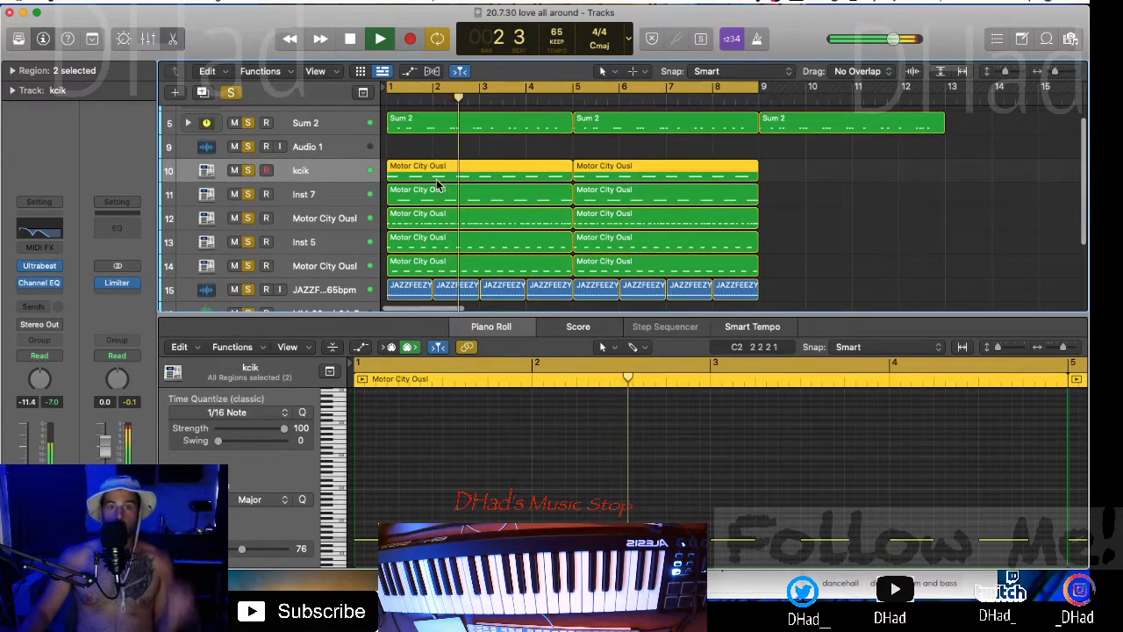
click(853, 202)
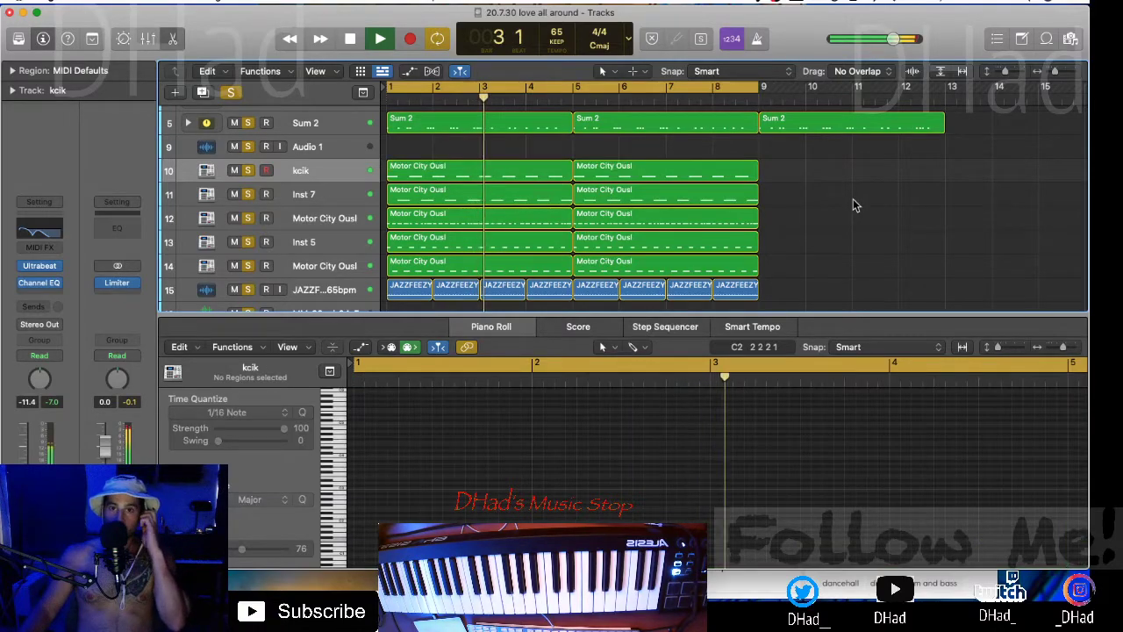
key(super+Up)
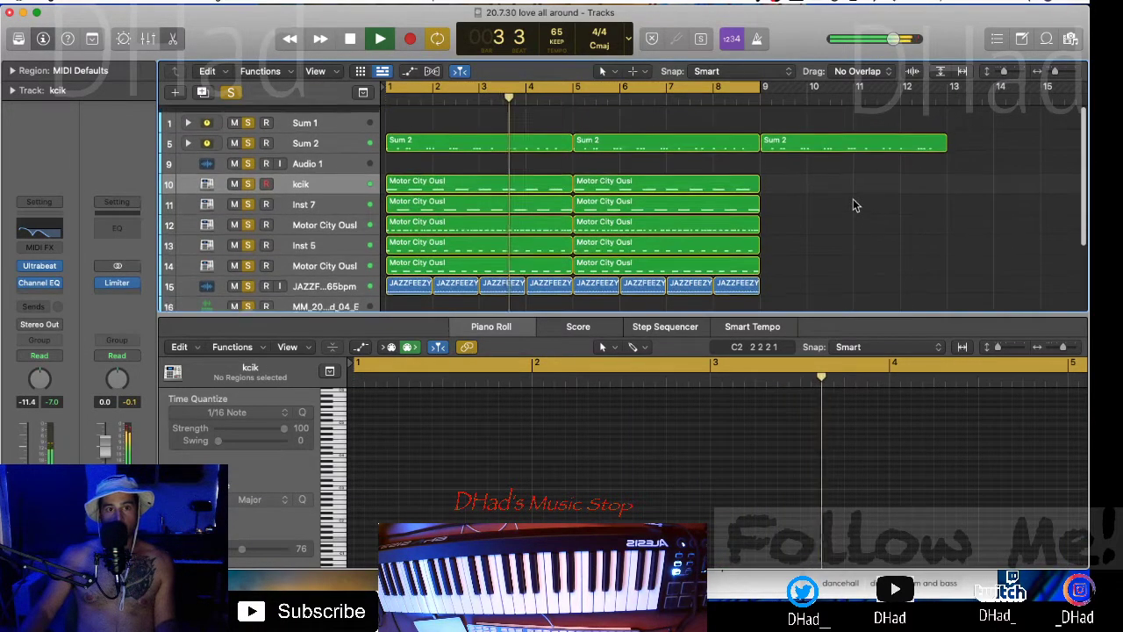
key(space)
- Record a sustained one-bar chord on the Sum 1 track from bar 1
click(333, 122)
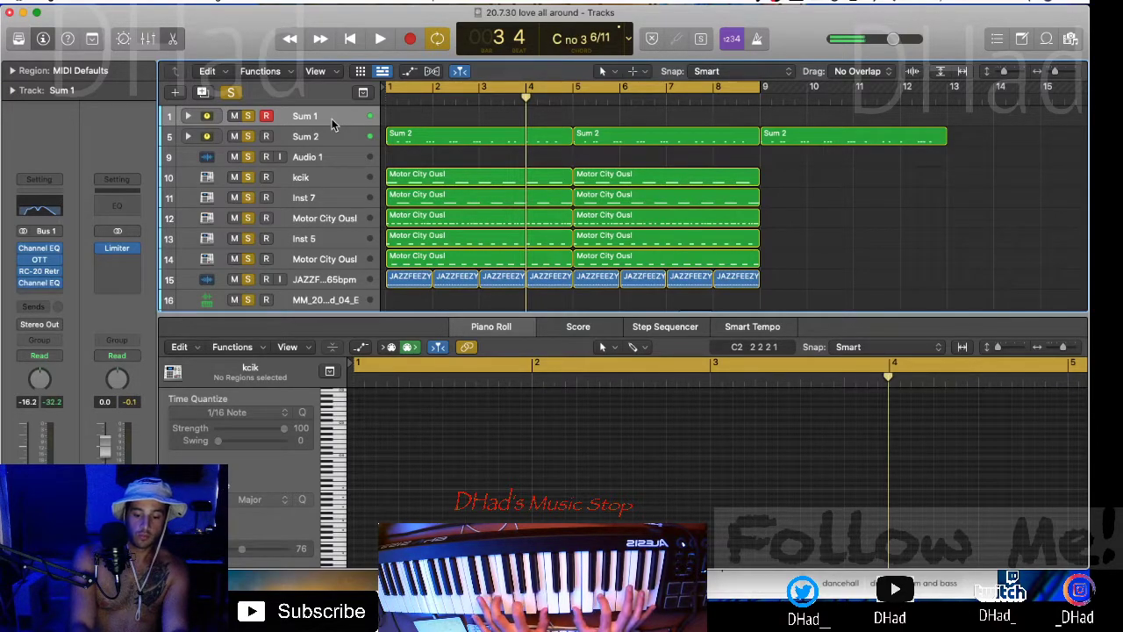
key(r)
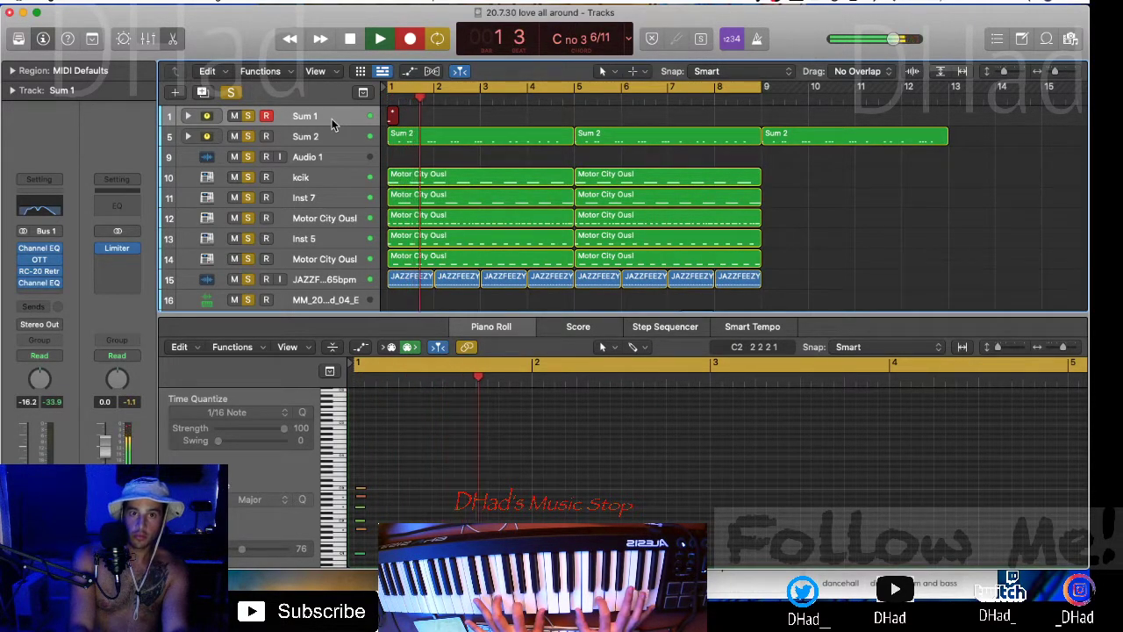
key(space)
- Raise the velocity of all notes in the Sum 1 chord, then raise the track's volume to -6.8 dB during playback
click(459, 471)
key(super+a)
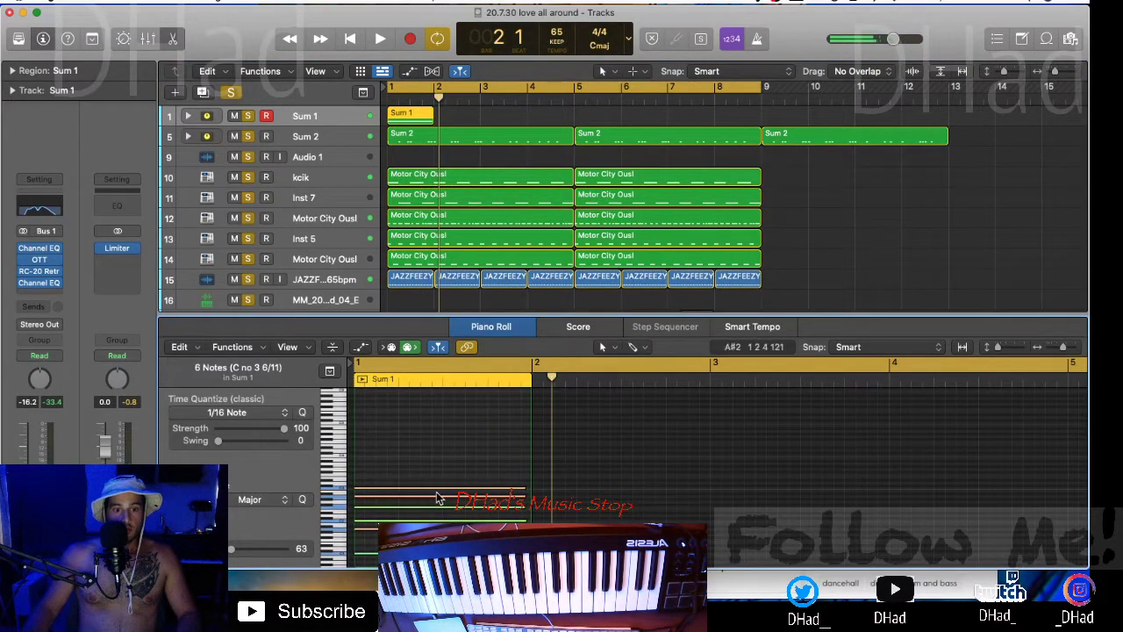
key(a)
drag(356, 525, 373, 456)
key(space)
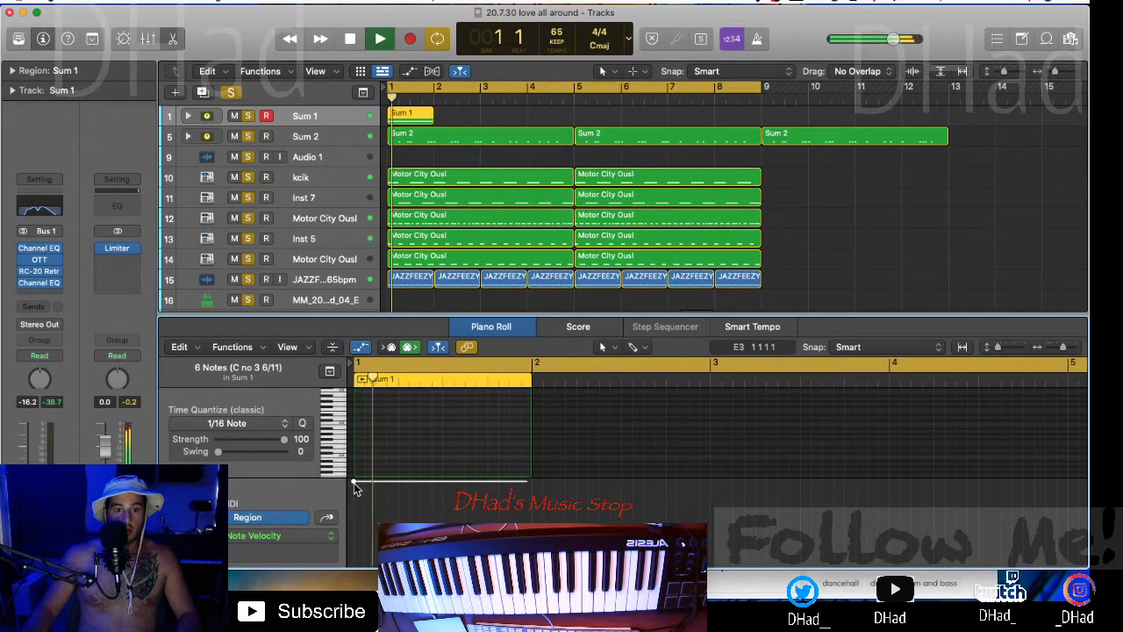
key(e)
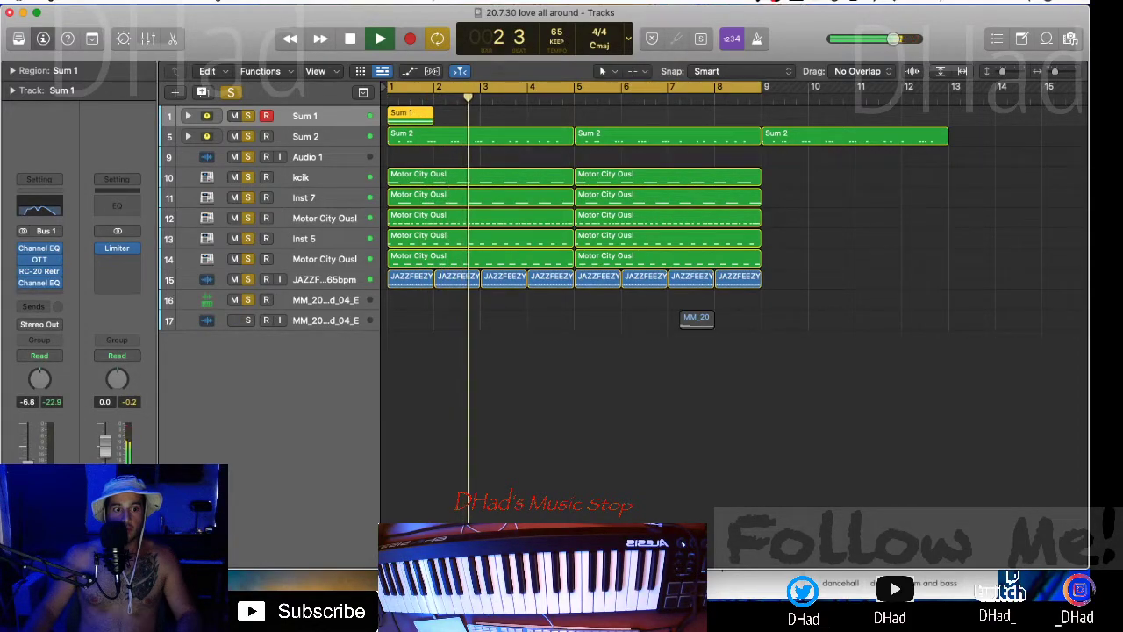
- Replay the Sum 1 chord with the beat from bar 1 and raise the track's volume to -5.6 dB
key(space)
key(Return)
key(space)
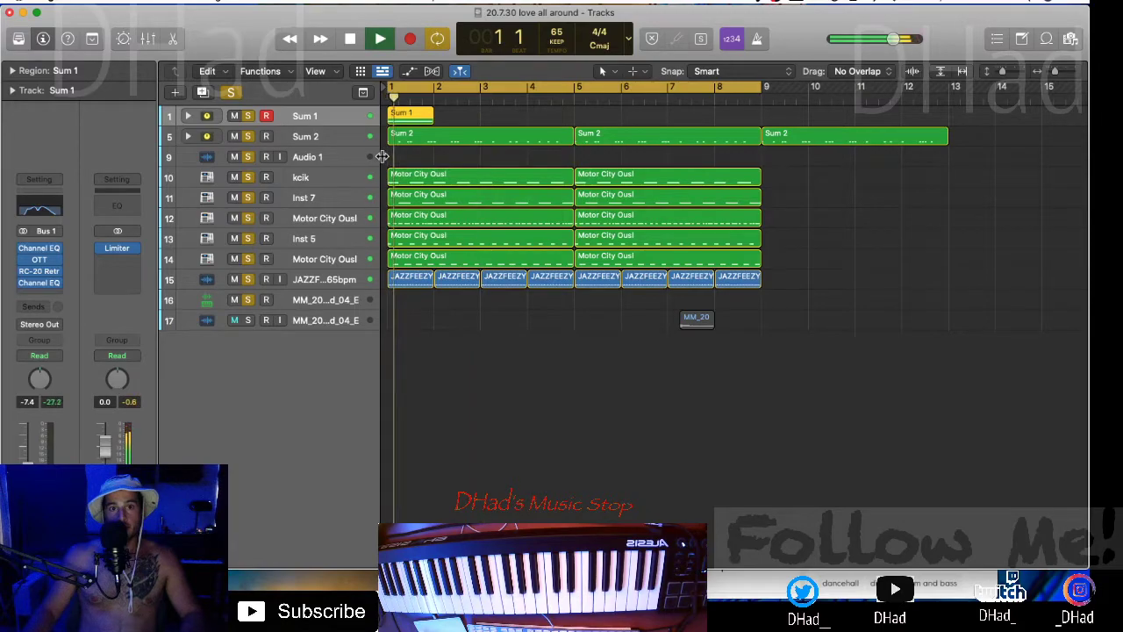
key(space)
key(space)
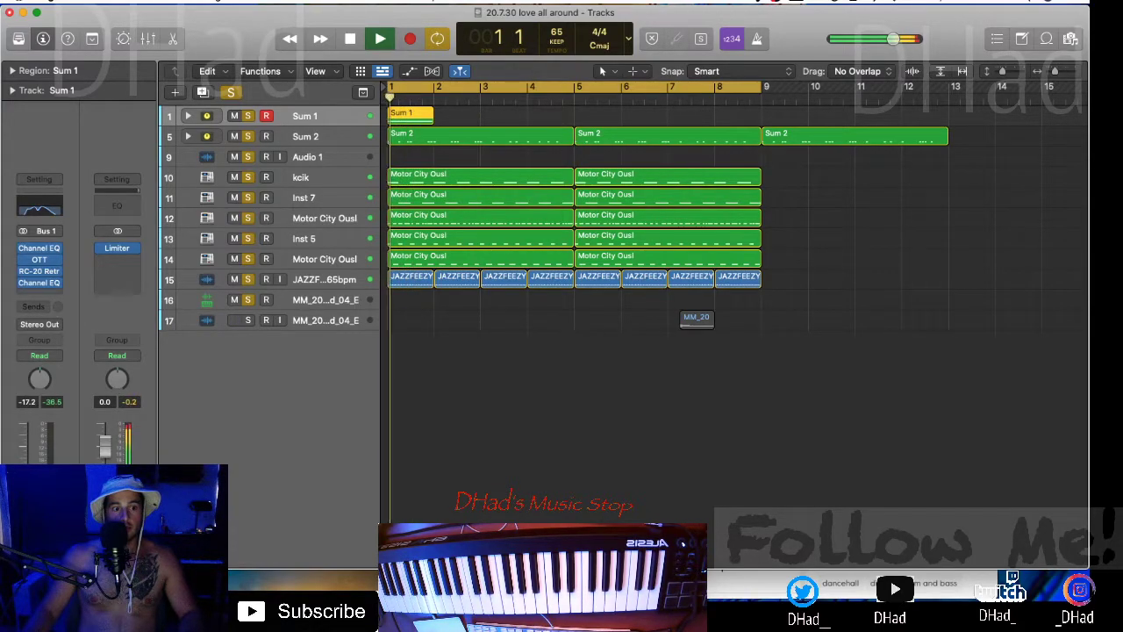
drag(28, 480, 28, 454)
key(space)
key(space)
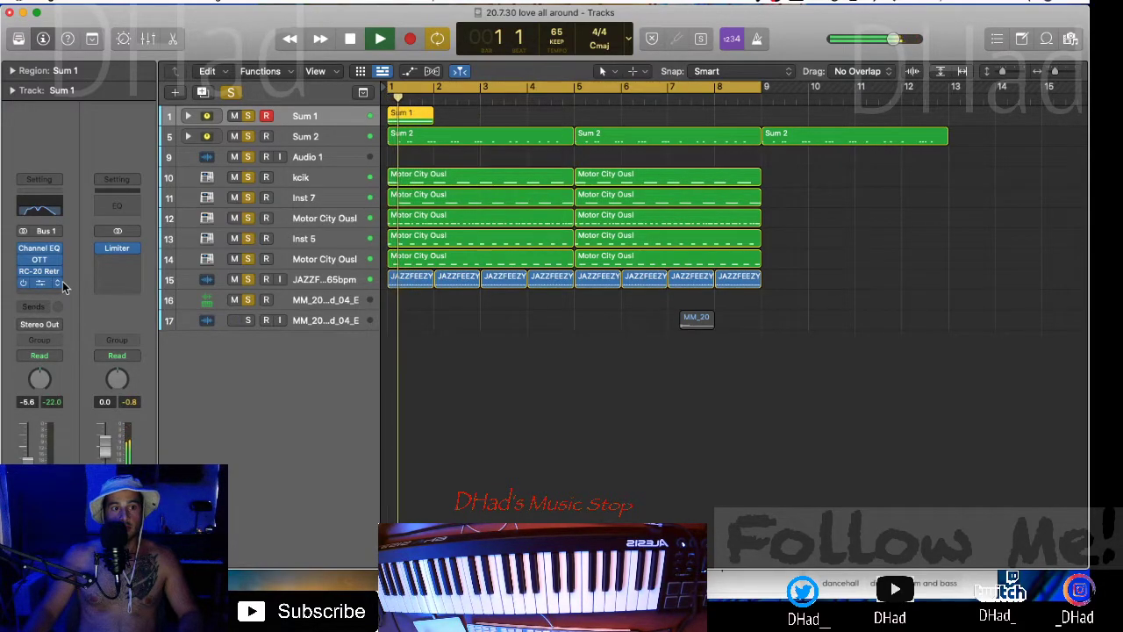
- Pan the Sum 1 track to +2 and set its volume to -5.9 dB while listening with the beat
key(space)
key(space)
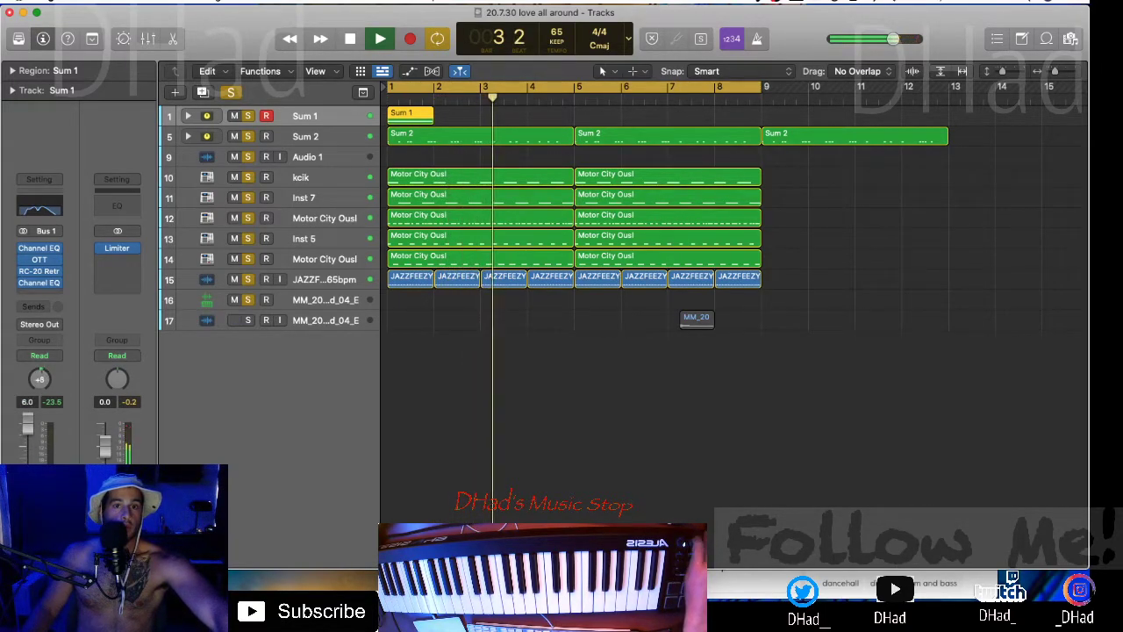
key(space)
key(space)
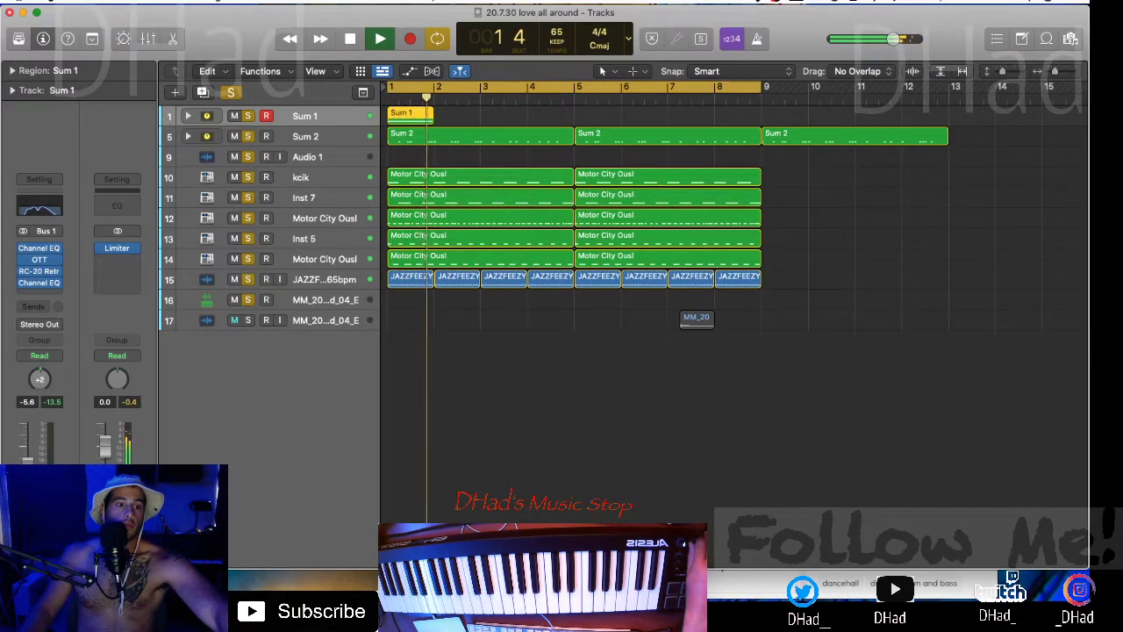
key(space)
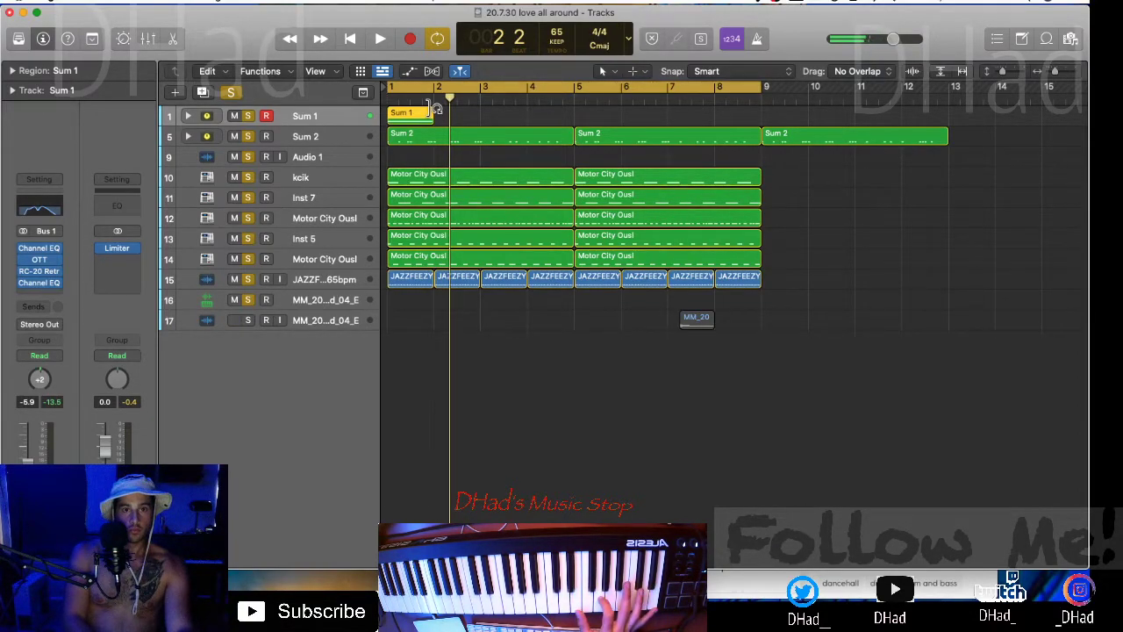
- Record a sustained A minor chord on Sum 1 in bar 2, raise its notes' velocity and play it back
key(space)
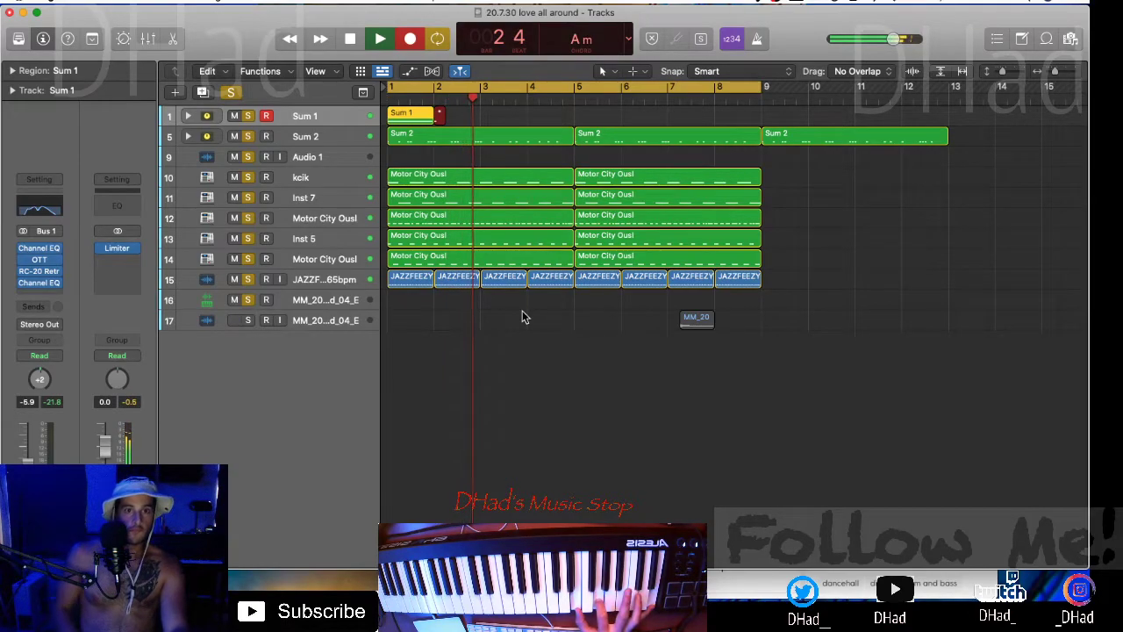
key(space)
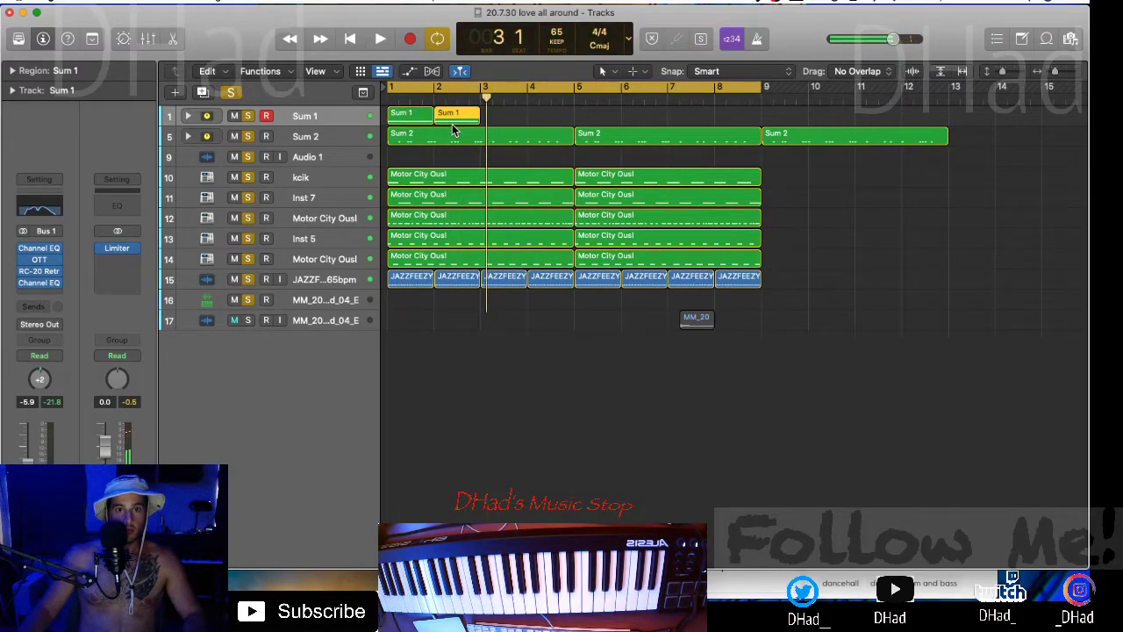
double_click(453, 124)
drag(533, 504, 533, 472)
key(space)
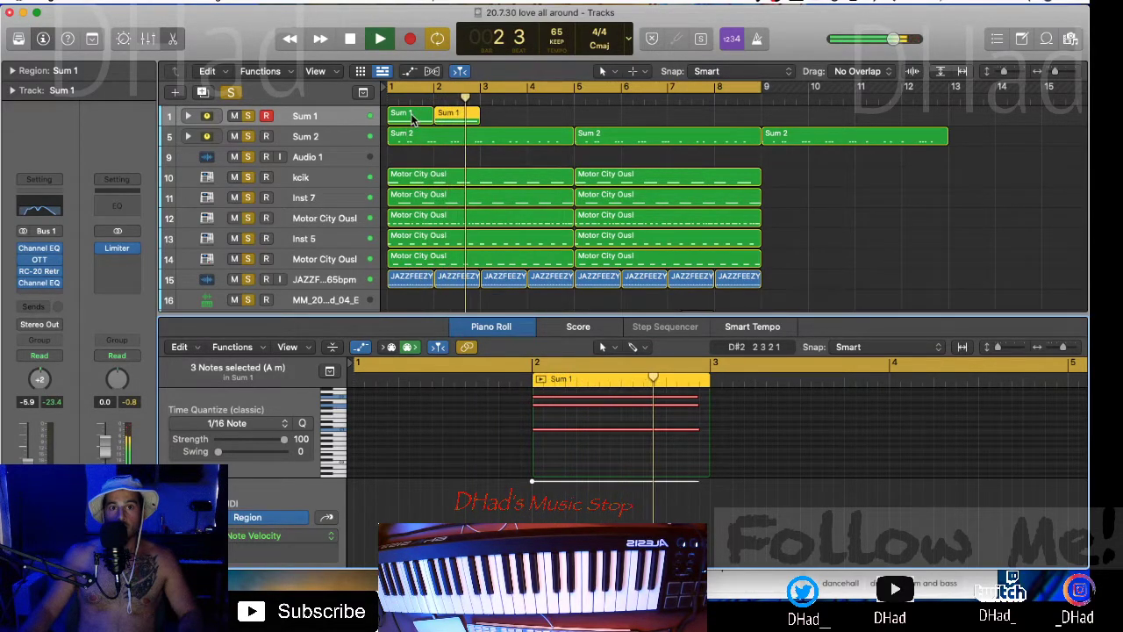
key(space)
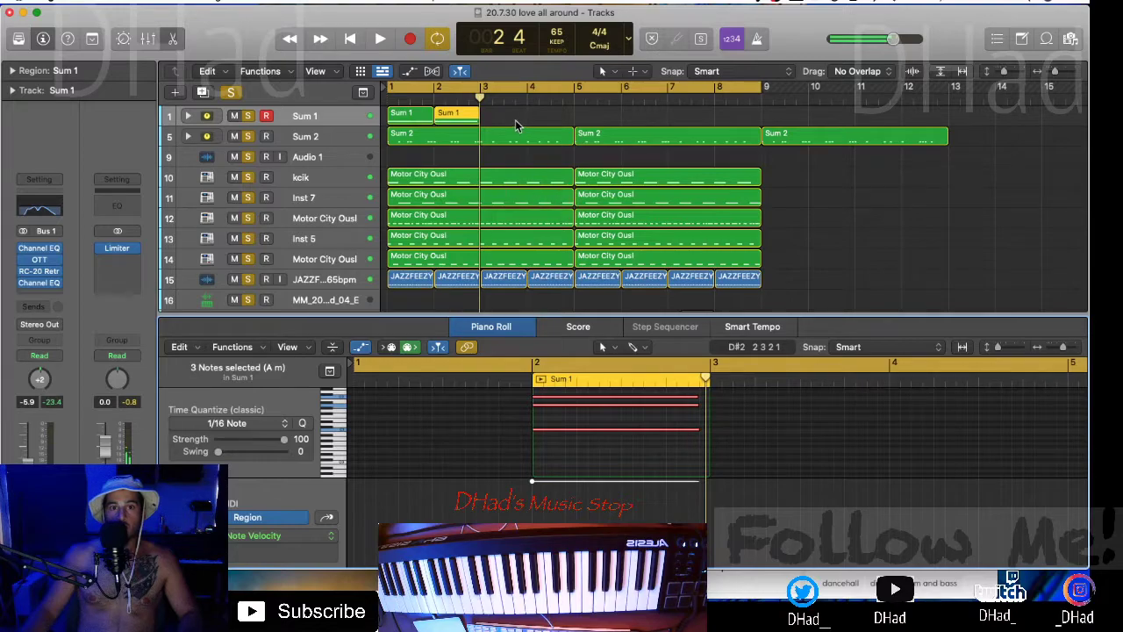
- Delete both Sum 1 chord regions and raise the track's volume to -0.2 dB
click(367, 116)
key(Delete)
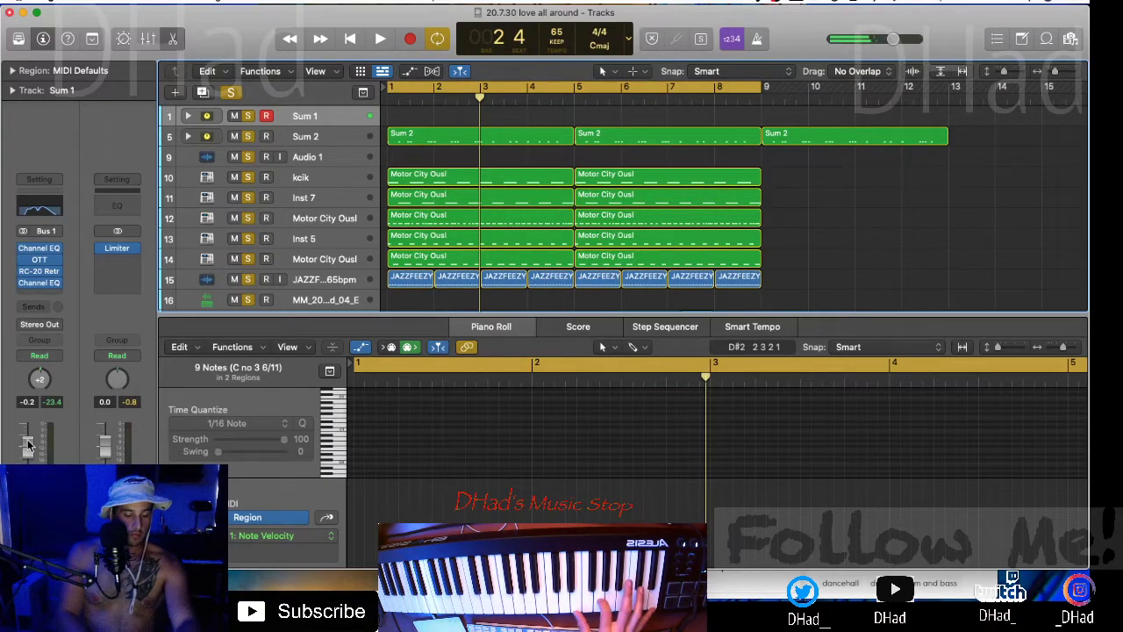
- Record a new chord progression on the Sum 1 track from bar 1 in one continuous take
key(r)
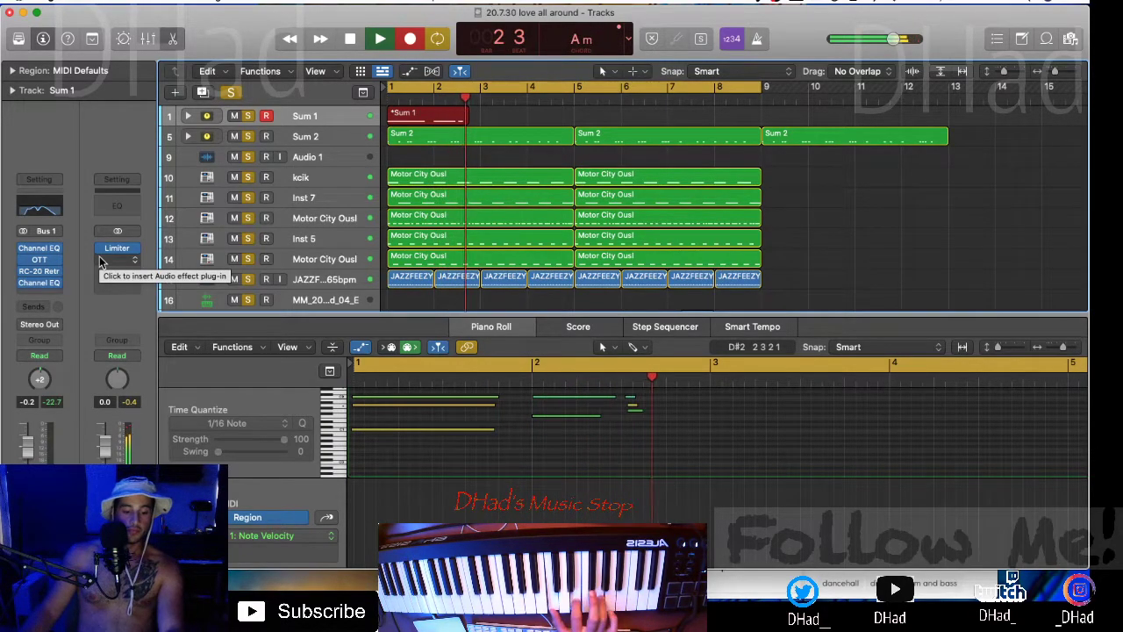
- Stop recording, close the Piano Roll, delete the newly recorded Sum 1 region and resume playback
key(space)
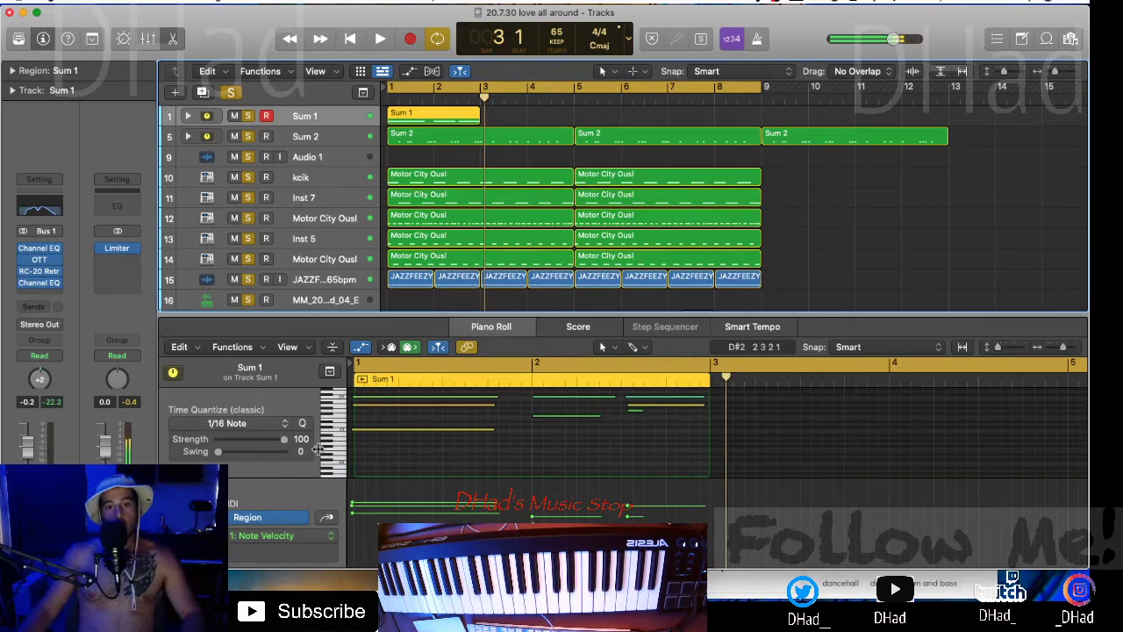
click(487, 326)
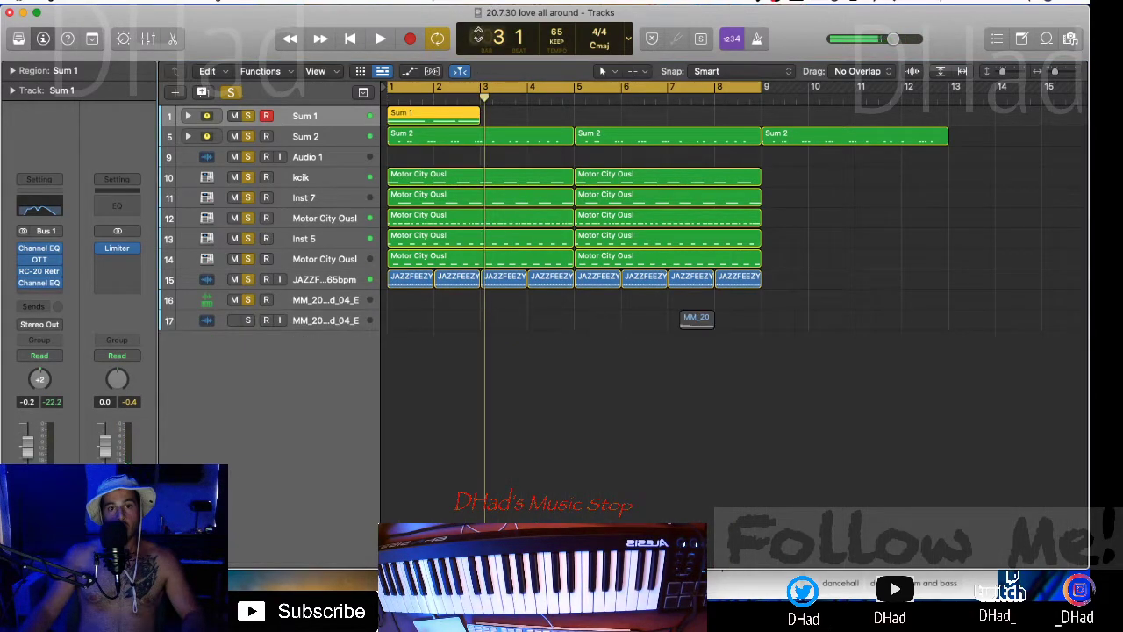
key(BackSpace)
key(space)
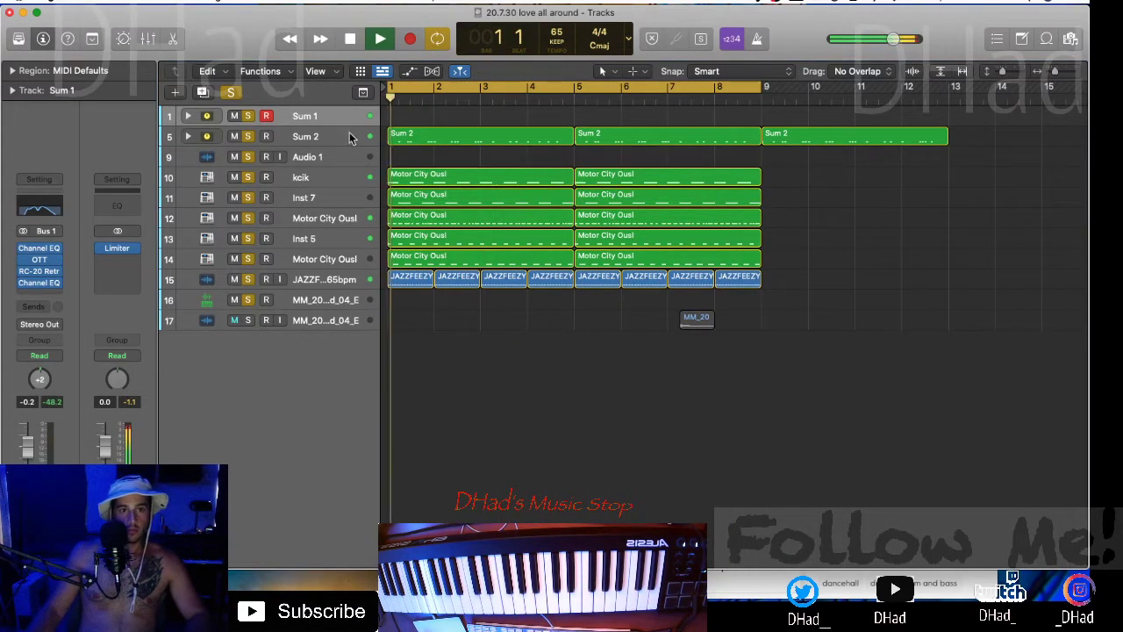
- Add a Channel EQ after the Compressor on the Sum 2 stack and pull down a midrange band in it
key(Down)
drag(58, 300, 58, 307)
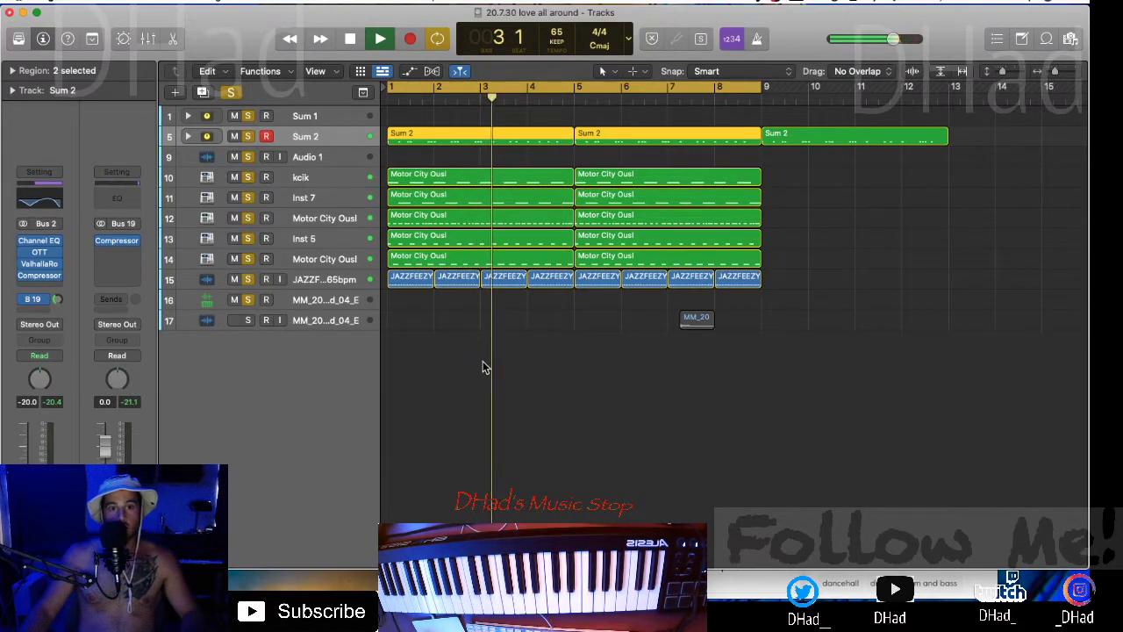
scroll(483, 356, up, 3)
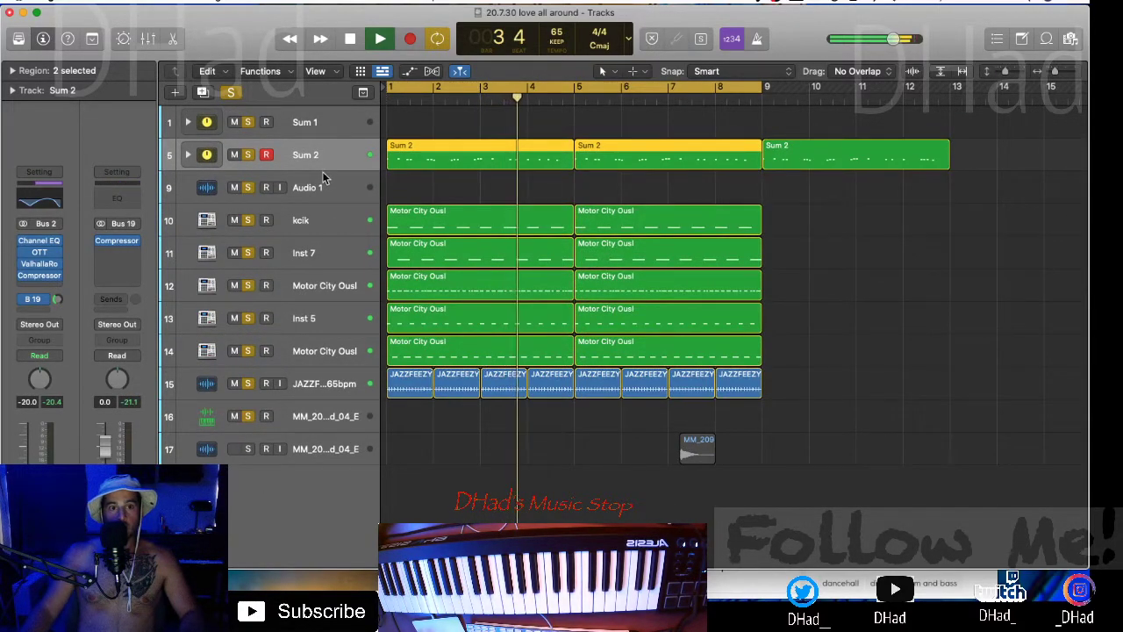
click(40, 287)
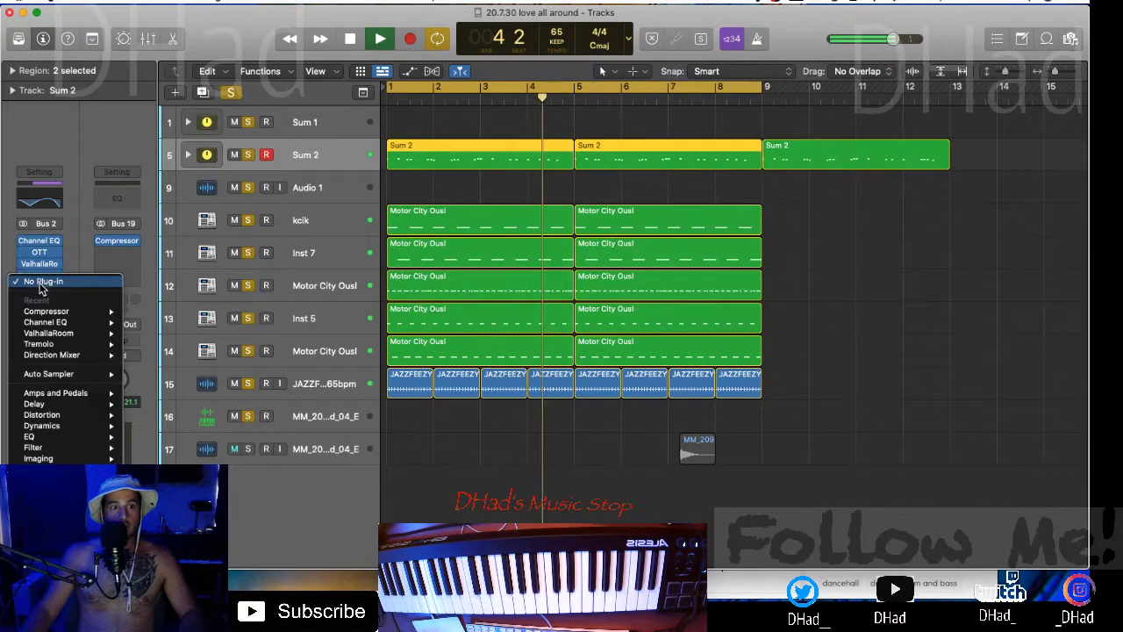
mouse_move(44, 322)
click(143, 321)
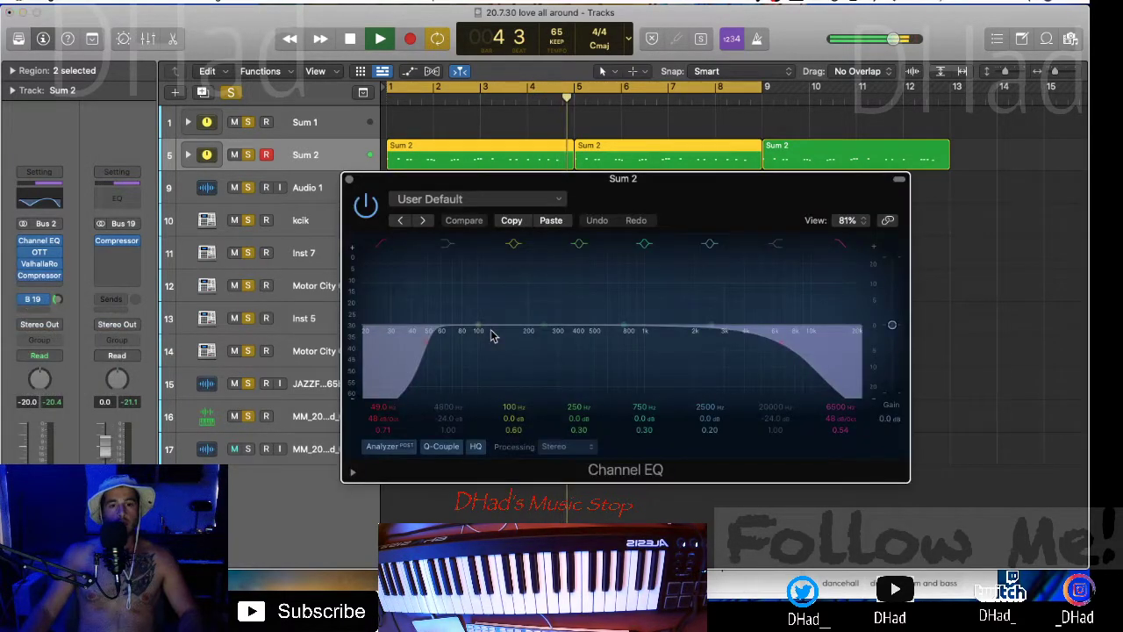
drag(669, 372, 603, 427)
click(350, 179)
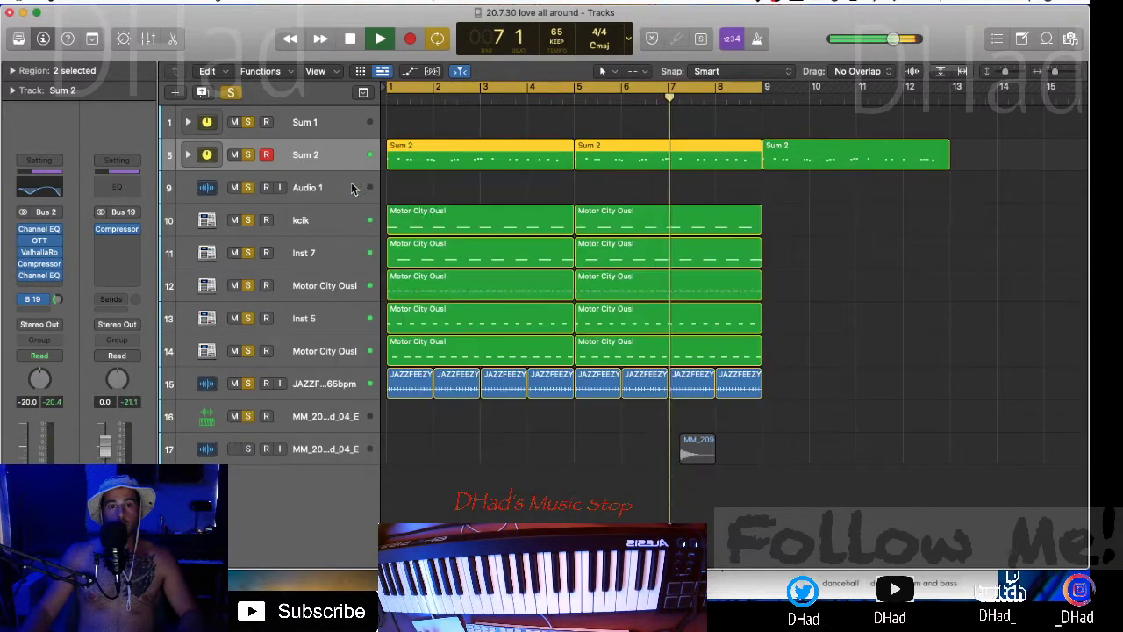
- Stop playback and delete the Sum 1 track stack
click(348, 214)
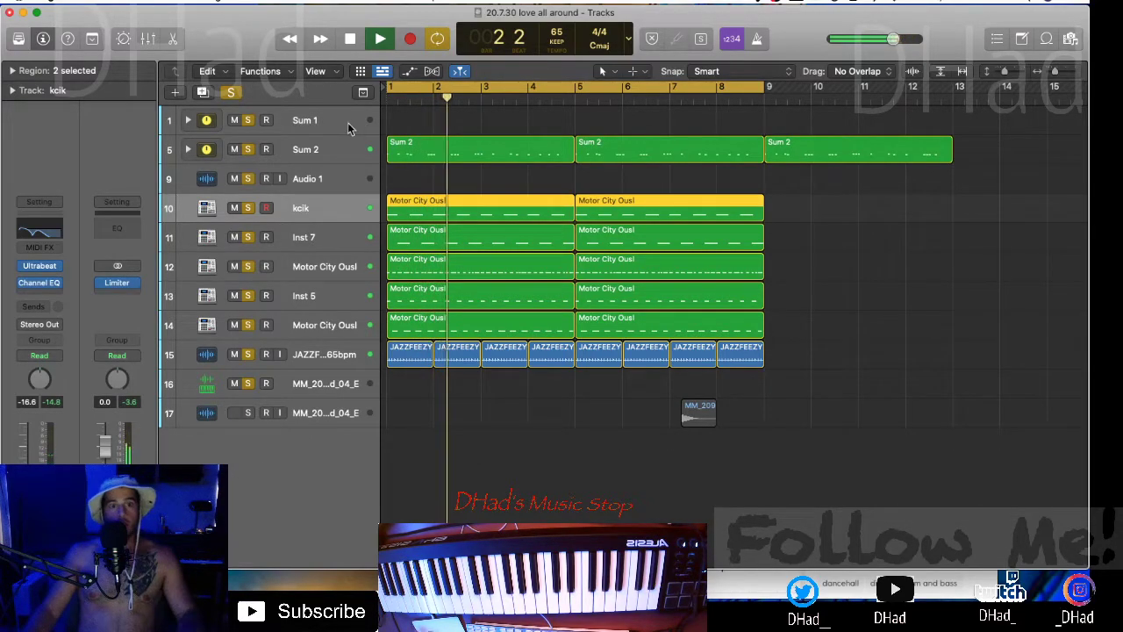
click(325, 149)
key(space)
click(281, 123)
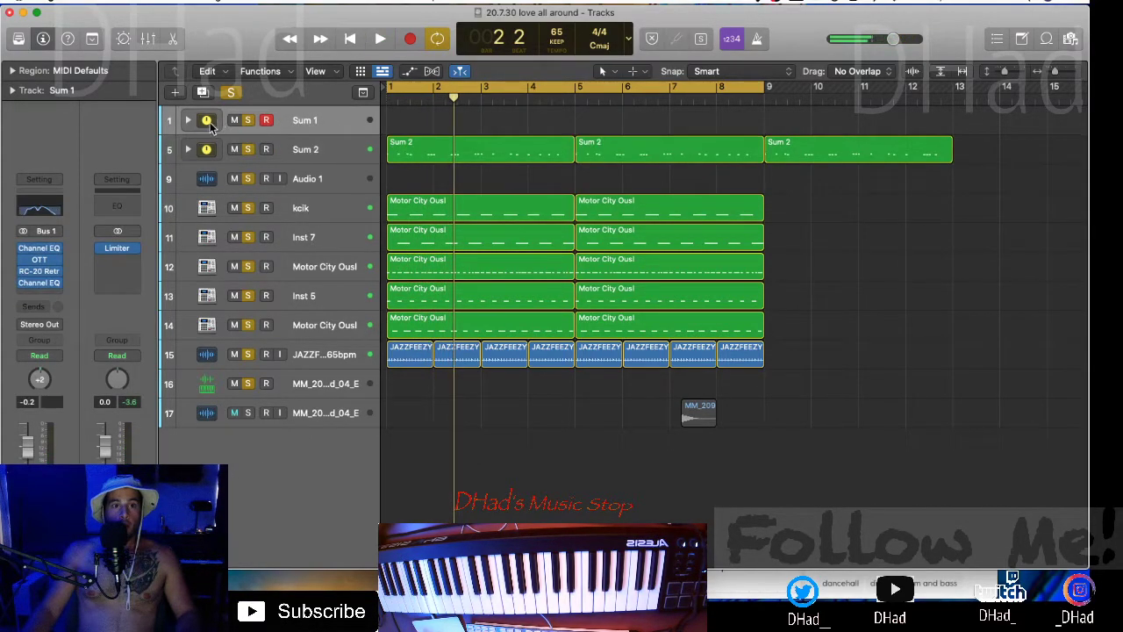
key(Delete)
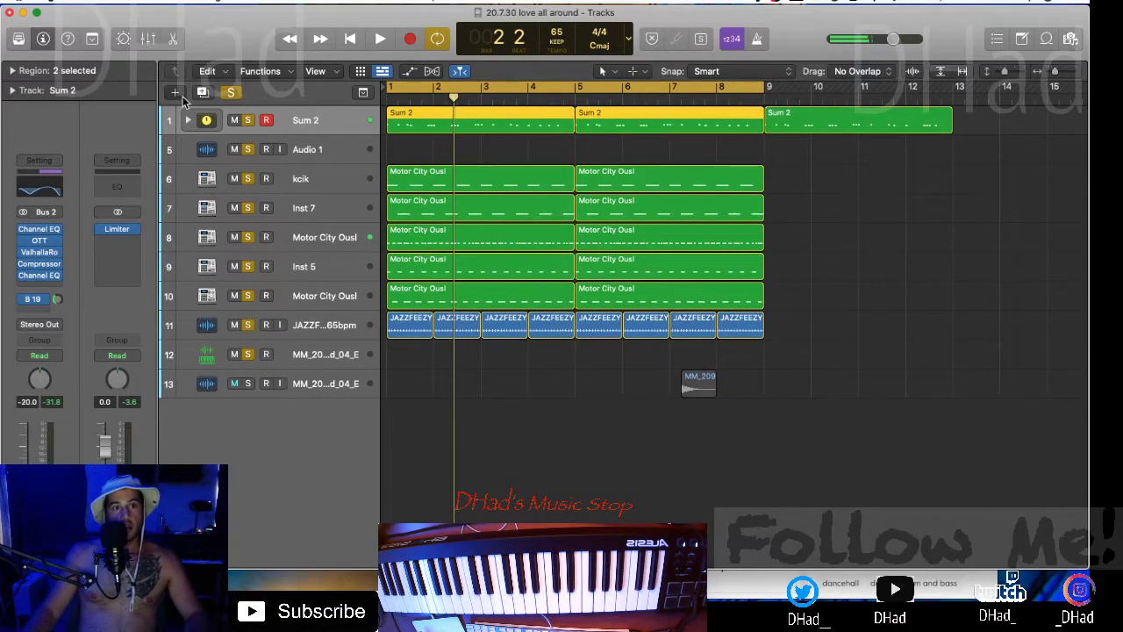
- Create one software instrument track using KV331 Audio's SynthMaster 2.9 Player and solo it
click(176, 92)
click(401, 58)
click(388, 157)
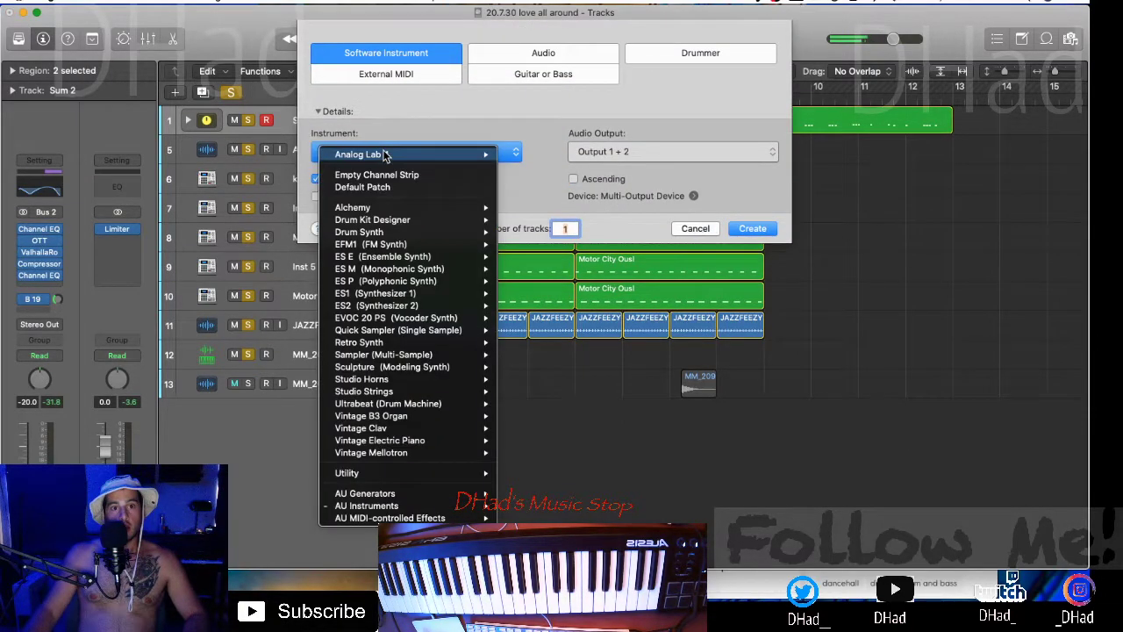
mouse_move(436, 508)
mouse_move(544, 519)
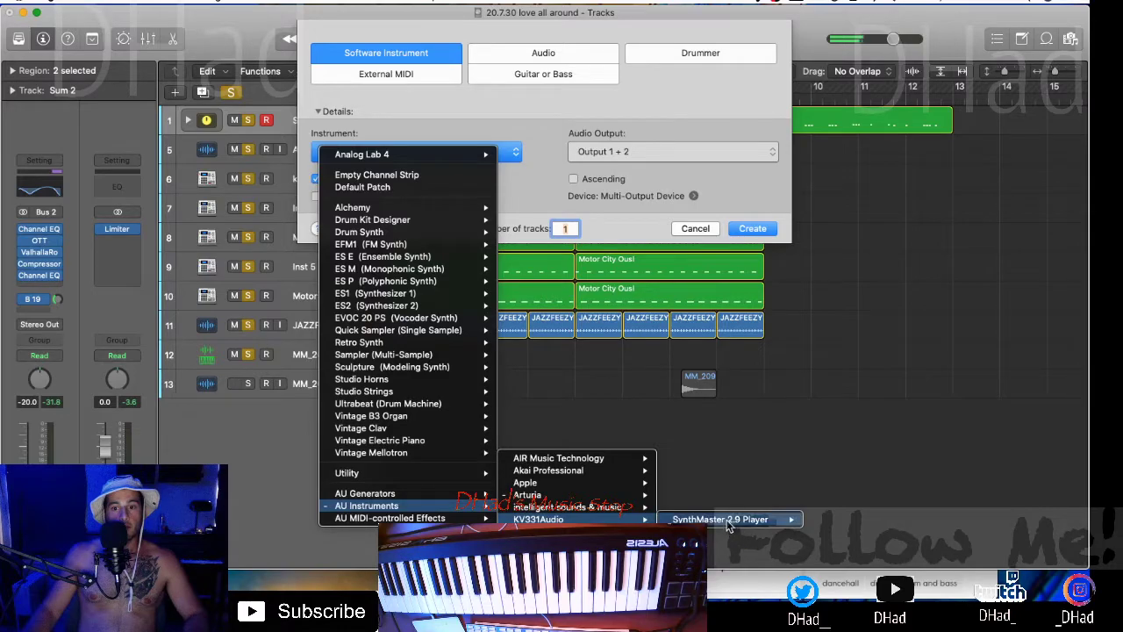
click(725, 520)
key(Return)
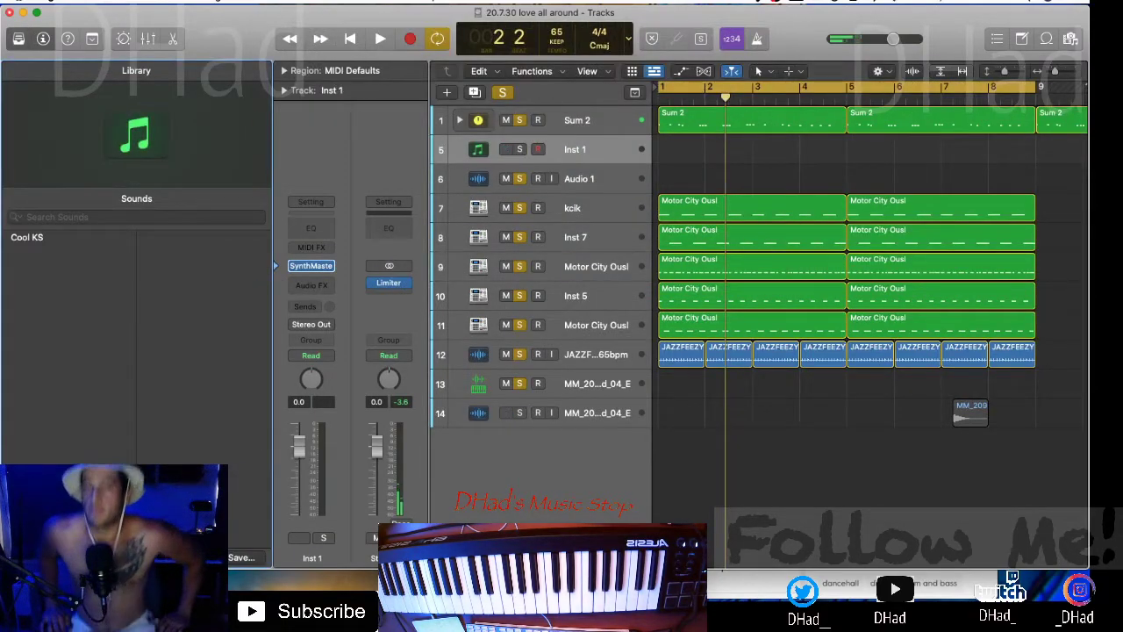
click(520, 150)
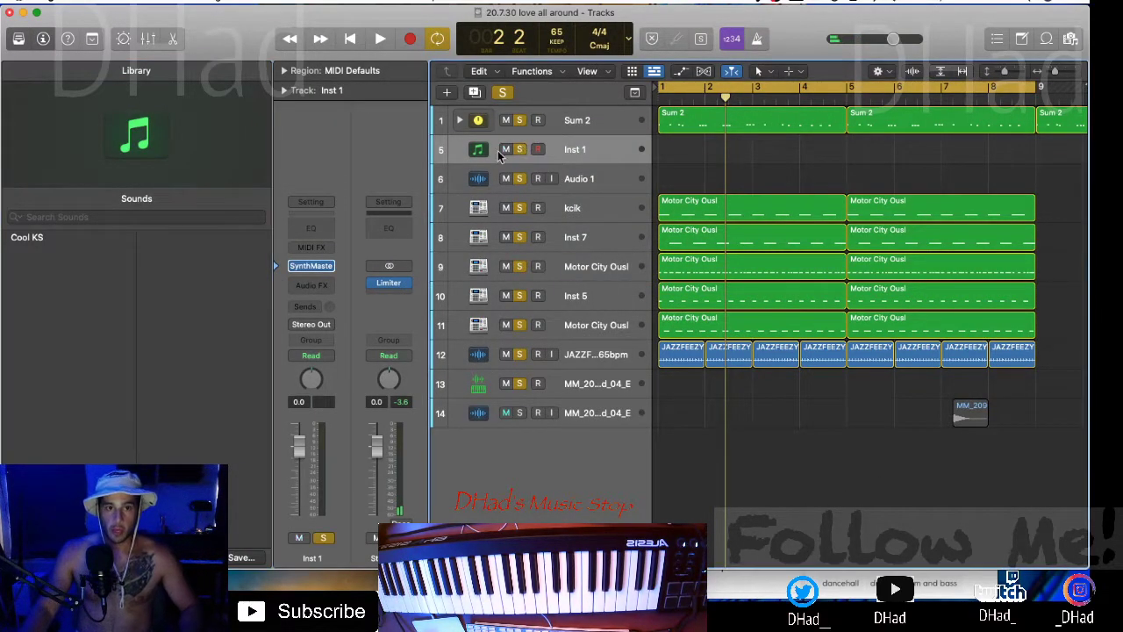
- Copy the first two Sum 2 regions onto the SynthMaster track and set that track's level to -6.0 dB
click(317, 271)
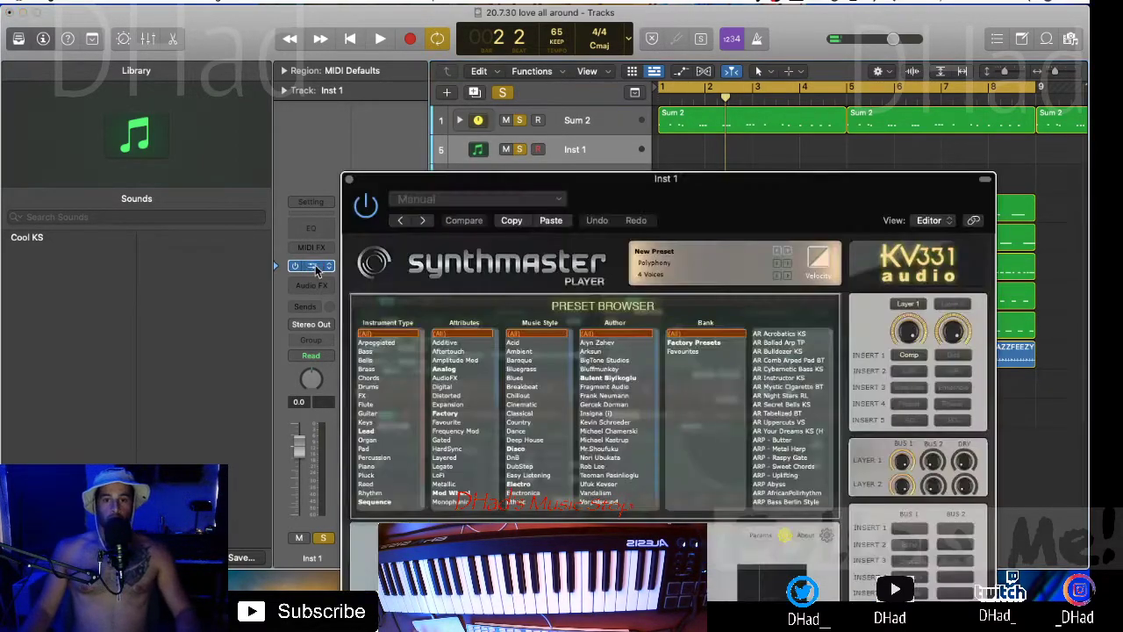
key(space)
drag(703, 200, 688, 314)
key(space)
drag(866, 138, 821, 146)
key(space)
drag(659, 324, 643, 74)
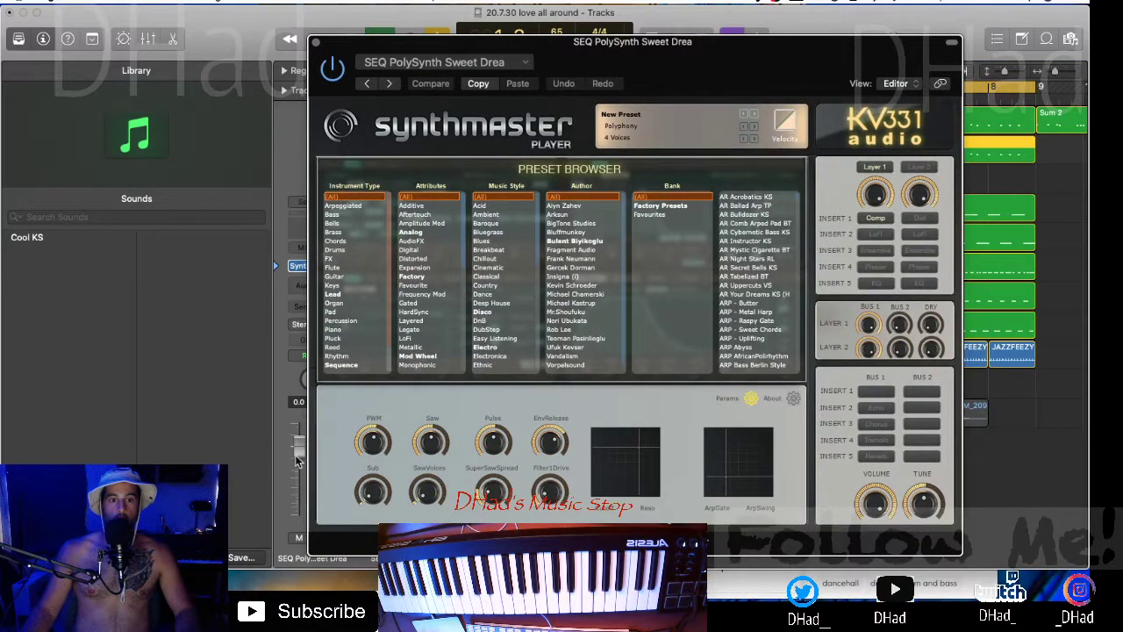
click(1025, 491)
click(21, 42)
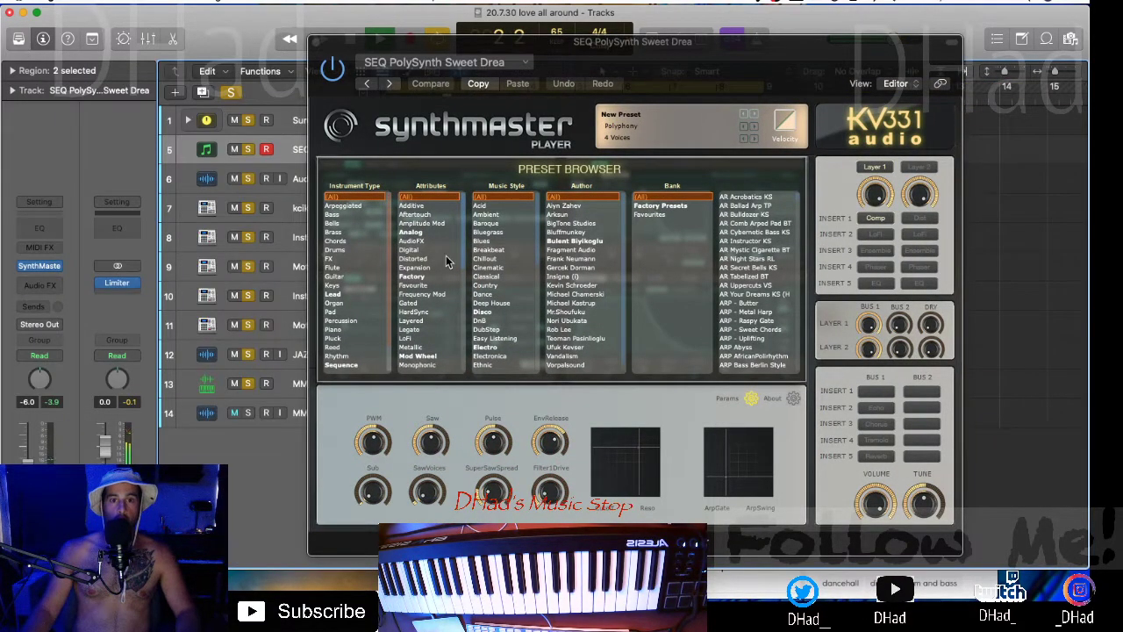
- Audition the LD Tremolo and LED - RoboDent presets in SynthMaster and load LD Woody PPG
scroll(772, 239, down, 10)
click(771, 233)
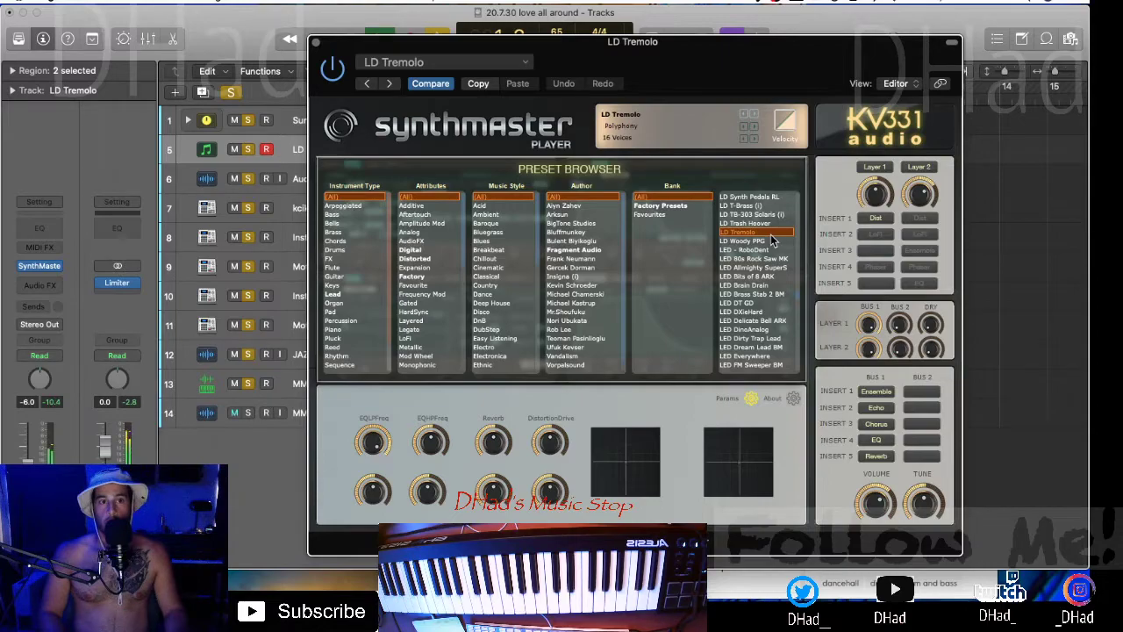
click(771, 241)
key(Down)
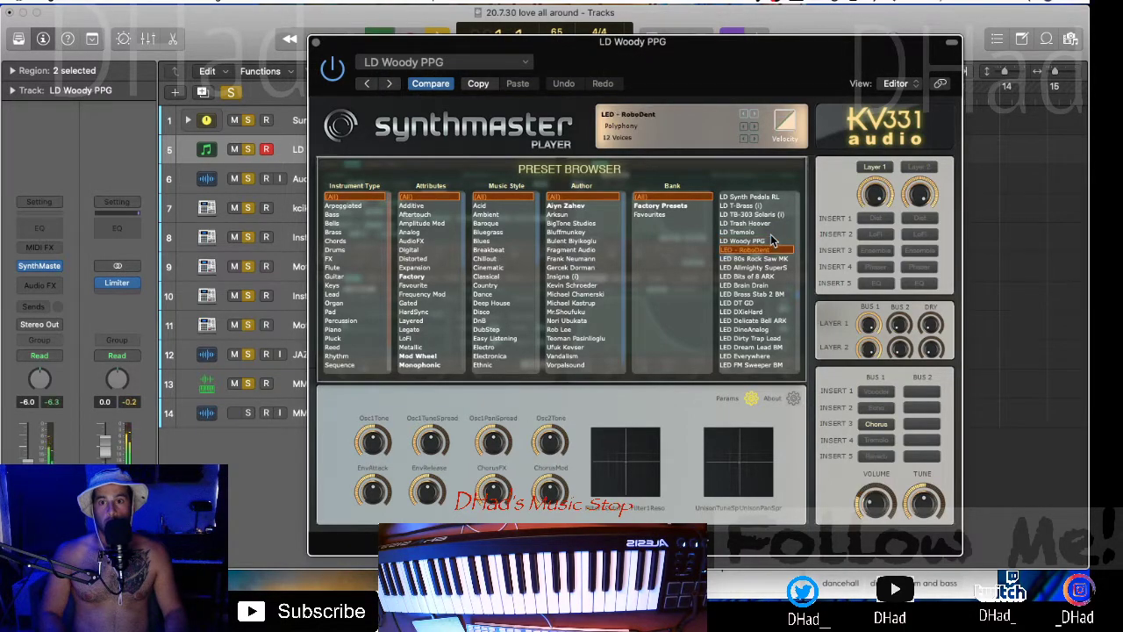
key(Up)
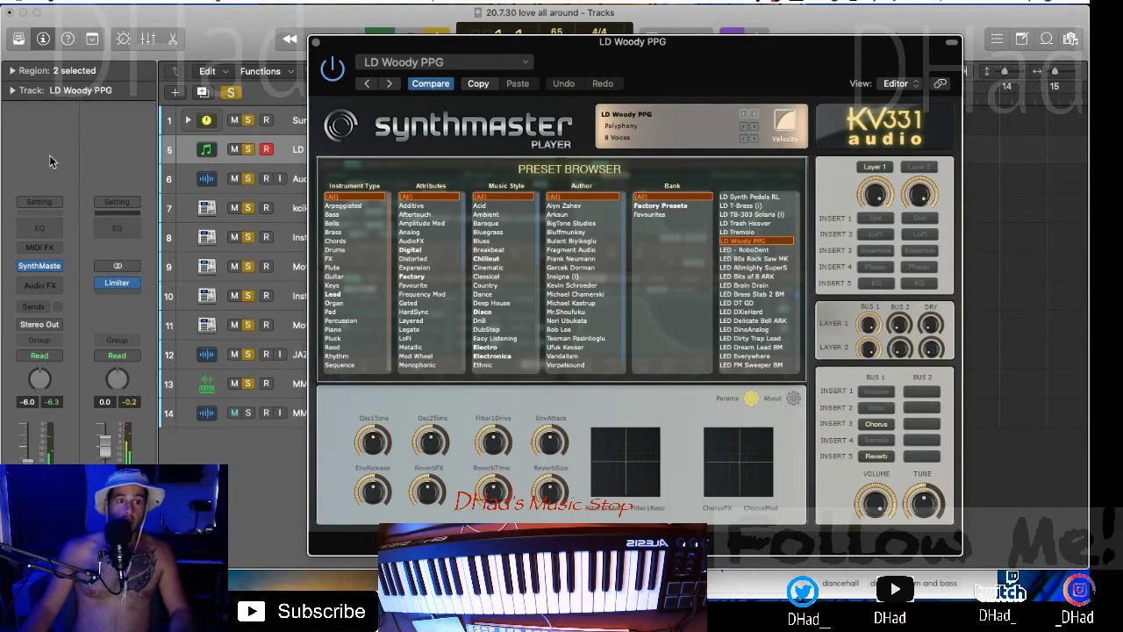
- Add a Channel EQ to the LD Woody PPG track with a -23.6 dB dip at 1410 Hz and a high cut at 392 Hz
click(54, 219)
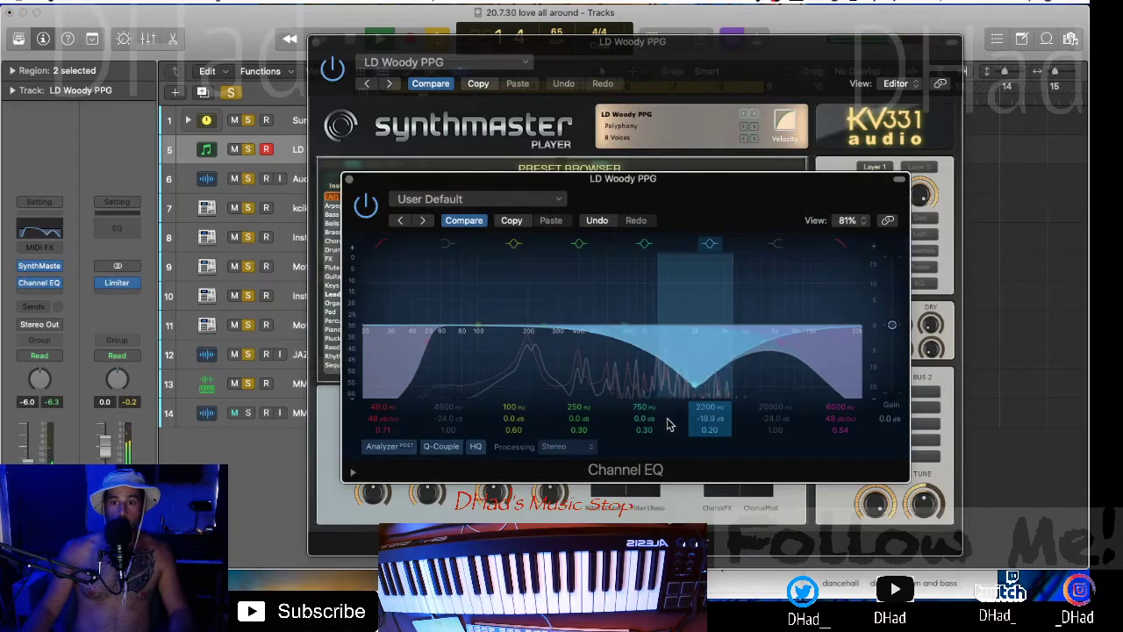
drag(632, 433, 642, 460)
drag(802, 394, 597, 384)
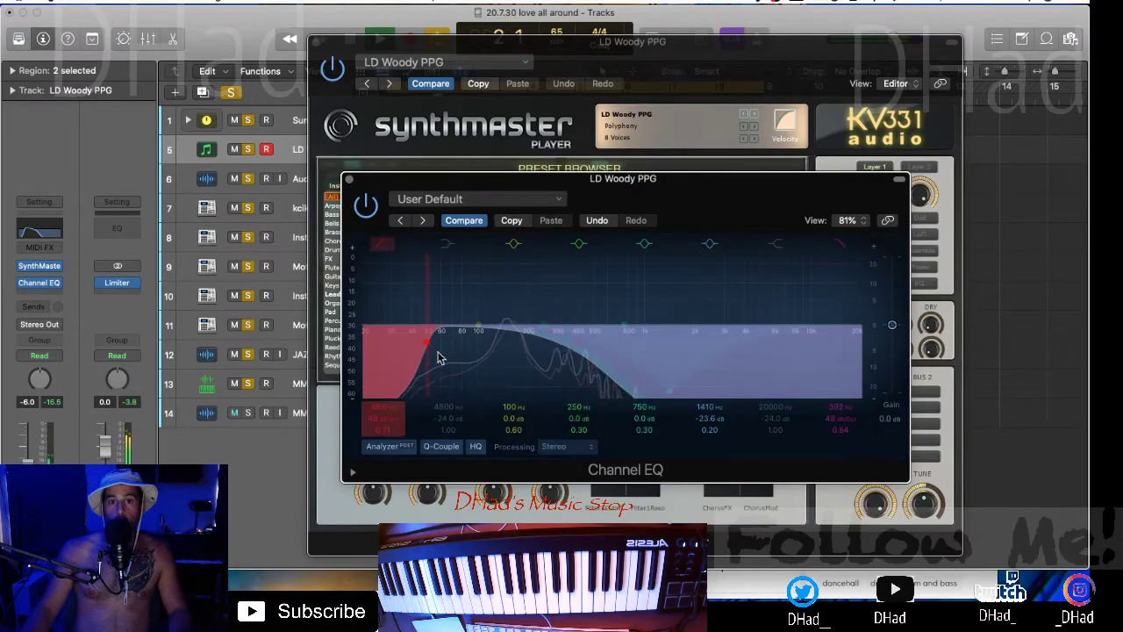
- Set the EQ's low cut to 107 Hz, the 250 Hz band to 2280 Hz and 0.6 dB, and the 100 Hz band to 218 Hz and -6.0 dB
drag(398, 359, 428, 375)
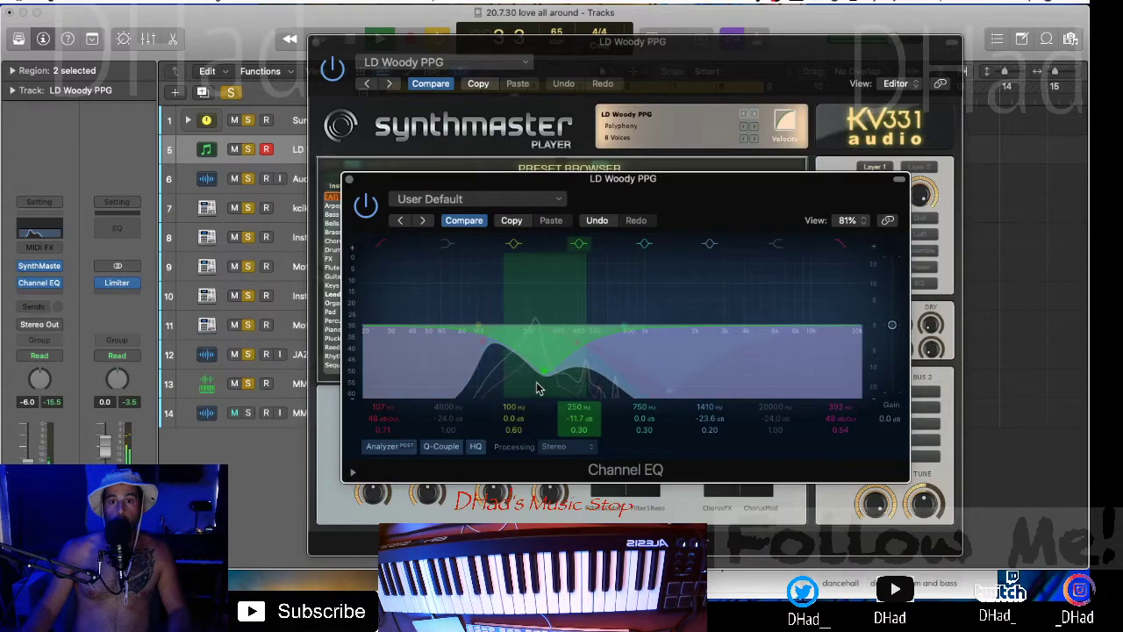
drag(526, 338, 703, 322)
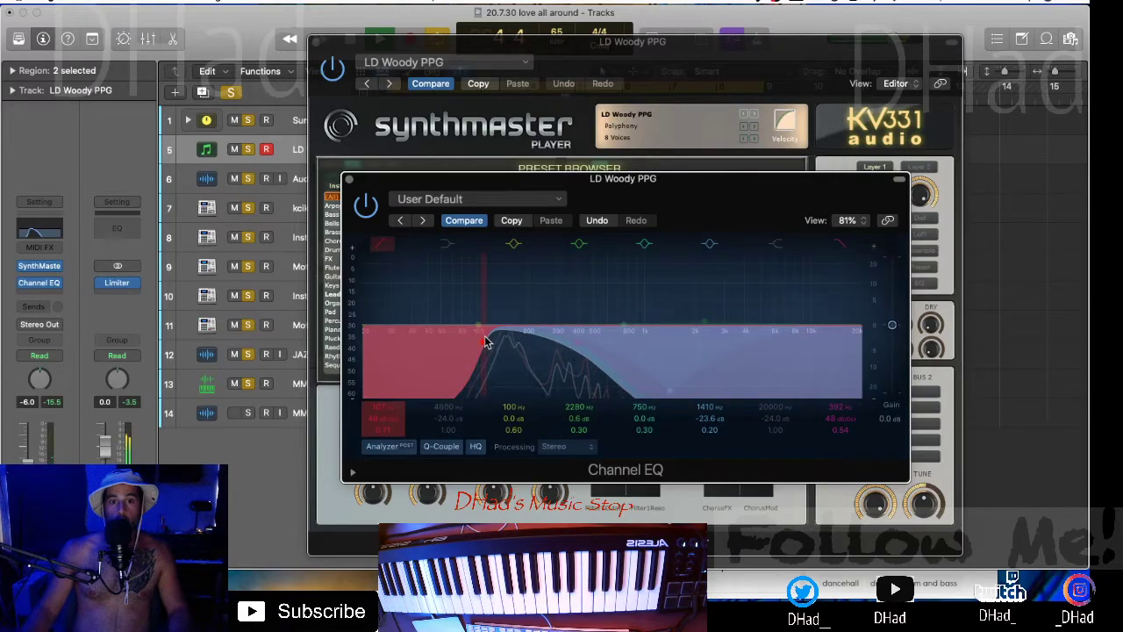
drag(479, 327, 541, 348)
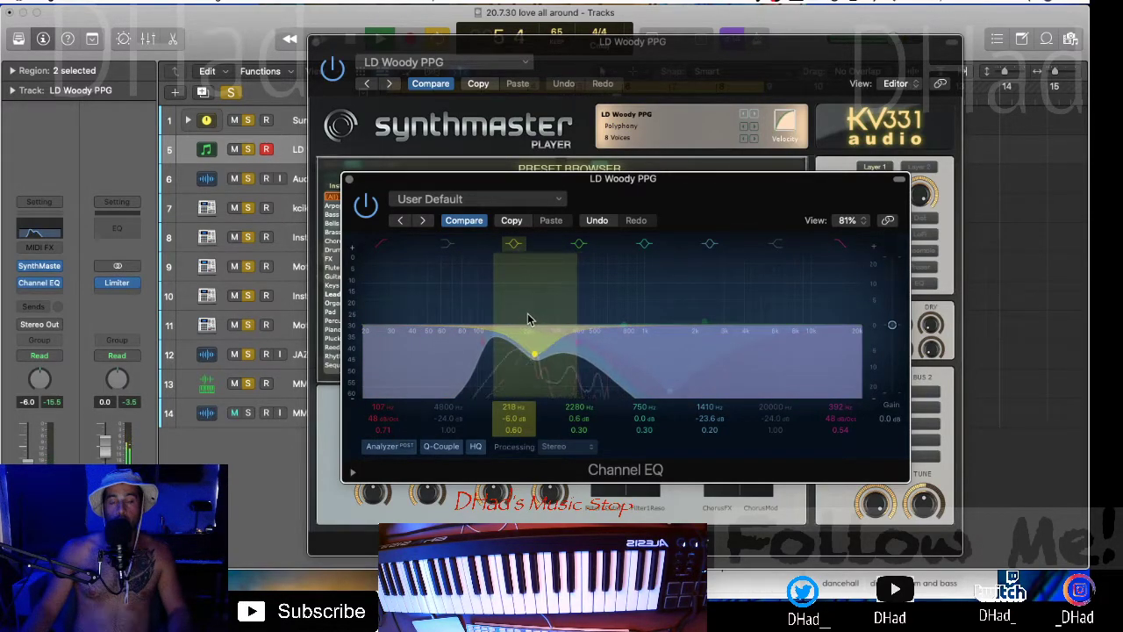
click(349, 182)
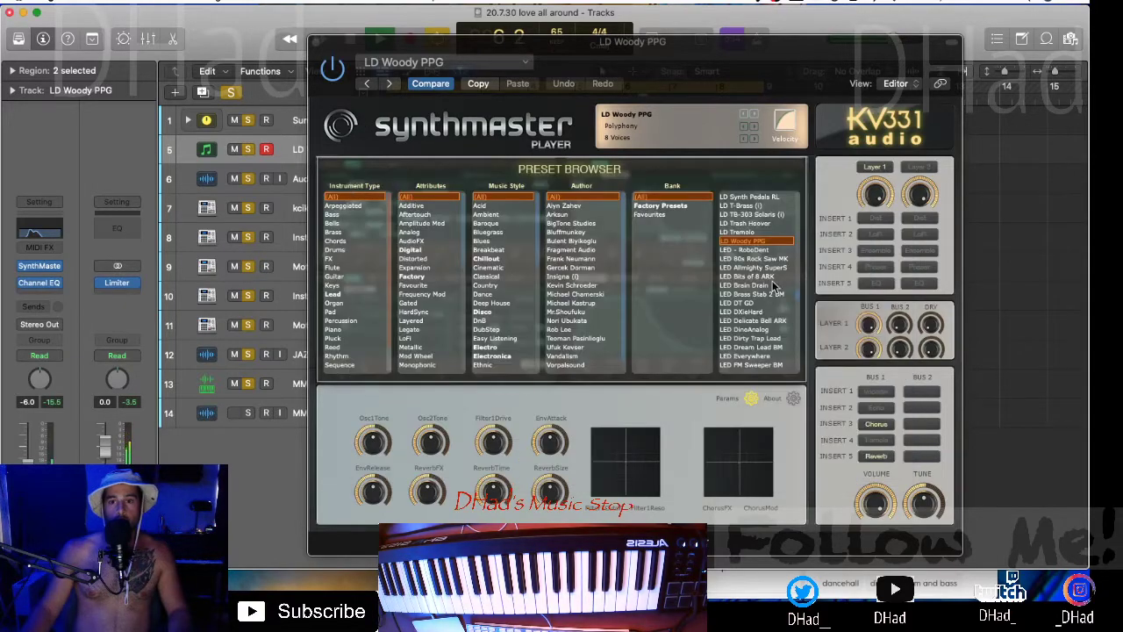
click(316, 41)
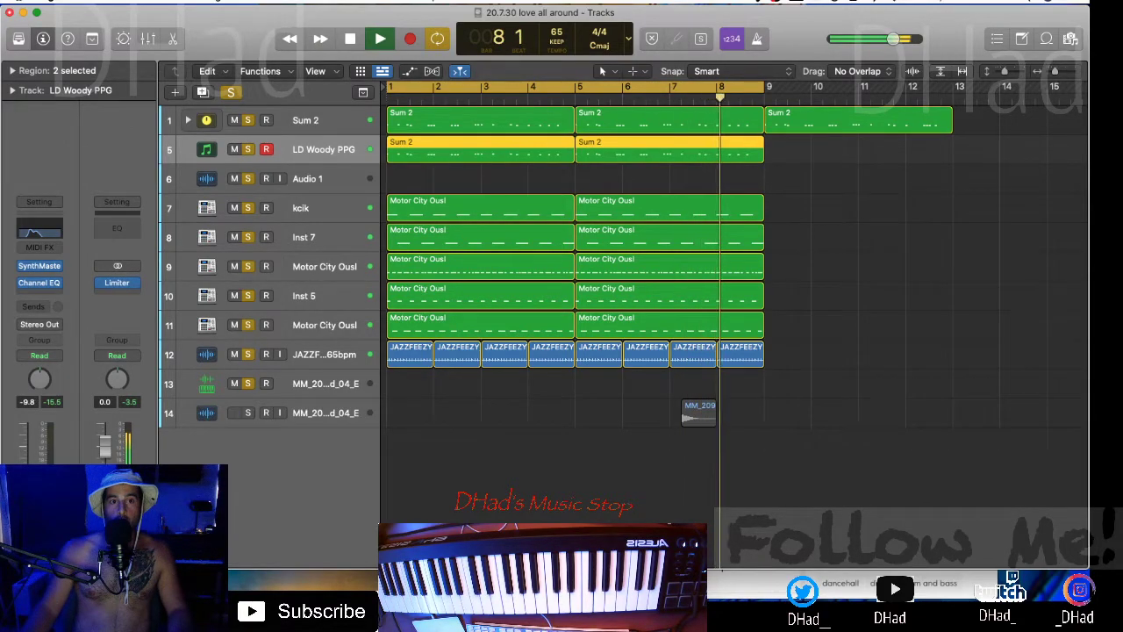
- Move the LD Woody PPG track into the Sum 2 stack between sub and Inst 3, and clear all solos
click(187, 119)
drag(330, 239, 328, 210)
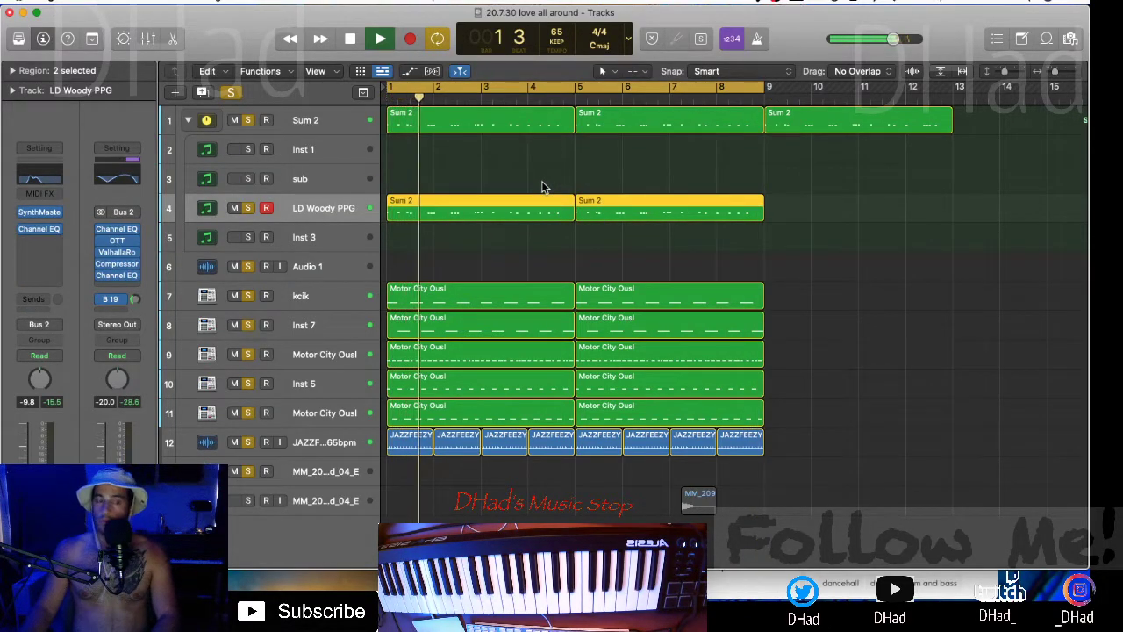
click(246, 120)
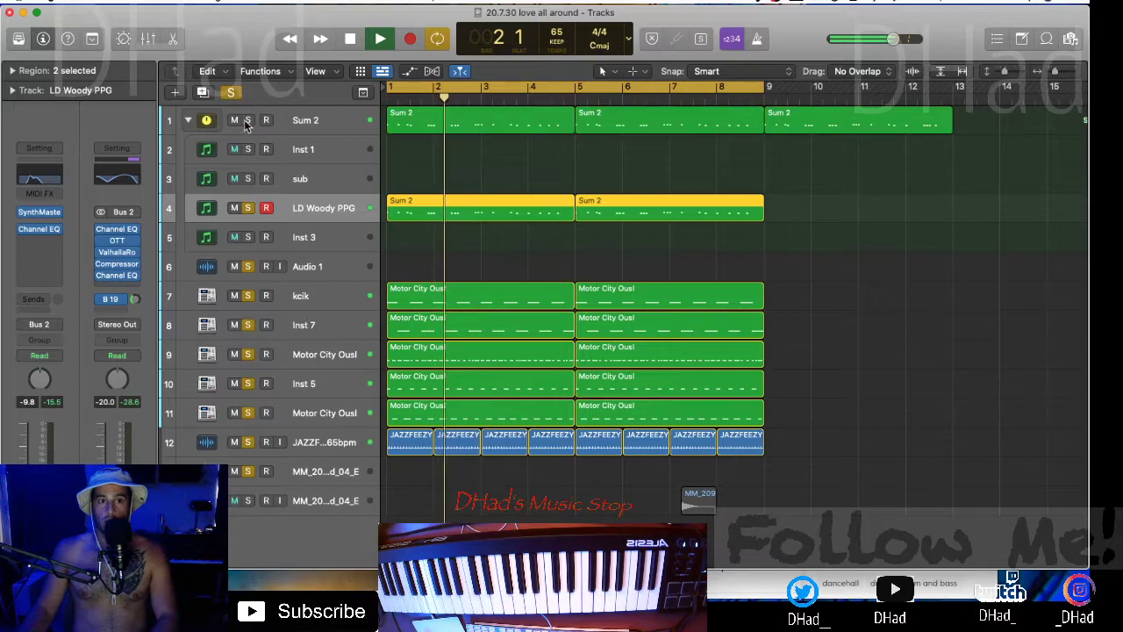
click(231, 92)
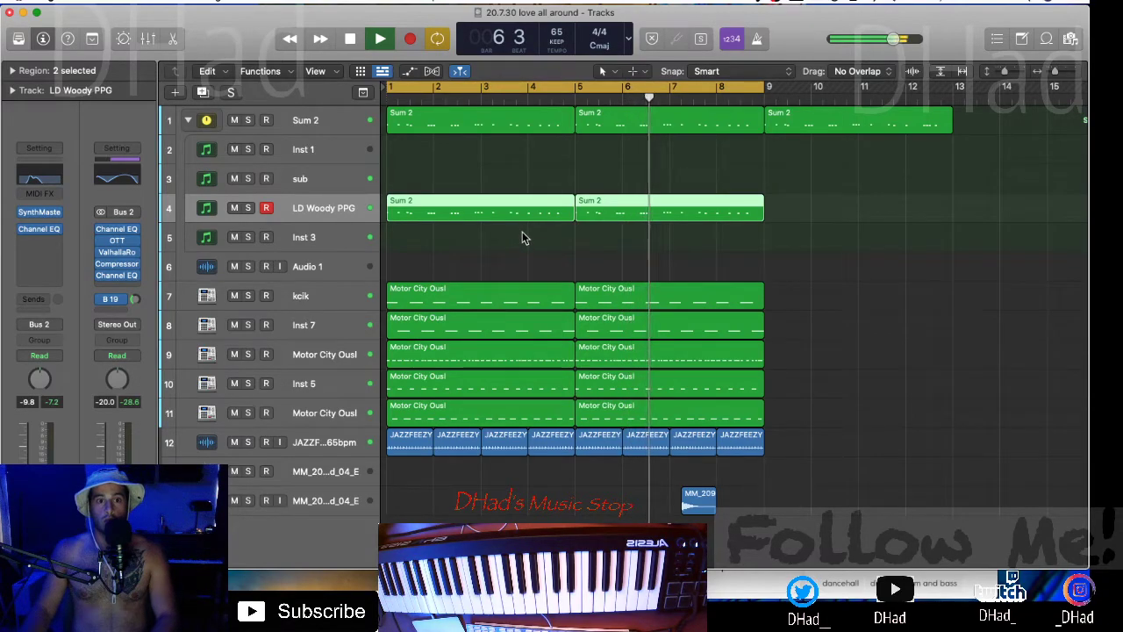
- Undo and redo the LD Woody PPG track's move into the Sum 2 stack, replaying from the start to compare the sound
key(super+z)
key(Return)
key(ctrl+s)
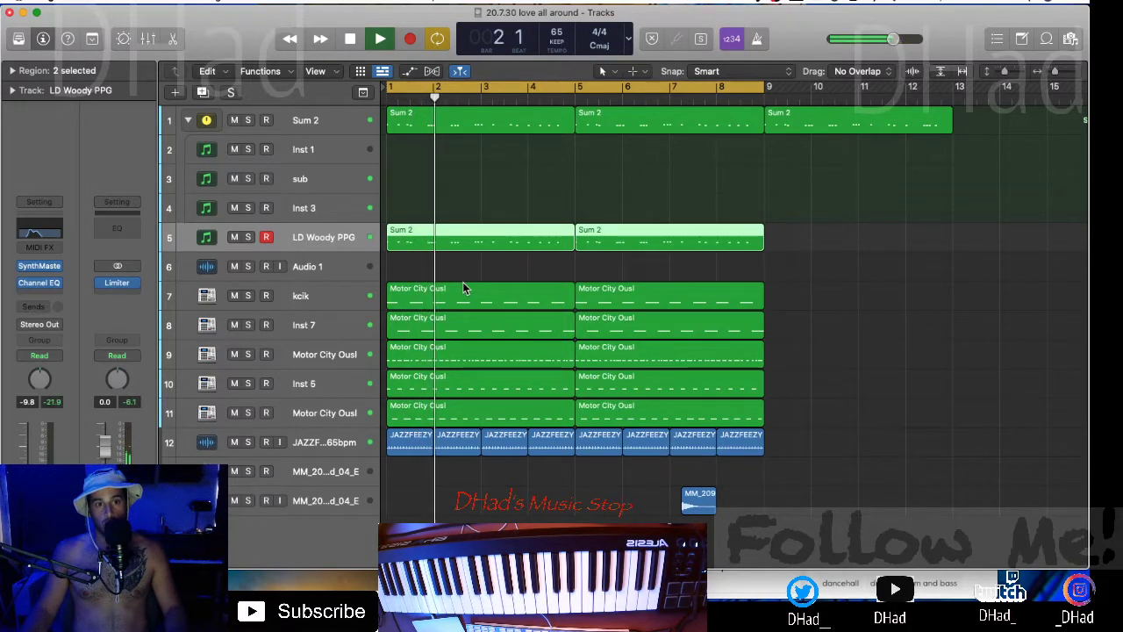
key(super+shift+z)
key(super+shift+z)
key(Return)
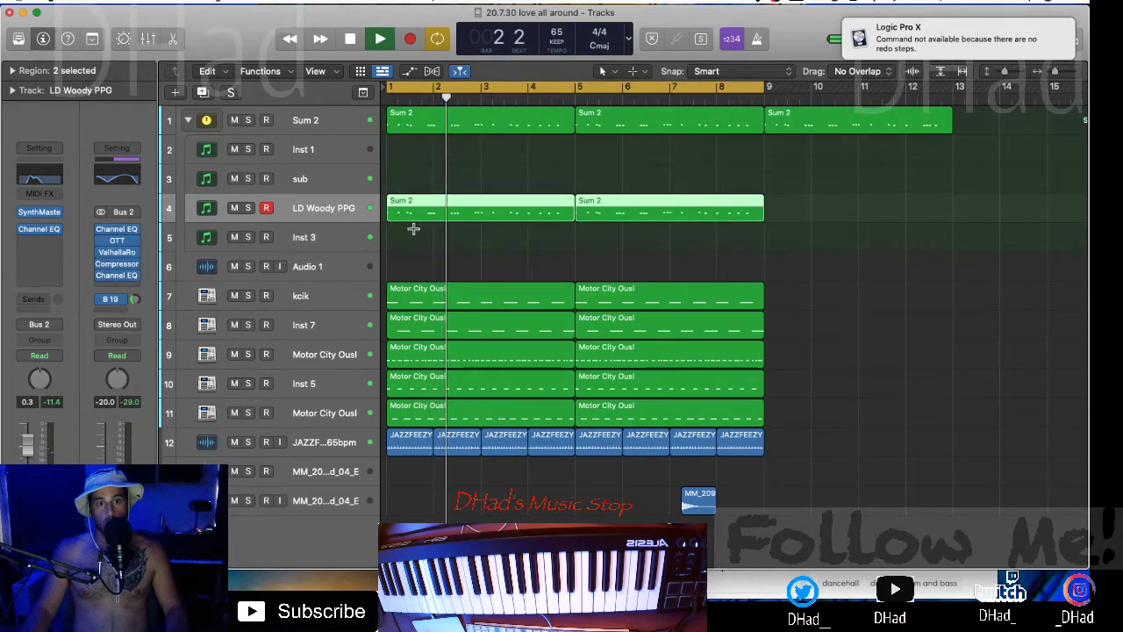
- Compare again without the stack move, then restore LD Woody PPG inside Sum 2 with its level at -5.6 dB and play
key(super+z)
key(Return)
click(248, 121)
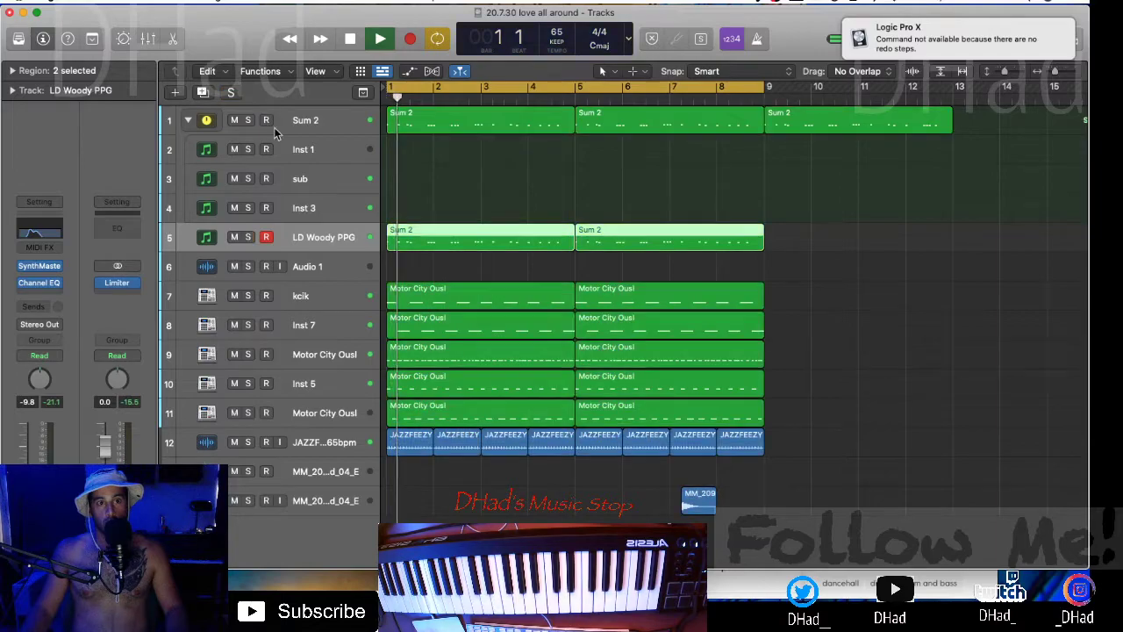
key(super+z)
key(space)
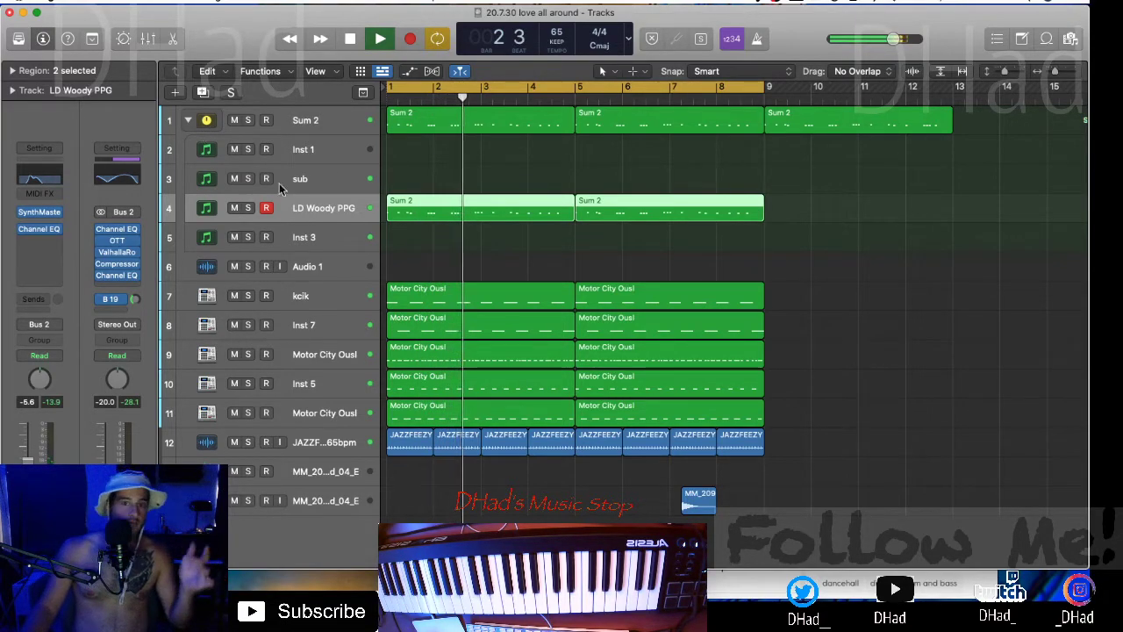
- Lower the high cut frequency in the kcik track's Channel EQ and close the plug-in
click(356, 296)
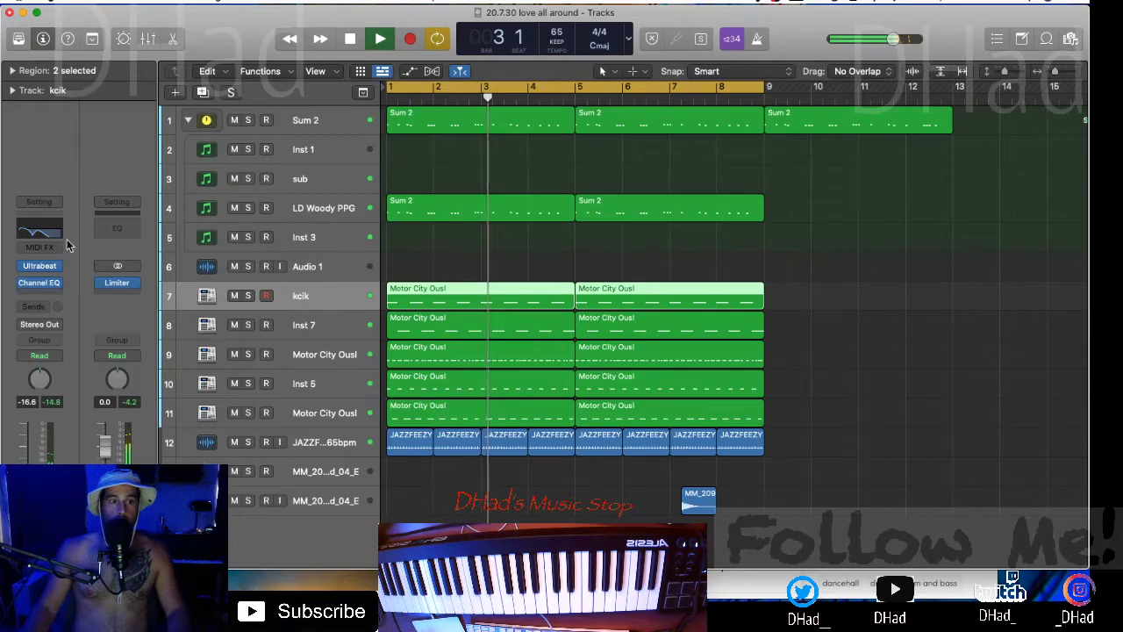
click(38, 291)
click(40, 284)
click(39, 284)
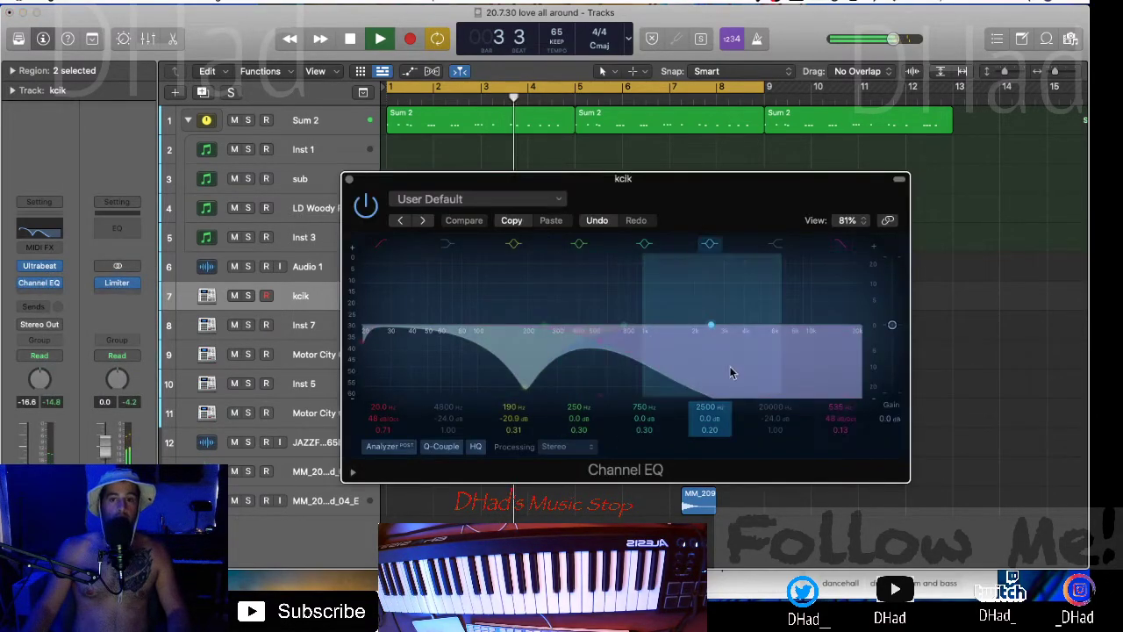
drag(614, 371, 572, 368)
click(349, 180)
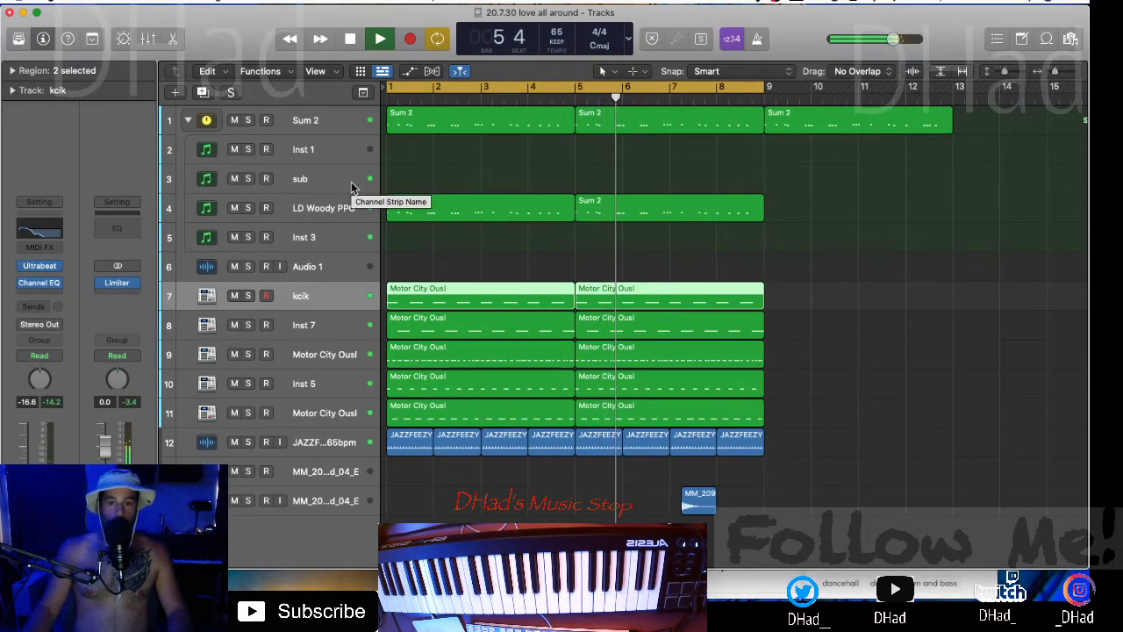
- Move the MM_2099 audio region to bar 1 and play it briefly with the beat from the start
click(337, 442)
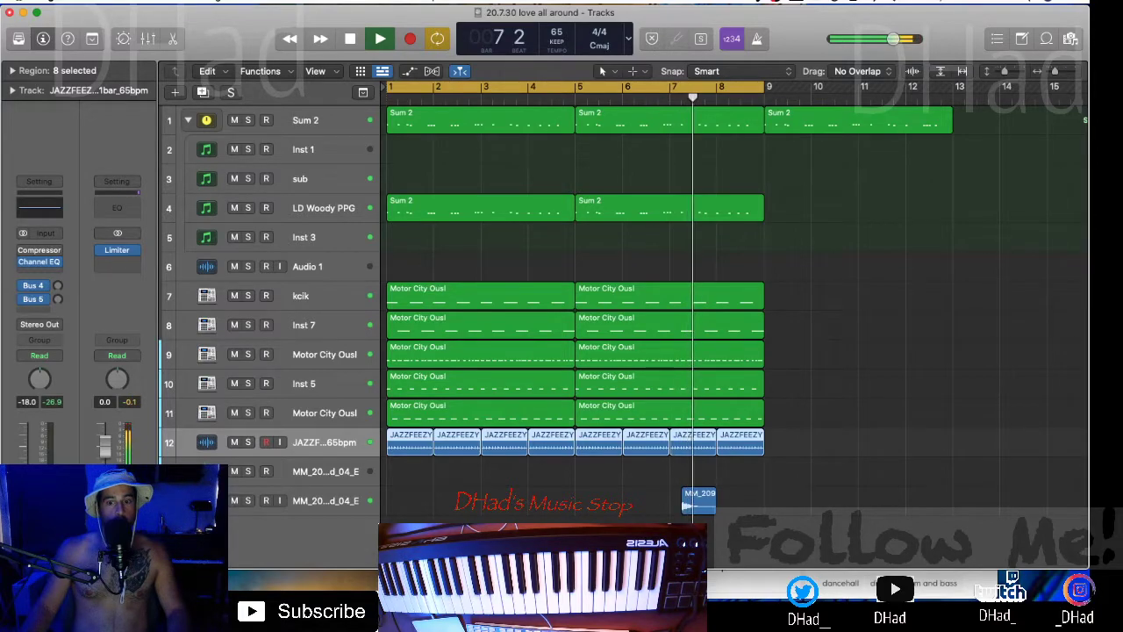
key(space)
drag(698, 500, 374, 508)
key(Return)
key(space)
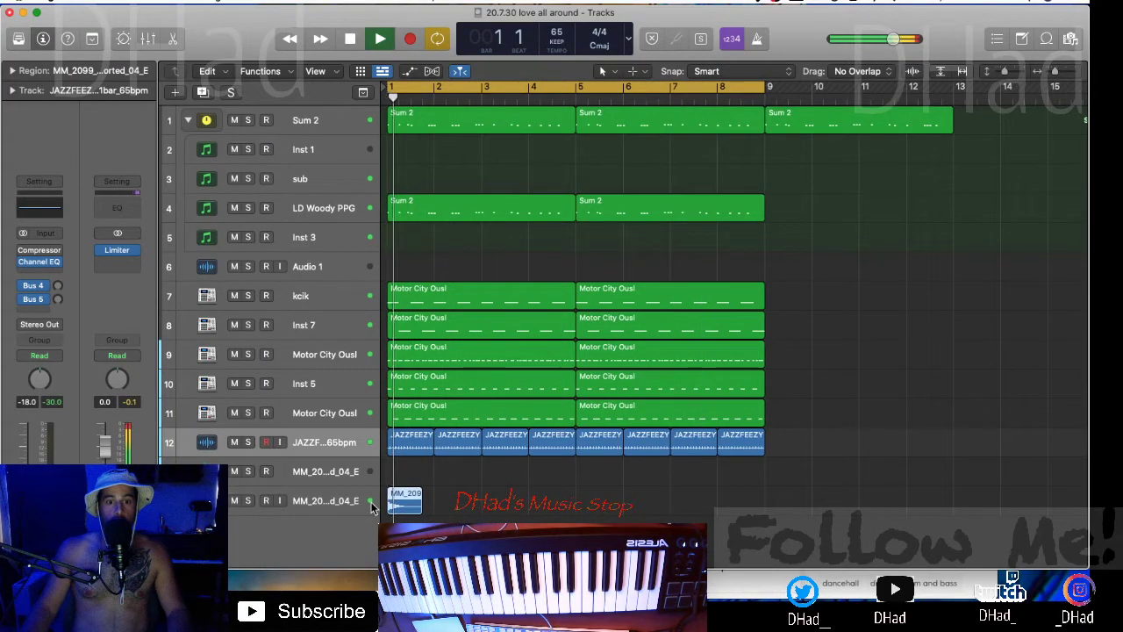
key(space)
- Record a short take at bar 1 on the MM_2099 Q-Sampler track with the matching audio track muted
click(340, 465)
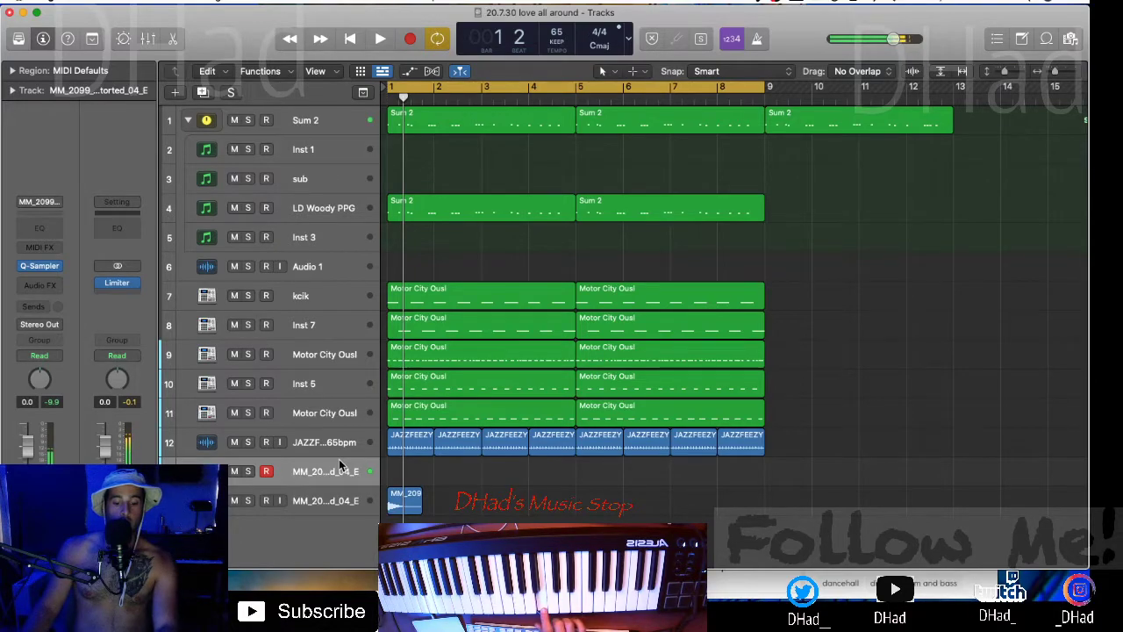
key(r)
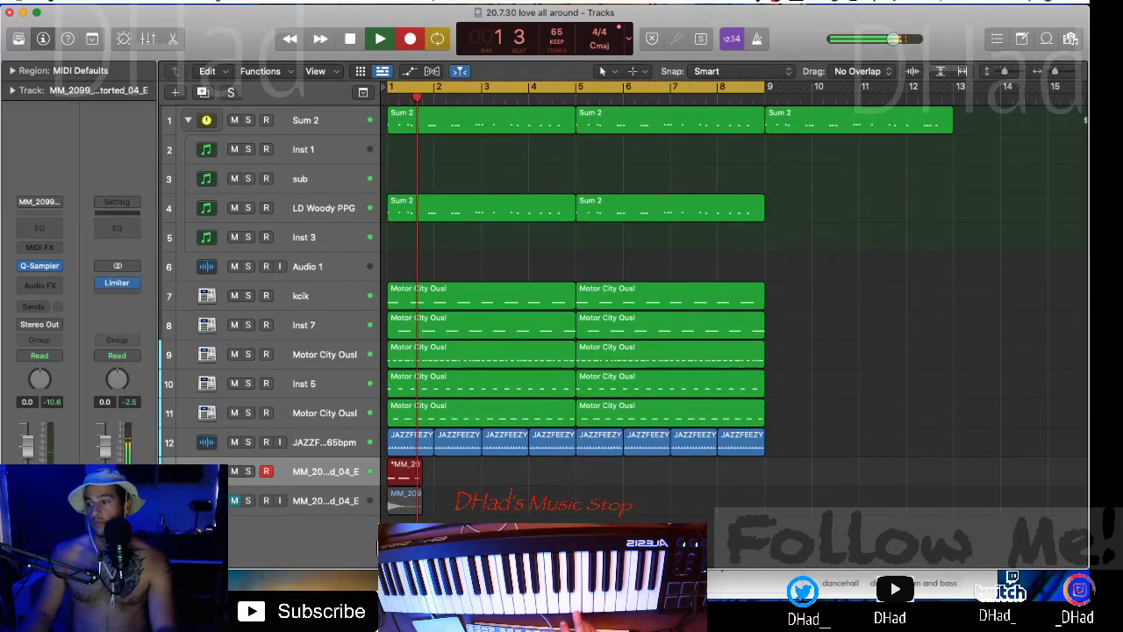
key(space)
- Delete both MM_2099 regions together with their two tracks and resume playback
drag(475, 509, 396, 481)
key(Delete)
key(super+BackSpace)
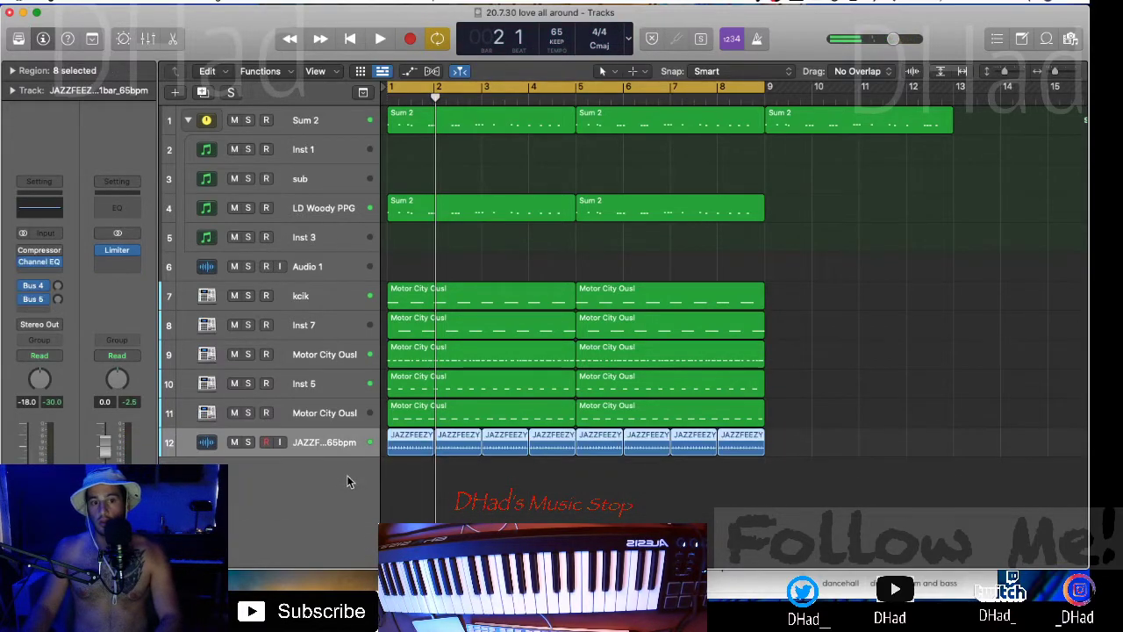
key(space)
- Delete the two LD Woody PPG regions and duplicate the LD Woody PPG track inside the Sum 2 stack
scroll(594, 467, down, 3)
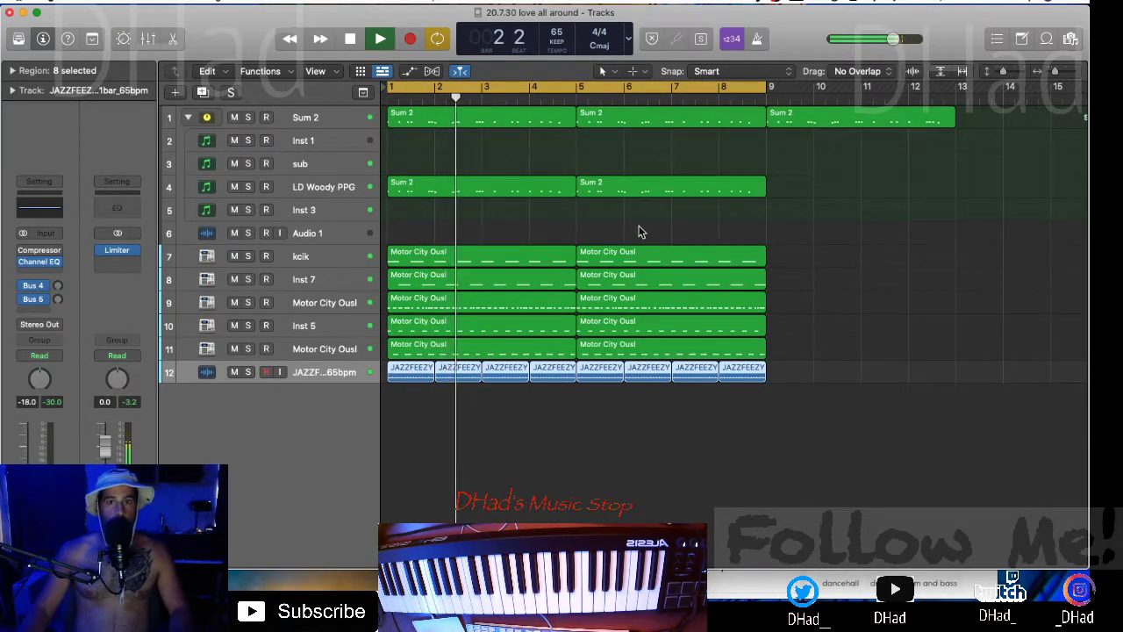
drag(637, 231, 540, 190)
key(Delete)
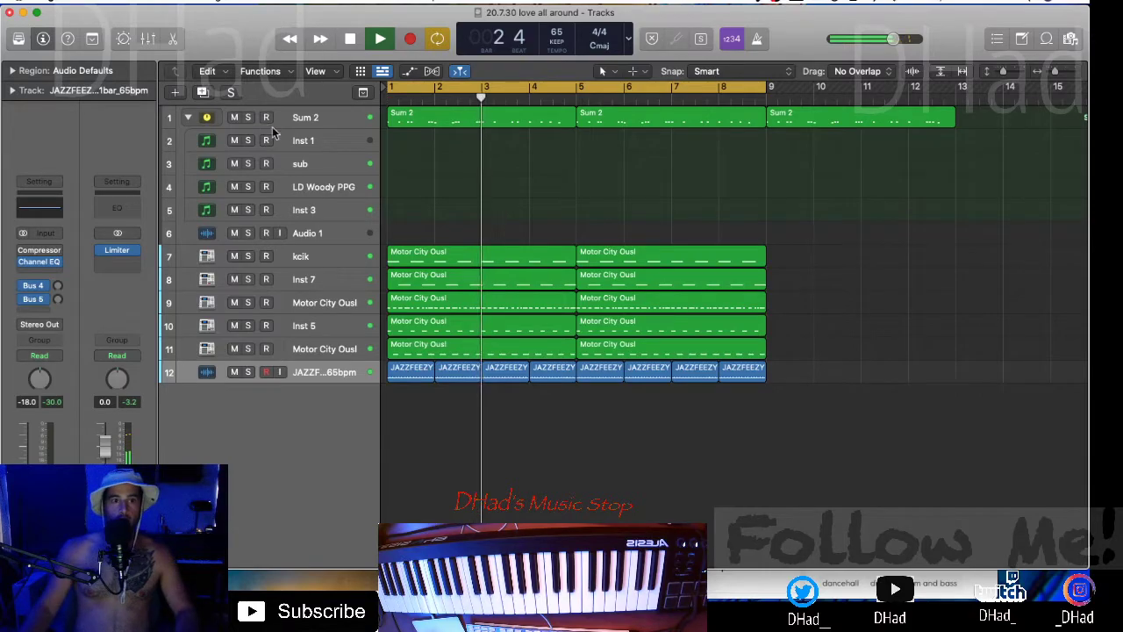
click(321, 184)
key(super+d)
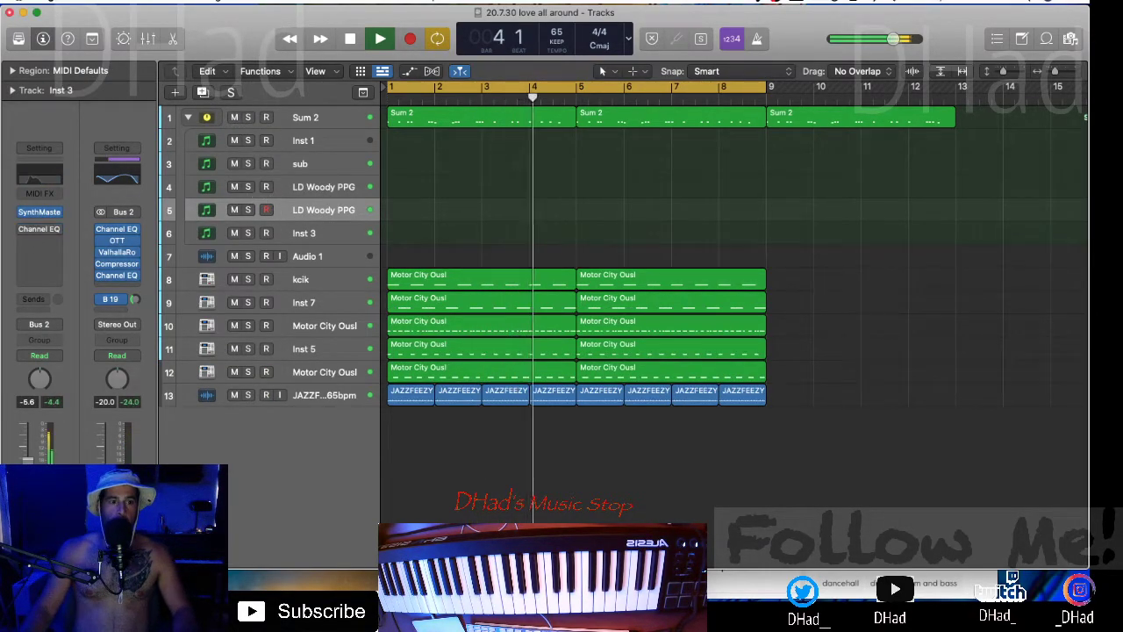
- Set the new track's EQ to a 394 Hz low cut, -8.5 dB at 1010 Hz and a 162 Hz high cut, and its level to -25.0 dB
click(39, 229)
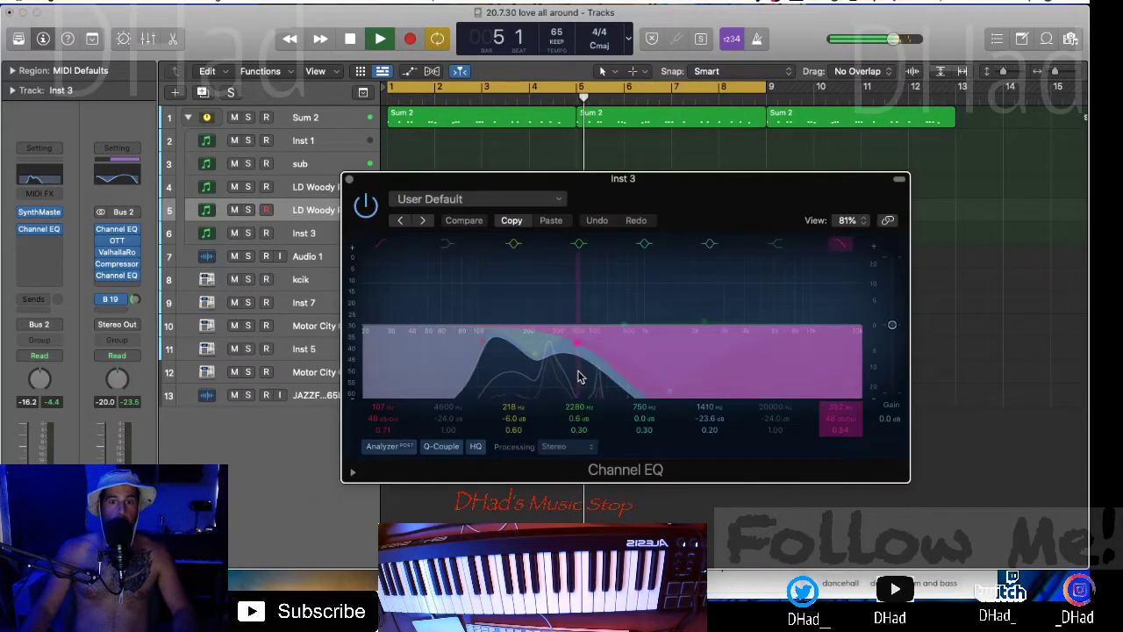
drag(580, 376, 925, 378)
drag(454, 359, 600, 352)
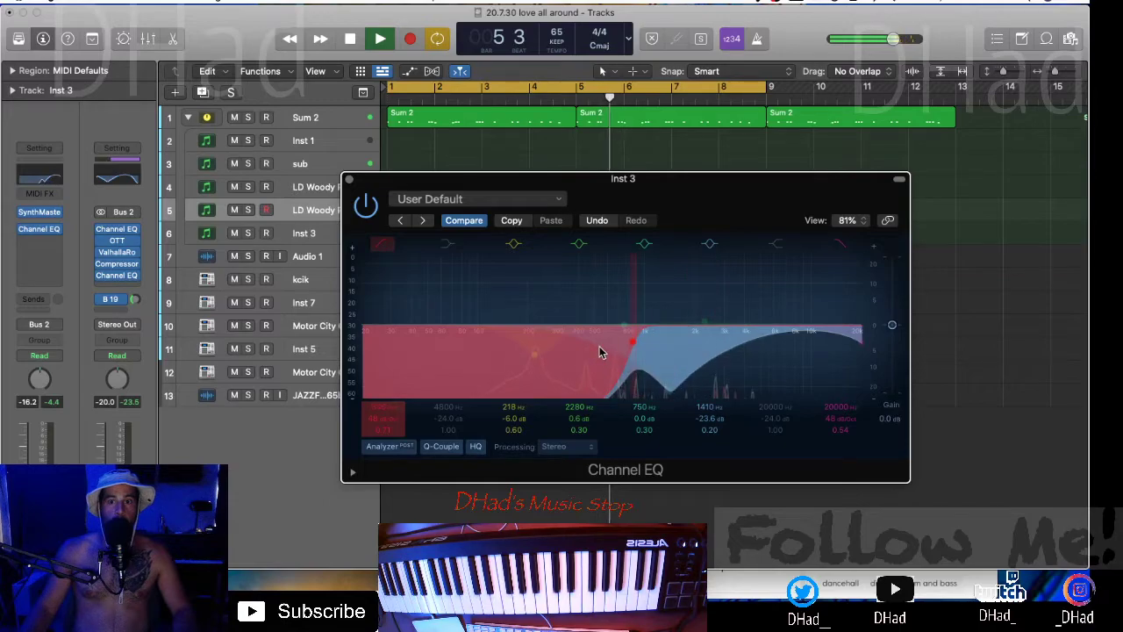
drag(829, 369, 677, 368)
drag(707, 435, 648, 384)
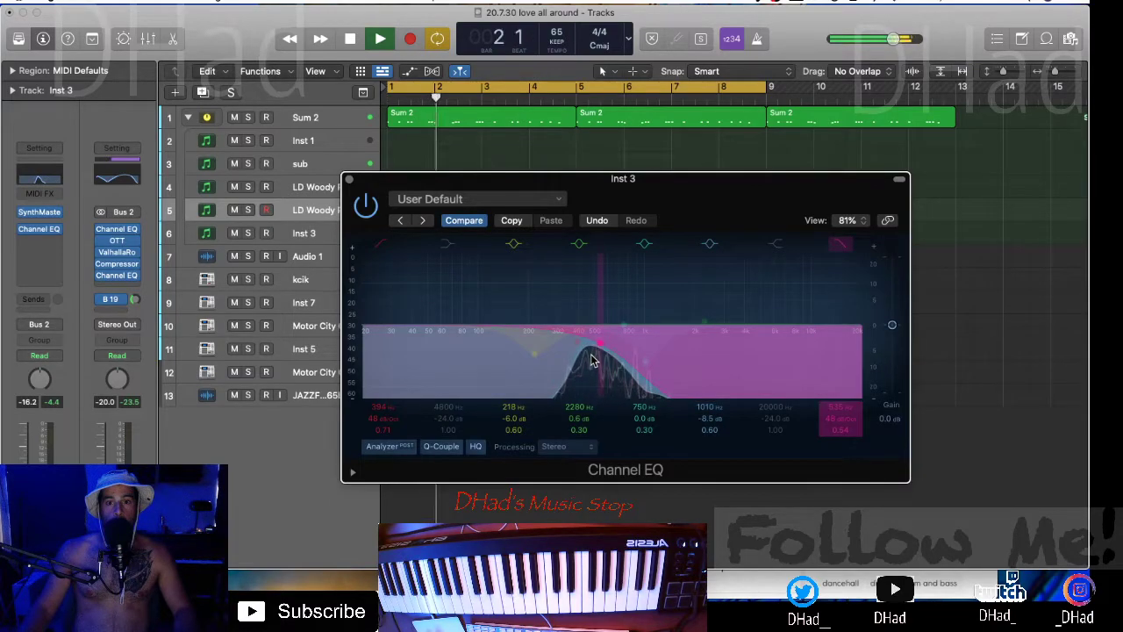
drag(836, 408, 836, 411)
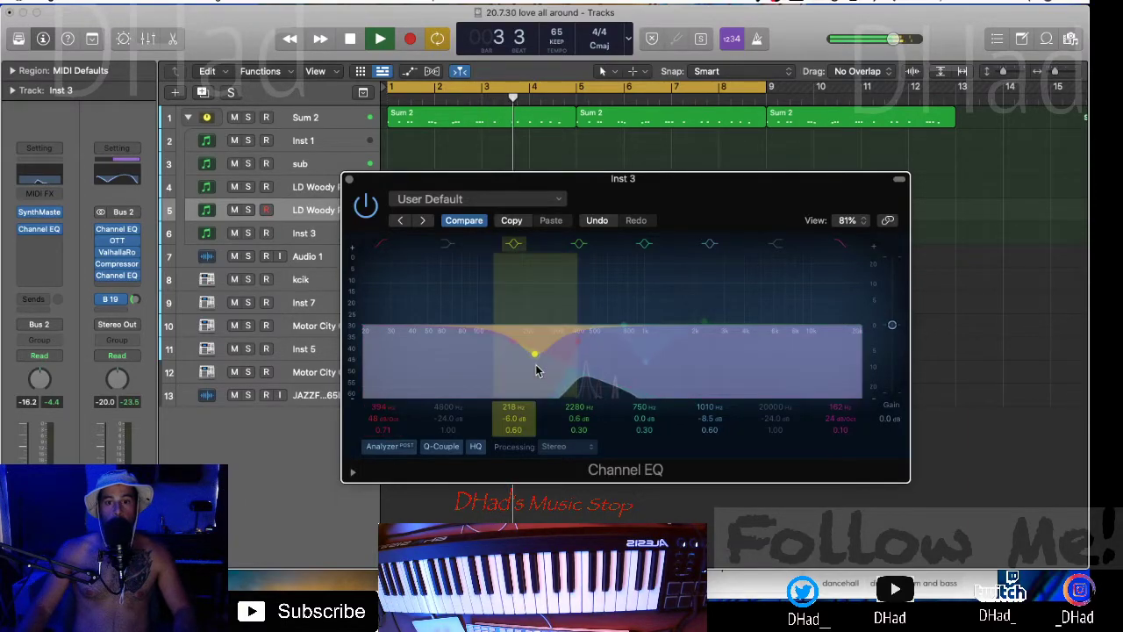
click(373, 198)
click(349, 180)
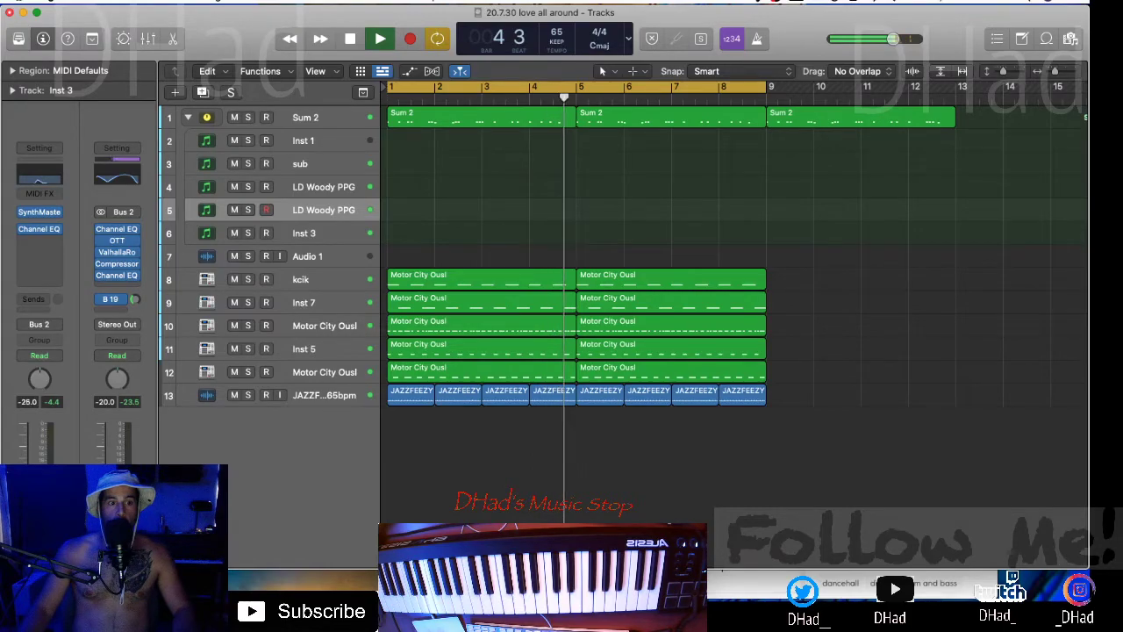
- Insert a Direction Mixer on the duplicated LD Woody PPG track and set its spread to 2.00
key(space)
click(51, 257)
mouse_move(68, 429)
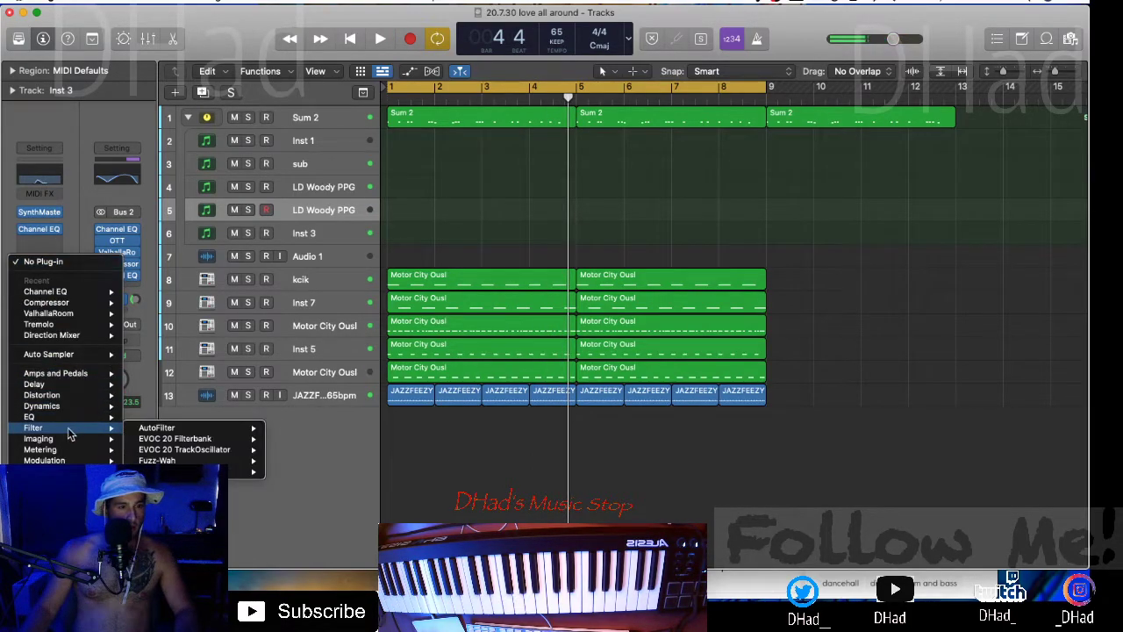
click(161, 449)
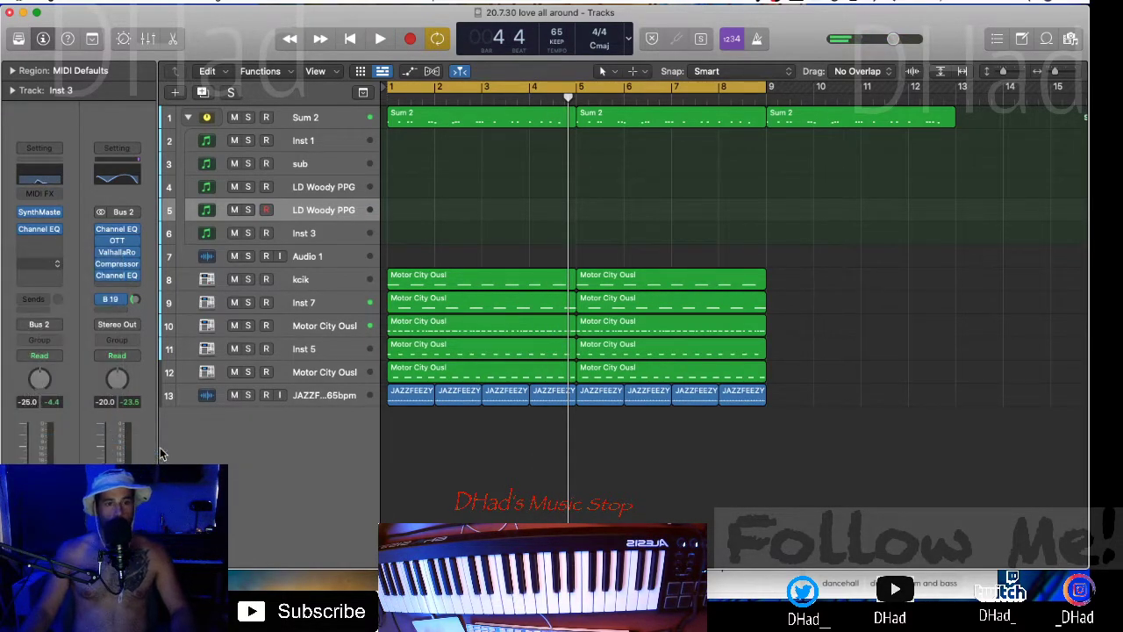
key(space)
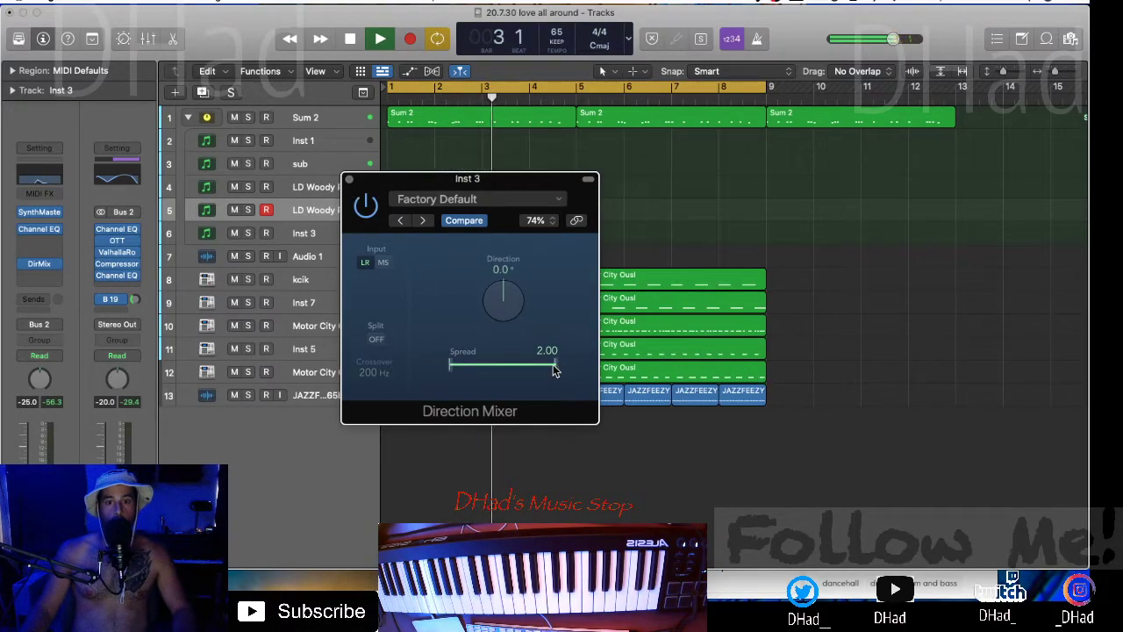
click(350, 181)
- Repeat all regions of bars 1 to 8 once so that the copies start at bar 9
key(super+Up)
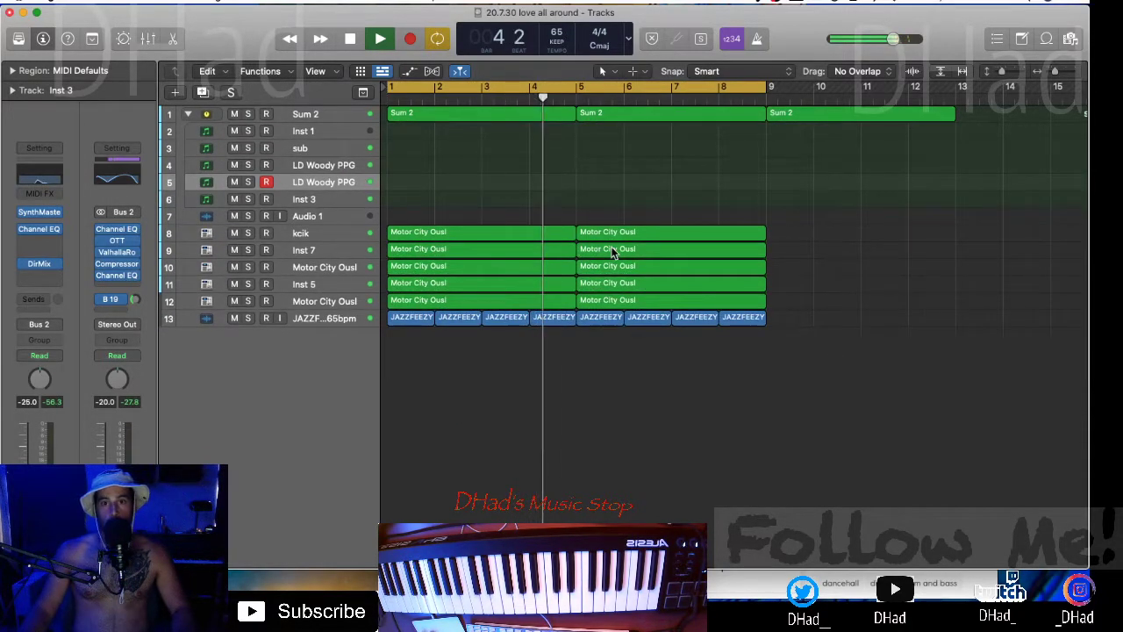
drag(757, 409, 427, 123)
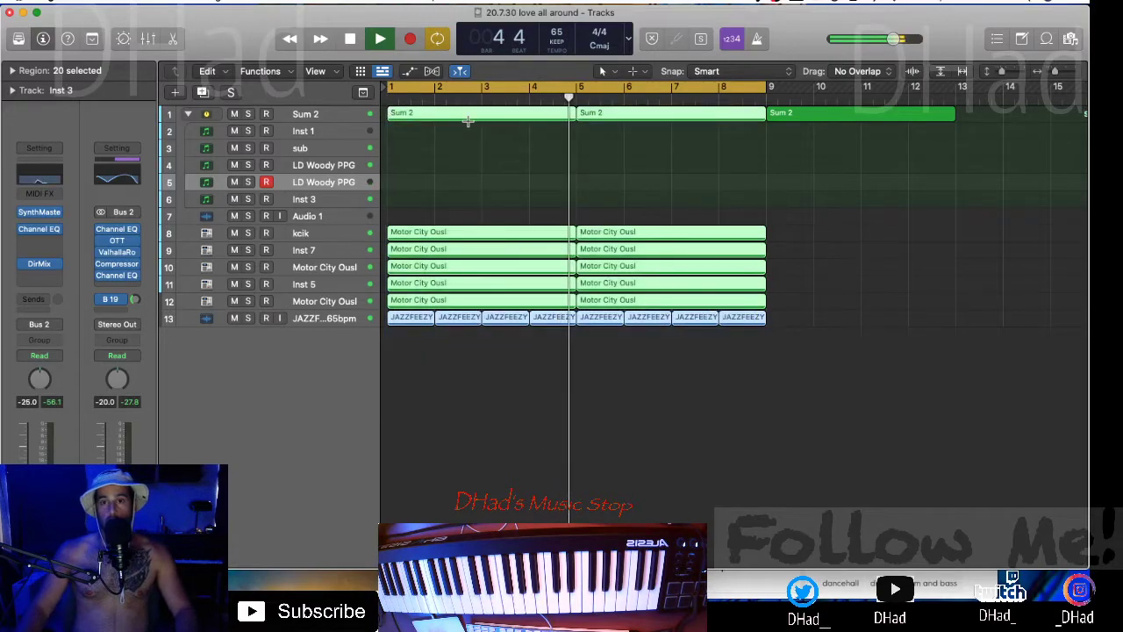
key(super+r)
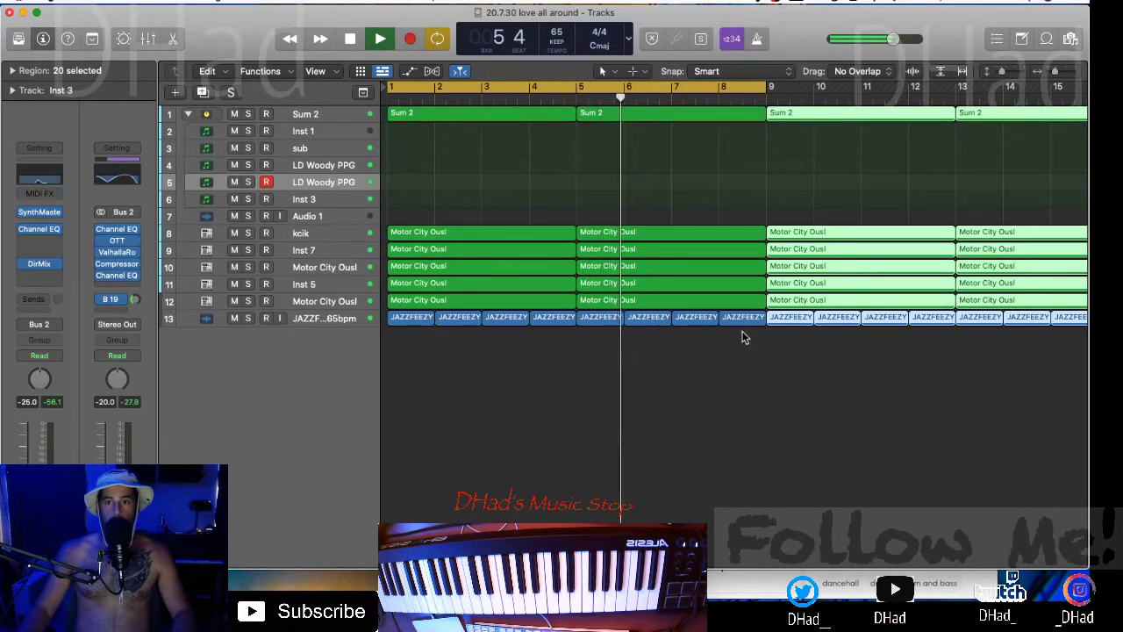
- Delete the JAZZFEEZY loop regions in bars 1 to 8
drag(742, 331, 589, 328)
key(Delete)
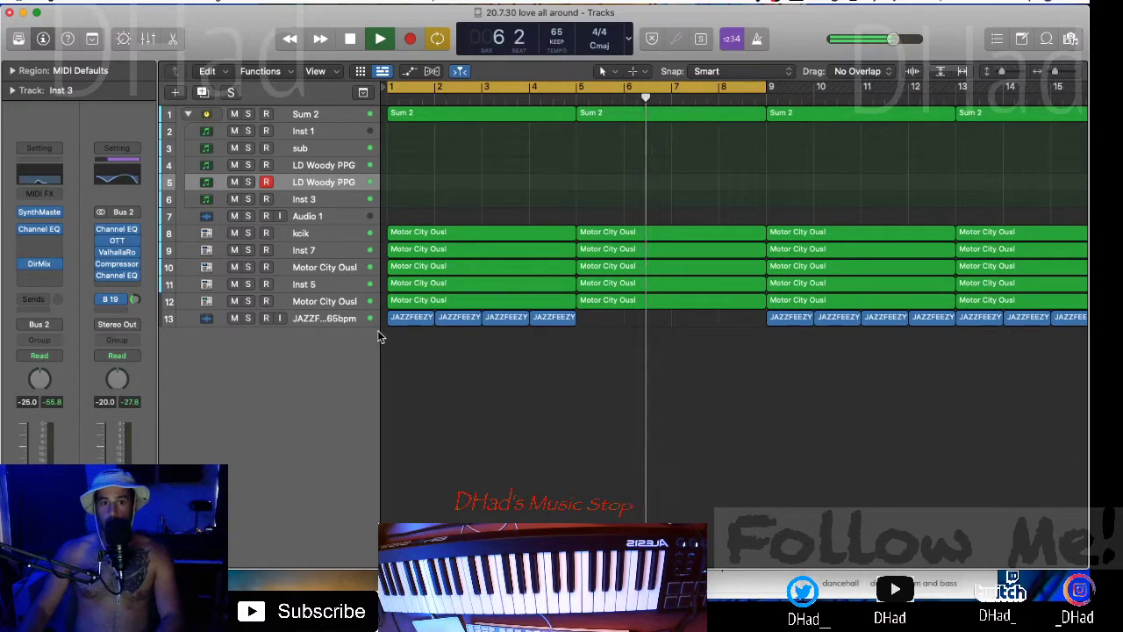
drag(378, 331, 382, 322)
key(Delete)
- Try muting Inst 5 and the Motor City tracks 10 and 12 to hear the beat with fewer drums
click(234, 303)
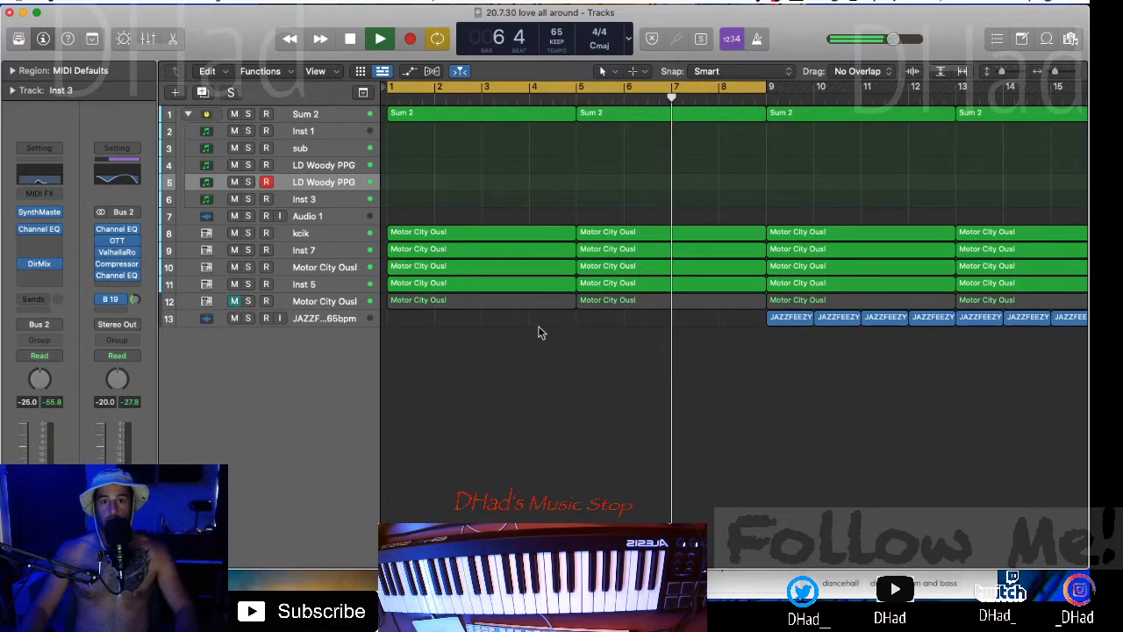
key(super+Down)
key(super+Down)
scroll(538, 332, down, 1)
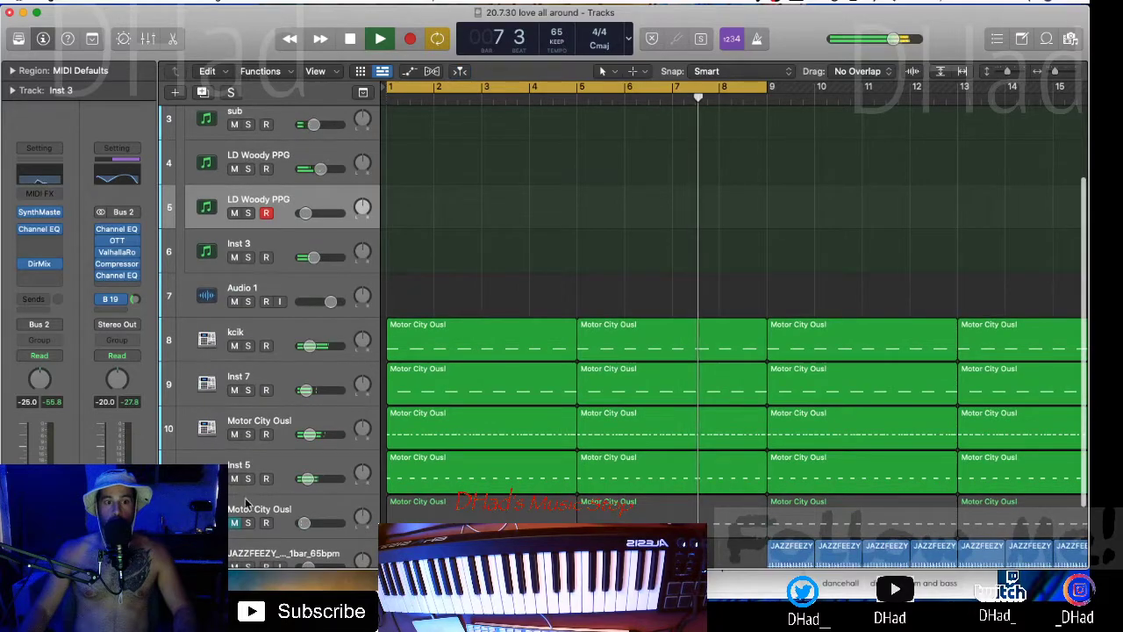
click(234, 479)
click(234, 434)
click(235, 478)
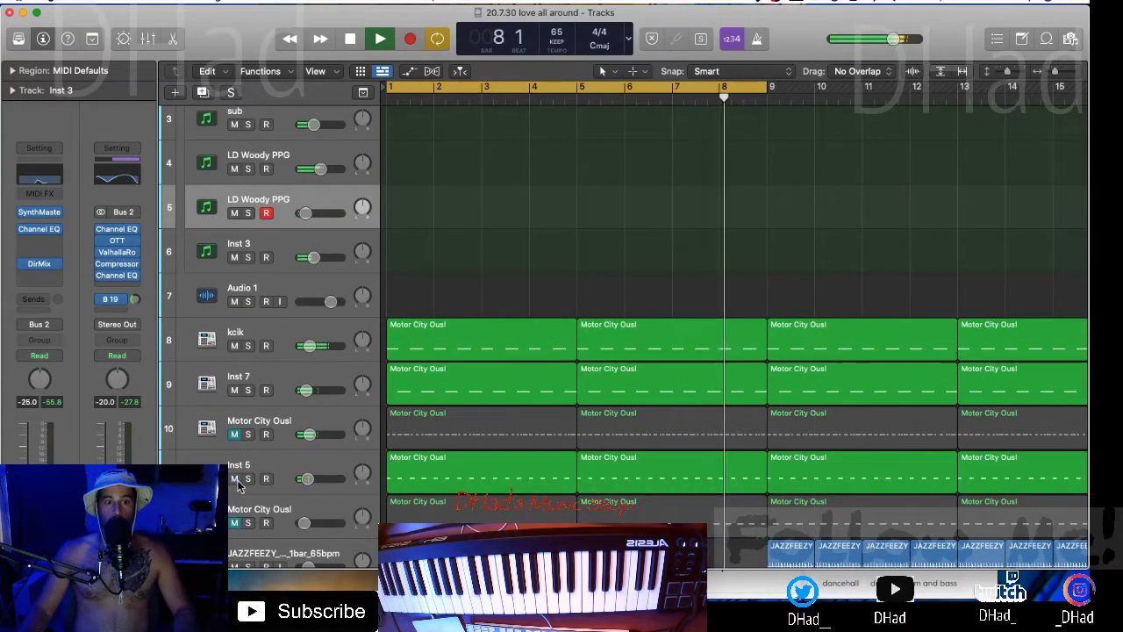
- Delete the regions of tracks 10, 11 and 12 in bars 1 to 8, and unmute these tracks
click(623, 482)
key(Delete)
click(623, 439)
key(Delete)
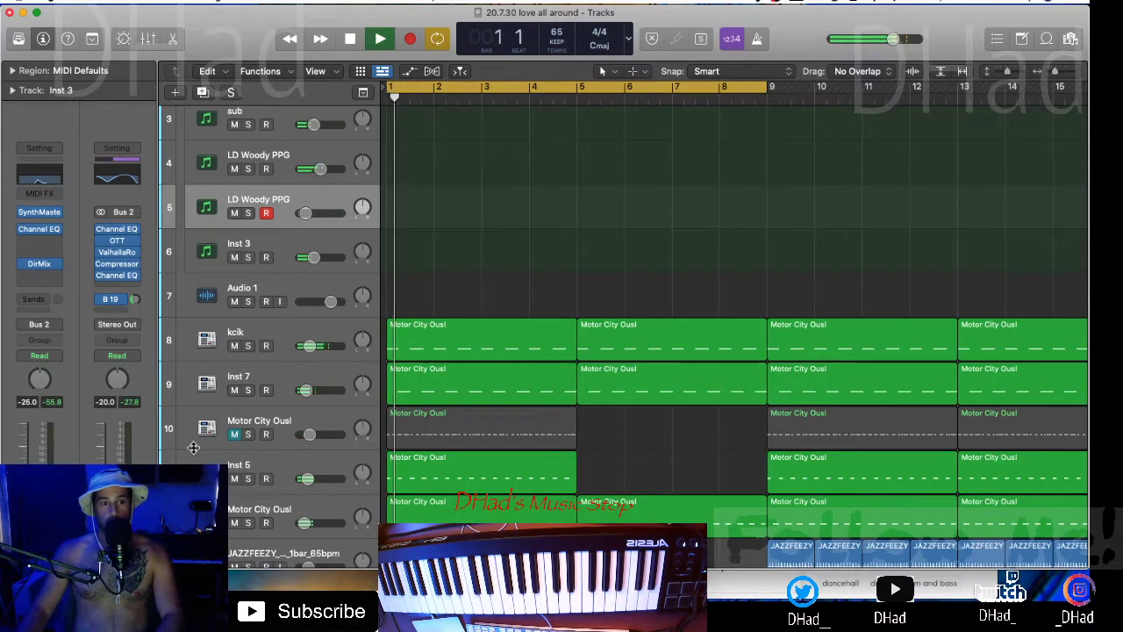
click(236, 435)
click(610, 509)
key(Delete)
drag(610, 509, 484, 440)
key(Delete)
- Delete the kcik and Inst 7 regions in bars 1 to 4 and replay from the start
scroll(483, 439, down, 3)
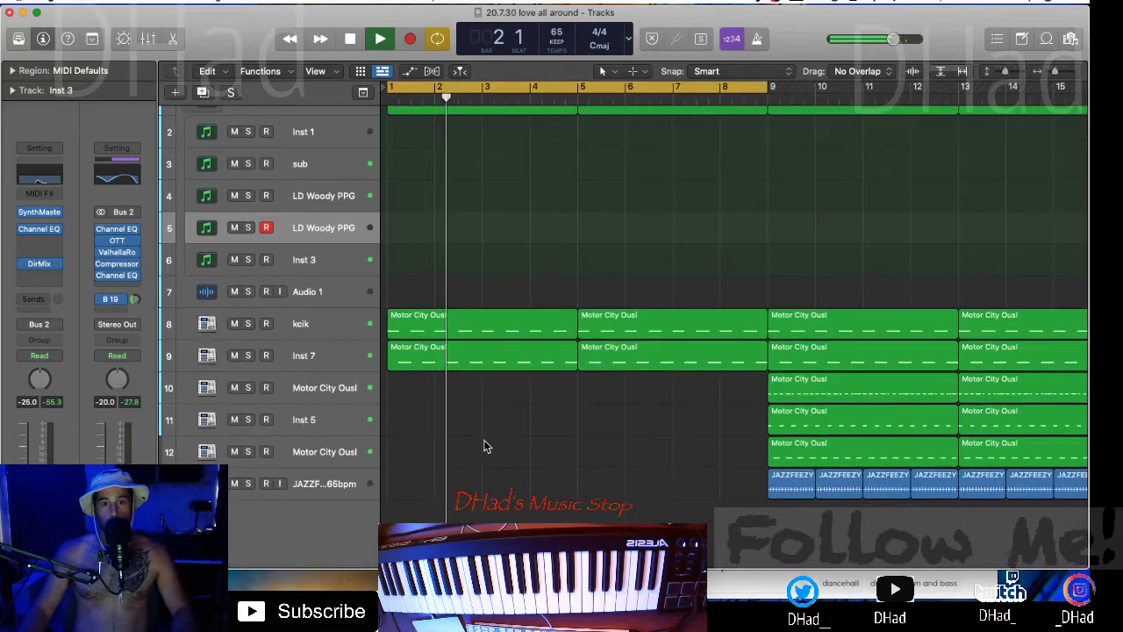
drag(493, 414, 471, 271)
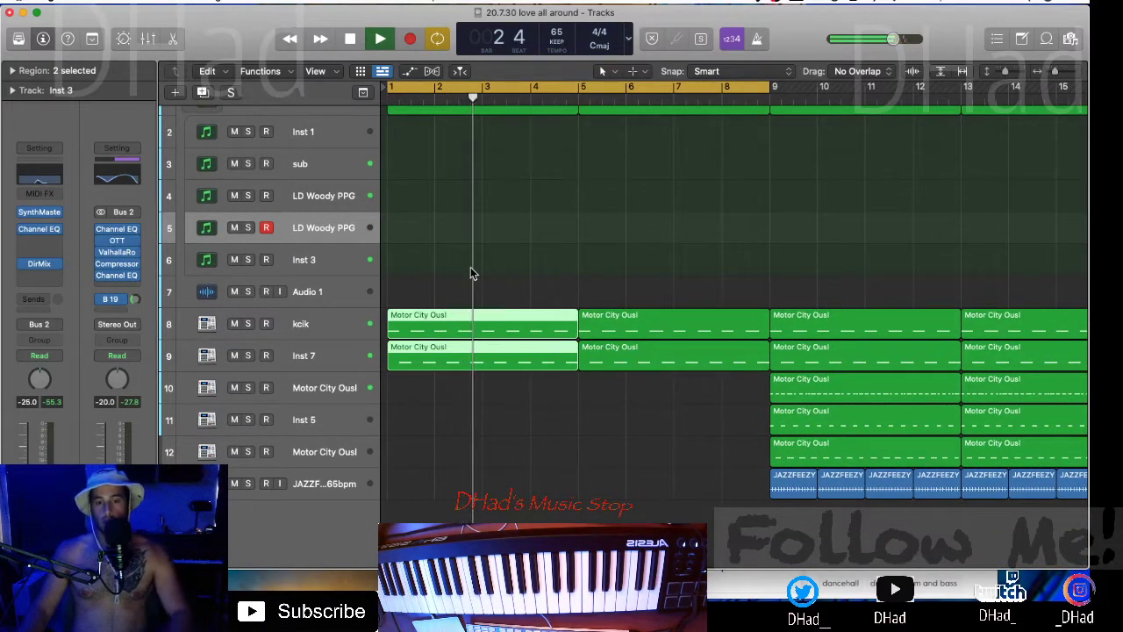
key(Delete)
key(Return)
- Extend the cycle range to bar 13 and place the Sum 2 regions of bars 1 to 8 on Inst 1, sub and both LD Woody PPG tracks
scroll(470, 266, up, 2)
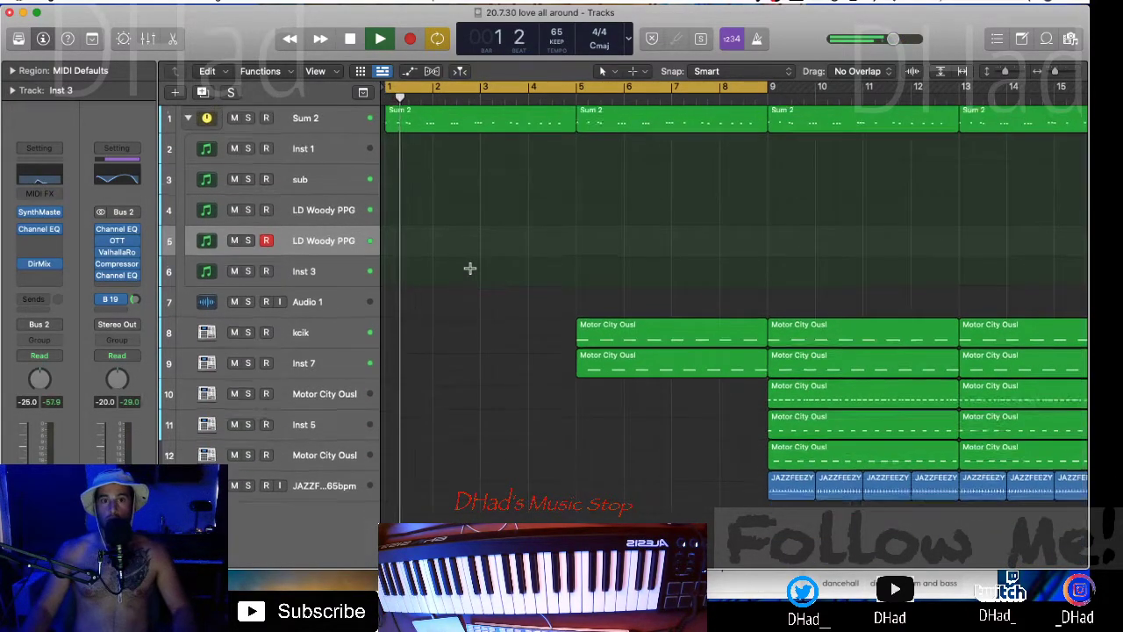
key(super+Up)
key(super+Up)
drag(772, 86, 960, 86)
drag(651, 200, 503, 207)
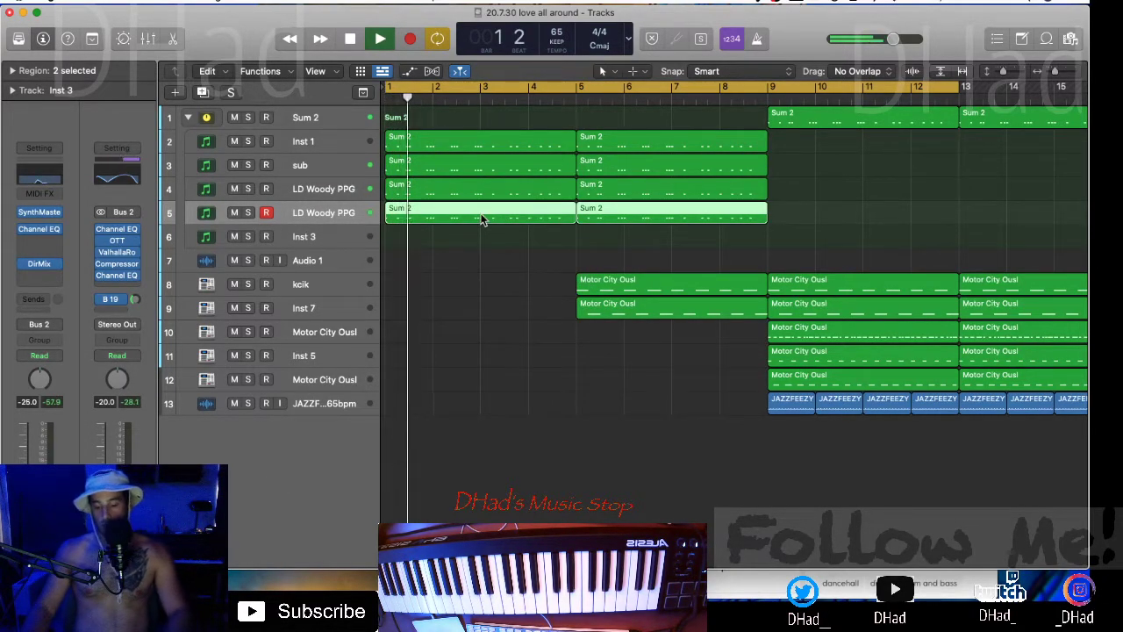
- Try the two Sum 2 regions on Inst 3 instead of the second LD Woody PPG track, playing from the start
key(Delete)
click(570, 193)
shift+click(542, 194)
drag(542, 195, 539, 239)
key(Return)
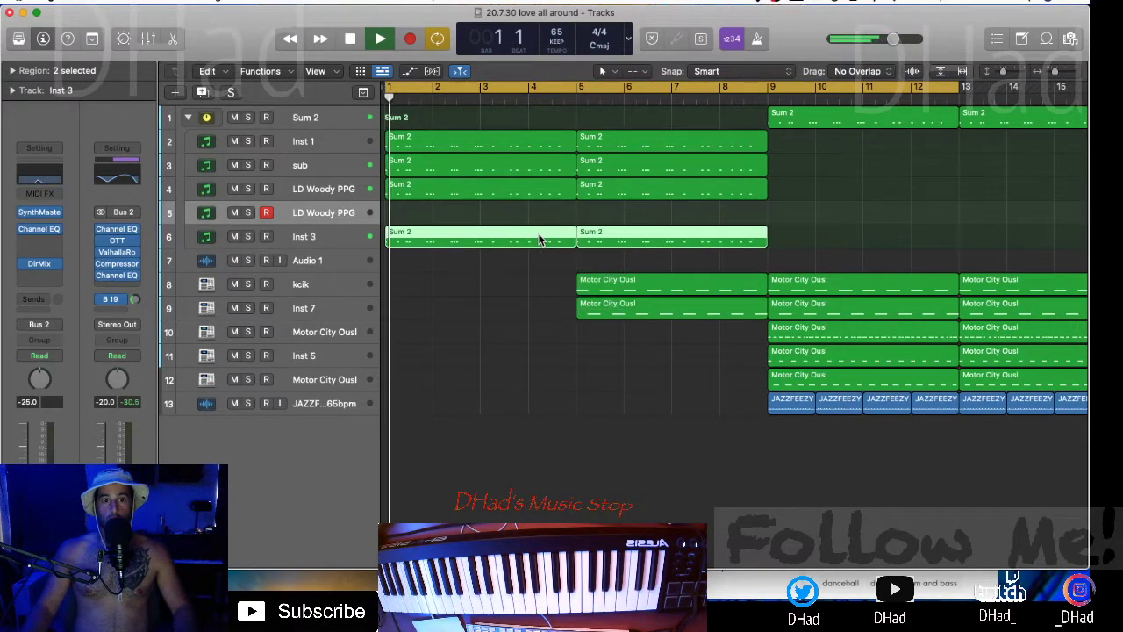
- Remove the two regions from Inst 3, put copies back on the second LD Woody PPG track and replay from the start
key(Delete)
drag(662, 221, 562, 210)
key(Return)
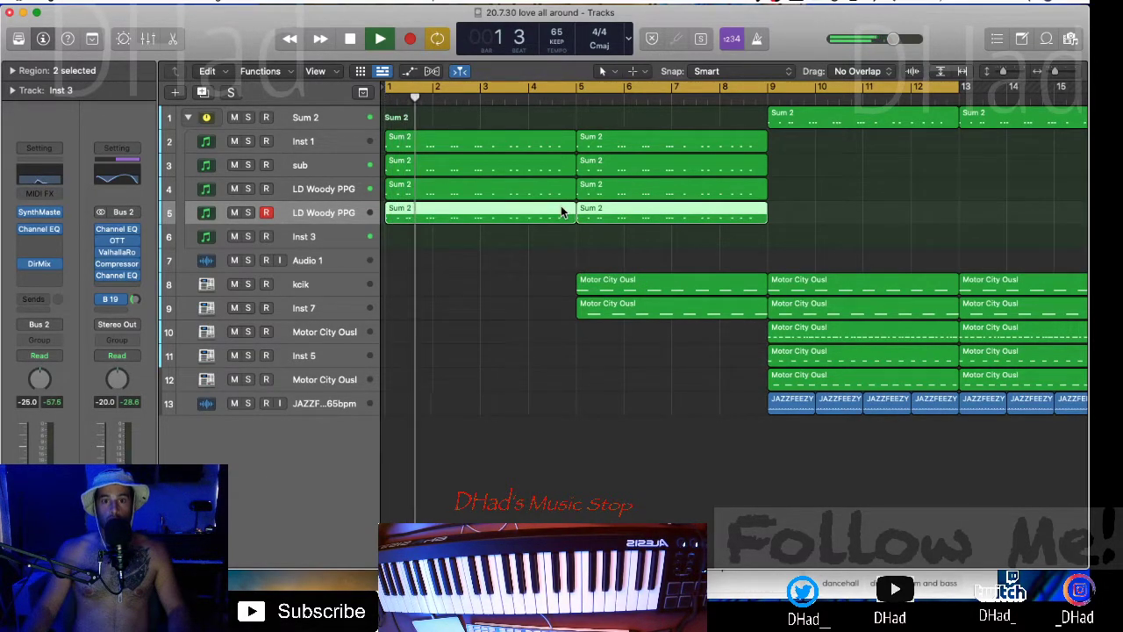
- Set the cycle range to bars 9 to 17
scroll(562, 212, down, 3)
scroll(562, 212, left, 5)
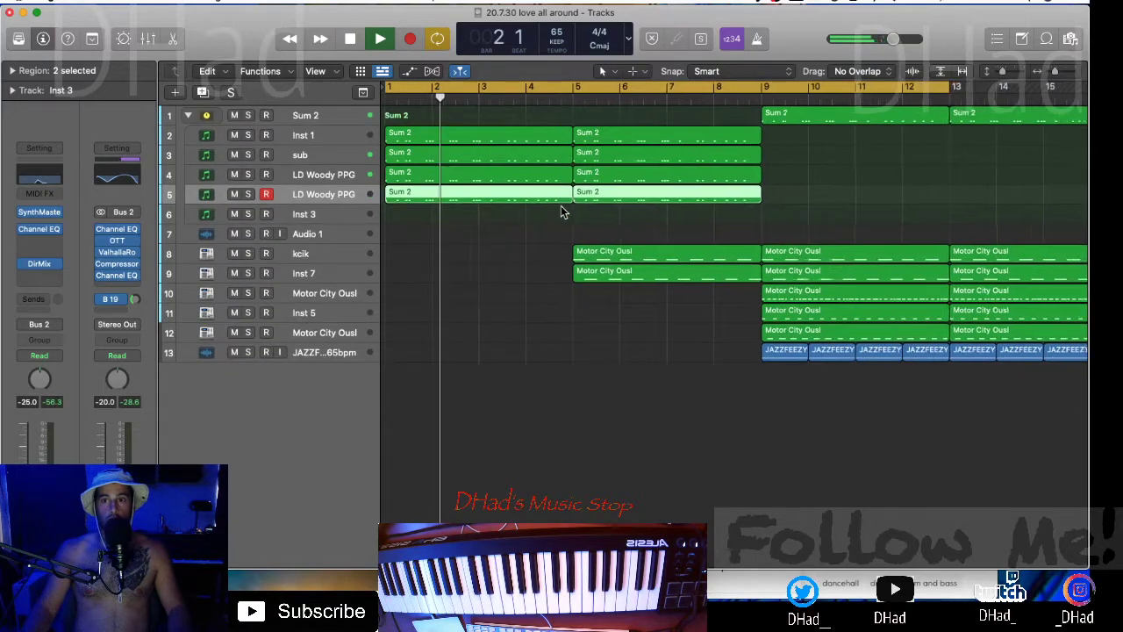
drag(576, 86, 763, 84)
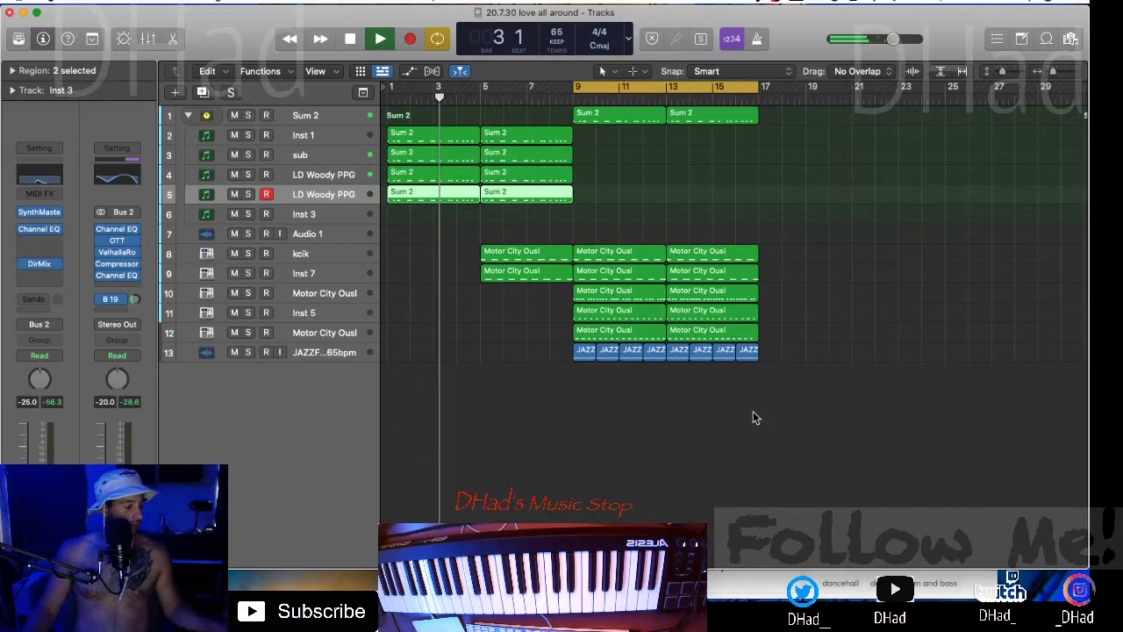
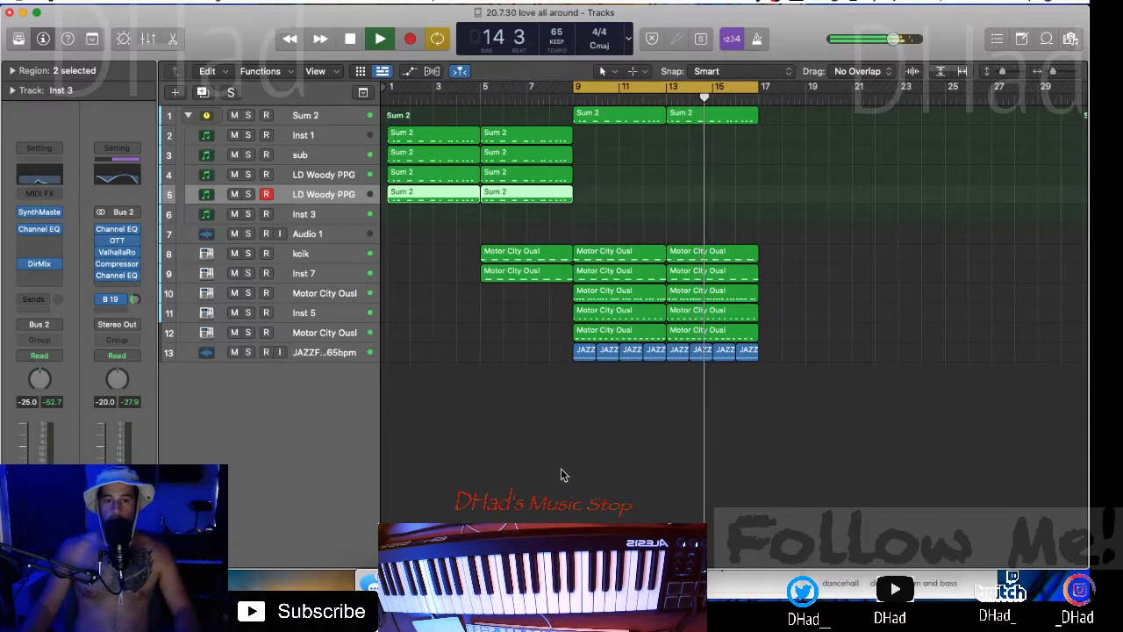
- Rebalance the drum tracks: set kcik to -27.5 dB, adjust the Motor City and Inst 5 volumes, and pan Inst 5 and the last Motor City track
click(364, 254)
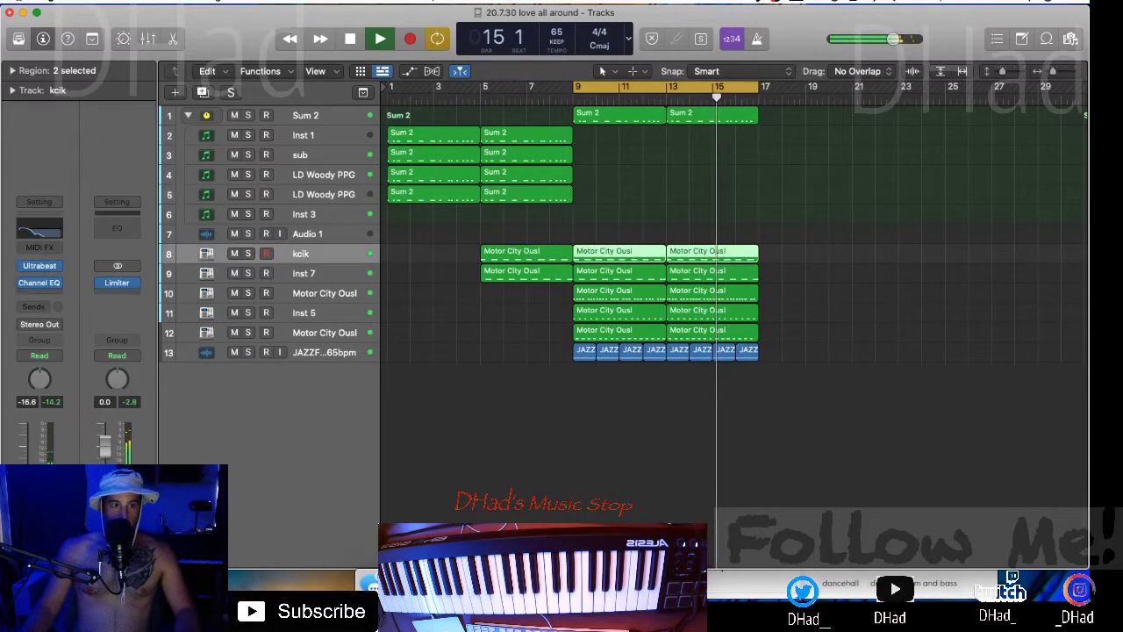
scroll(349, 257, up, 4)
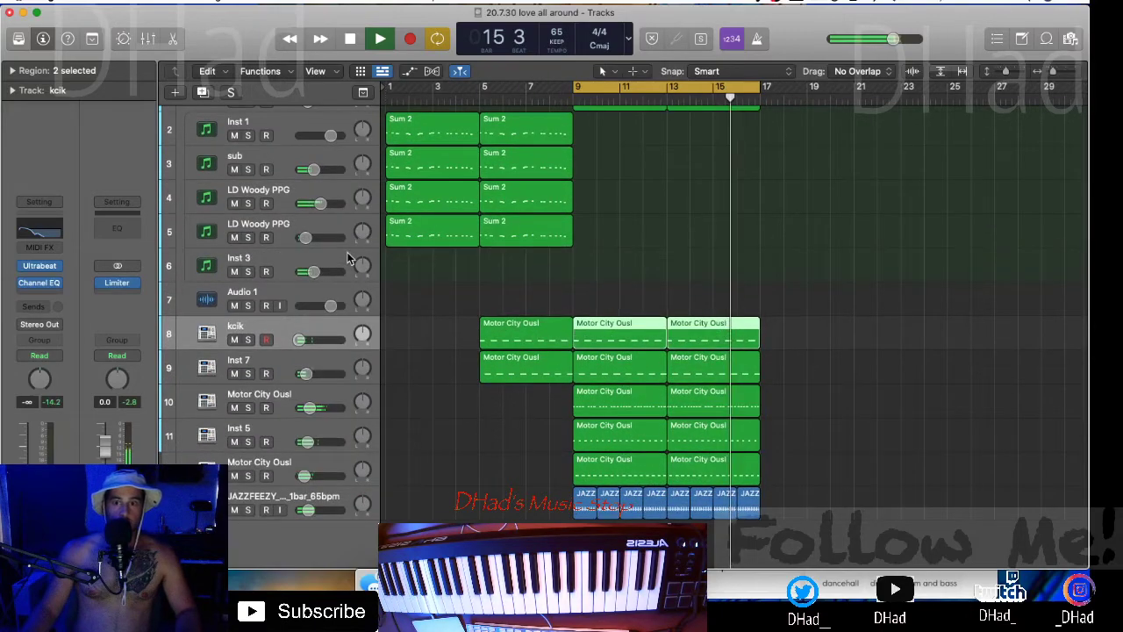
drag(318, 411, 306, 408)
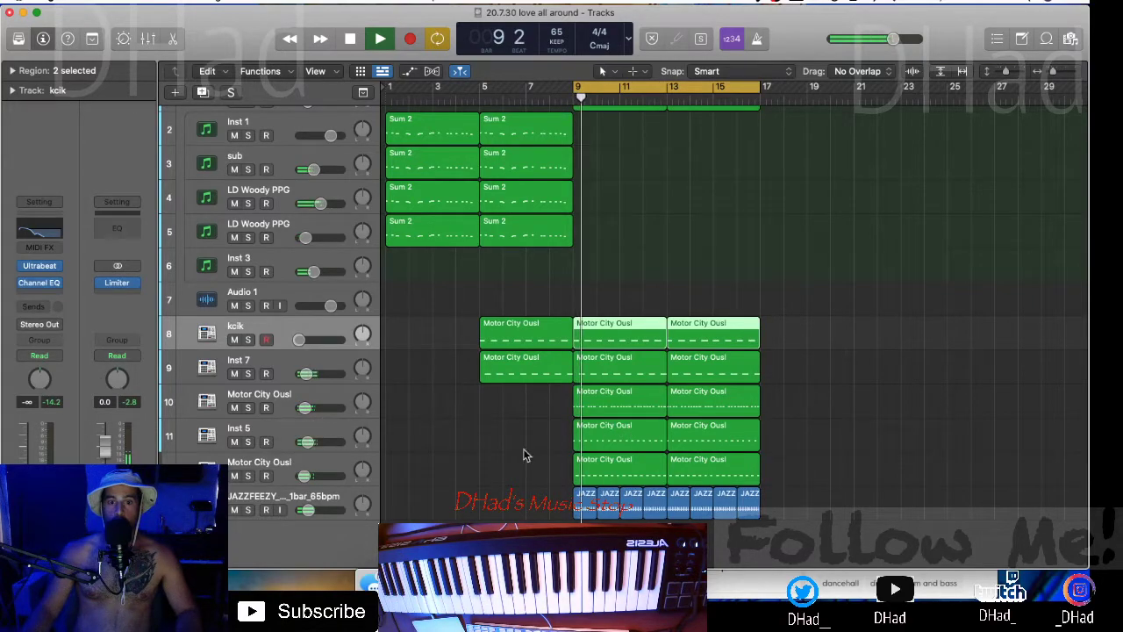
drag(305, 476, 308, 441)
drag(363, 471, 362, 482)
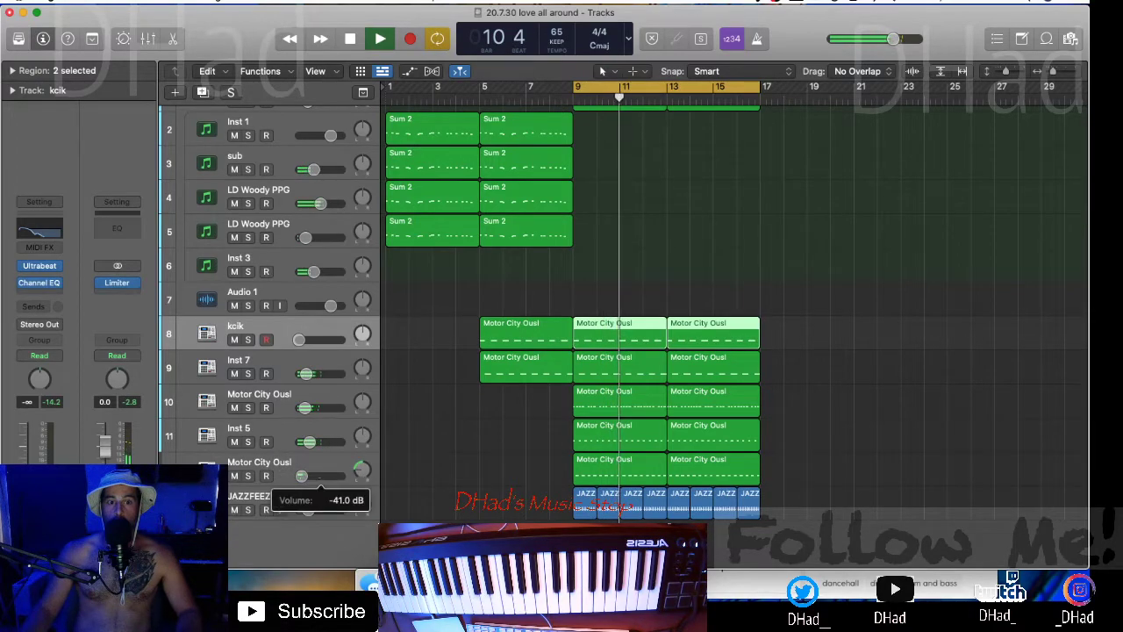
drag(309, 441, 303, 476)
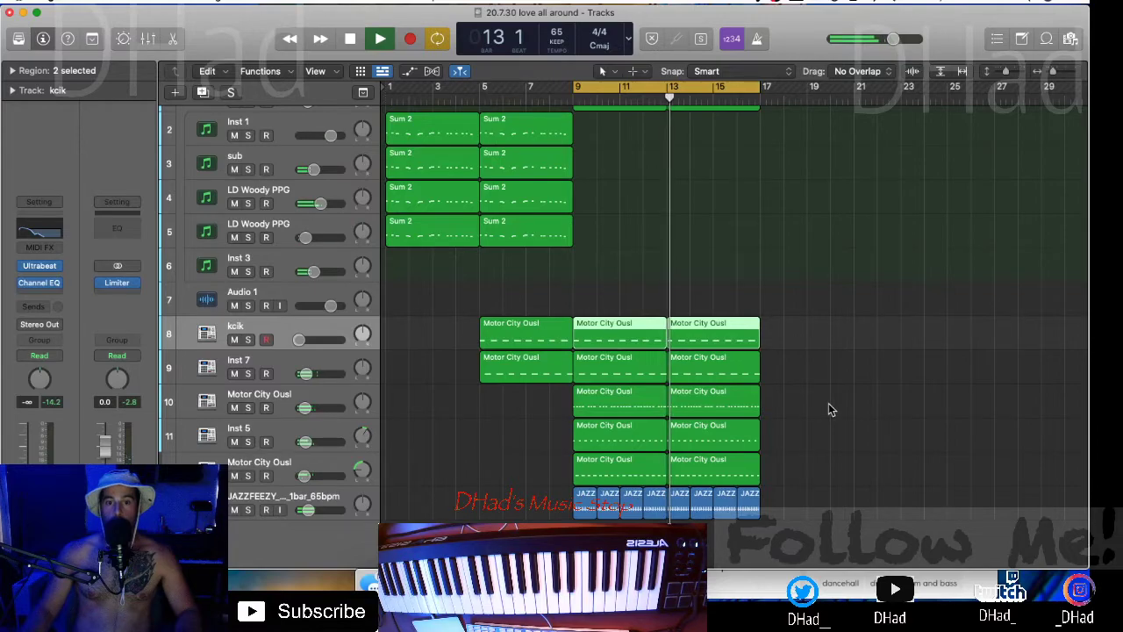
drag(307, 373, 303, 339)
- In the kcik track's Channel EQ, raise the high cut to 20000 Hz and boost 820 Hz by 5.6 dB with a wide band
click(39, 282)
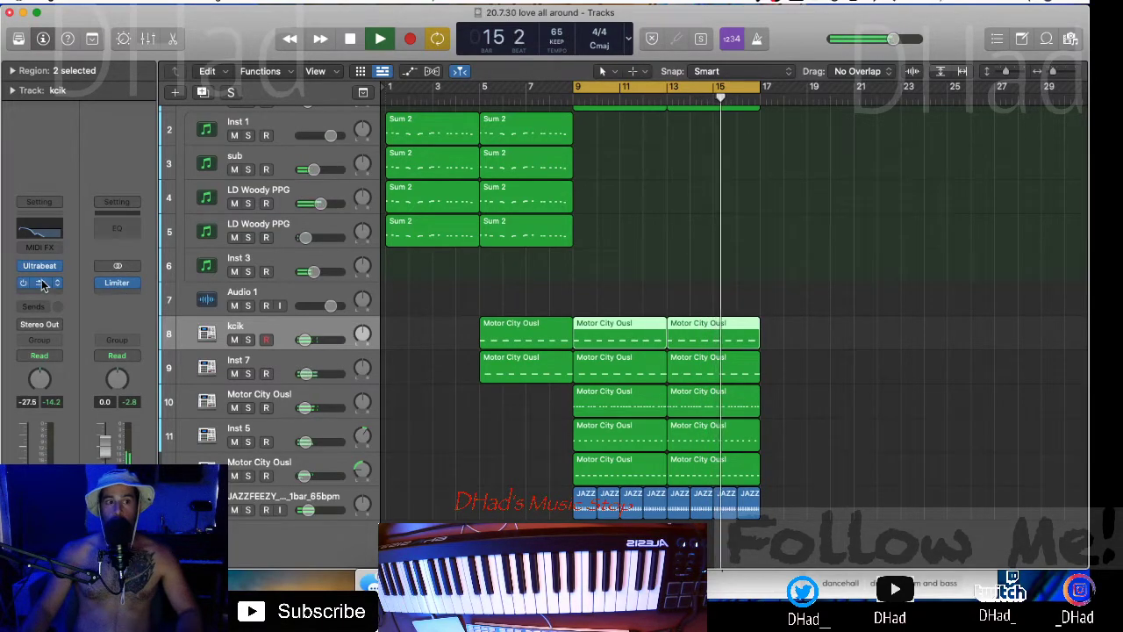
drag(549, 331, 530, 363)
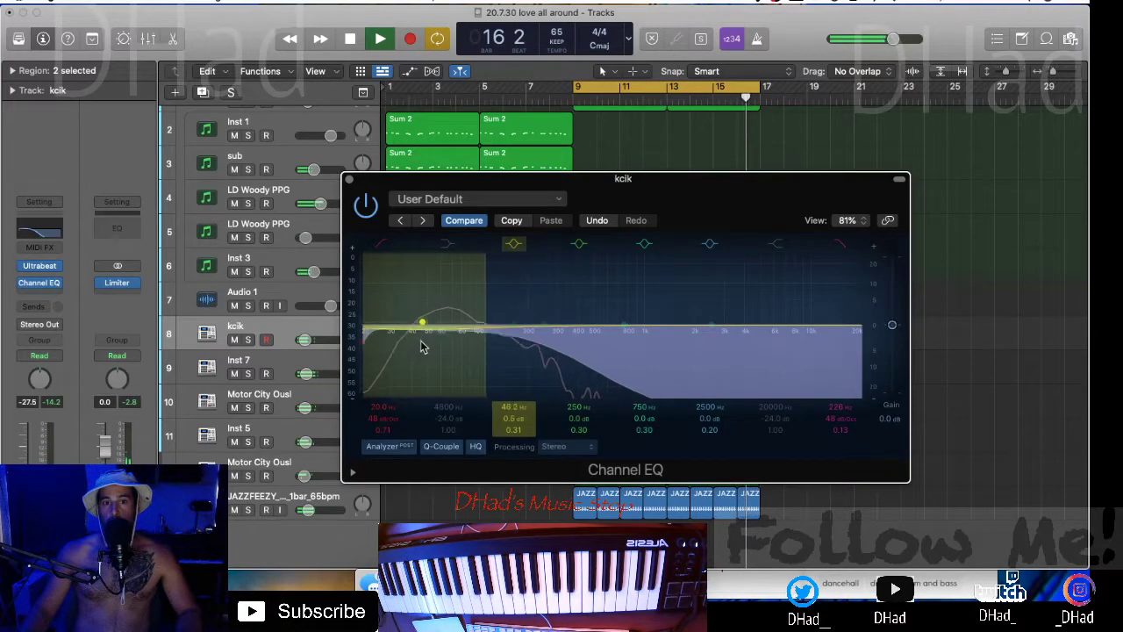
drag(436, 349, 539, 342)
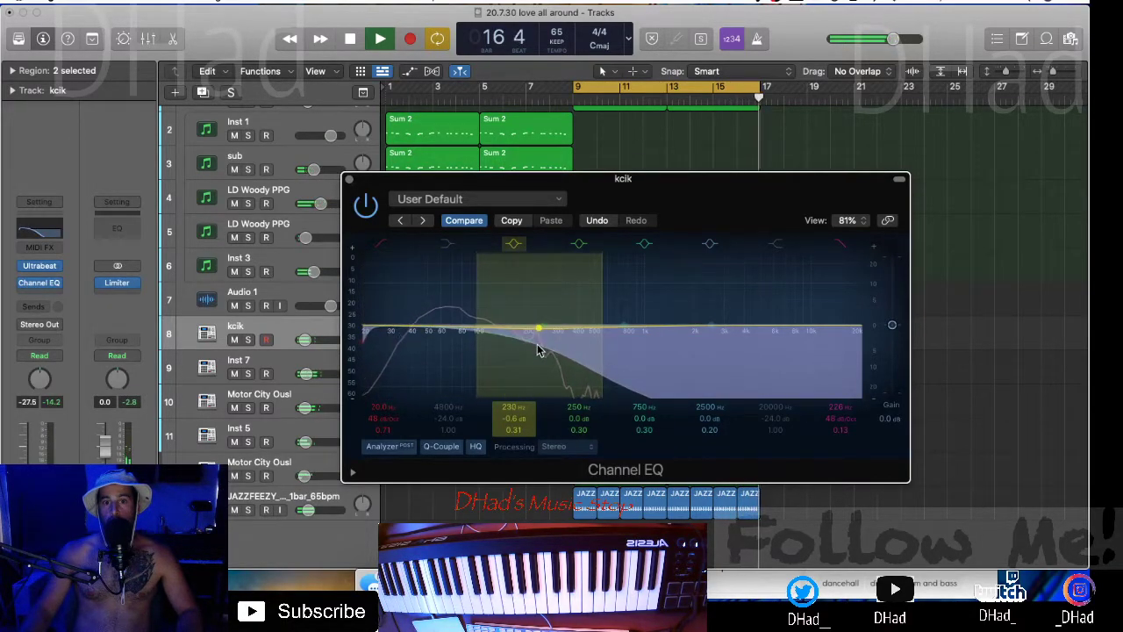
drag(476, 359, 623, 373)
drag(532, 367, 867, 381)
drag(752, 280, 660, 276)
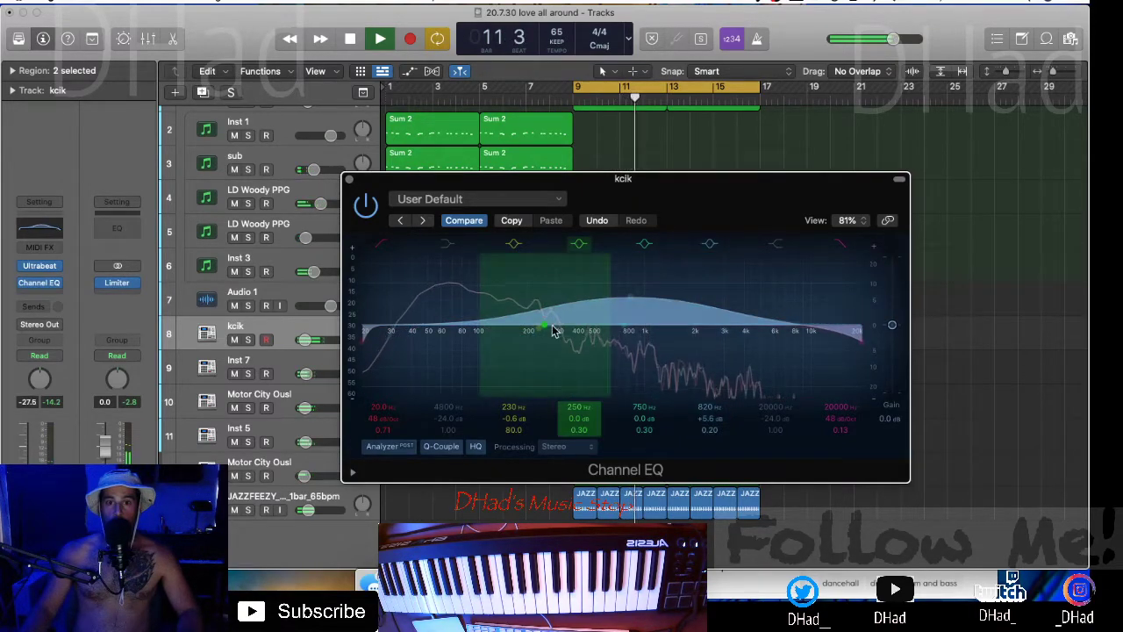
- Cut the kcik EQ by 7.2 dB just below 200 Hz, then tame its midrange boost and roll off the highs
drag(552, 338, 519, 350)
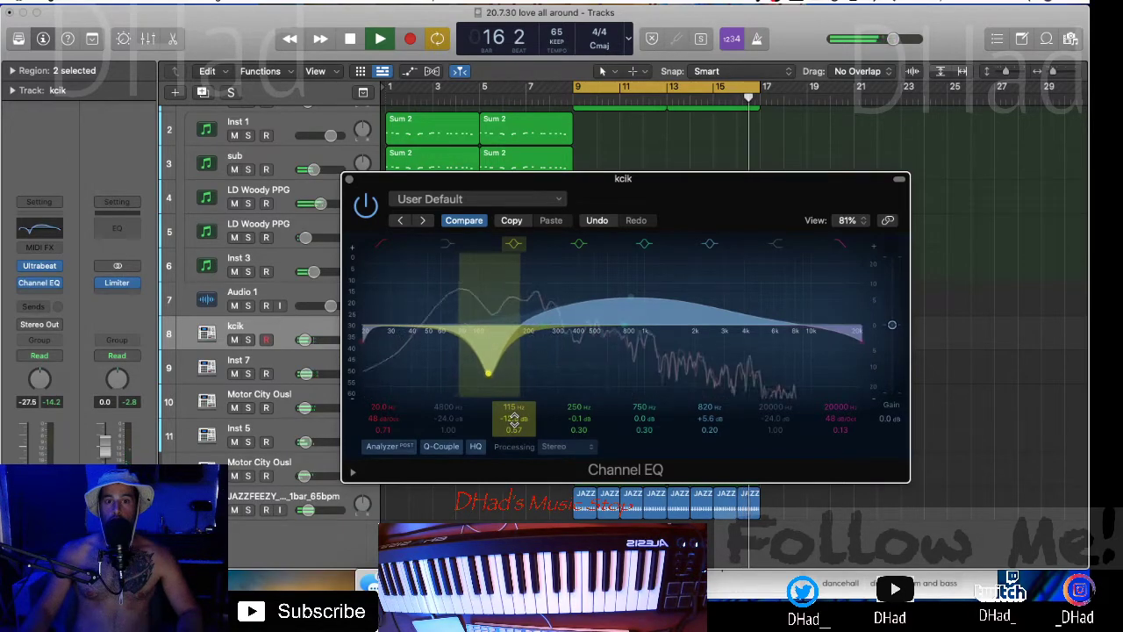
drag(514, 420, 514, 404)
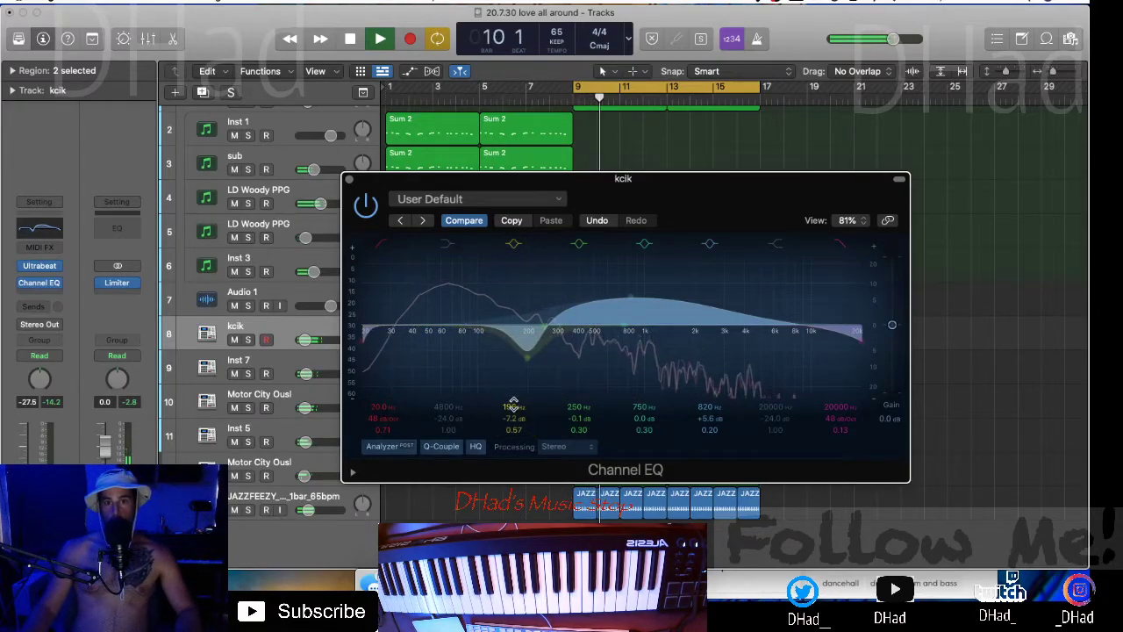
drag(667, 305, 688, 322)
drag(834, 334, 658, 351)
click(351, 179)
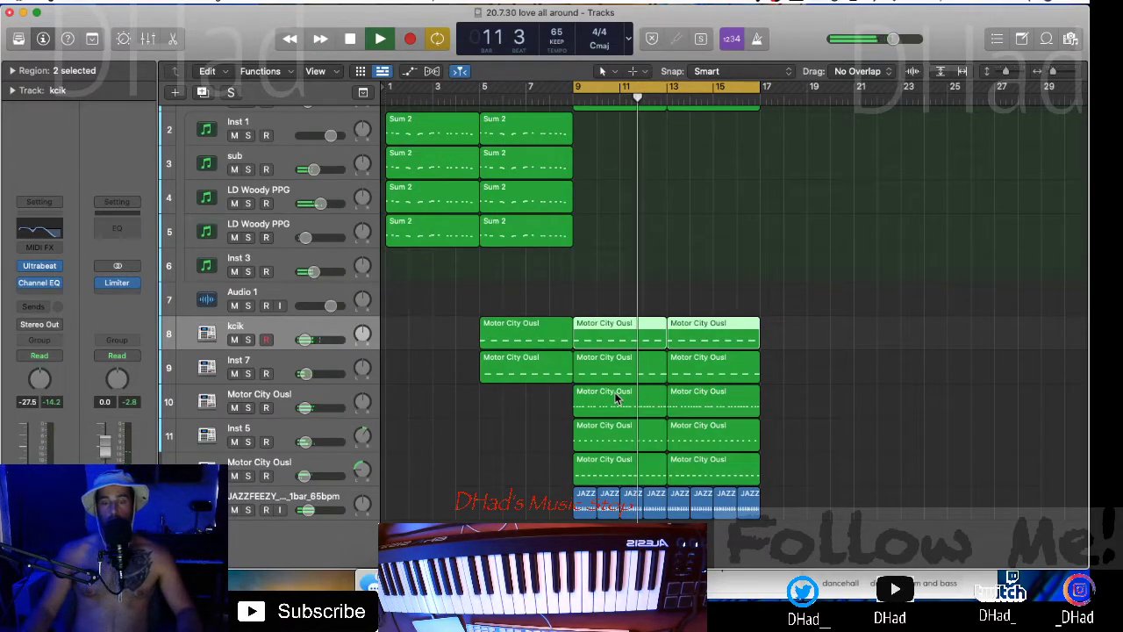
- Turn off the cycle range and replay the arrangement from the start
scroll(615, 398, down, 1)
key(space)
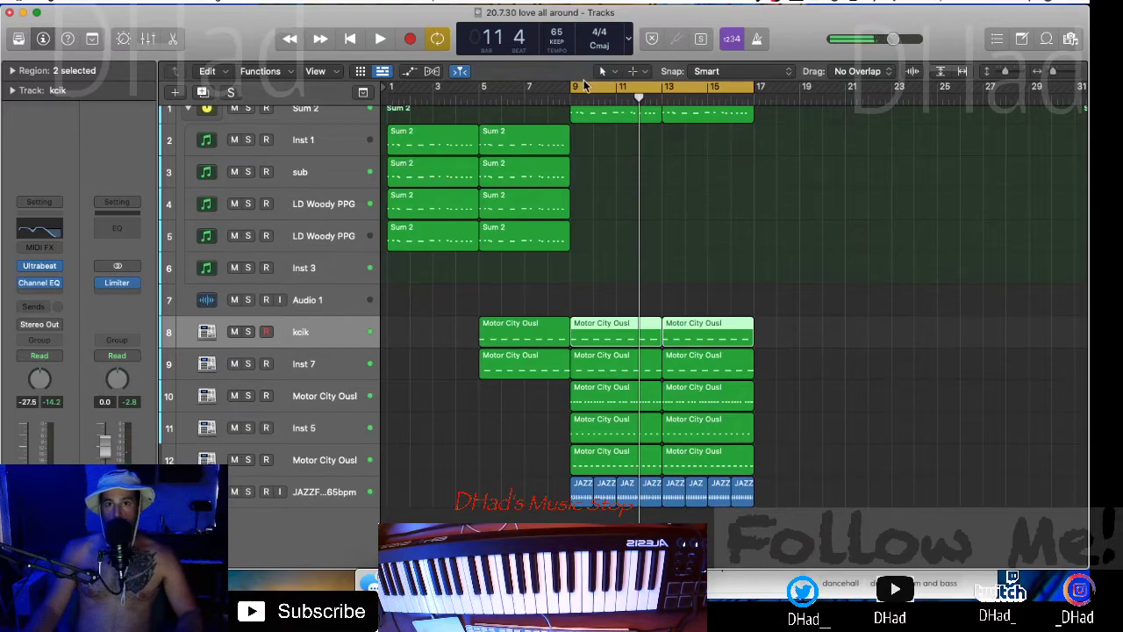
click(585, 85)
click(349, 39)
key(space)
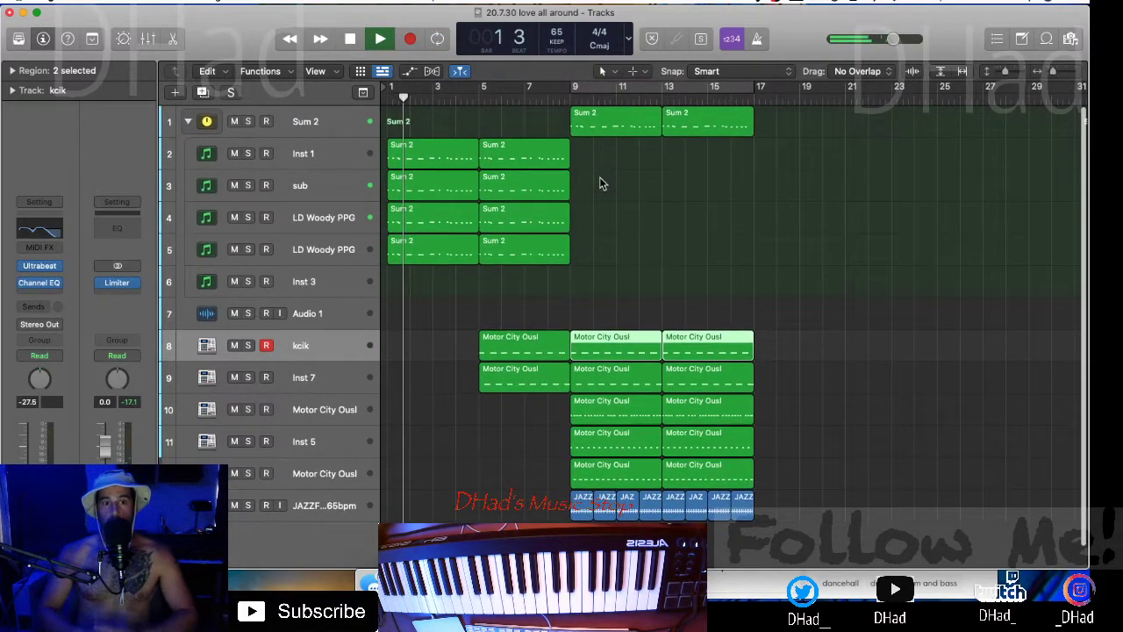
- Move the two Inst 1 regions back onto Sum 2 and delete the regions on sub and both LD Woody PPG tracks
click(284, 291)
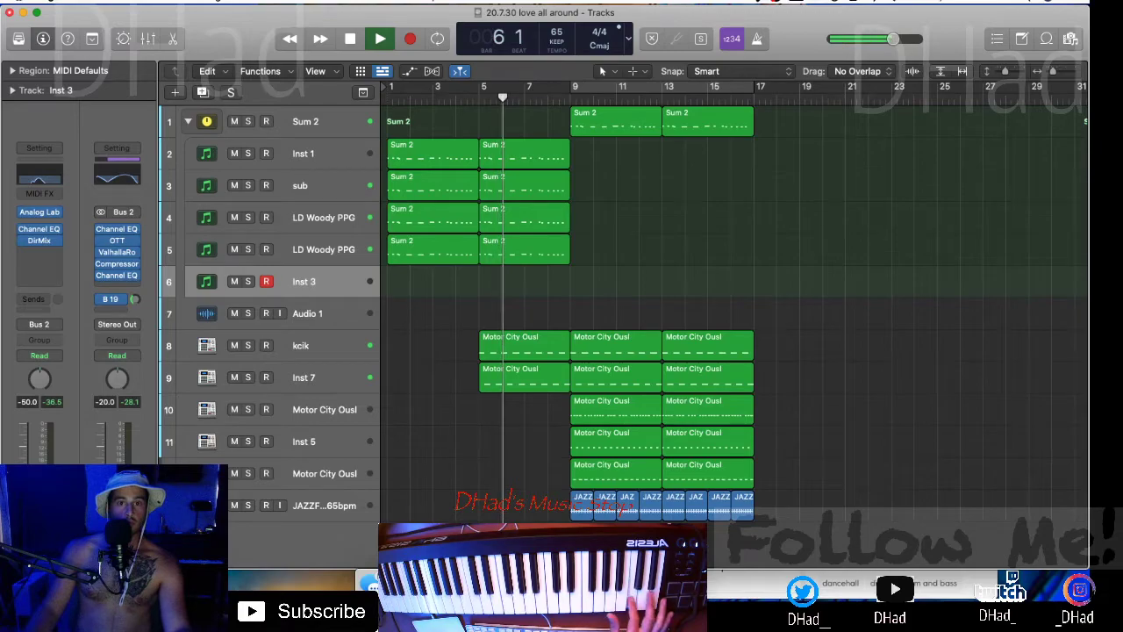
click(524, 161)
shift+click(416, 158)
drag(416, 158, 415, 131)
drag(630, 248, 383, 194)
key(Delete)
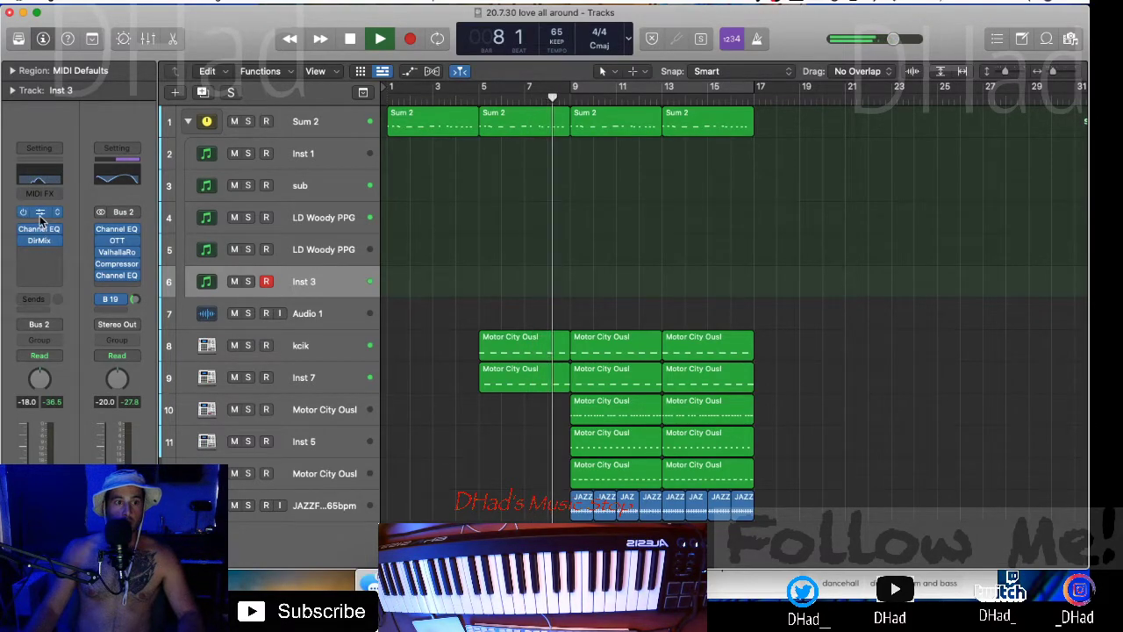
- Open Analog Lab on Inst 3, enlarge its preset browser and load the Blue Strings pad
mouse_move(39, 220)
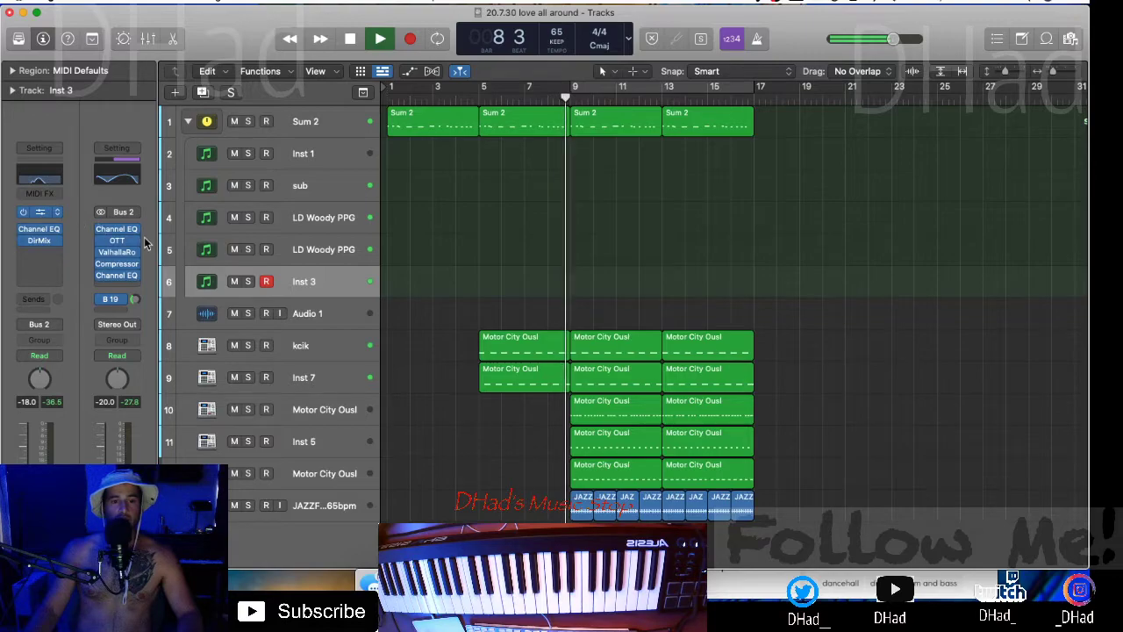
double_click(322, 289)
drag(355, 182, 181, 42)
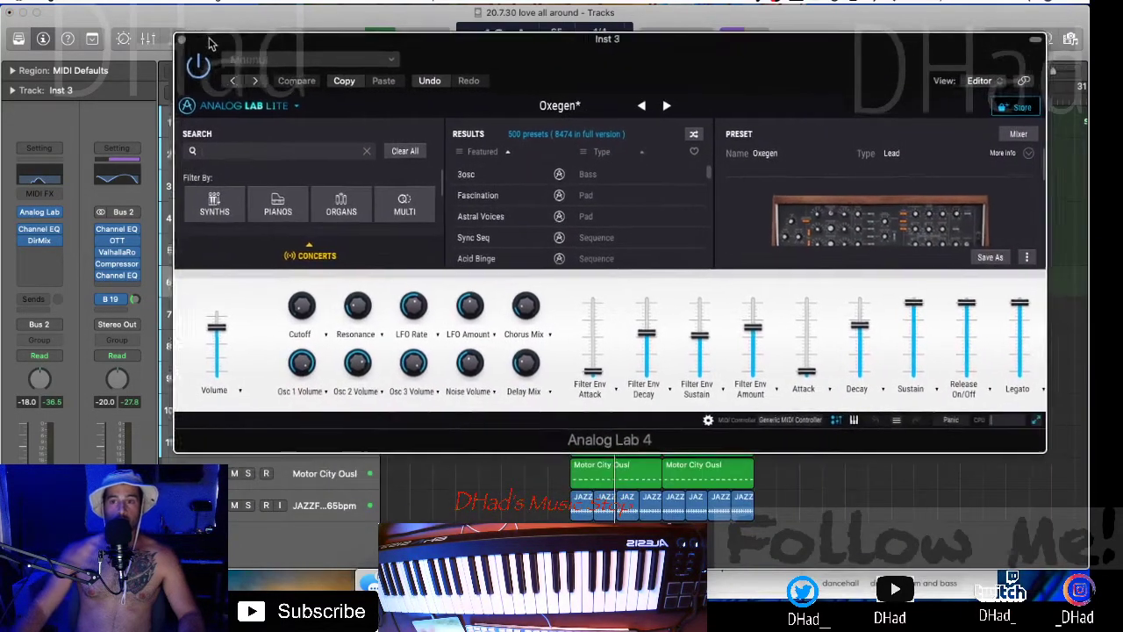
click(1038, 423)
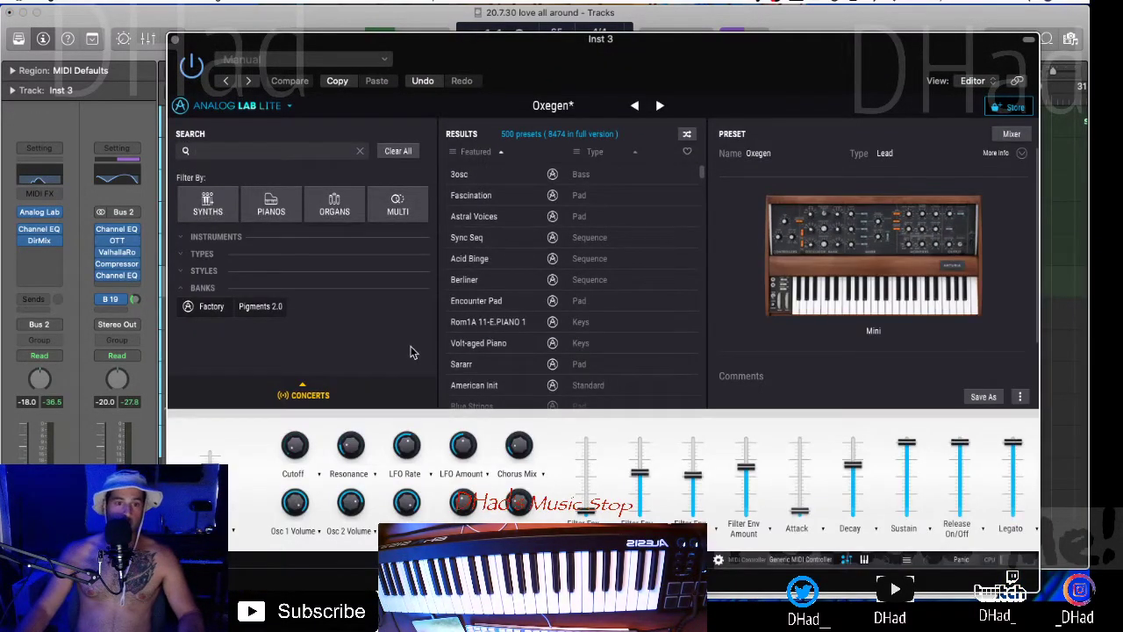
scroll(500, 334, down, 2)
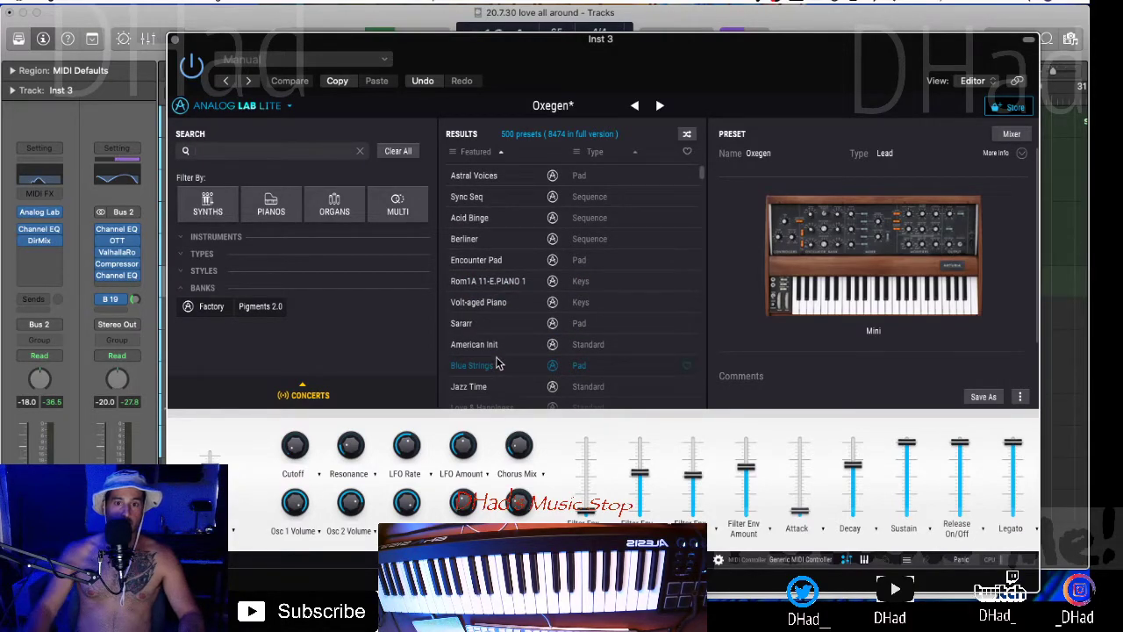
click(497, 364)
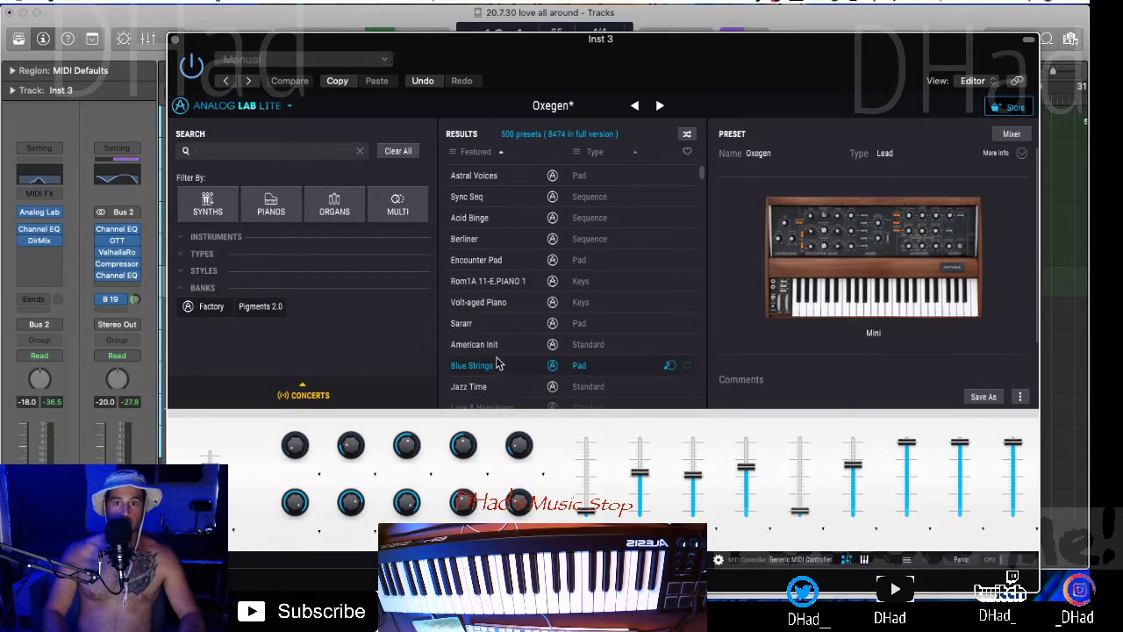
- Filter the presets by synths, load Strawberry Flutes on Inst 3 and set the track volume to -2.3 dB
click(220, 205)
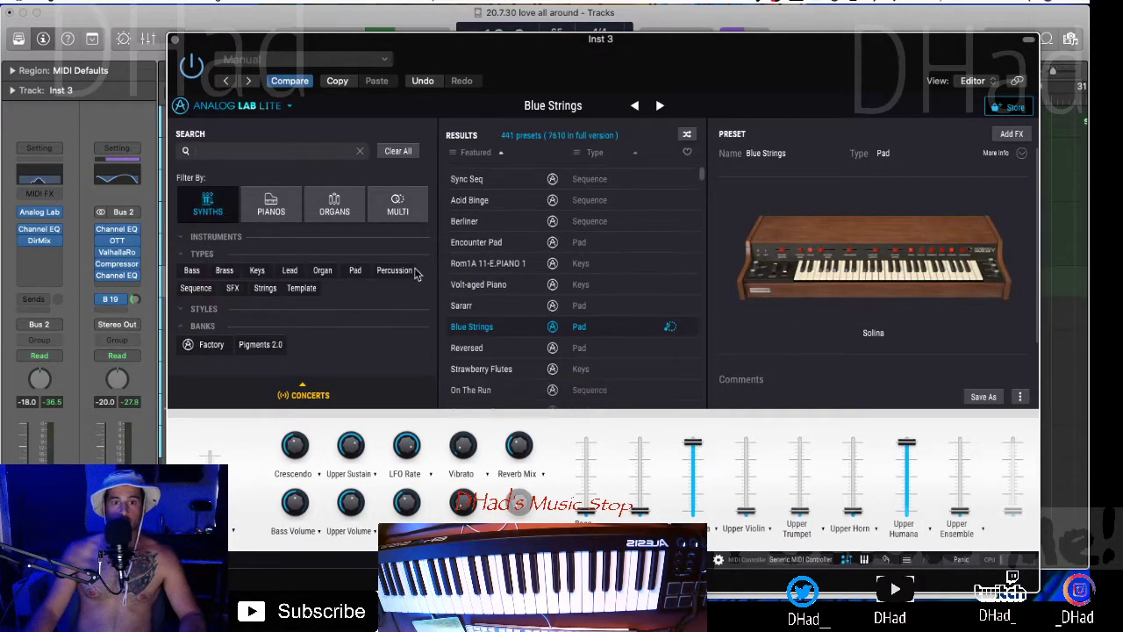
click(502, 368)
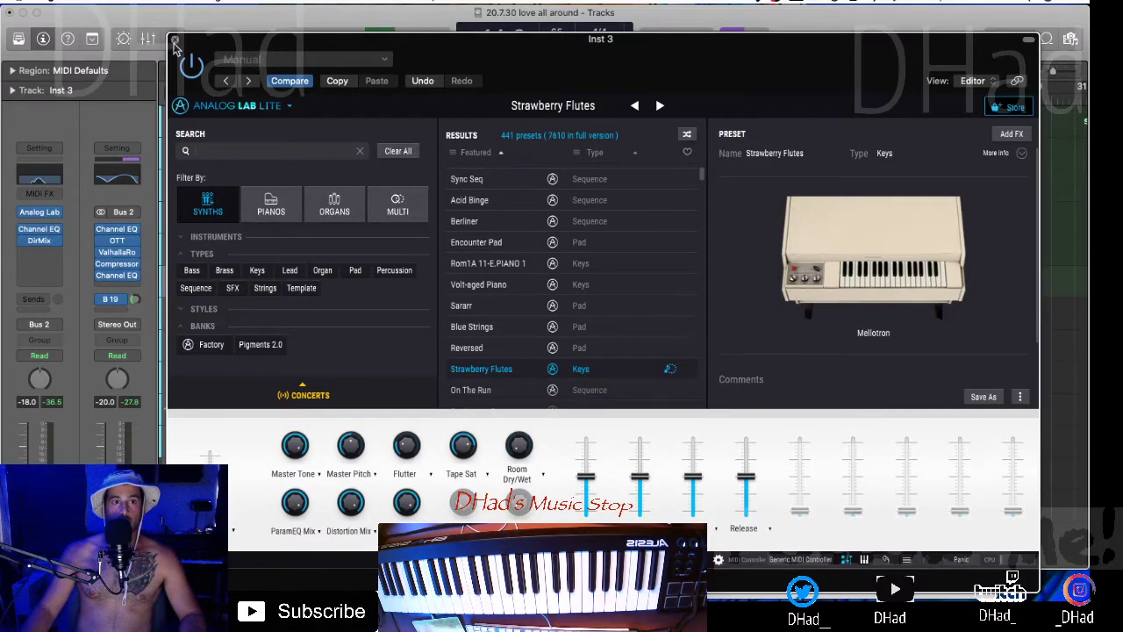
click(175, 42)
drag(28, 449, 27, 454)
- Stop playback and copy the Sum 2 regions of bars 1 to 8 over bars 9 to 16
scroll(457, 279, down, 3)
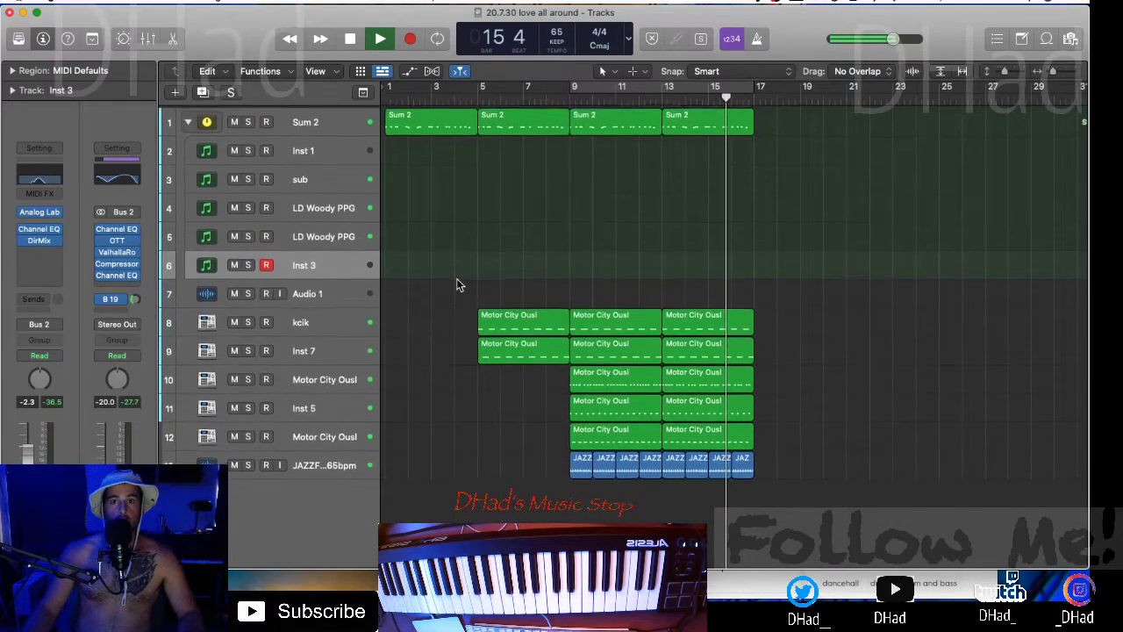
drag(575, 189, 598, 121)
click(647, 196)
key(space)
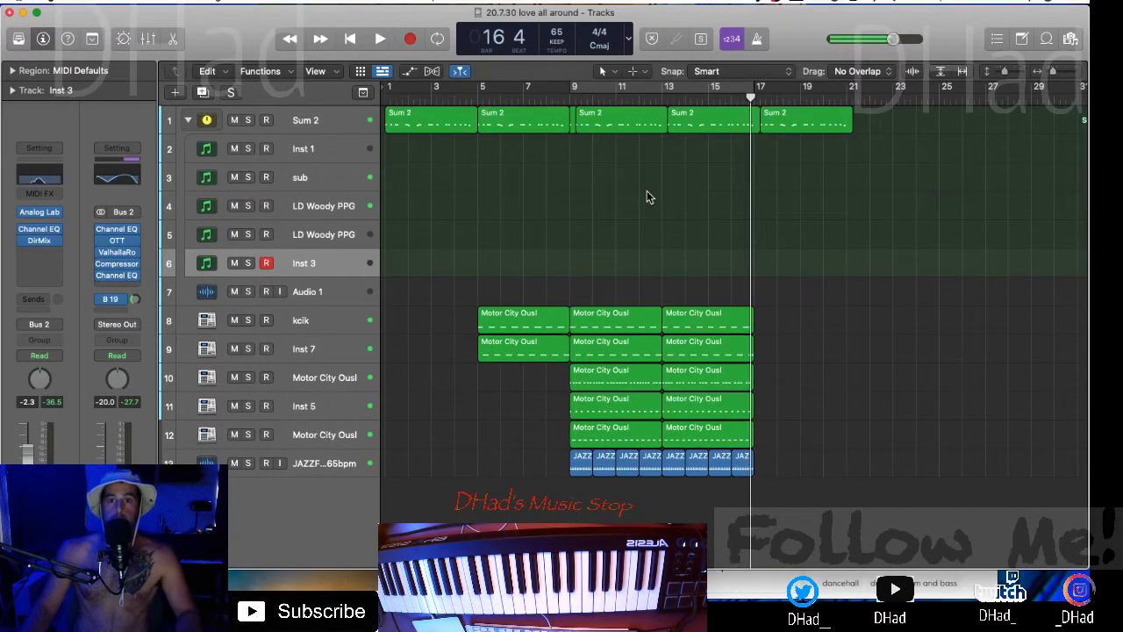
drag(463, 154, 645, 127)
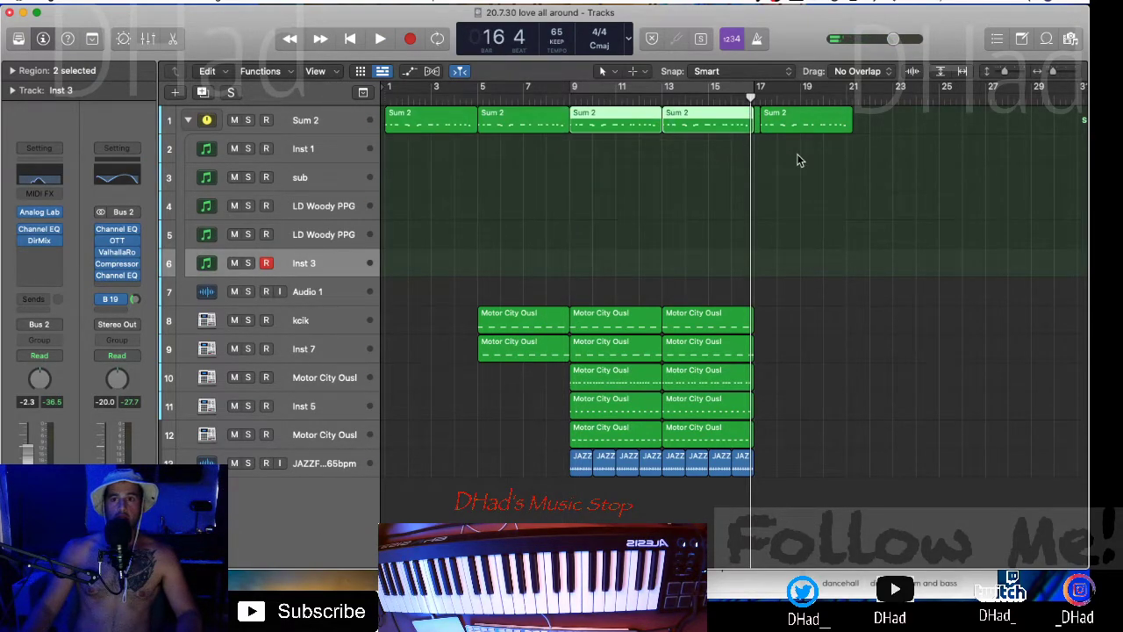
- Delete the leftover Sum 2 region and fragments past bar 17
click(786, 125)
key(Delete)
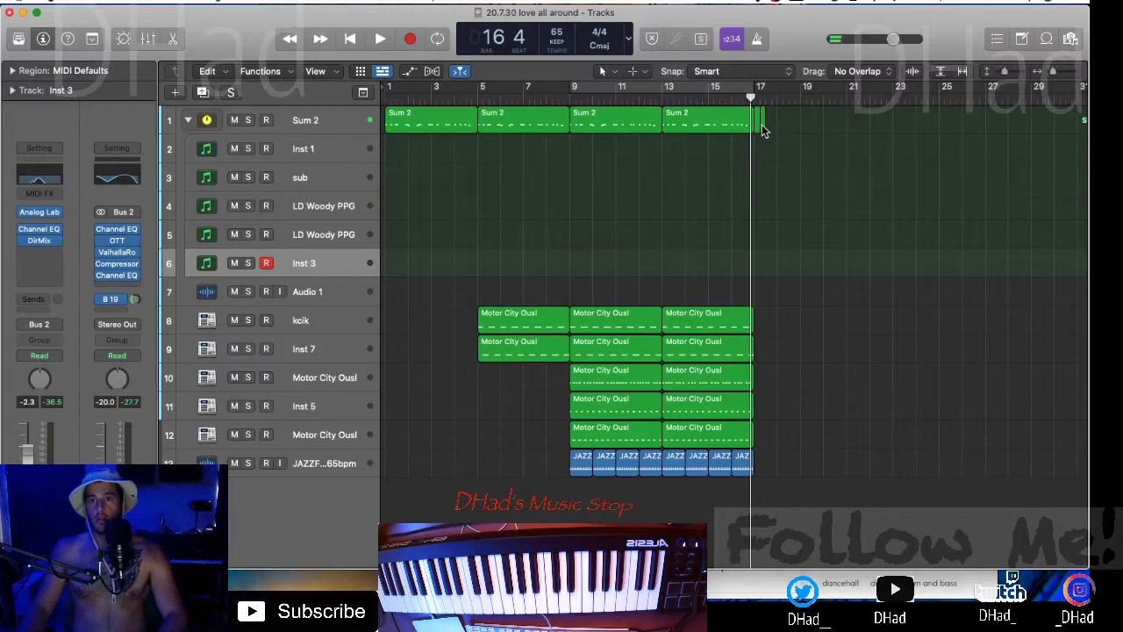
key(Delete)
drag(796, 156, 759, 111)
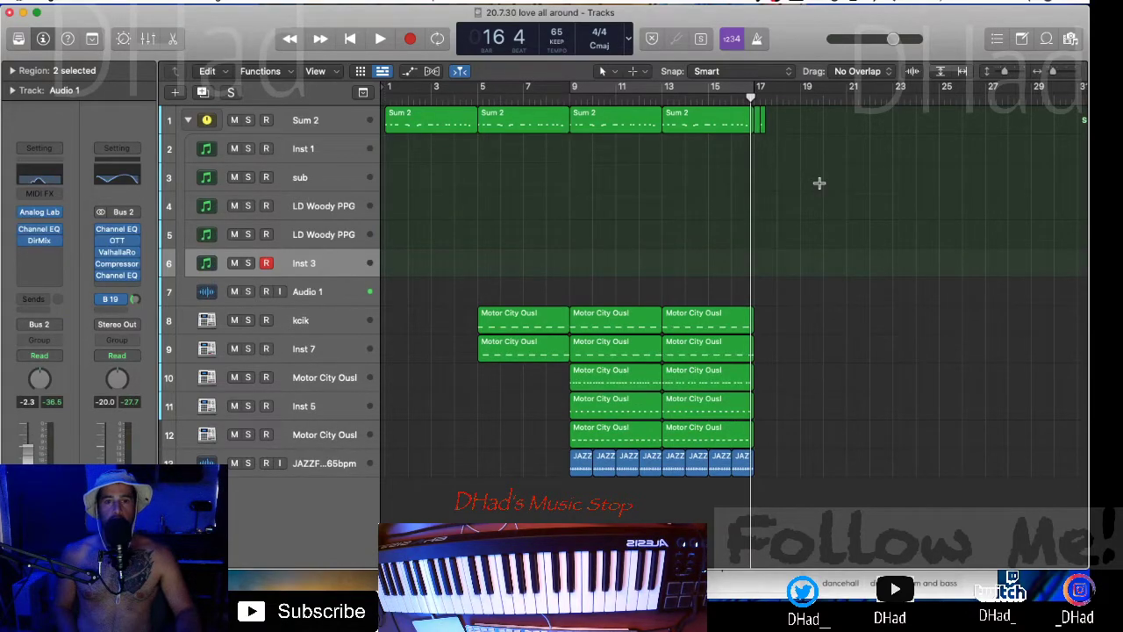
drag(811, 169, 761, 122)
key(Delete)
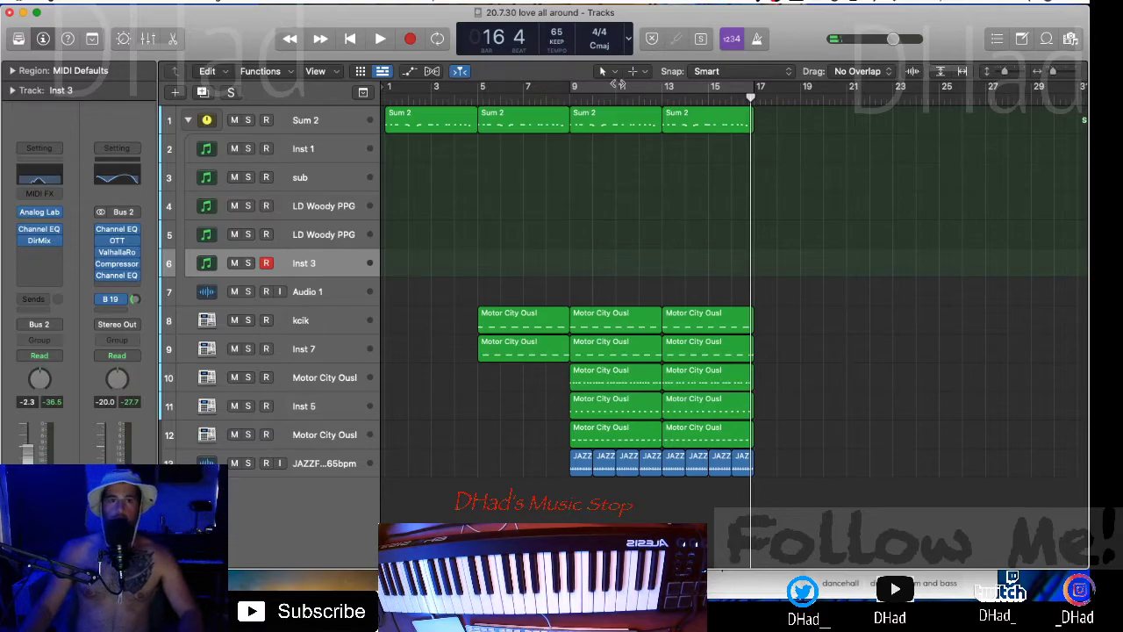
- Play from the start, reset Inst 3's volume to 0.0 dB and bypass its DirMix plug-in
click(373, 38)
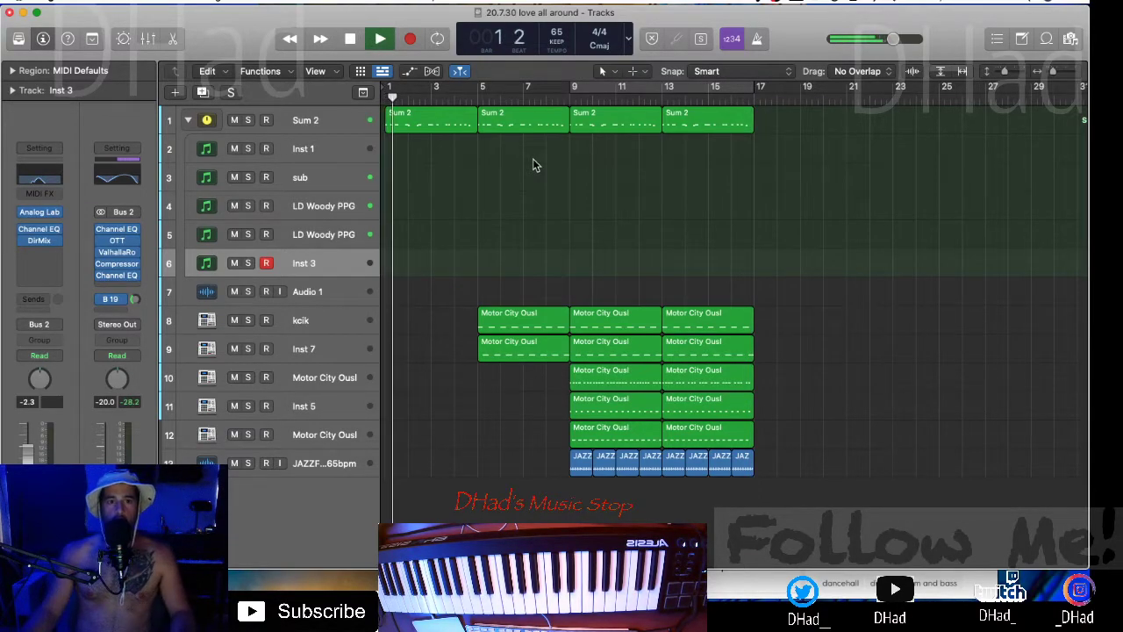
alt+click(28, 451)
drag(25, 229, 26, 240)
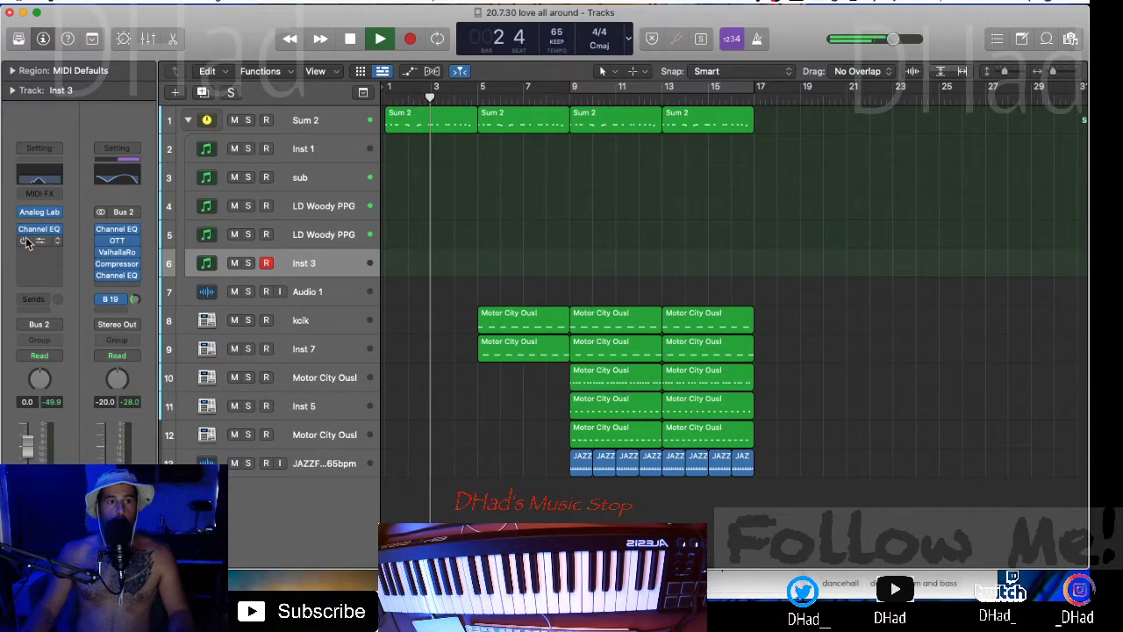
- Adjust Inst 3's Channel EQ, setting the high cut to 815 Hz and the low cut to 20 Hz
click(39, 229)
mouse_move(586, 360)
mouse_down()
mouse_move(681, 360)
mouse_move(830, 383)
mouse_move(620, 371)
mouse_up()
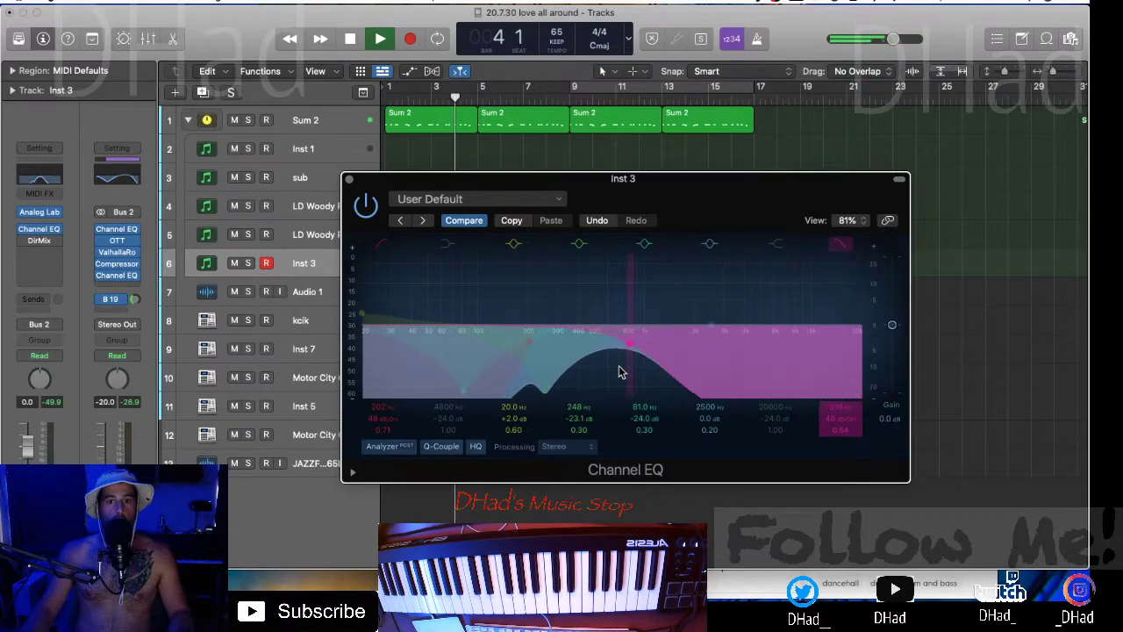
drag(553, 356, 368, 336)
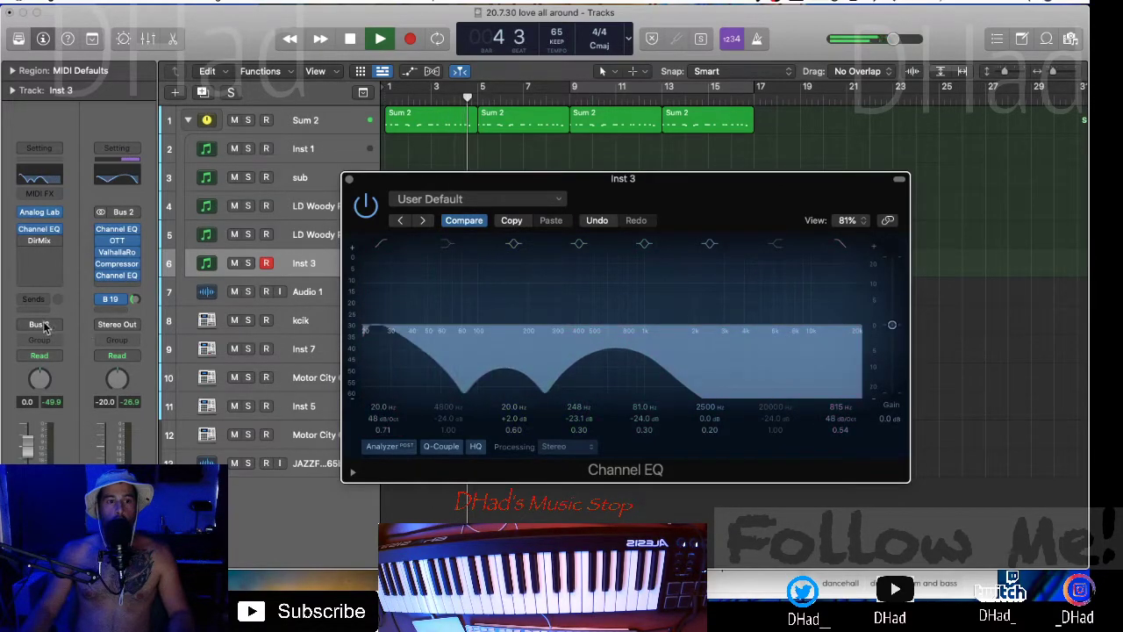
click(33, 451)
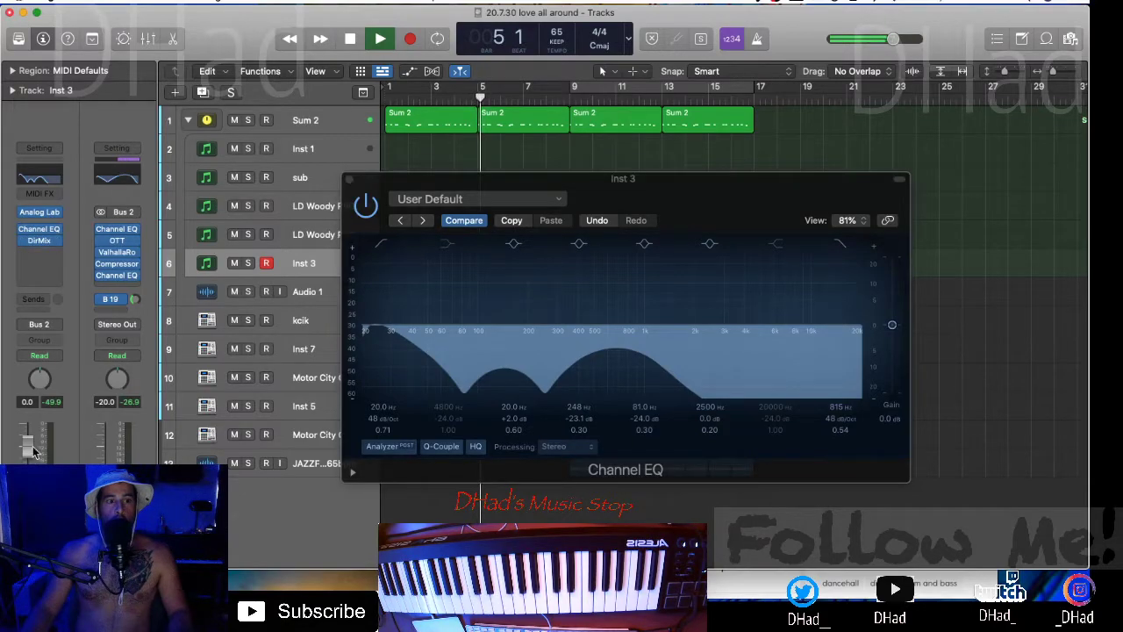
click(350, 181)
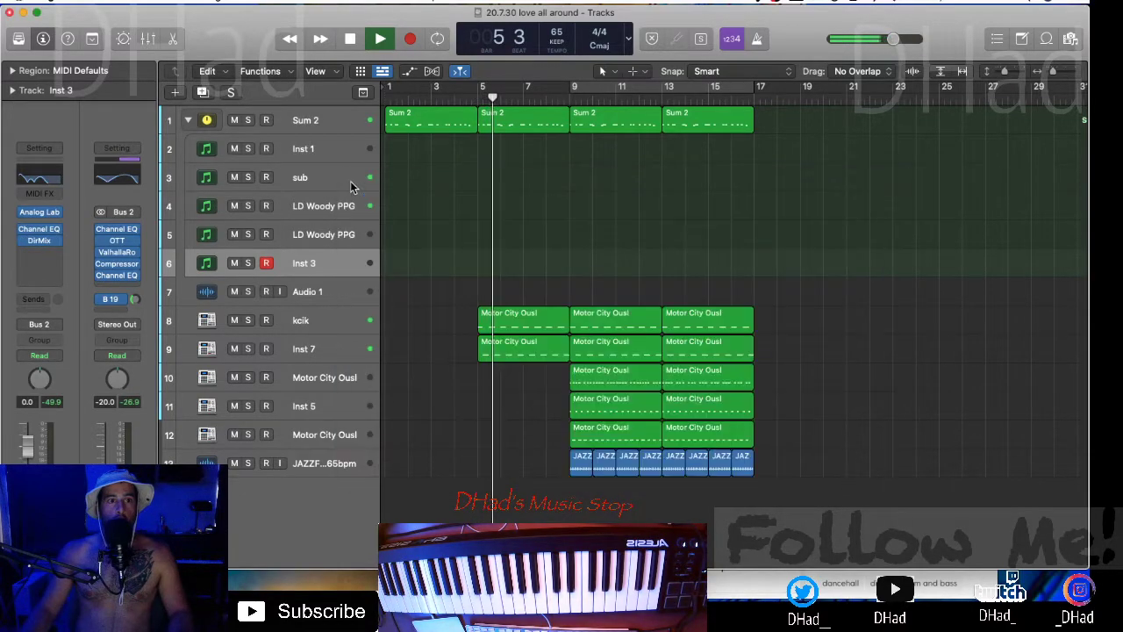
- Open the Direction Mixer on Inst 3 and widen its Spread to 2.00
click(55, 233)
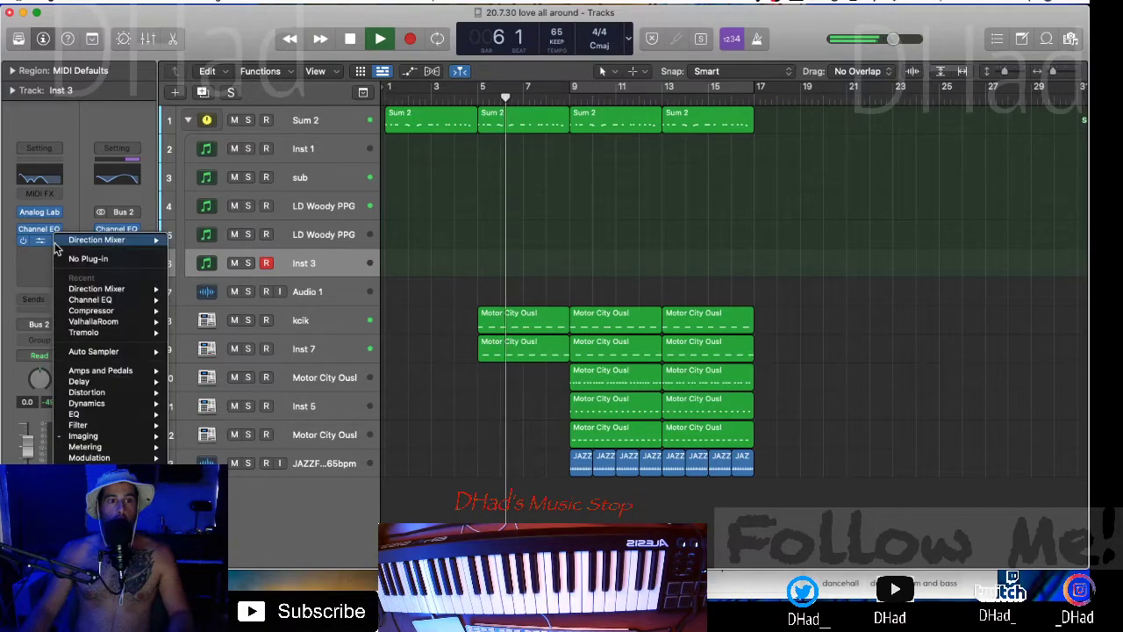
click(88, 309)
click(57, 241)
click(40, 242)
click(40, 240)
drag(505, 365, 584, 368)
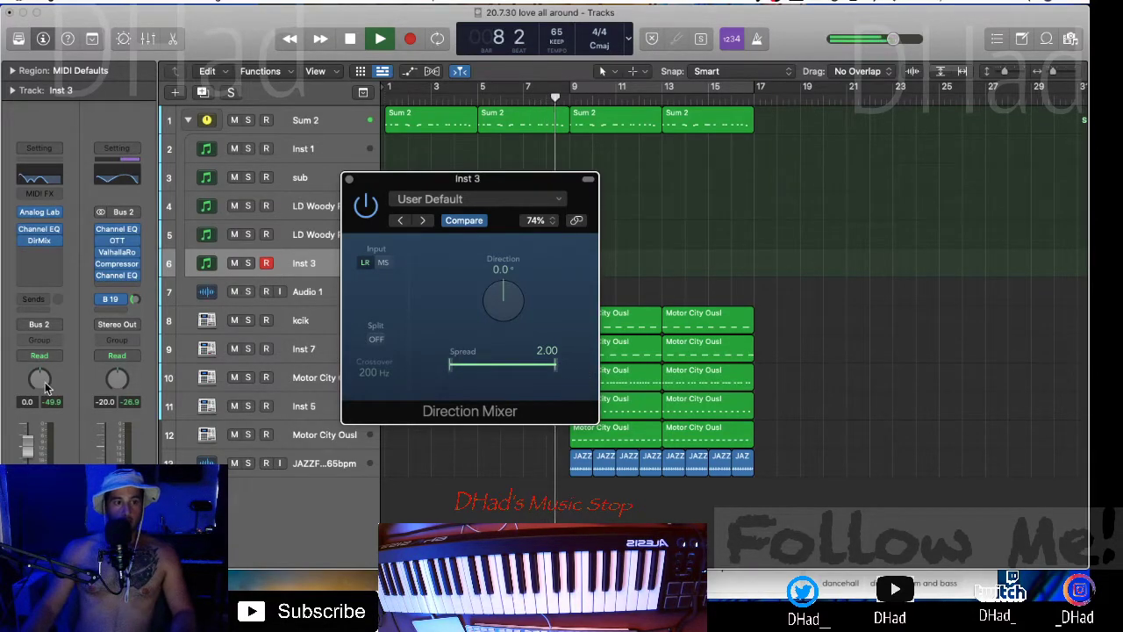
- Stop playback, insert Sausage Fattener on Inst 3 and turn up its effect while the beat plays
key(space)
click(39, 252)
mouse_move(180, 492)
click(263, 496)
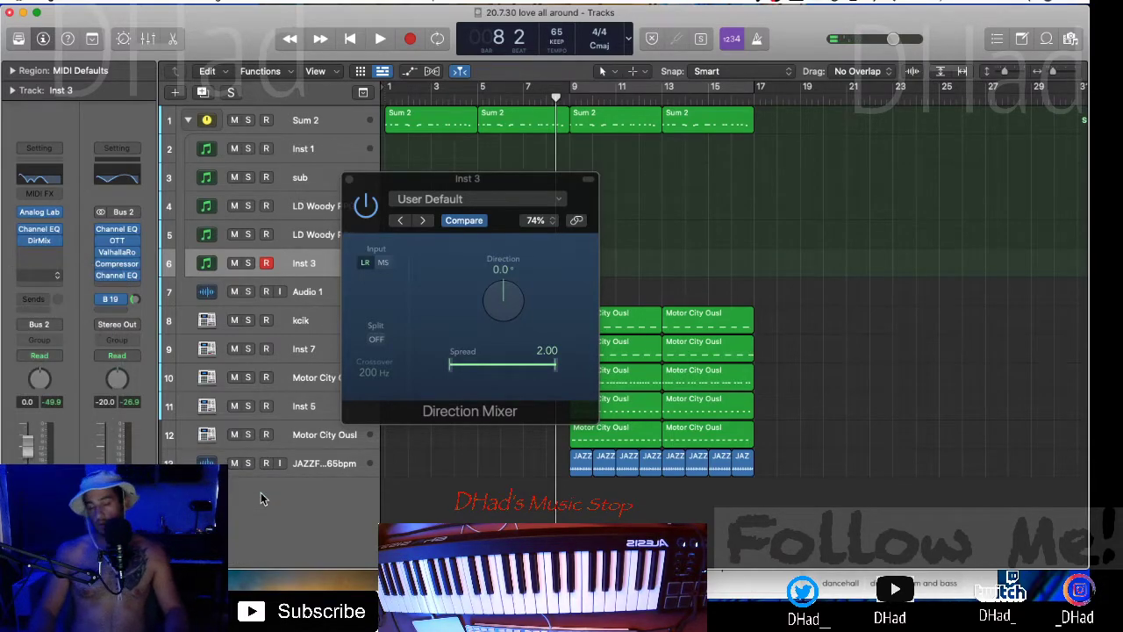
key(space)
drag(621, 343, 621, 190)
click(364, 193)
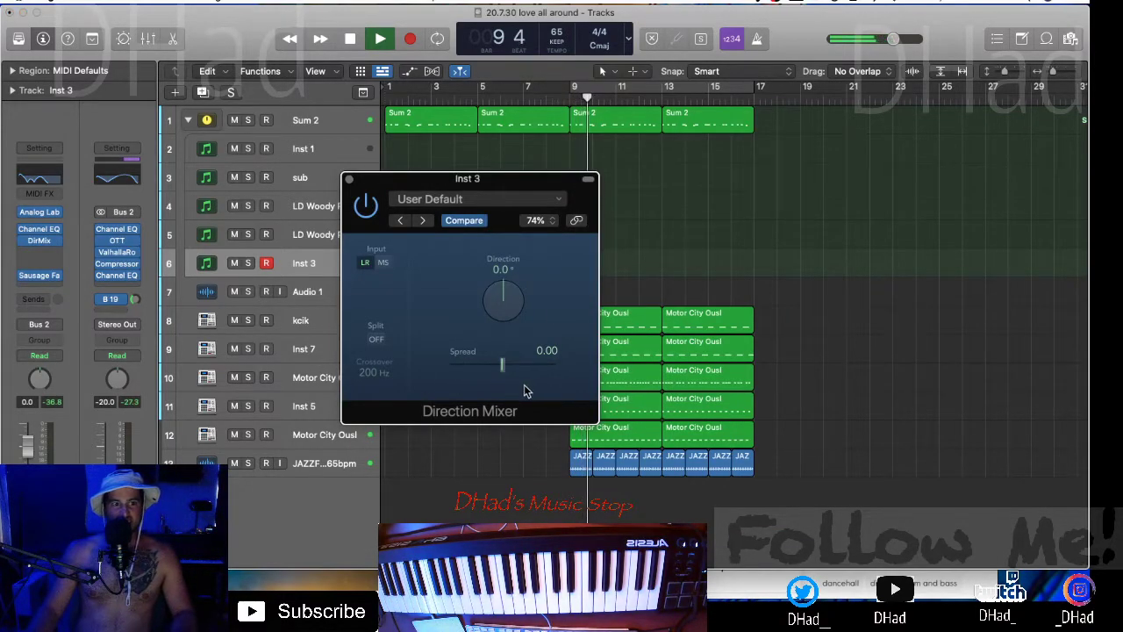
- Return Inst 3's Direction Mixer Spread from 0.00 to 2.00 and close the plug-in window
click(31, 453)
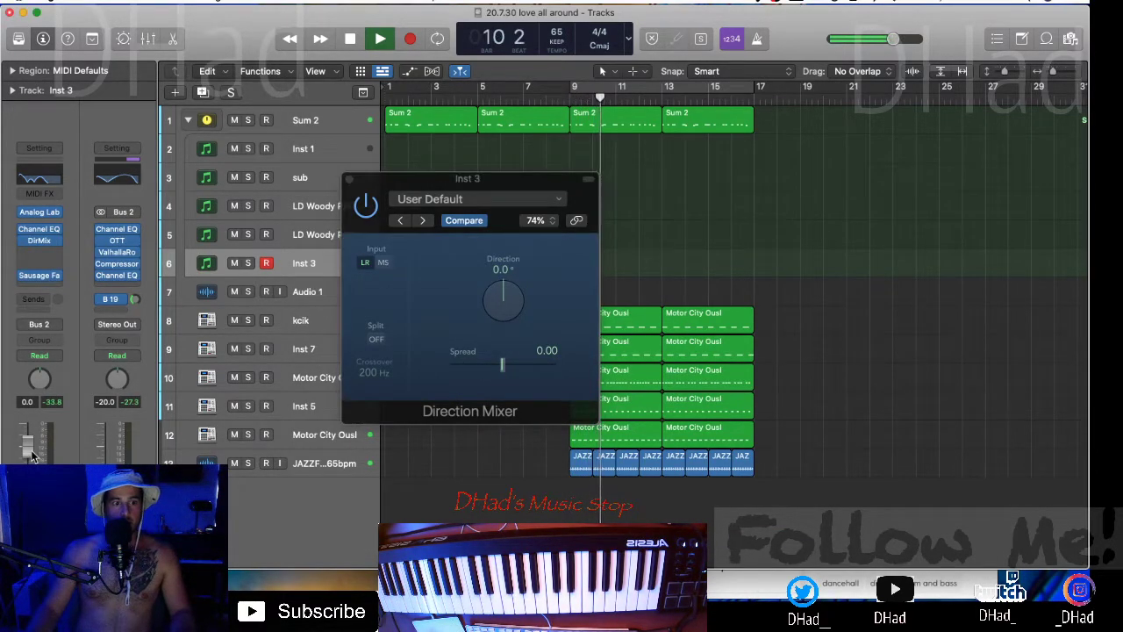
drag(503, 364, 557, 366)
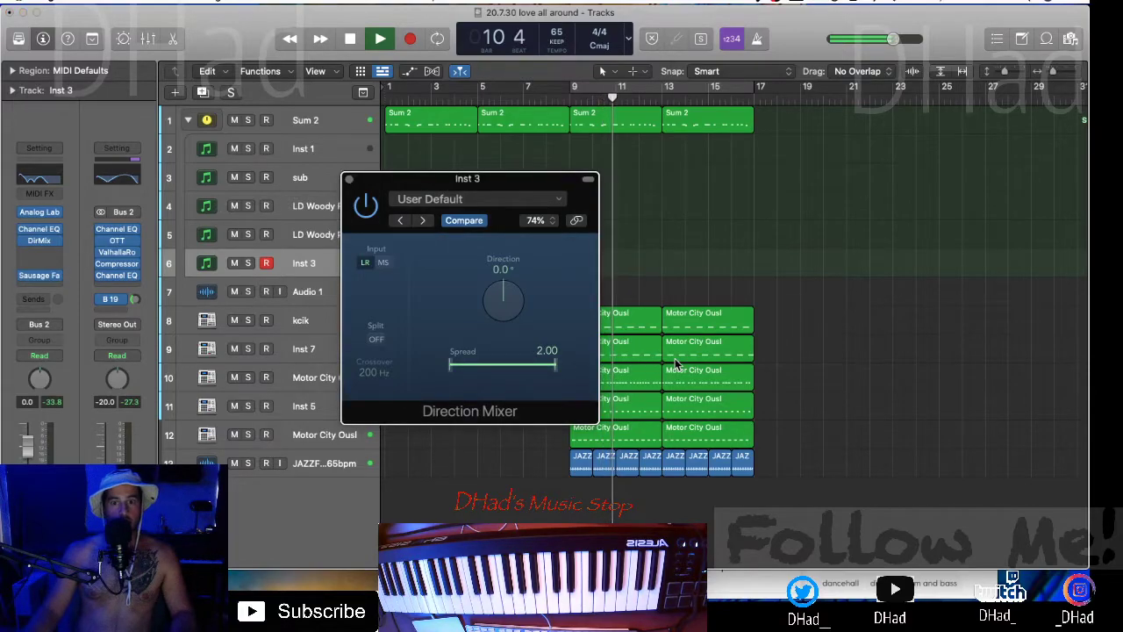
click(350, 179)
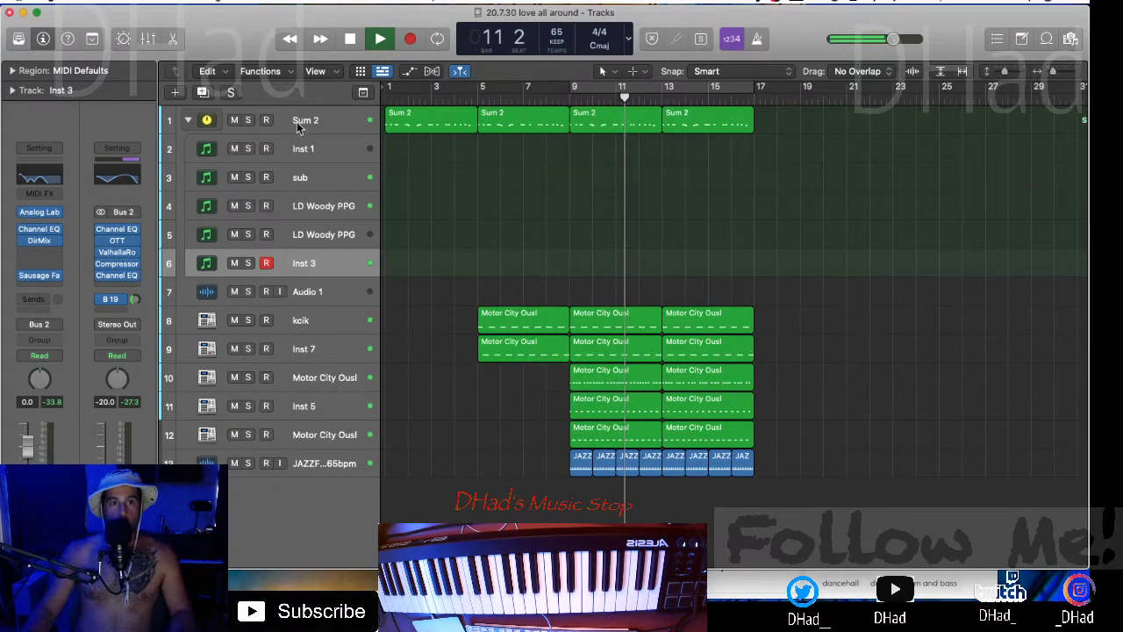
- Enlarge the track rows, raise Sum 2 to -12.7 dB and turn down both LD Woody PPG tracks
click(300, 130)
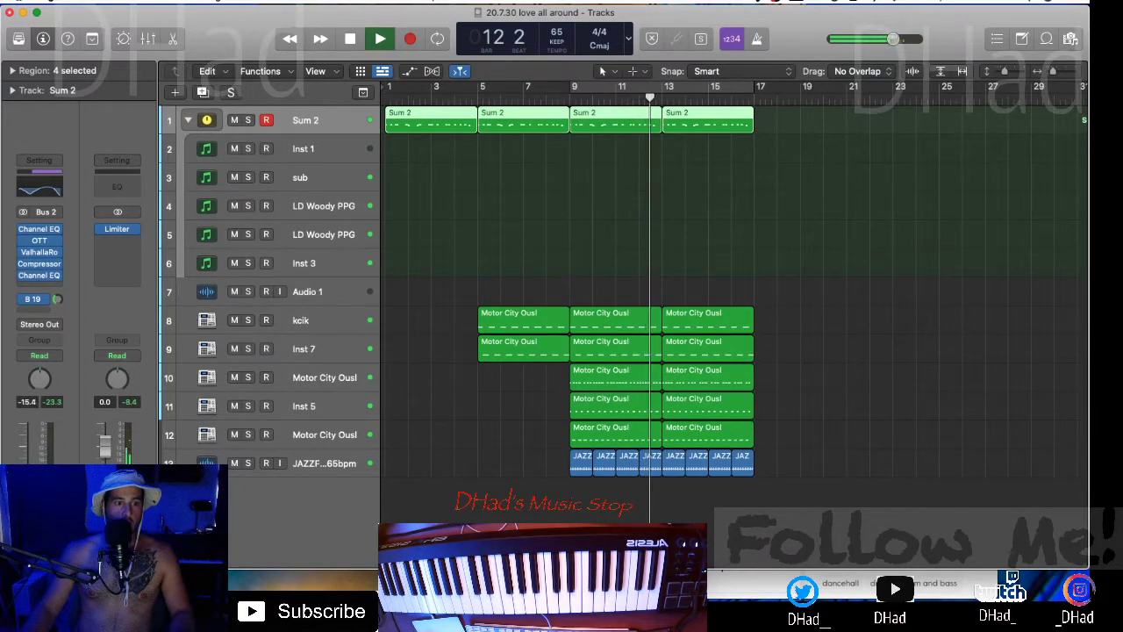
key(super+Down)
key(super+Down)
key(super+Down)
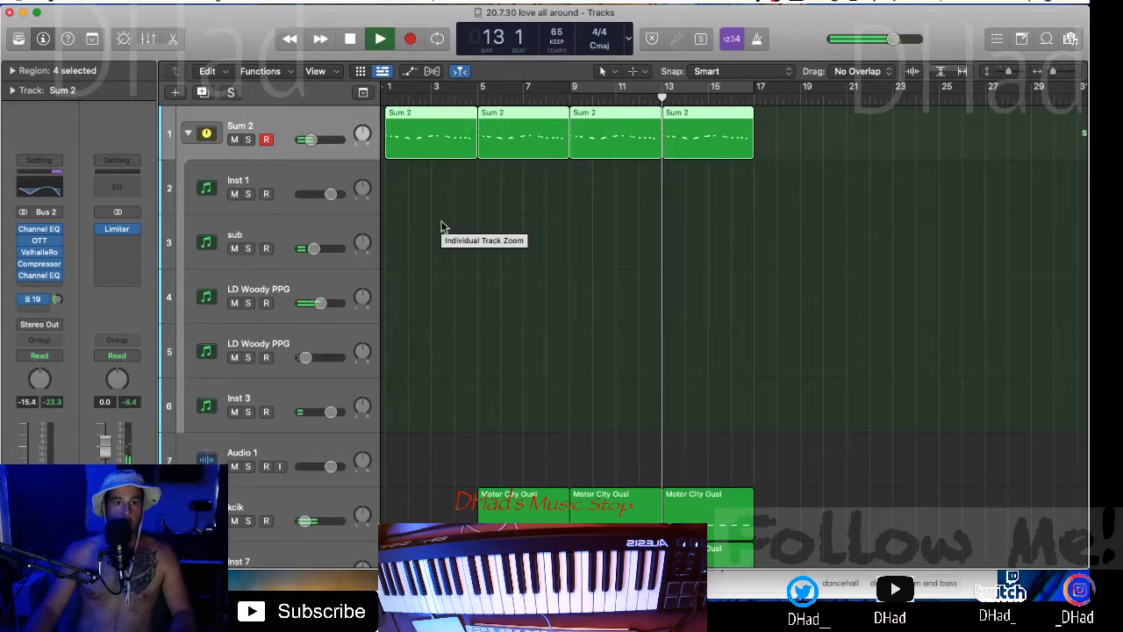
mouse_move(320, 303)
mouse_down()
mouse_move(300, 303)
mouse_move(330, 312)
mouse_move(326, 302)
mouse_up()
drag(305, 357, 303, 357)
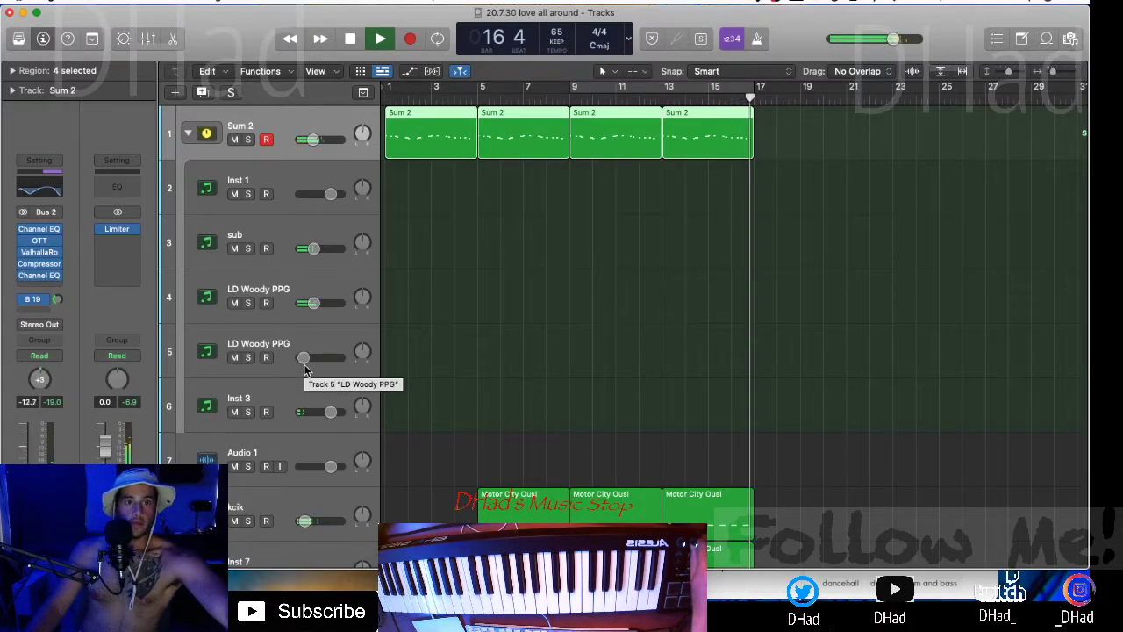
- Add a second Channel EQ to the lower LD Woody PPG track with a low cut near 2 kHz, and set the track to -17.3 dB
click(297, 346)
click(364, 40)
key(space)
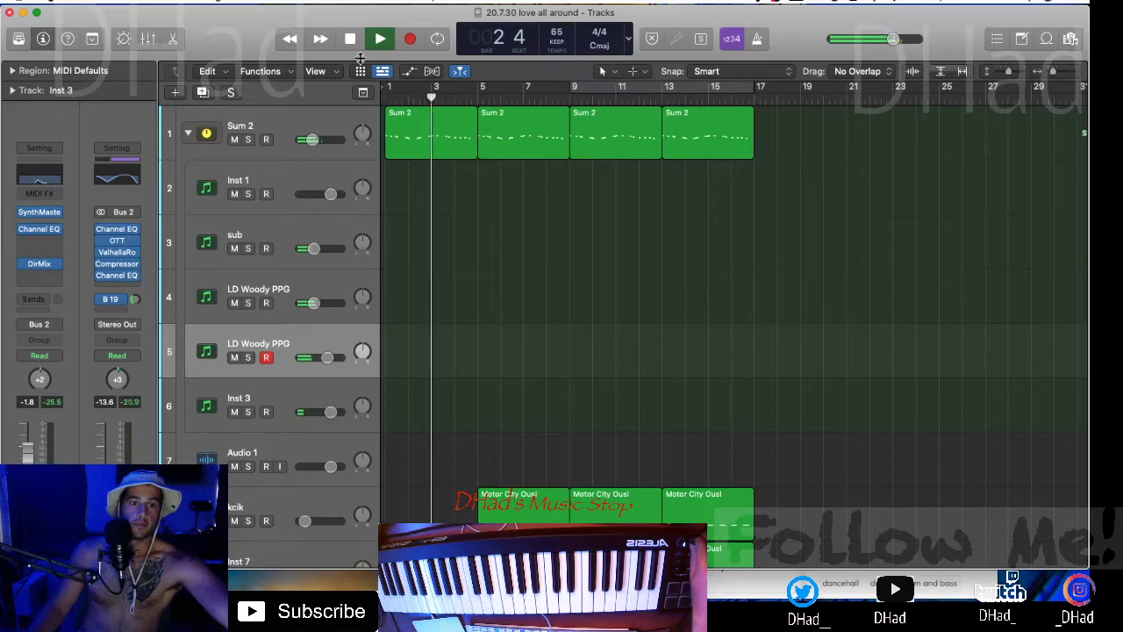
click(53, 264)
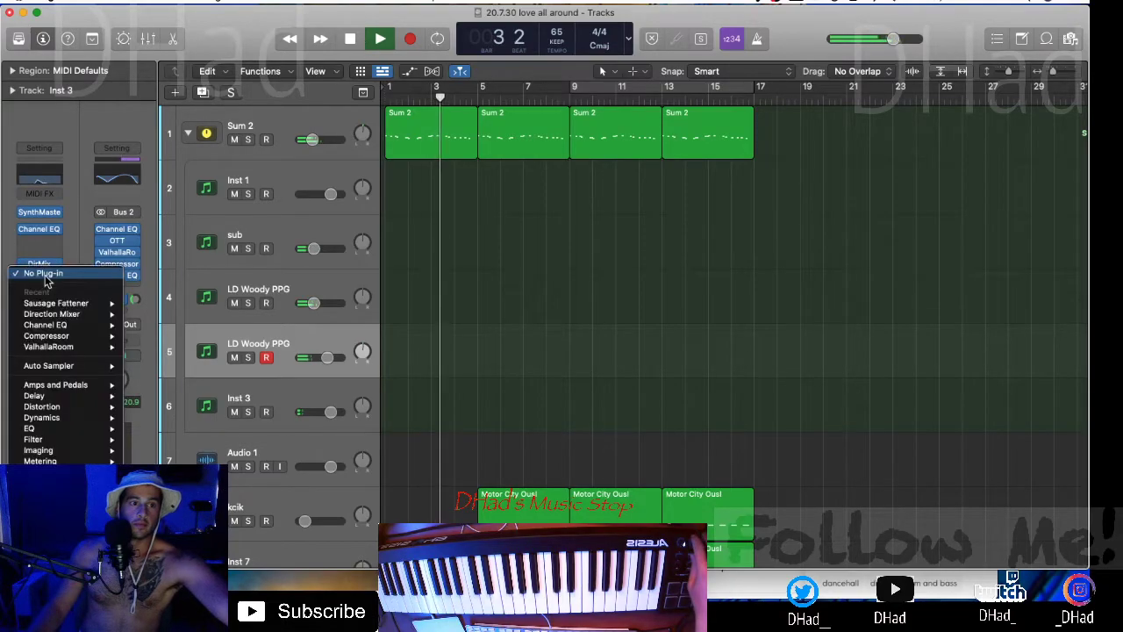
click(56, 326)
drag(379, 340, 683, 345)
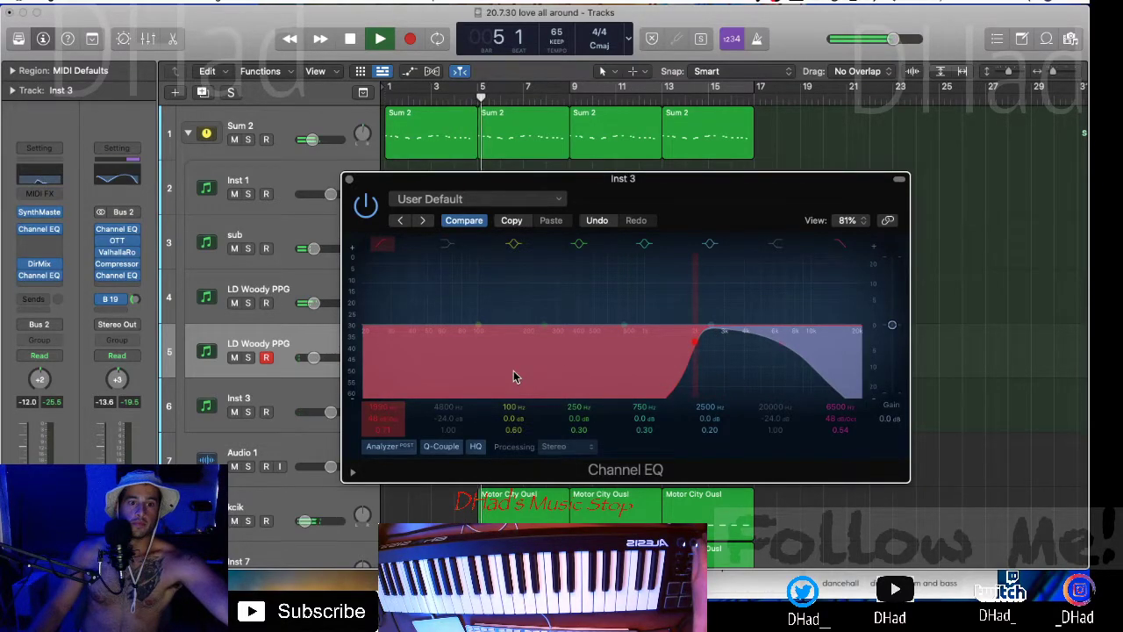
click(350, 180)
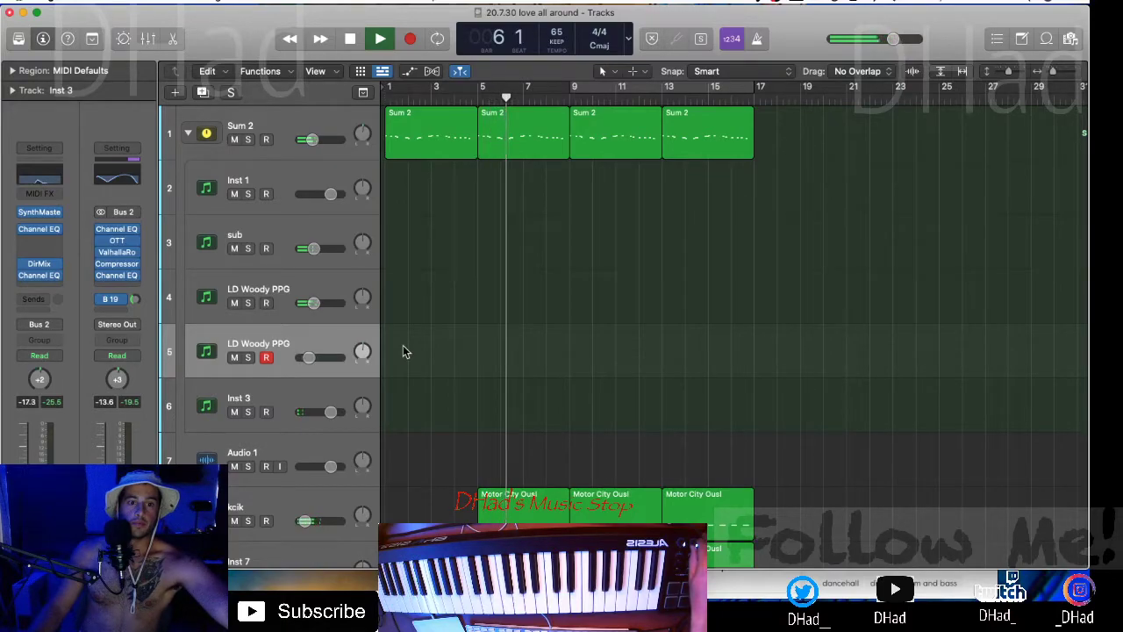
- Balance the layers by setting Inst 3 to -14.4 dB, the upper LD Woody PPG to -13.6 dB and sub to -5.6 dB
click(316, 399)
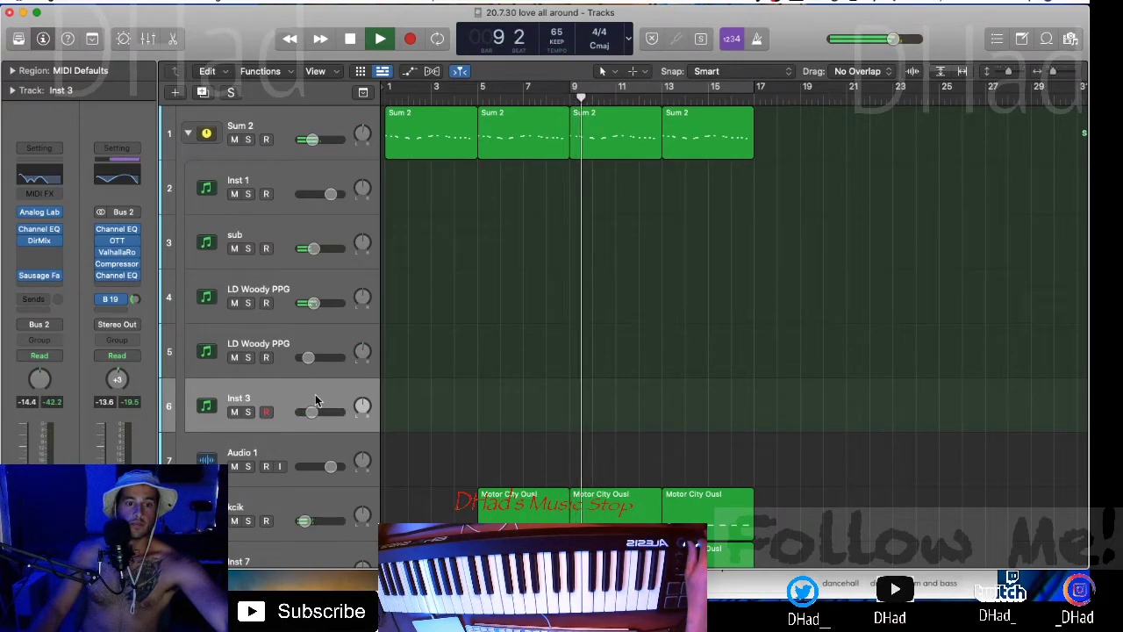
click(320, 285)
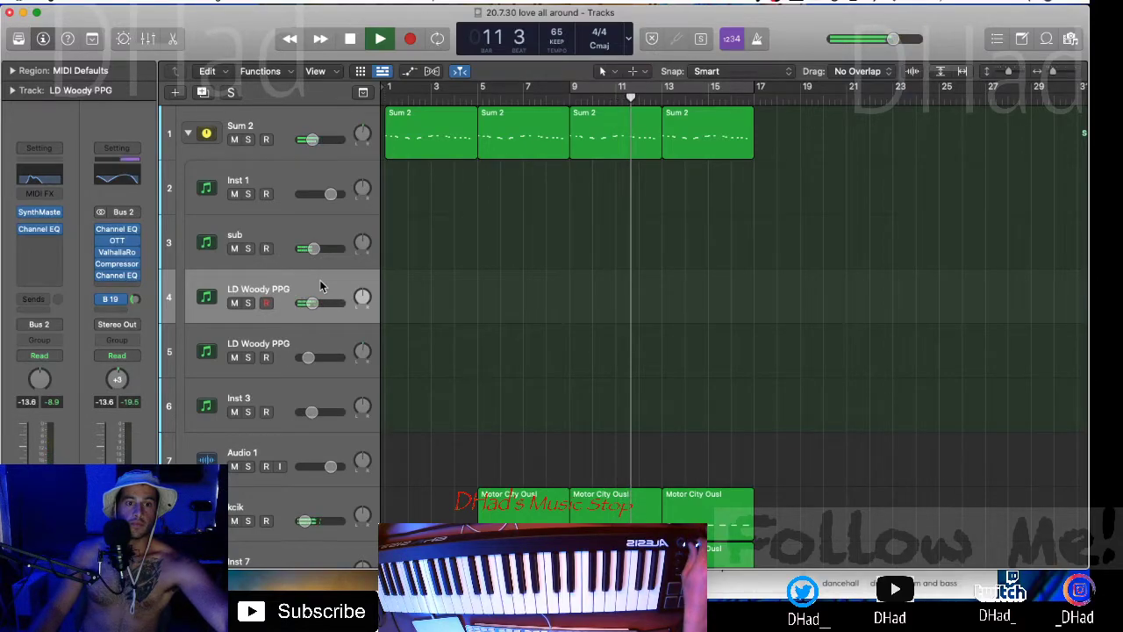
click(310, 230)
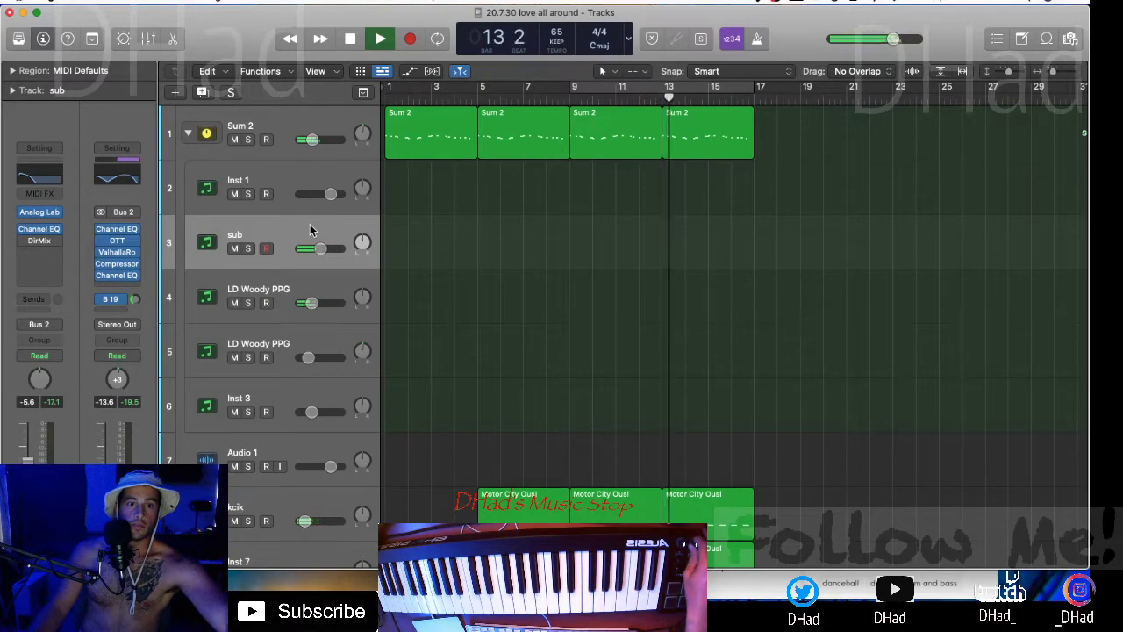
- Raise Inst 1 to 6.0 dB, solo it briefly and compare it with its Channel EQ bypassed
click(294, 169)
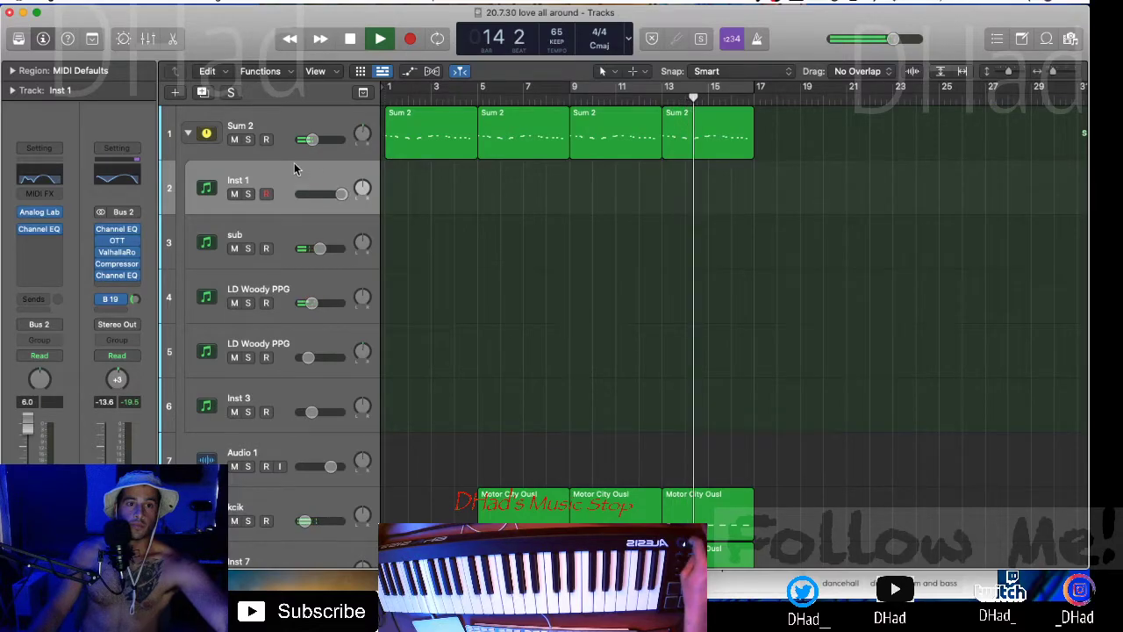
click(247, 194)
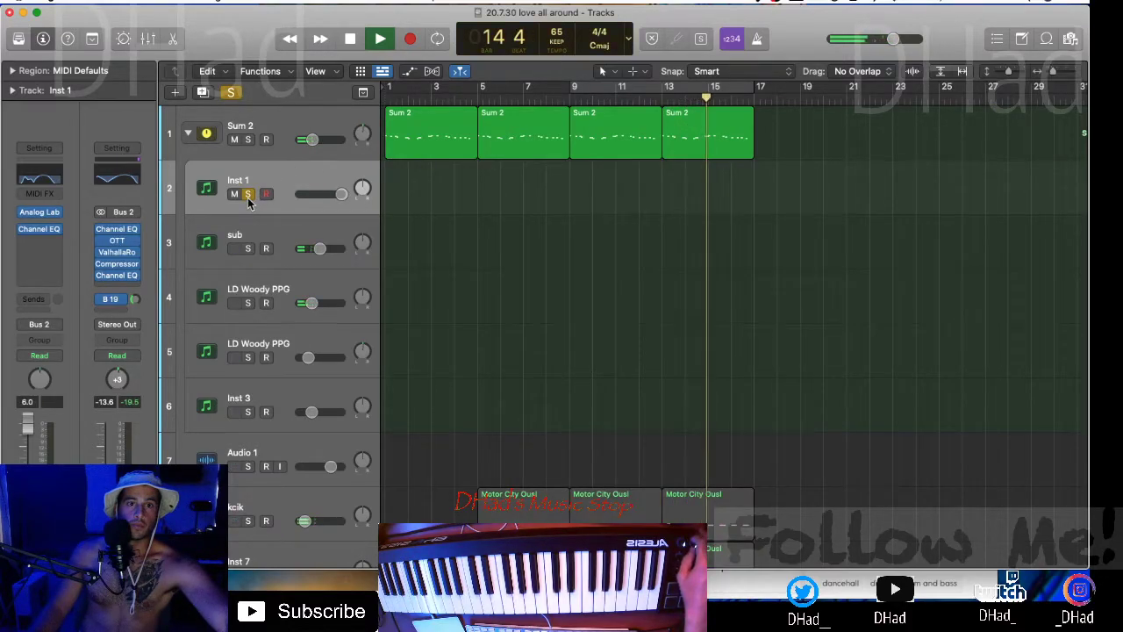
click(248, 194)
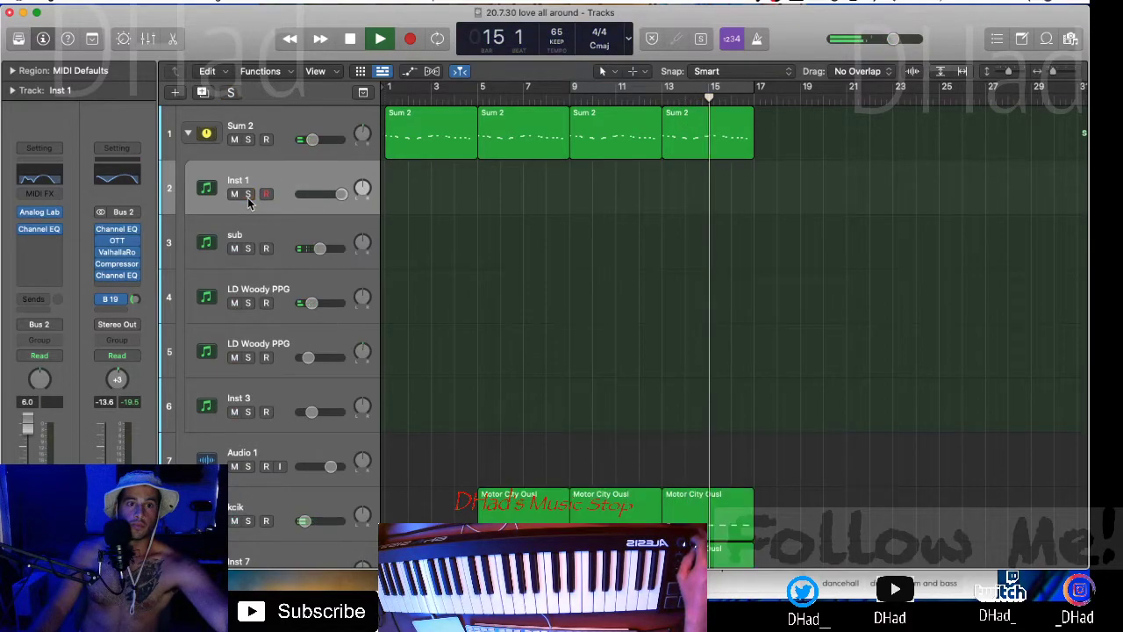
click(25, 229)
click(24, 229)
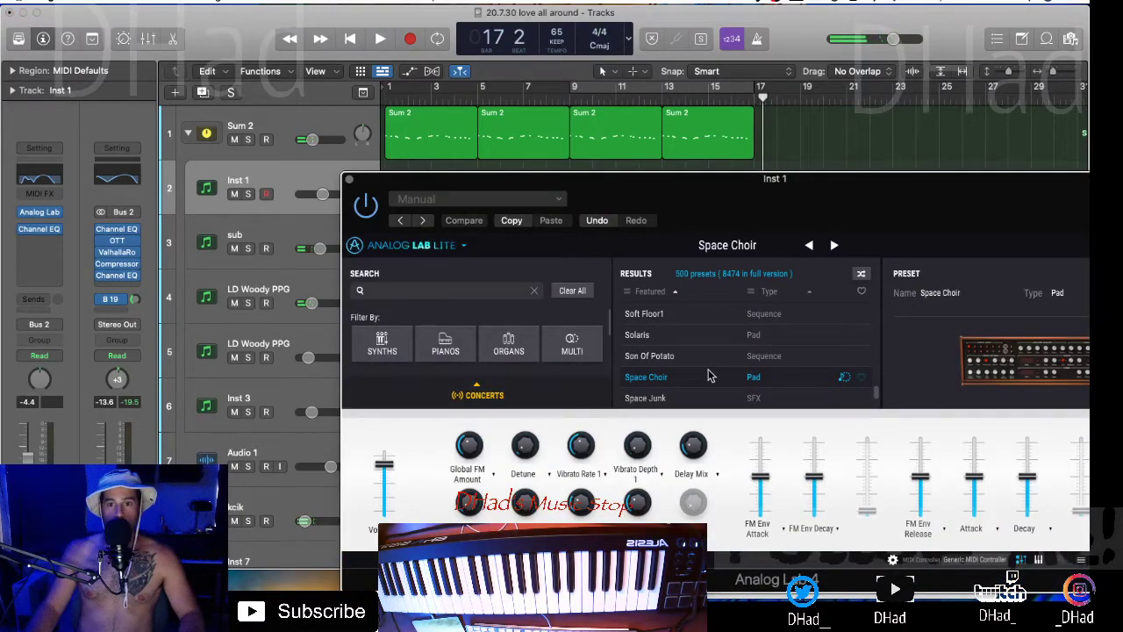
- Try the Space Junk and Stargate presets on Inst 1, replaying from the start with the track volume at 0.0 dB
click(696, 396)
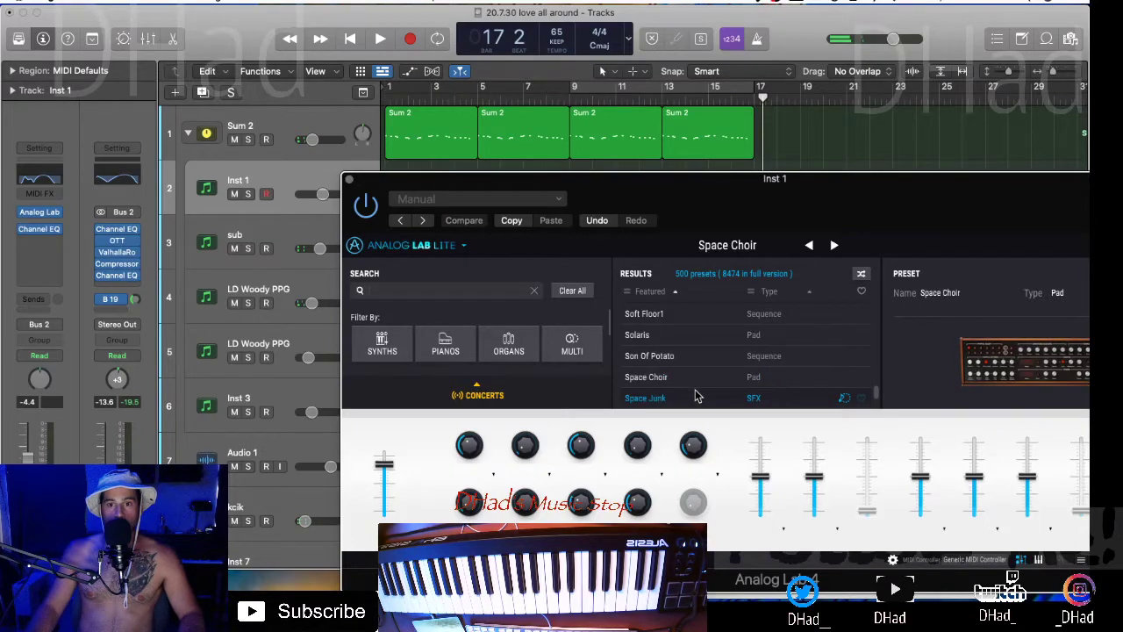
scroll(696, 397, down, 3)
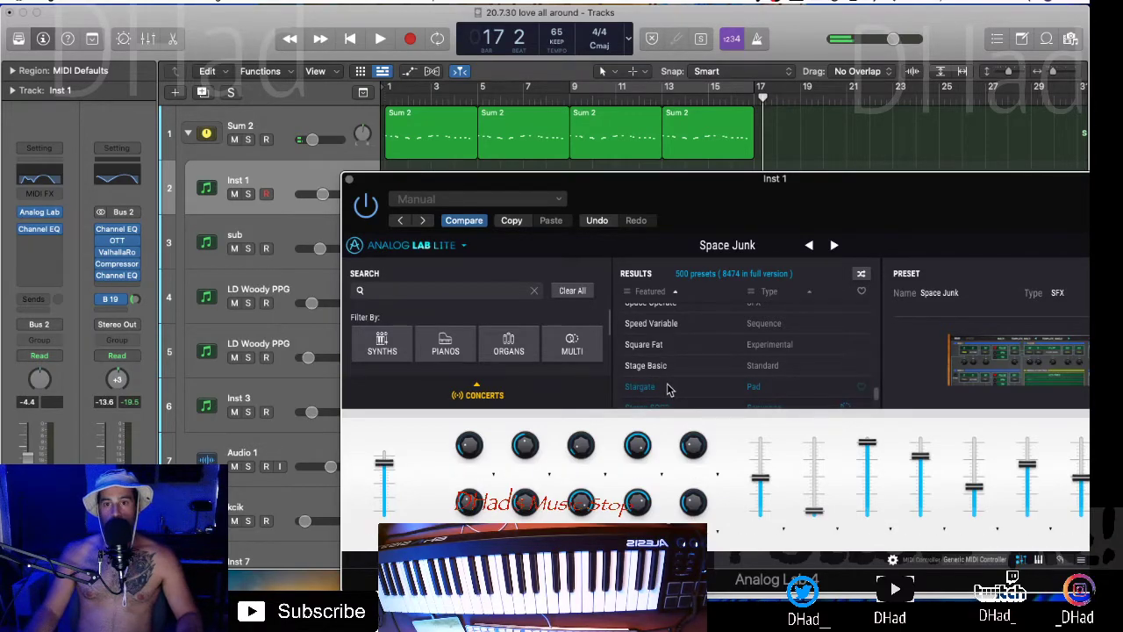
click(668, 389)
key(space)
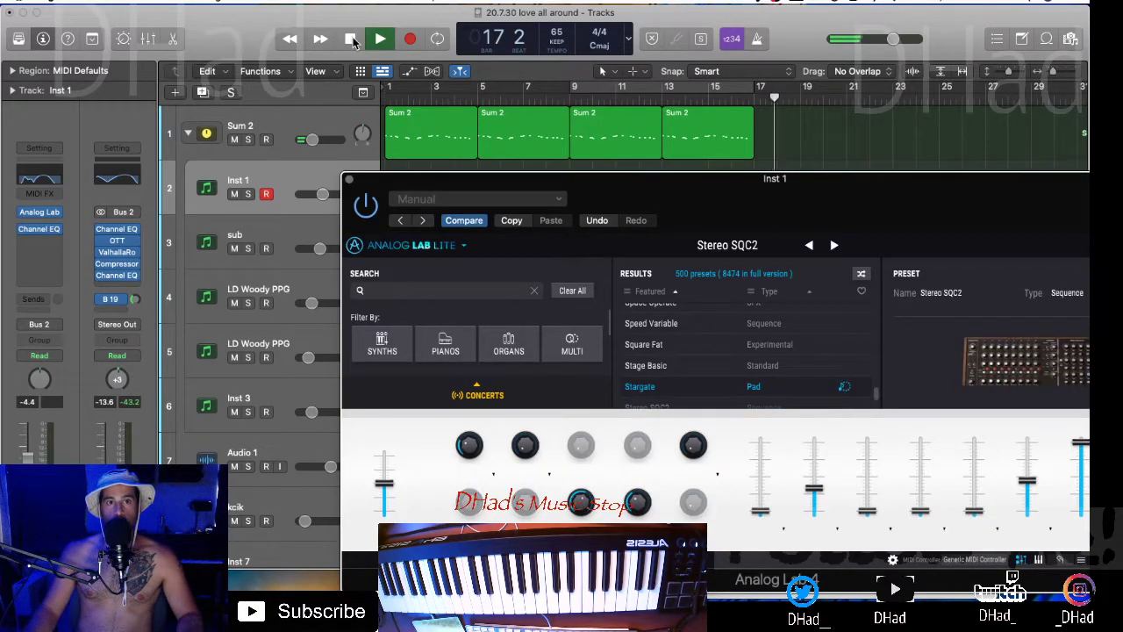
click(351, 39)
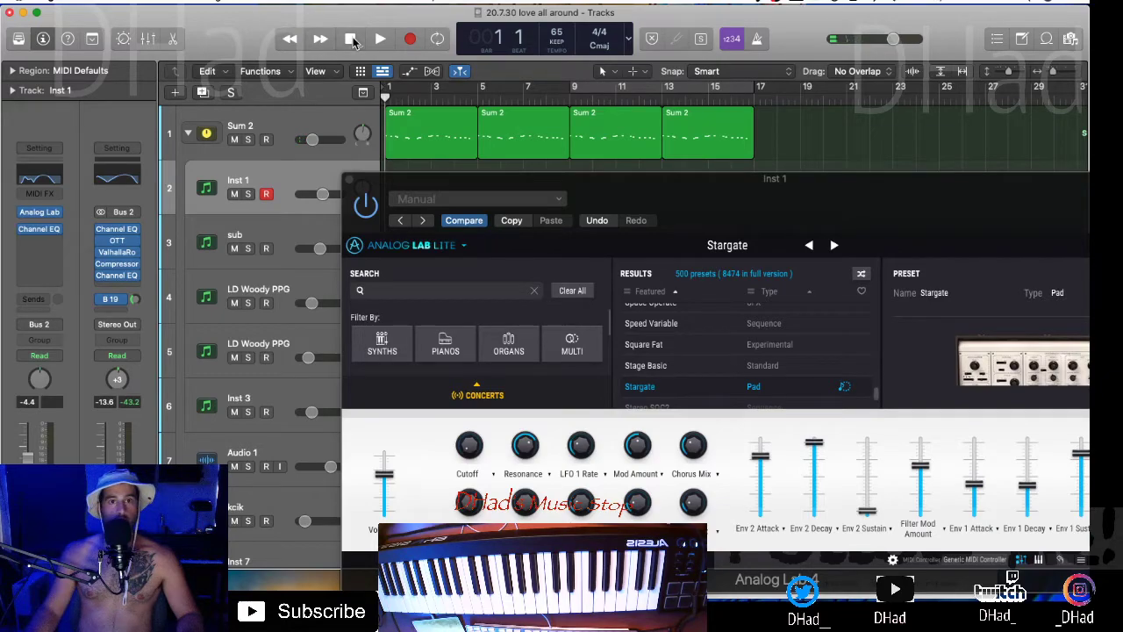
key(space)
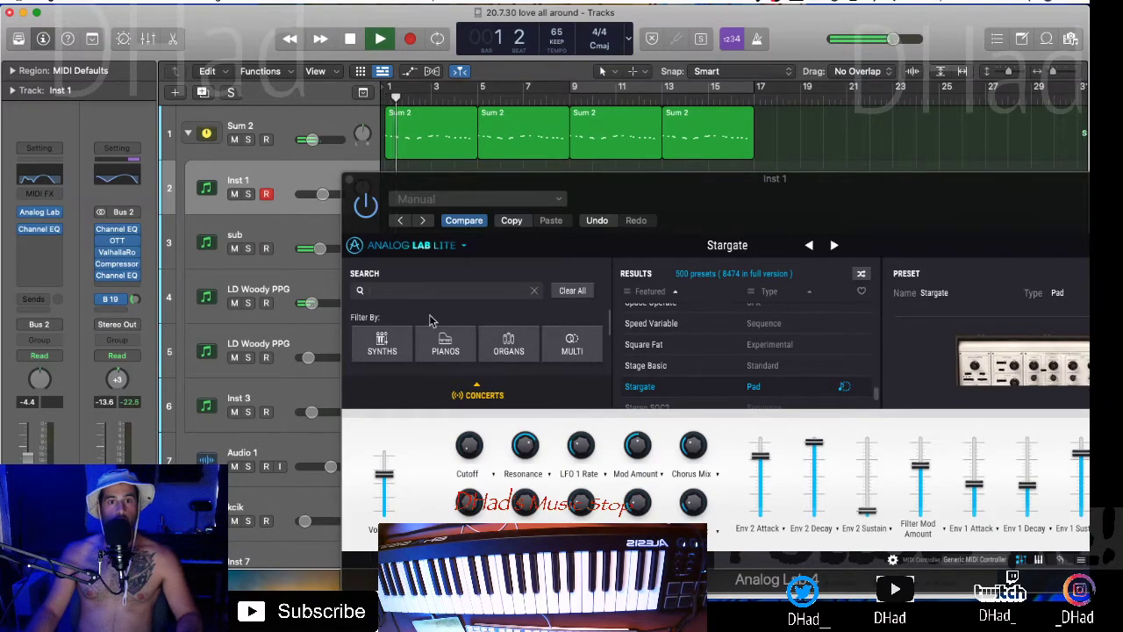
alt+click(48, 428)
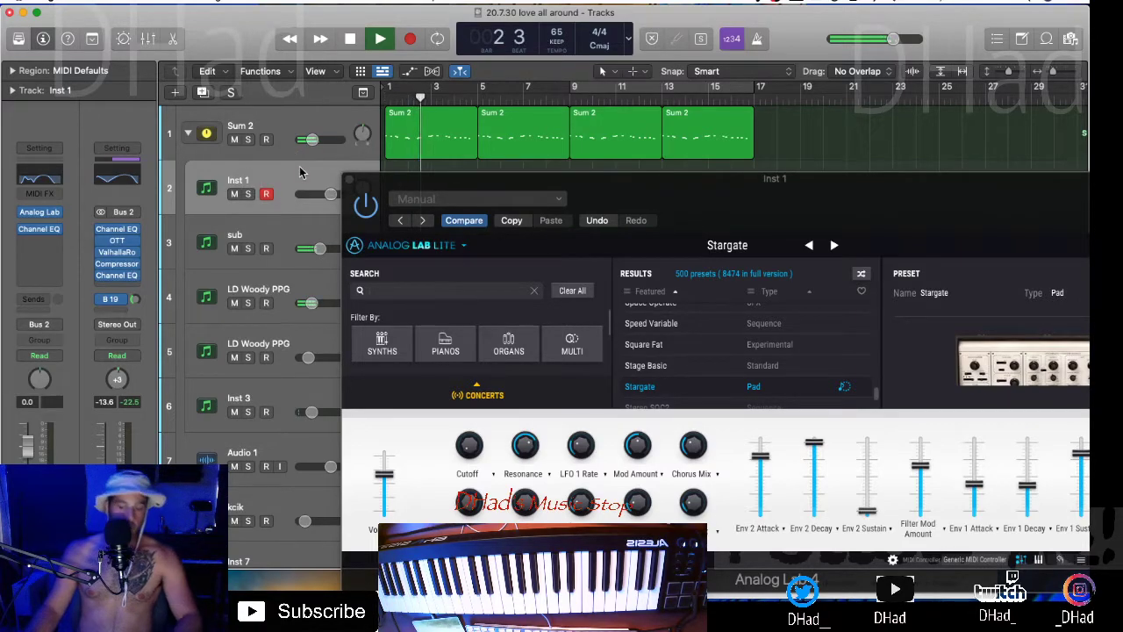
- Delete the Inst 1 track and open the first Sum 2 region in the Piano Roll, with playback stopped at the start
key(super+BackSpace)
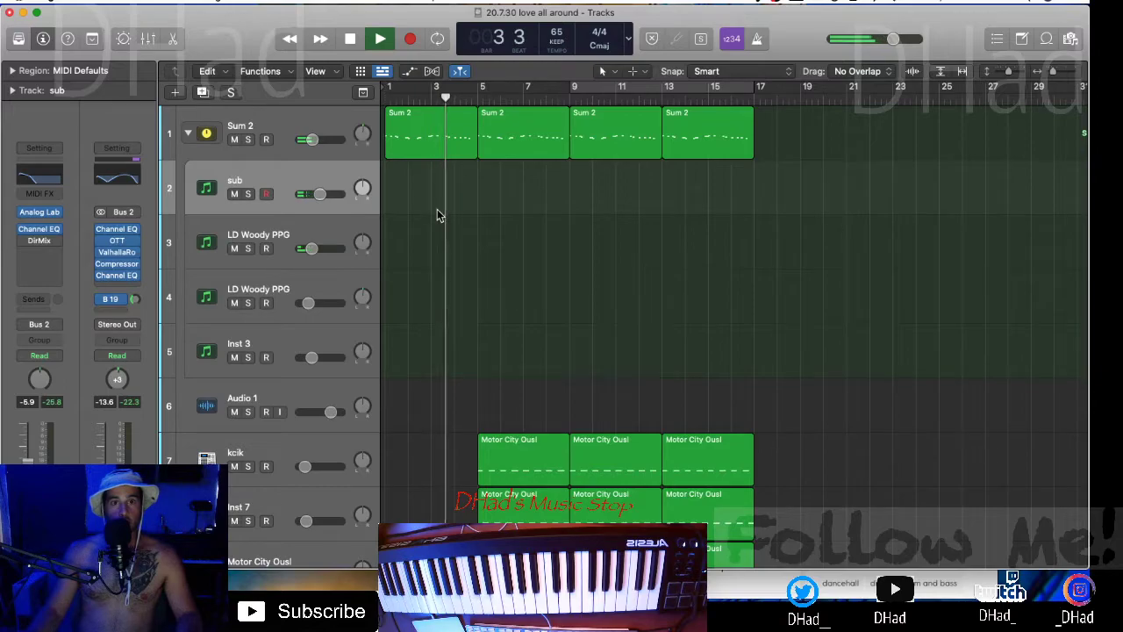
click(478, 101)
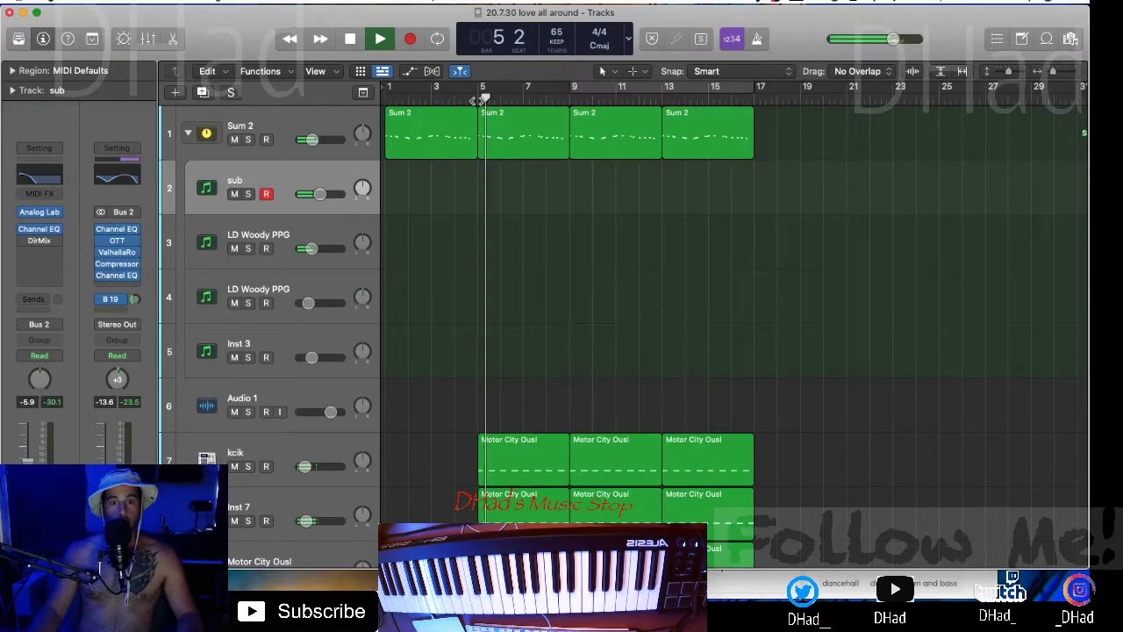
double_click(452, 143)
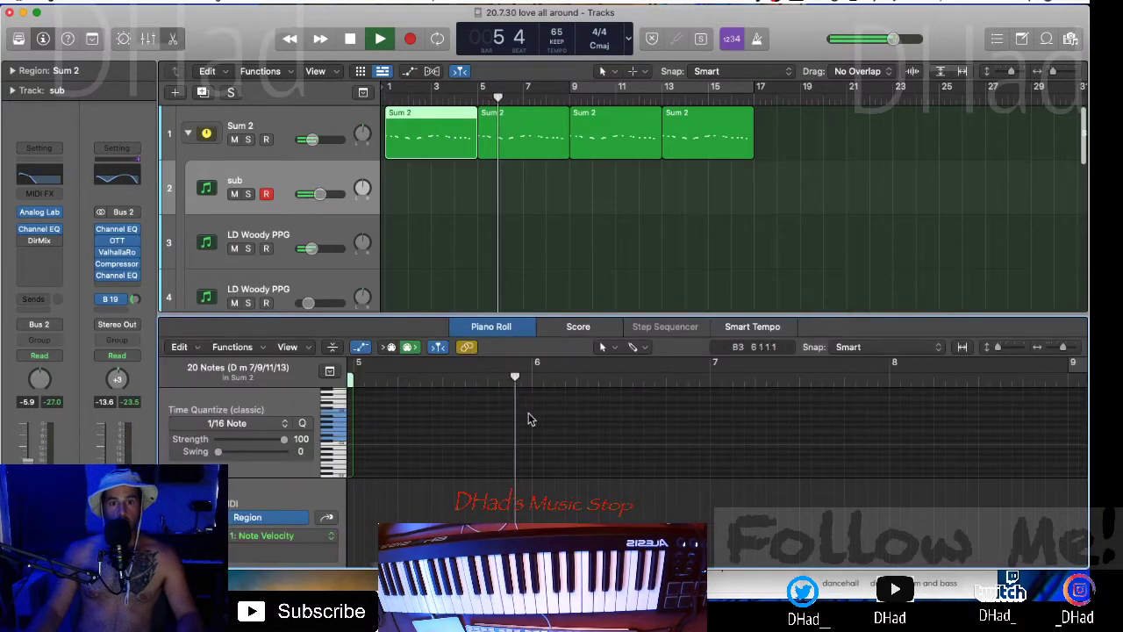
click(379, 37)
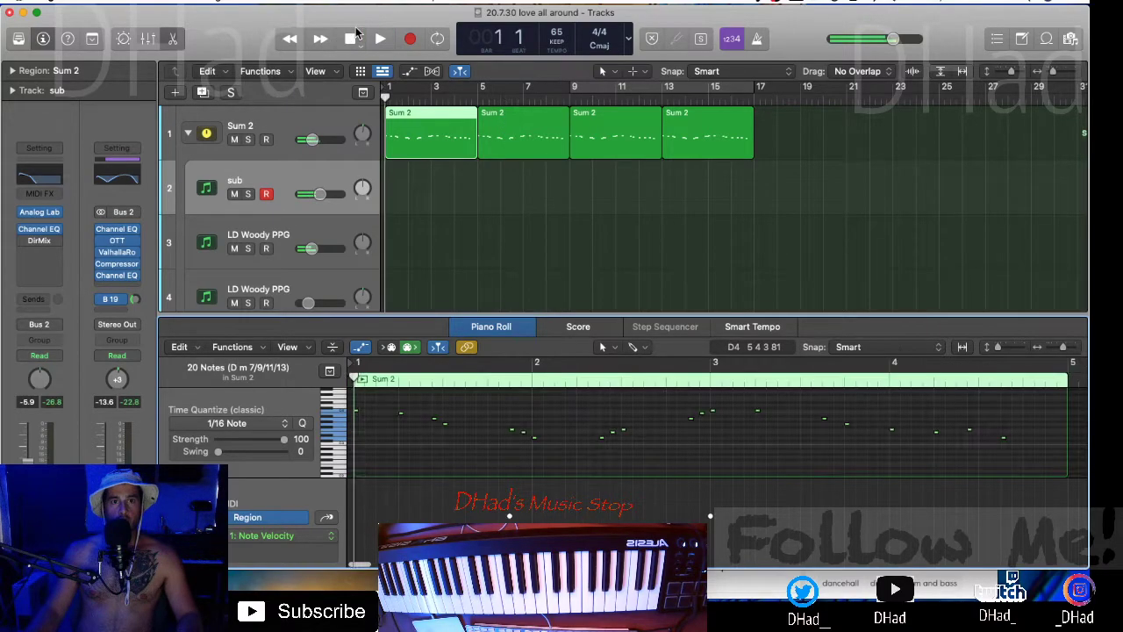
- Play the beat from the start with the first Sum 2 region selected, and close the Piano Roll
key(super+a)
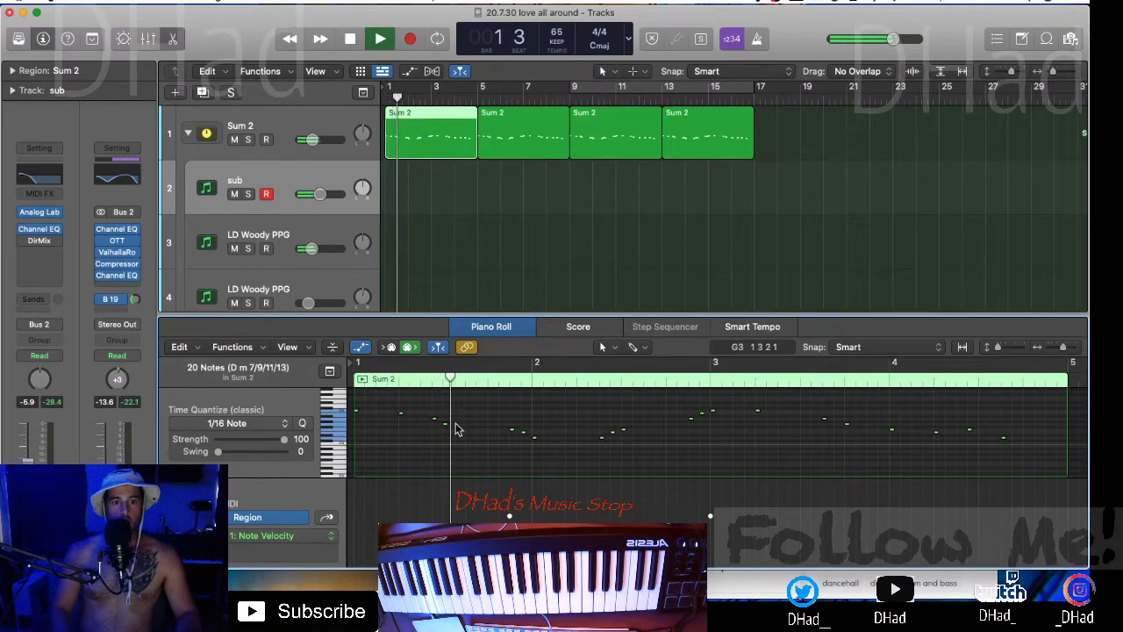
key(shift+alt+Down)
click(550, 201)
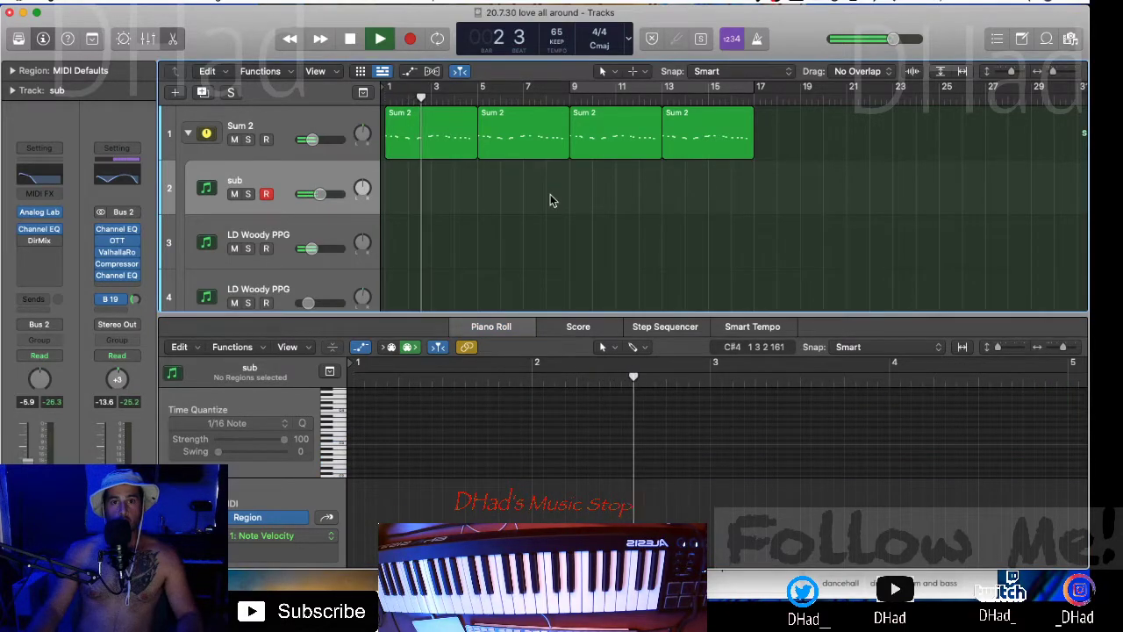
click(441, 150)
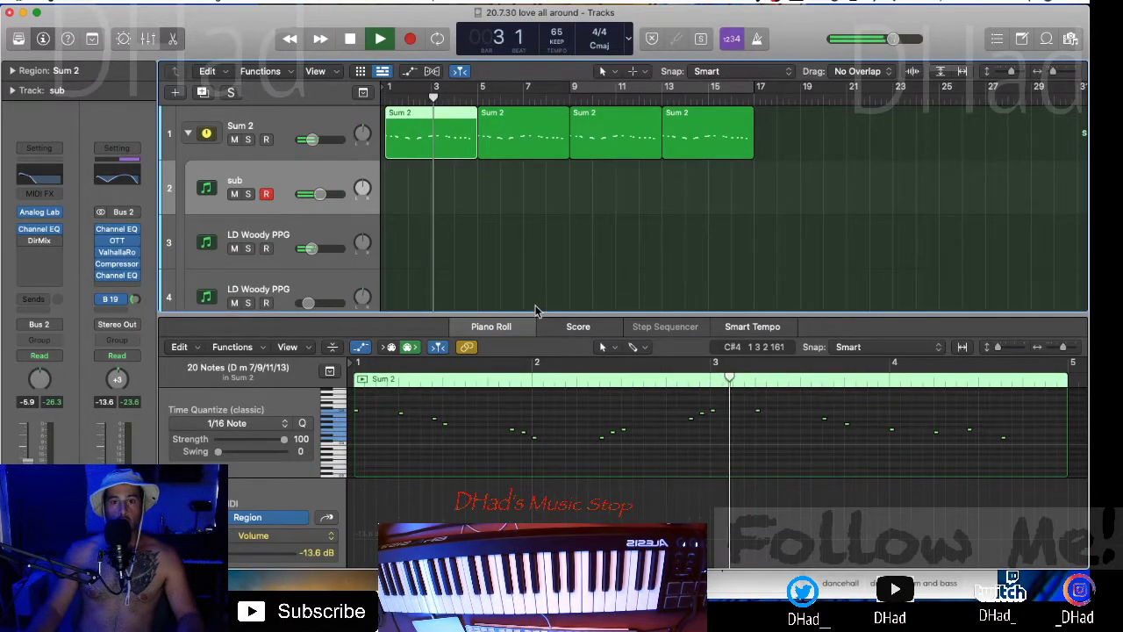
key(e)
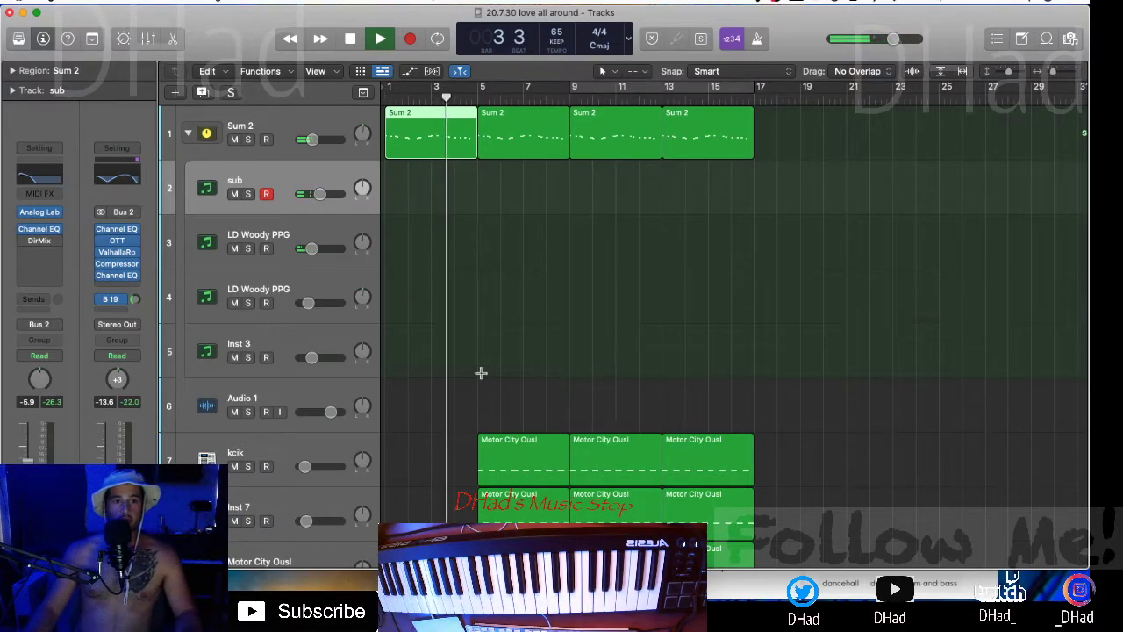
- Shrink the track heights, select the Sum 2 track and collapse its stack
key(super+Up)
key(super+Up)
key(super+Up)
key(super+Up)
click(283, 120)
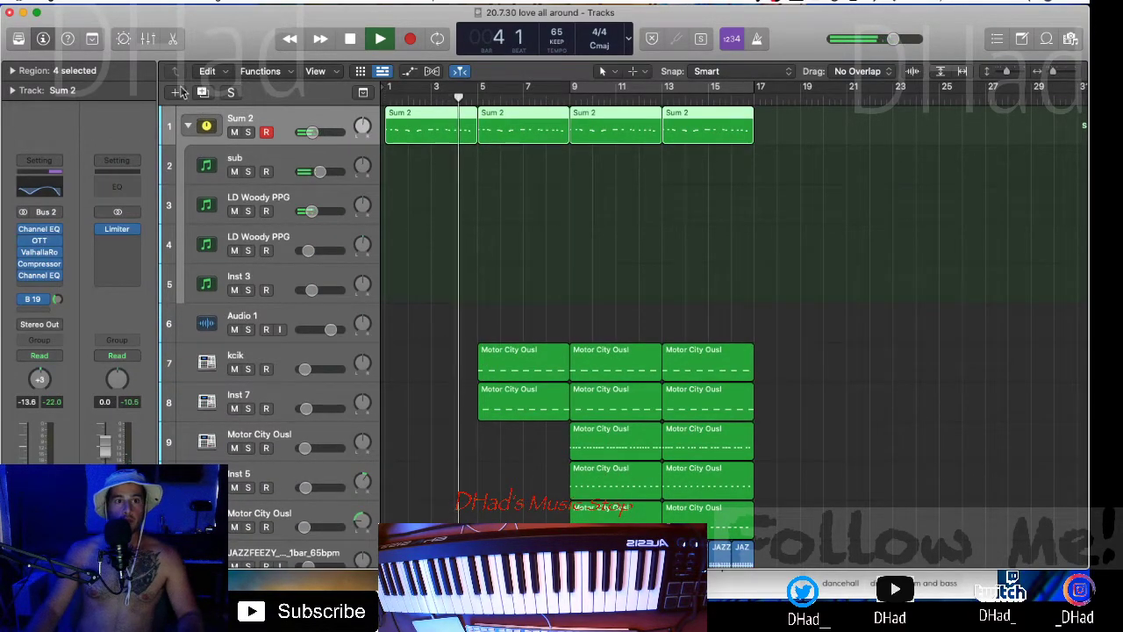
click(186, 127)
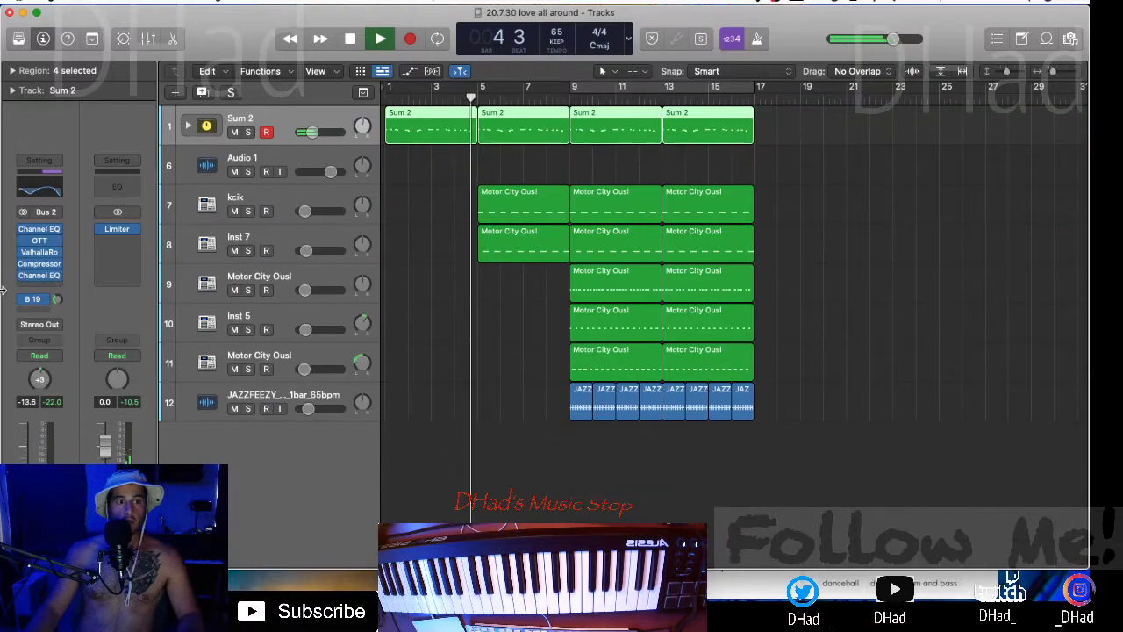
- Compare Sum 2's sound during playback with its insert effects bypassed one at a time, starting with the first Channel EQ
click(23, 231)
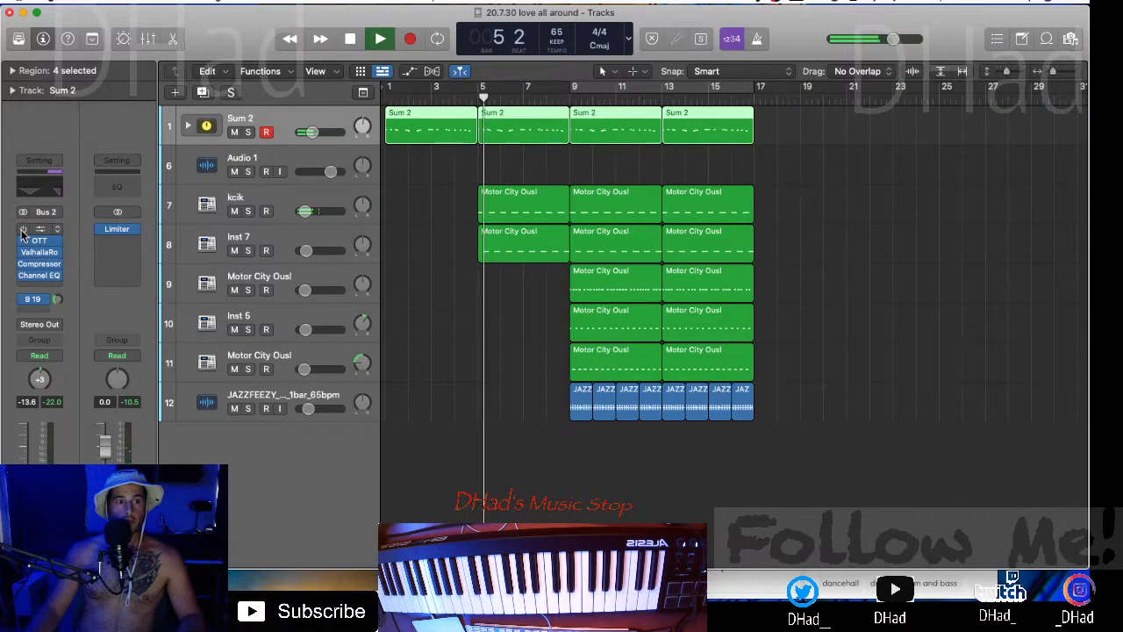
click(23, 232)
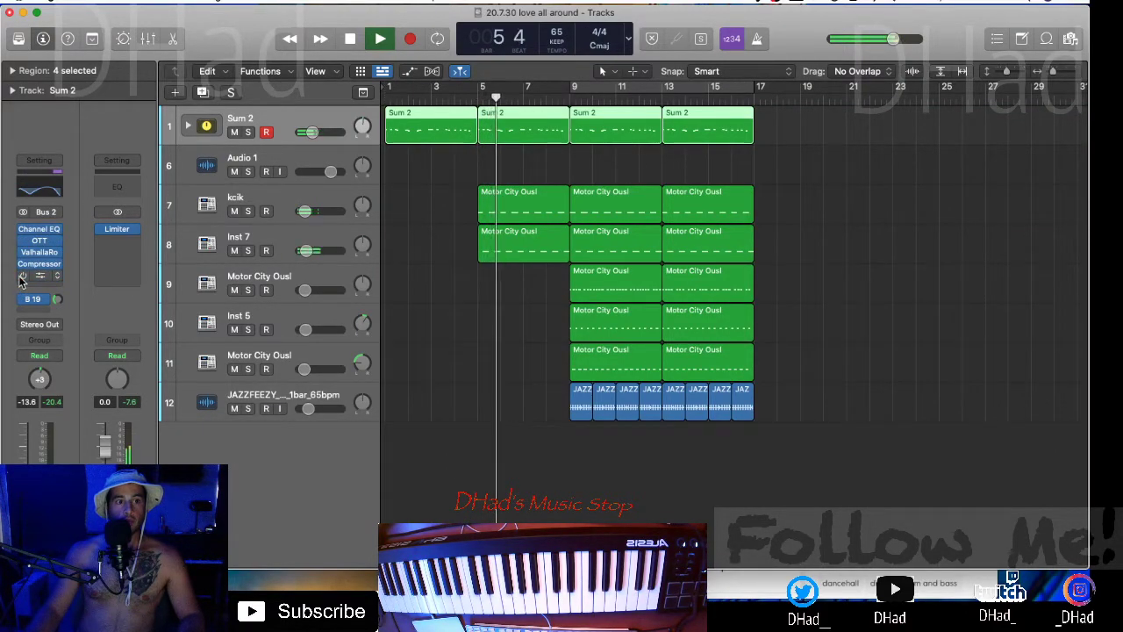
click(22, 279)
click(22, 248)
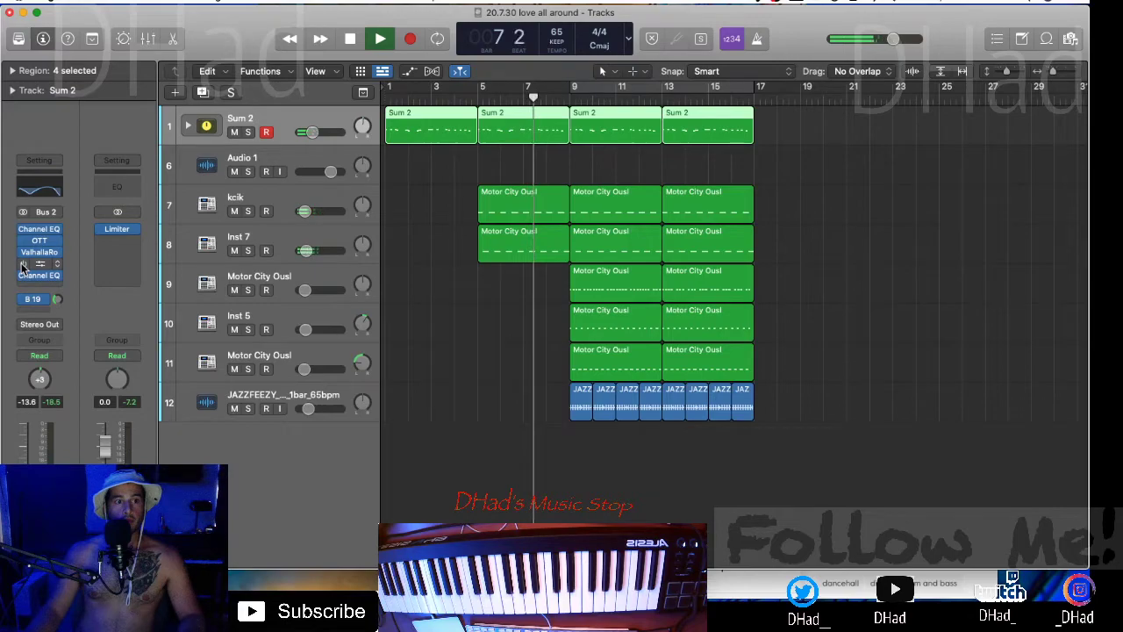
- Reshape Sum 2's last Channel EQ with -4.5 dB at 434 Hz, 0.2 dB at 1620 Hz, a 2720 Hz high cut and a higher low cut
click(35, 275)
mouse_move(576, 383)
mouse_down()
mouse_move(532, 383)
mouse_move(667, 390)
mouse_move(569, 389)
mouse_up()
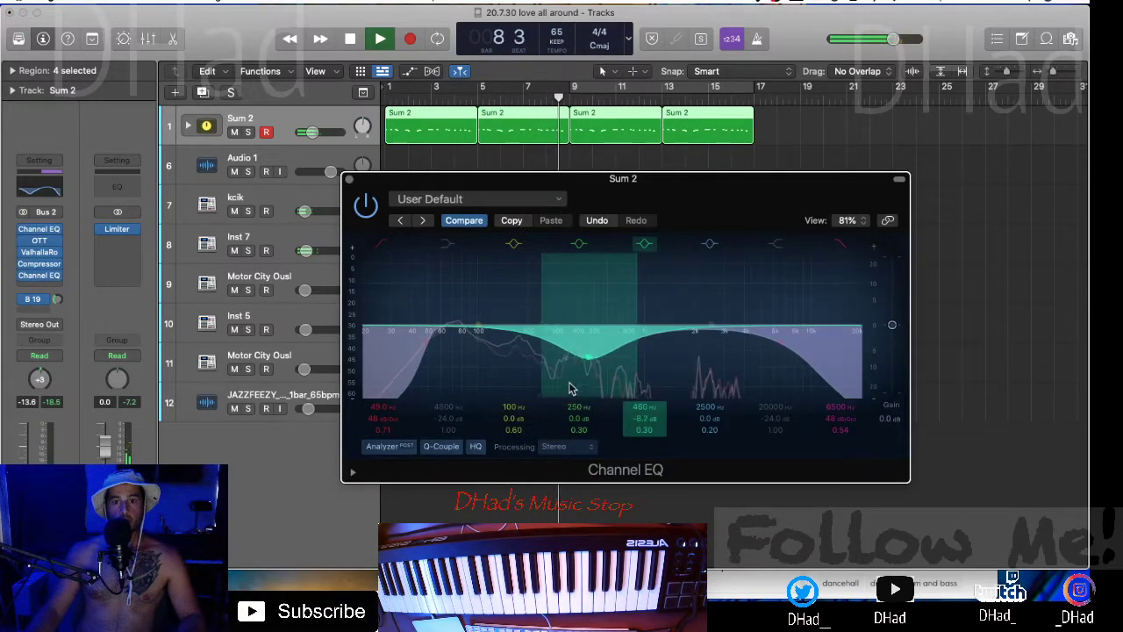
drag(710, 334, 680, 405)
drag(763, 401, 589, 492)
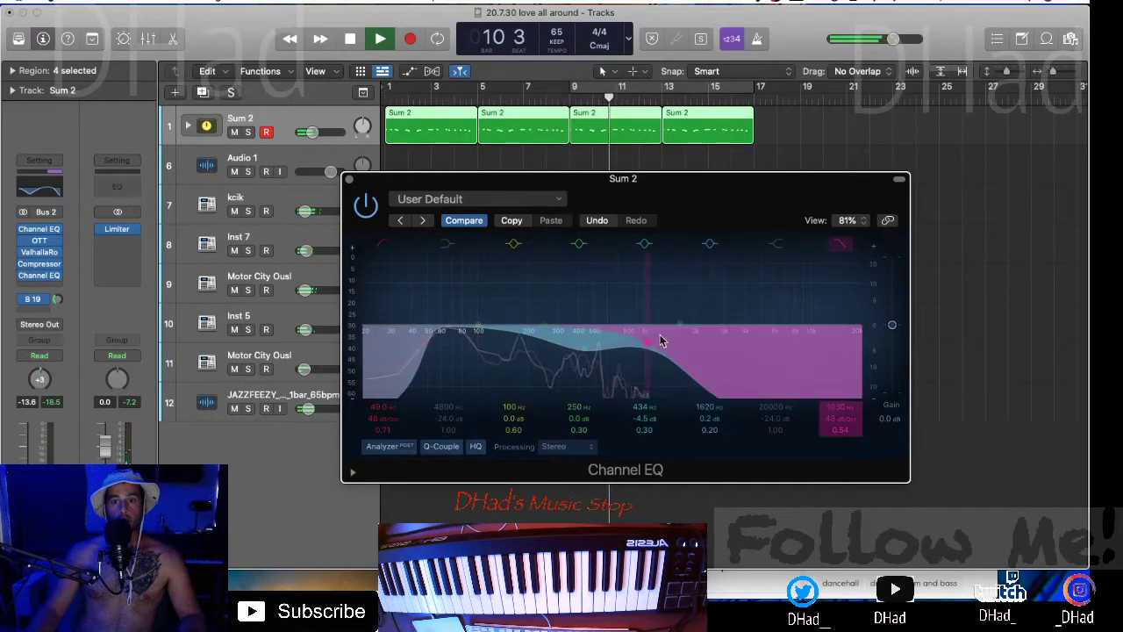
drag(647, 397, 731, 413)
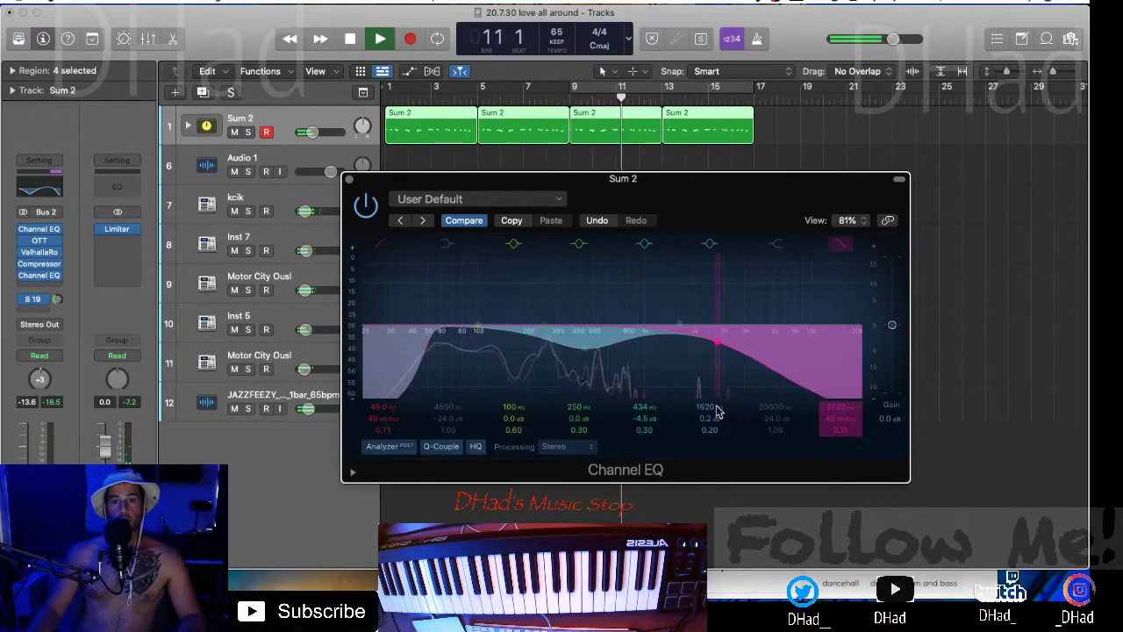
drag(430, 345, 524, 420)
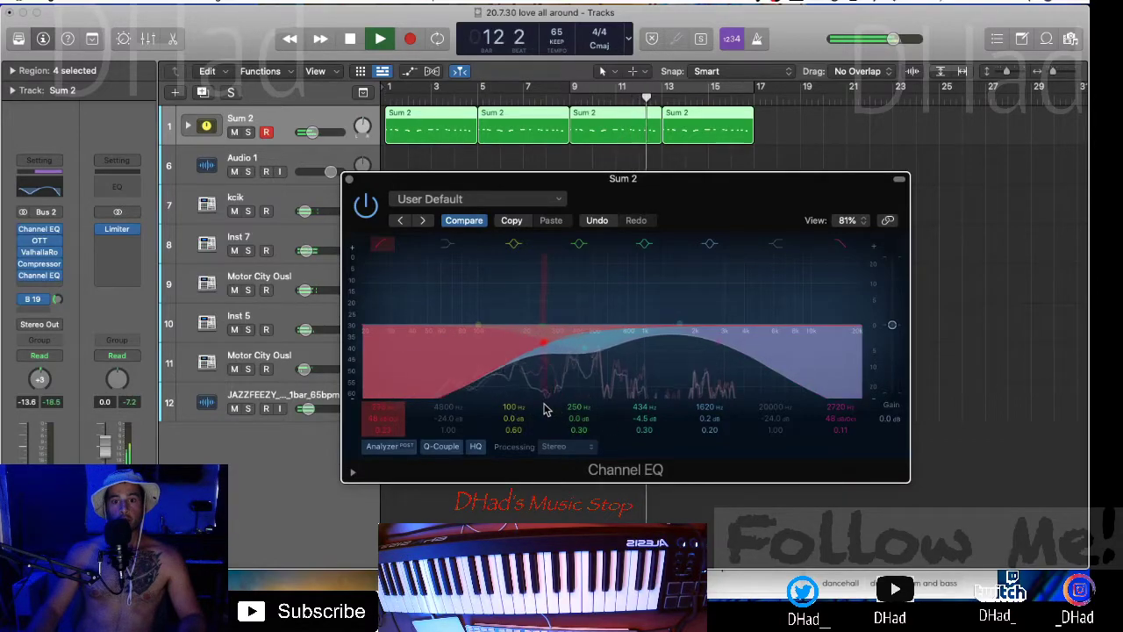
click(350, 180)
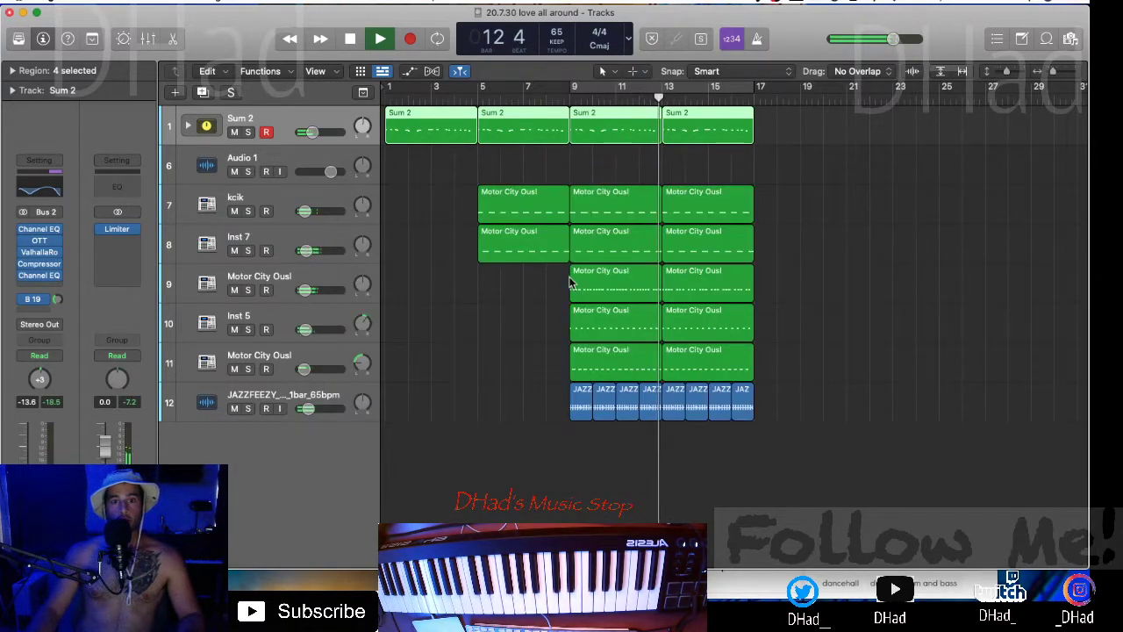
- Raise the kcik track's volume slightly, deselect the regions and stop playback
drag(304, 212, 307, 212)
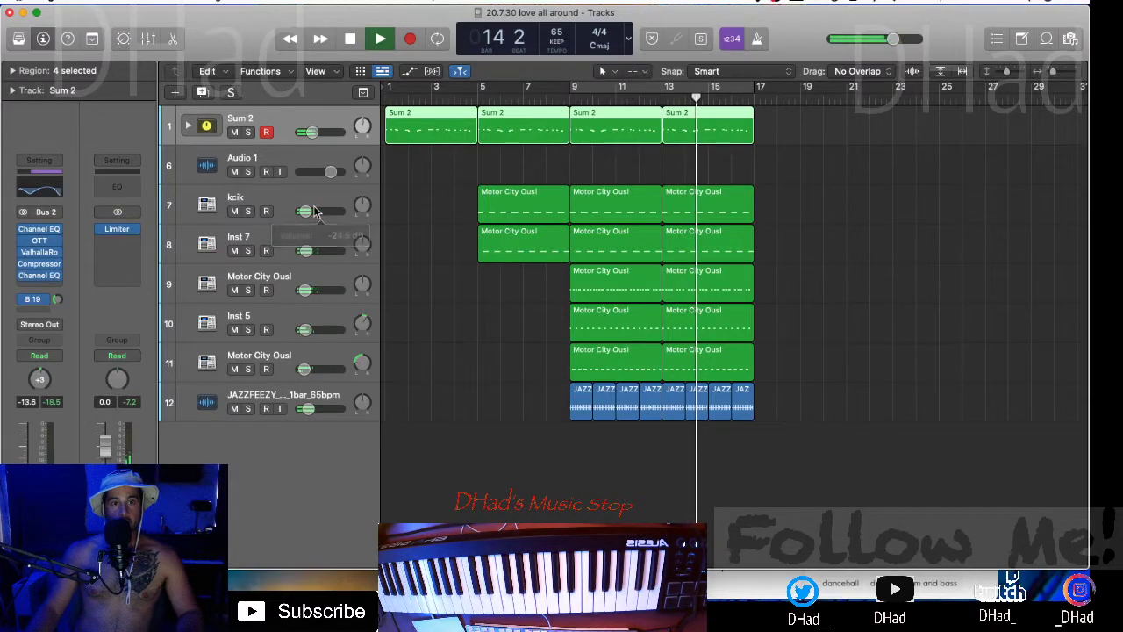
click(507, 463)
key(space)
- Switch to Splice and replace the sample search with "bass", keeping the exact 65 BPM filter
key(super+Tab)
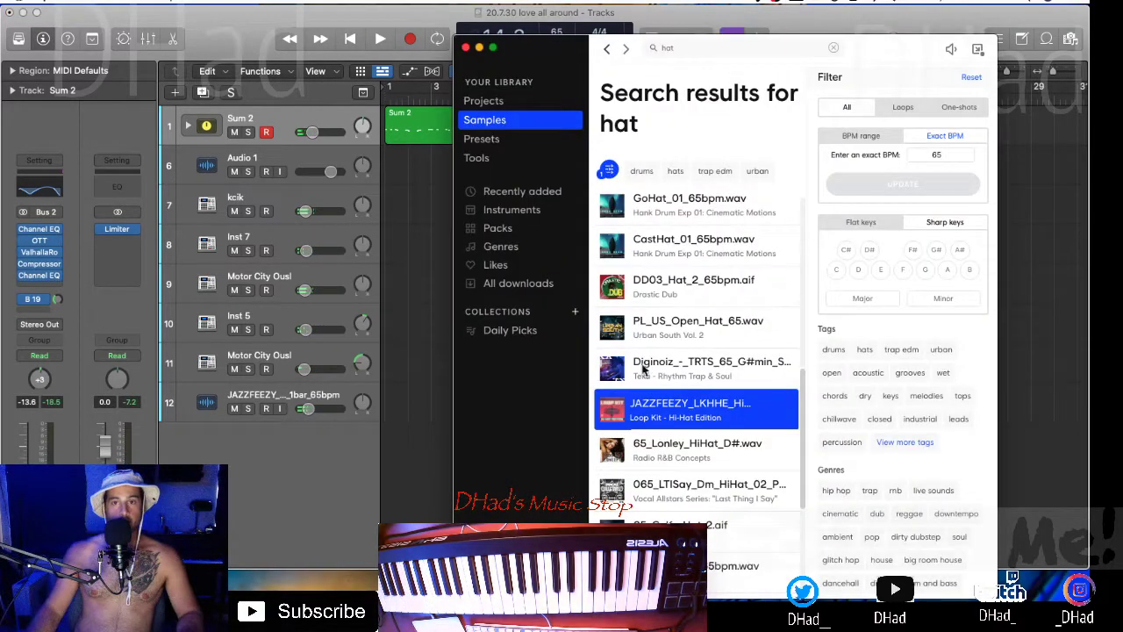
click(699, 50)
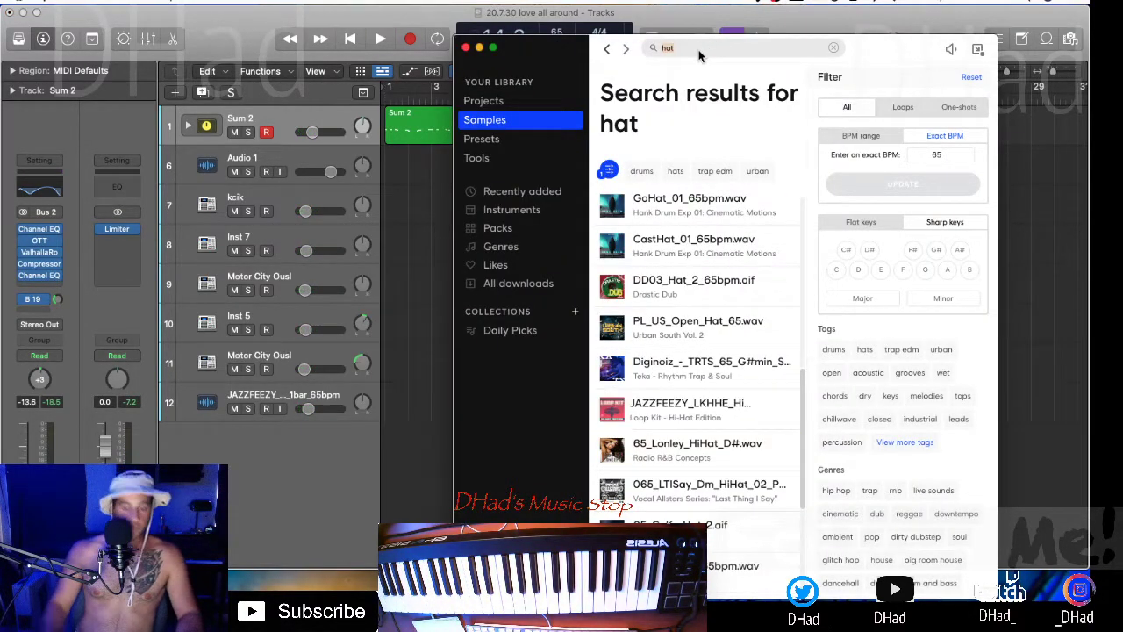
key(BackSpace)
key(BackSpace)
key(BackSpace)
text(bass)
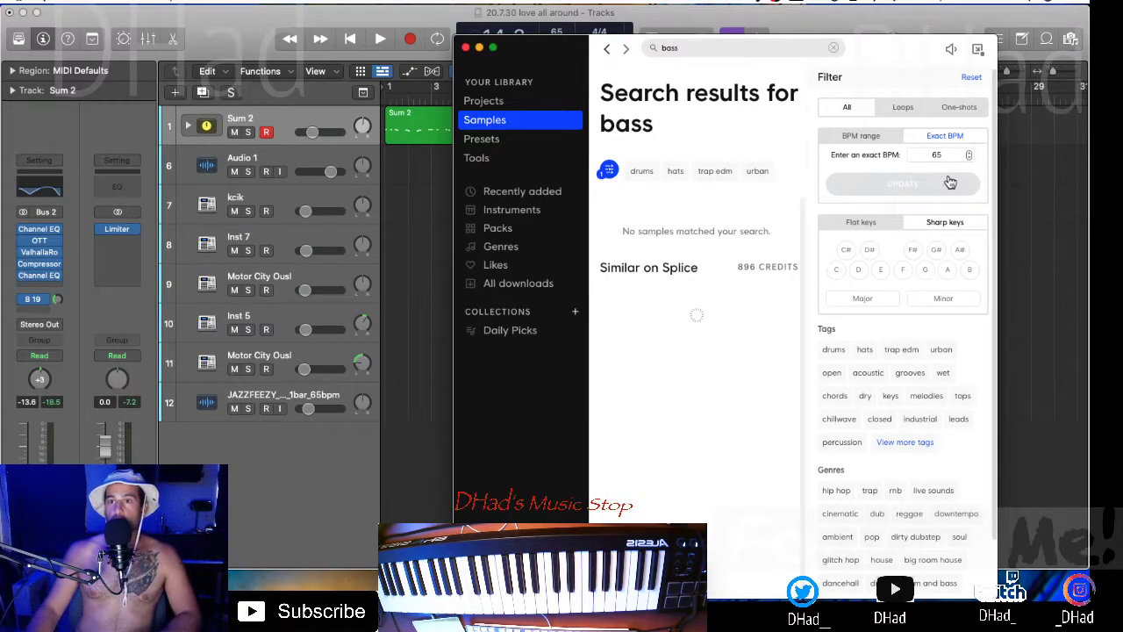
- Play the beat while auditioning Splice bass samples from the SOULSURPLUS_astromode one down to fs_bss65_lowpow2_Cm.wav
click(445, 432)
key(space)
key(super+Tab)
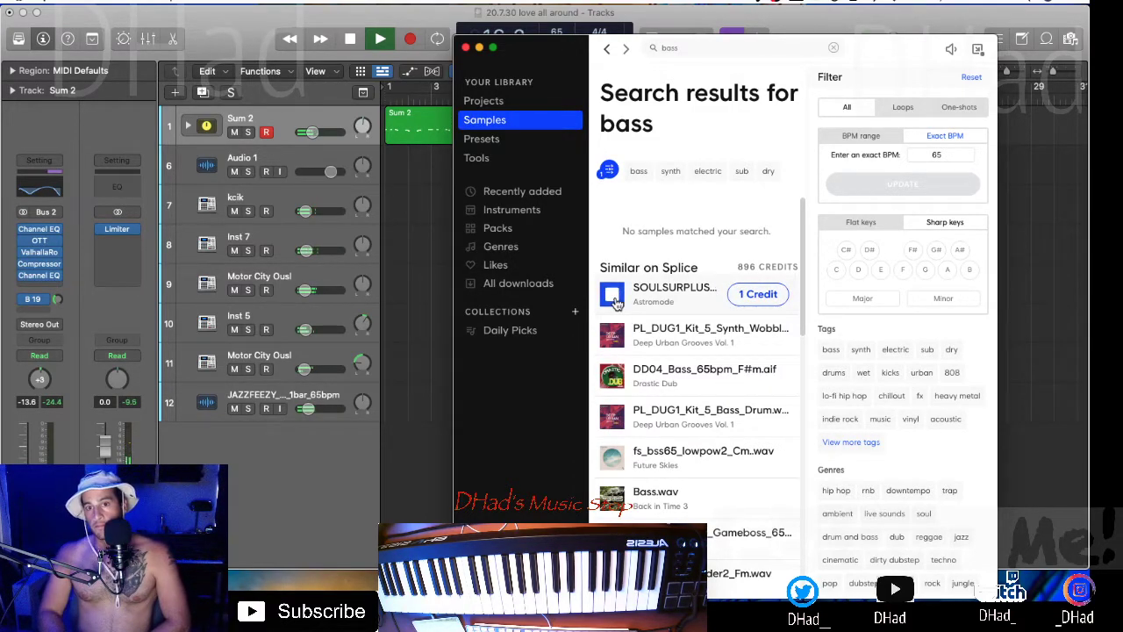
scroll(616, 303, down, 1)
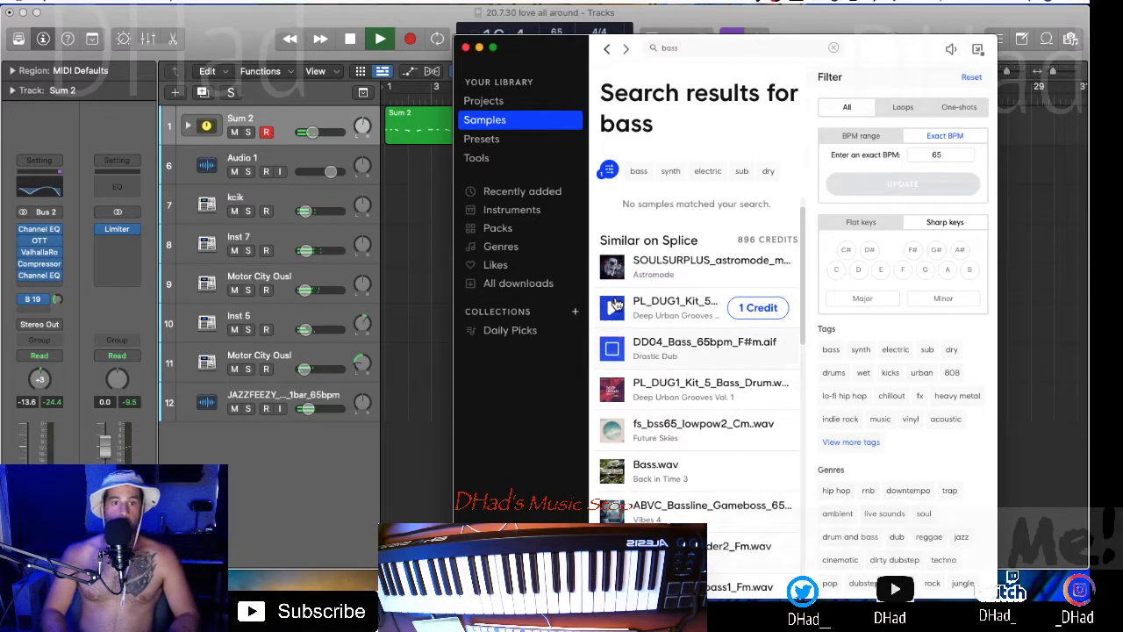
scroll(616, 303, down, 1)
scroll(616, 303, down, 2)
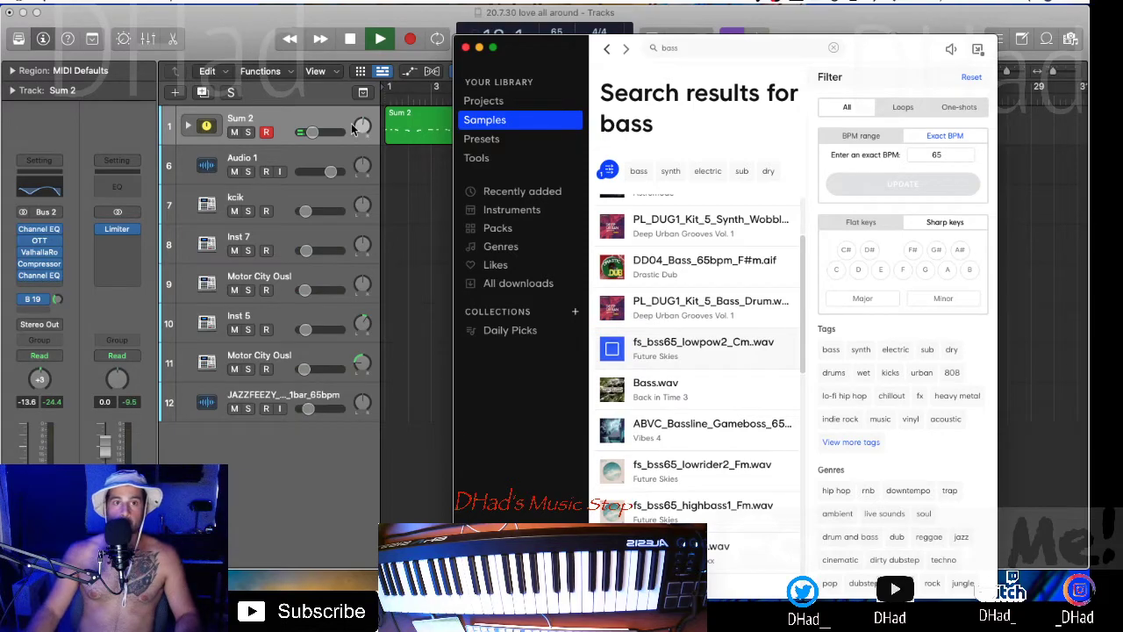
- Return Logic Pro's playback to the start and set a cycle range from bar 1 to bar 5
click(355, 56)
key(Return)
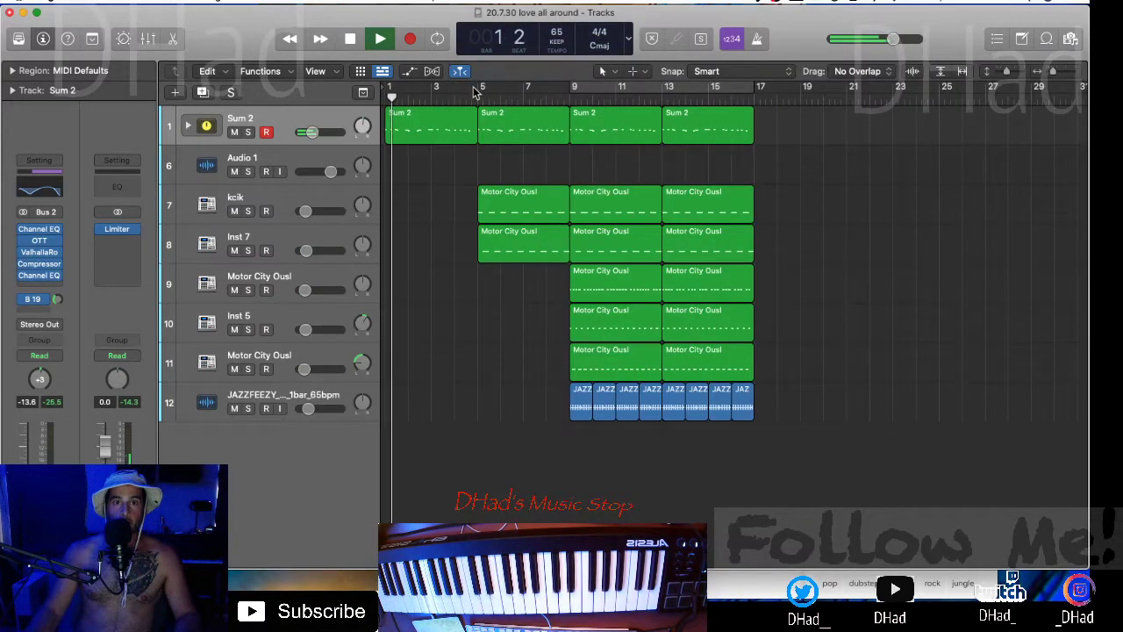
drag(476, 88, 290, 88)
- Switch back to Splice and audition the remaining bass samples down to fs_bss65_lowrider1_Fm.wav over the looped section
click(569, 584)
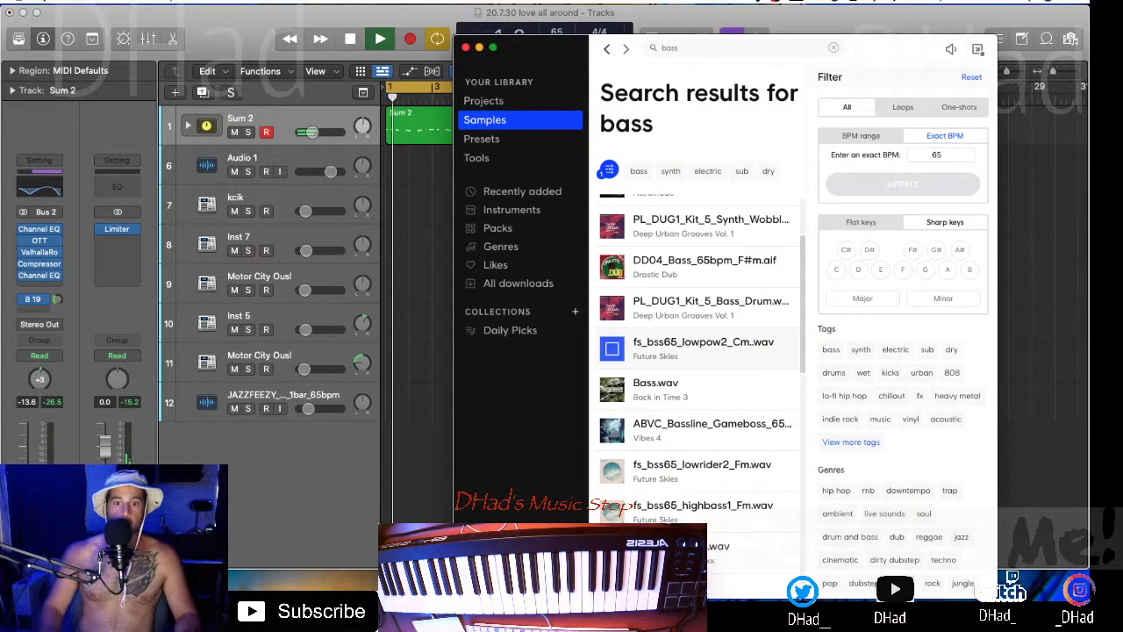
key(Down)
key(Down)
key(Down)
key(Down)
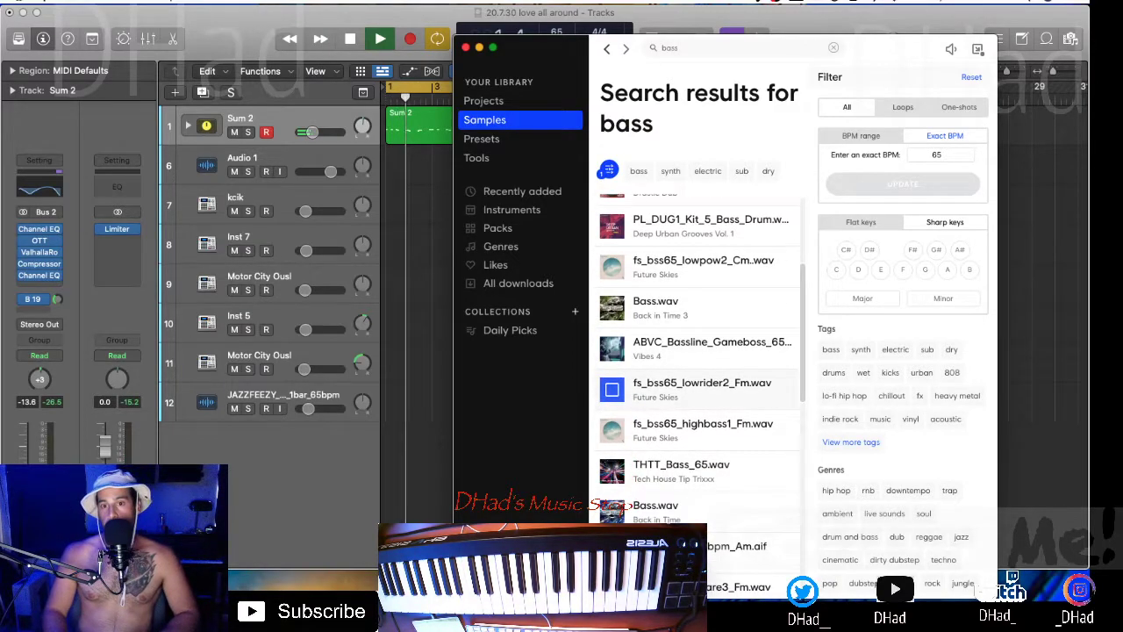
key(Down)
key(Up)
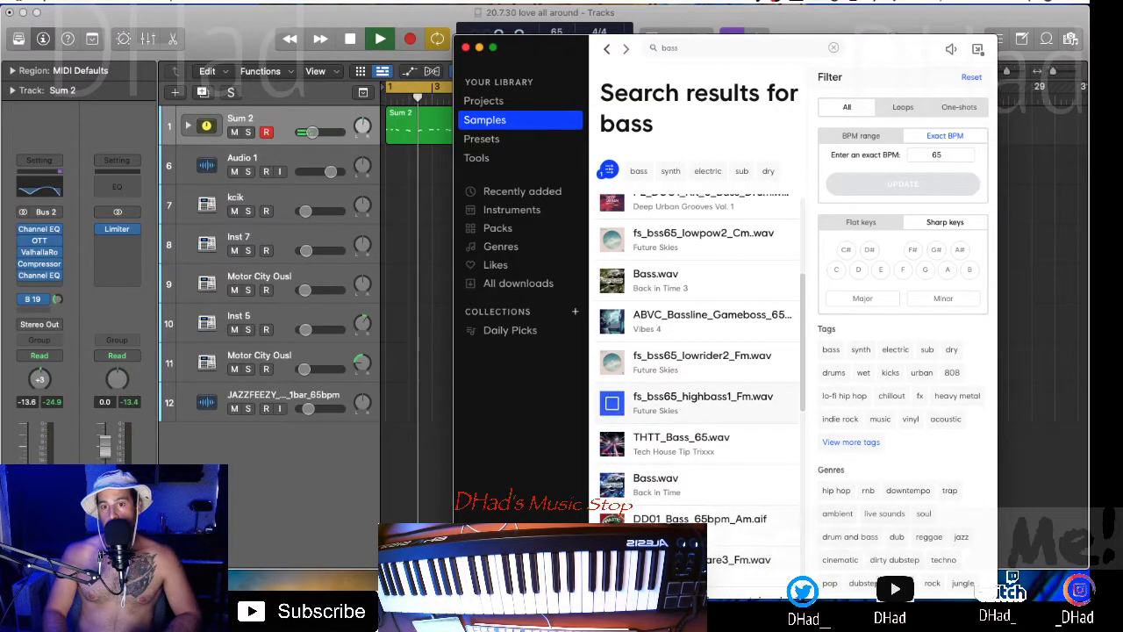
key(Down)
key(Down)
key(Down)
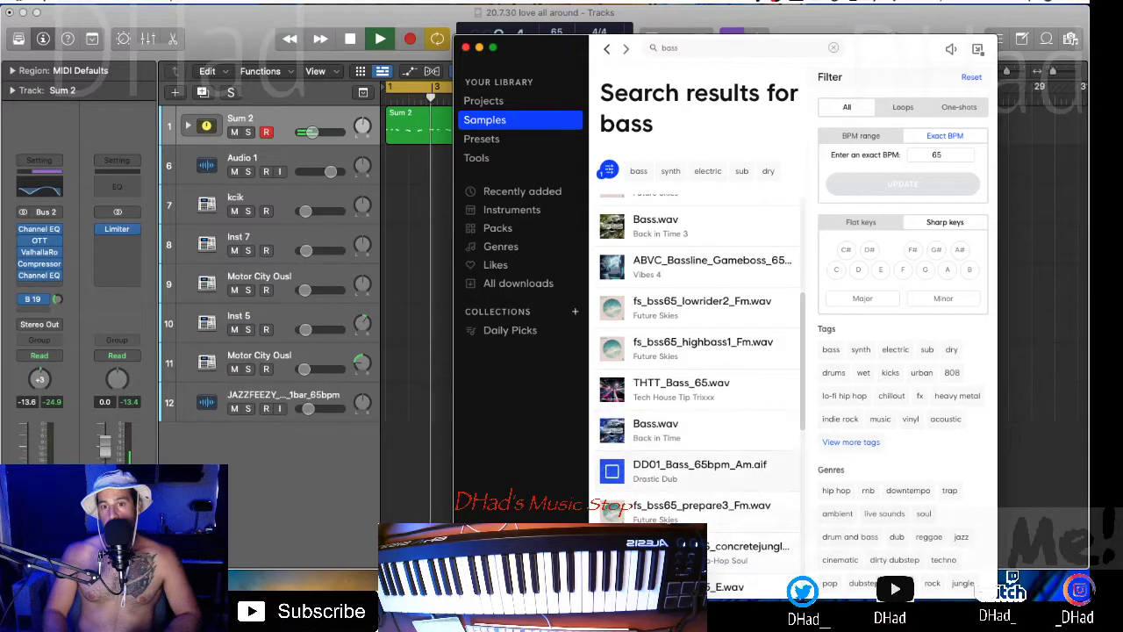
key(Down)
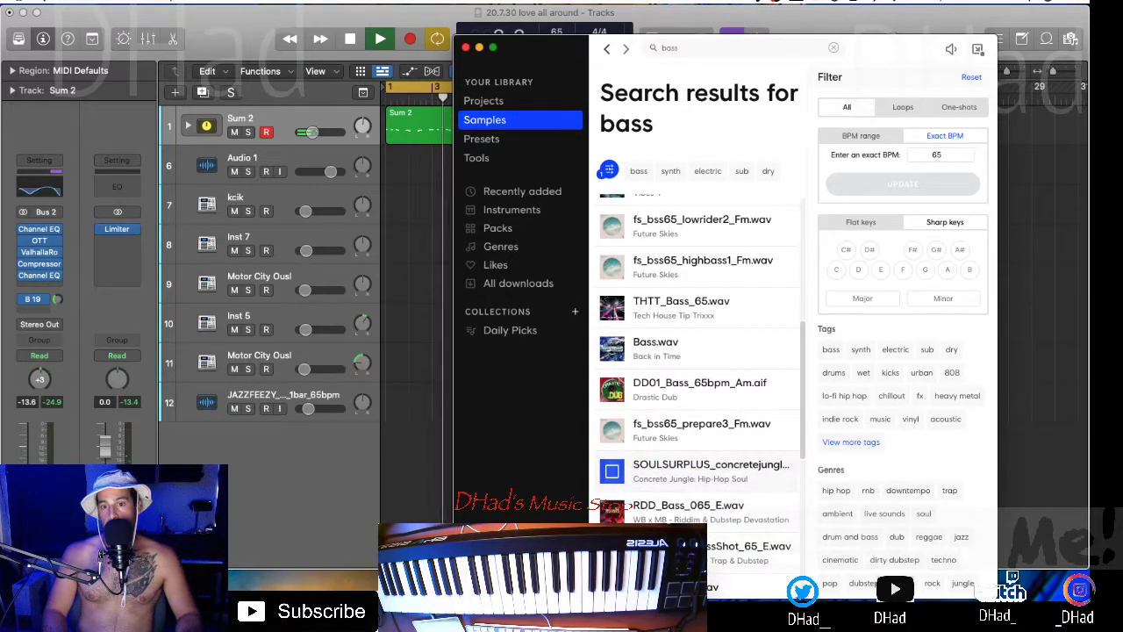
key(Down)
key(Down)
key(Down)
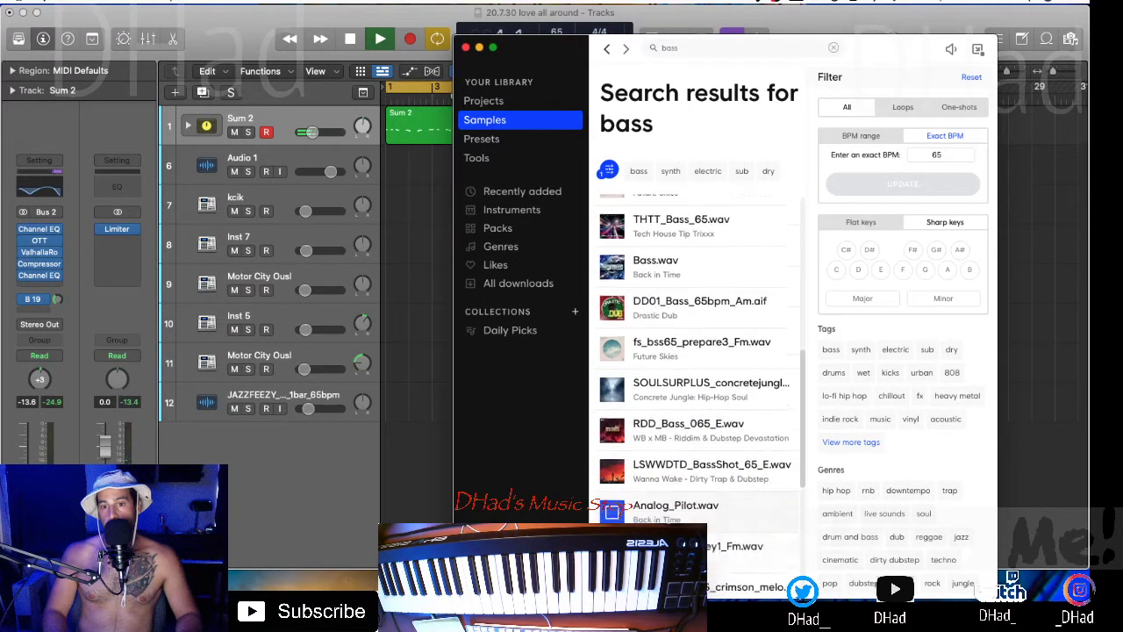
key(Down)
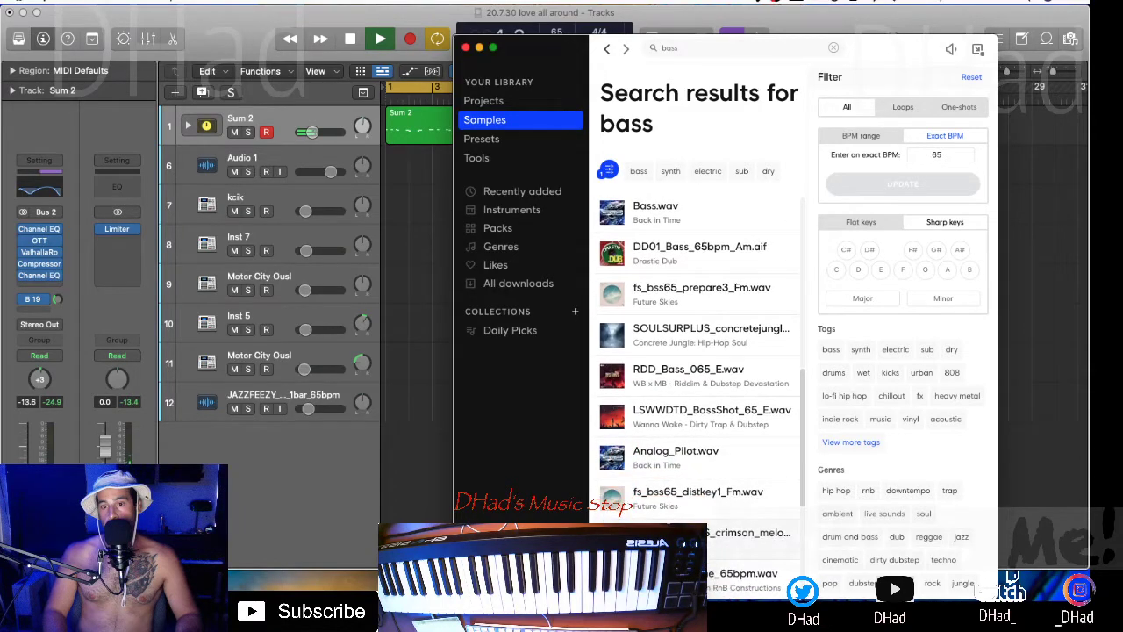
key(Down)
key(Down)
key(Down)
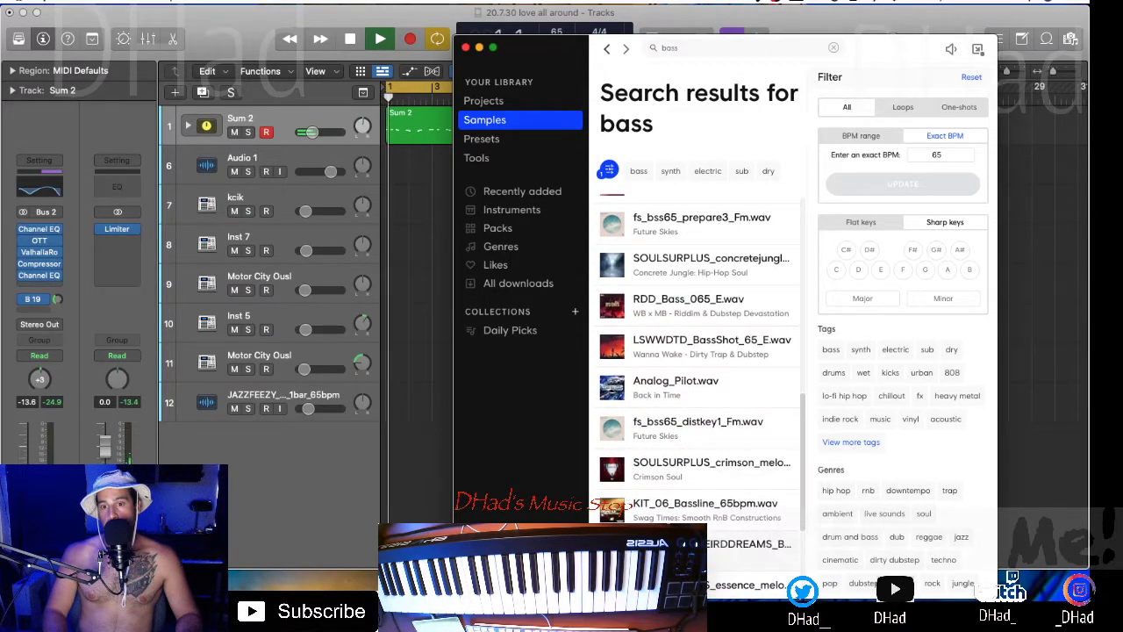
key(Down)
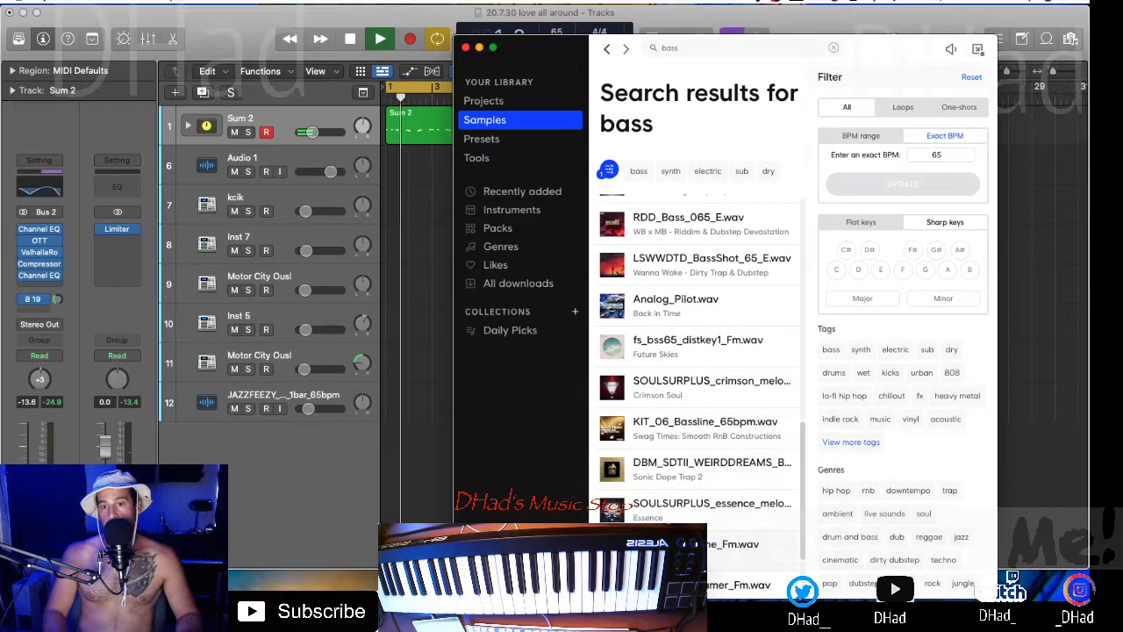
key(Down)
key(Down)
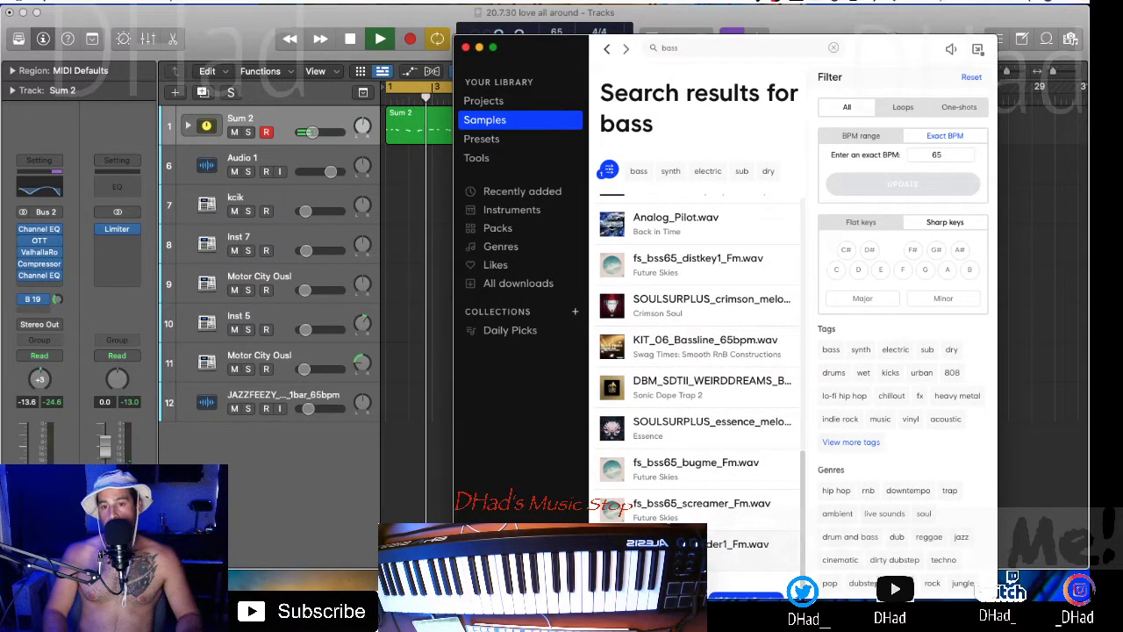
key(Down)
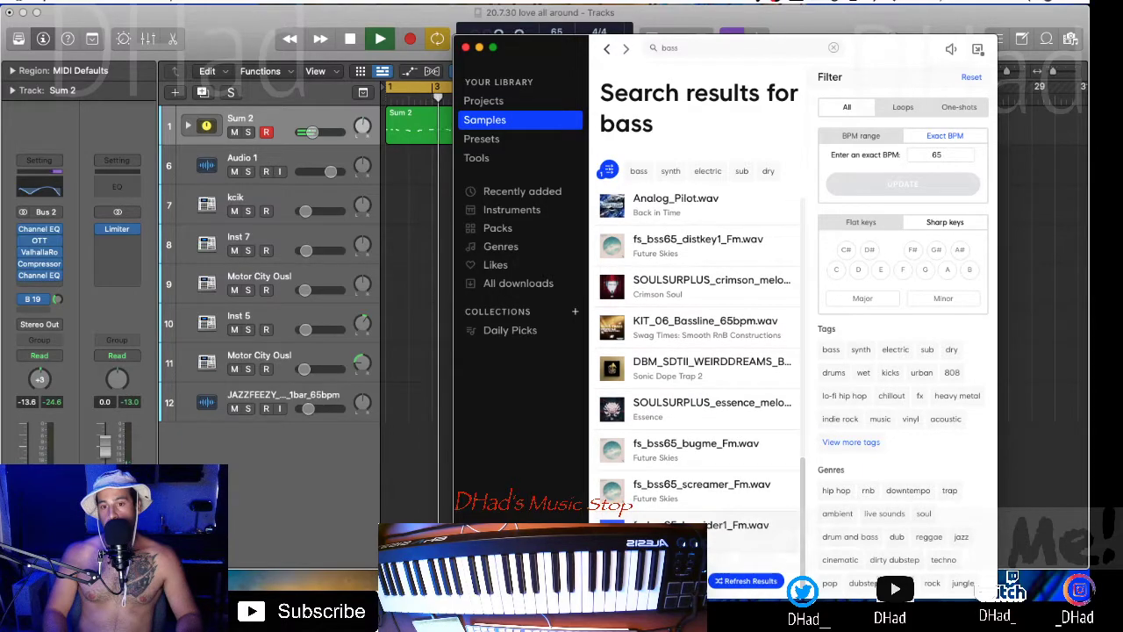
- Download fs_bss65_lowrider1_Fm.wav and place it at bar 1 on a new audio track beneath the JAZZFEEZY track
click(784, 529)
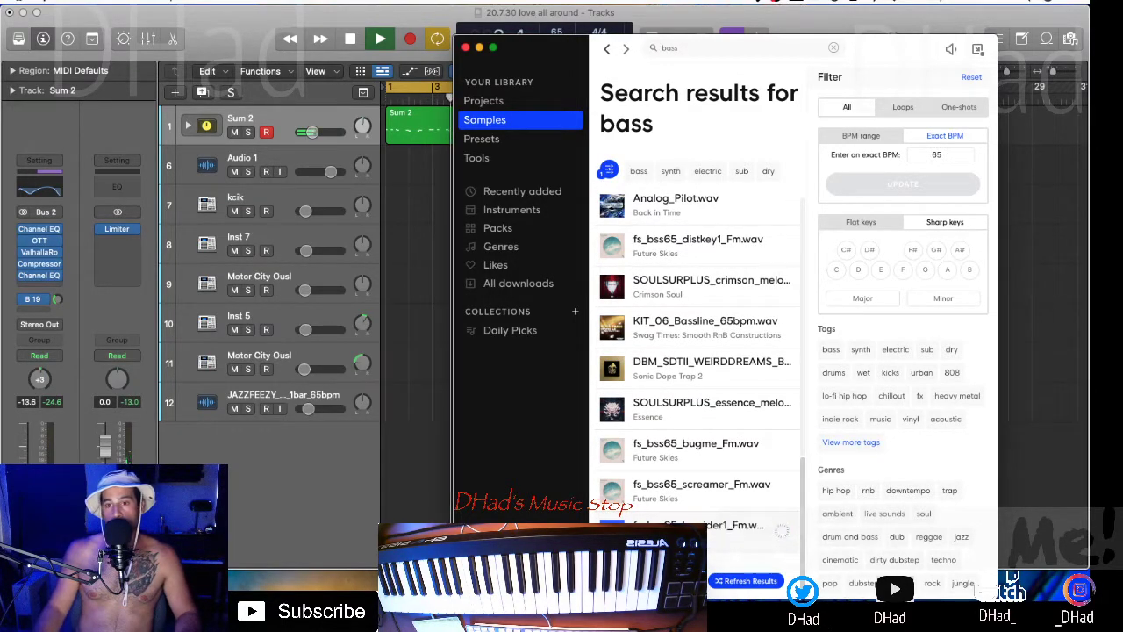
click(724, 533)
drag(645, 533, 284, 478)
drag(640, 533, 419, 527)
drag(472, 498, 390, 452)
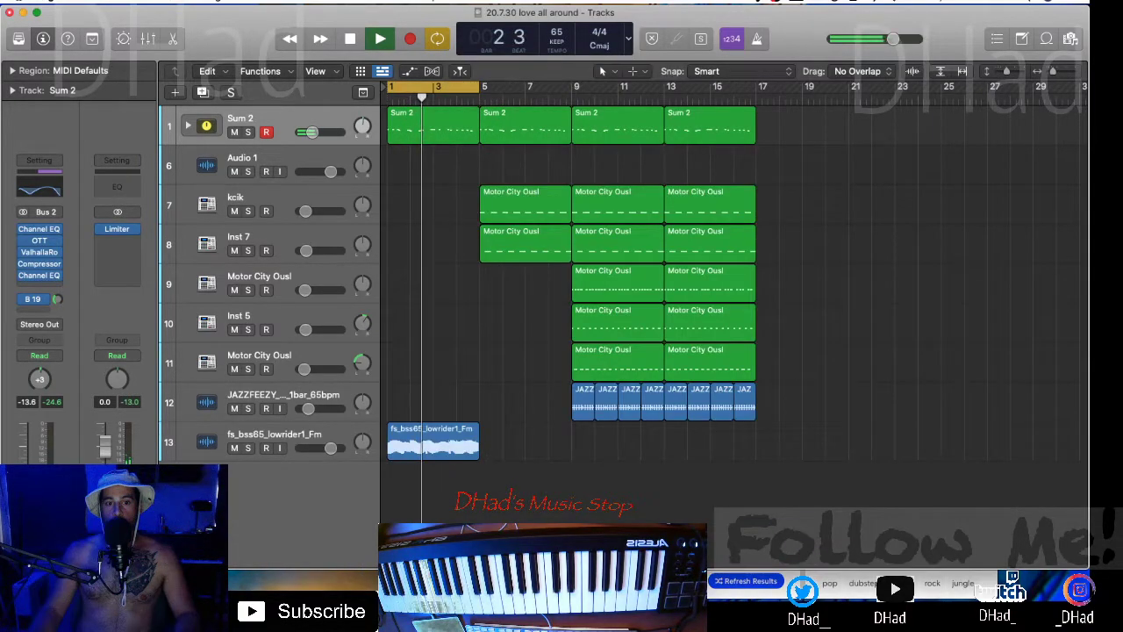
- Play the loop and low-cut the fs_bss65_lowrider1_Fm bass track at about 226 Hz with Channel EQ
key(space)
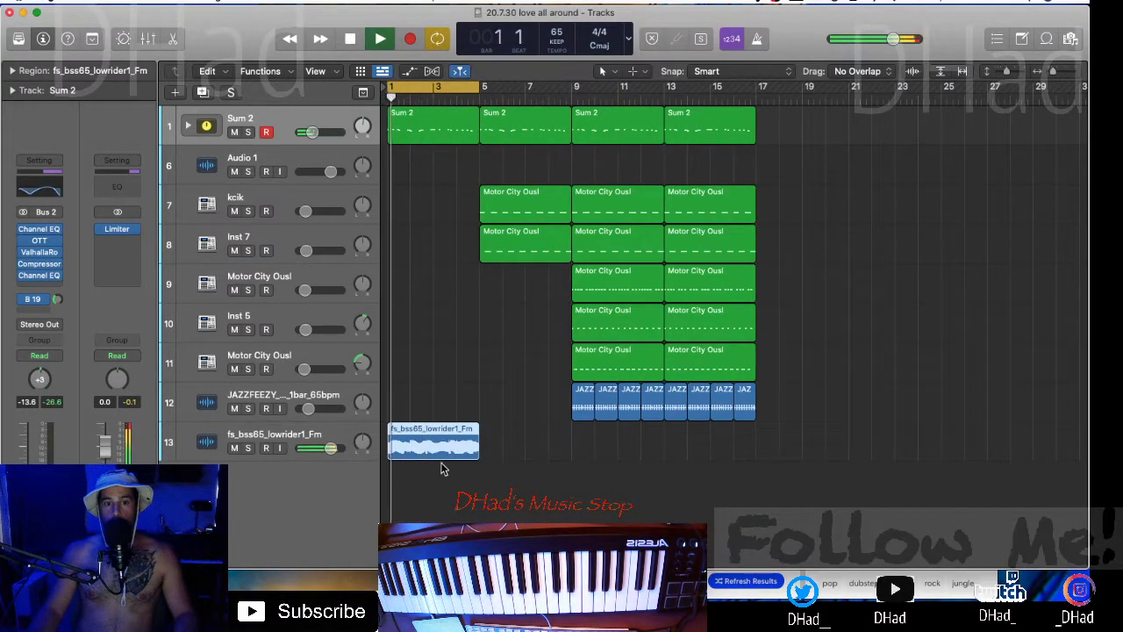
click(309, 430)
click(45, 268)
click(471, 282)
click(381, 252)
mouse_move(725, 371)
mouse_down()
mouse_move(501, 363)
mouse_move(541, 369)
mouse_up()
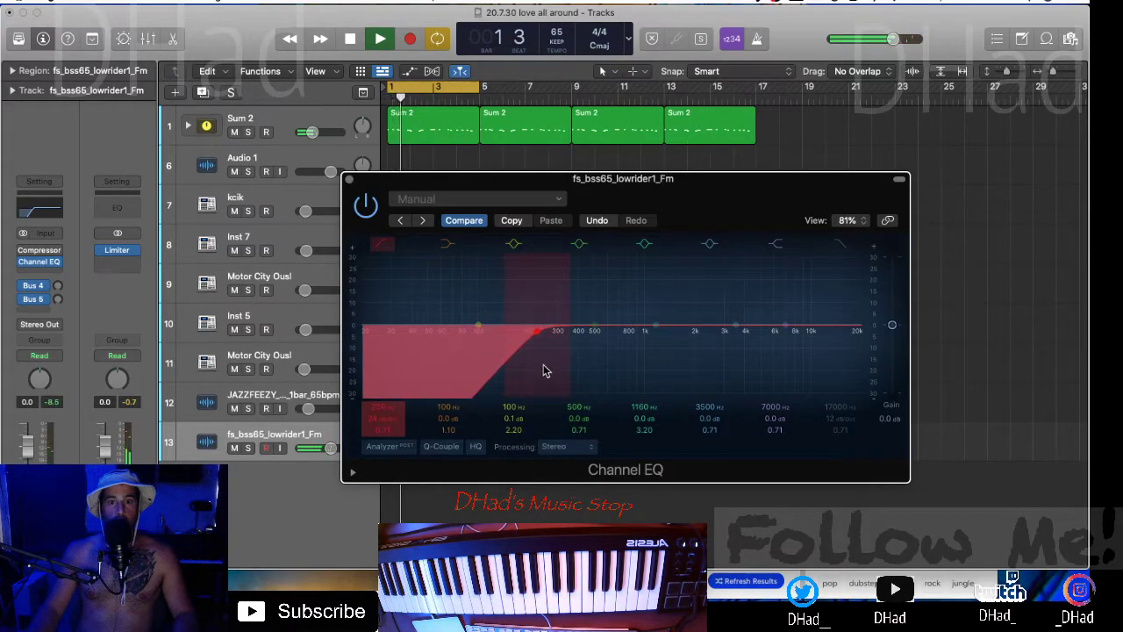
click(349, 180)
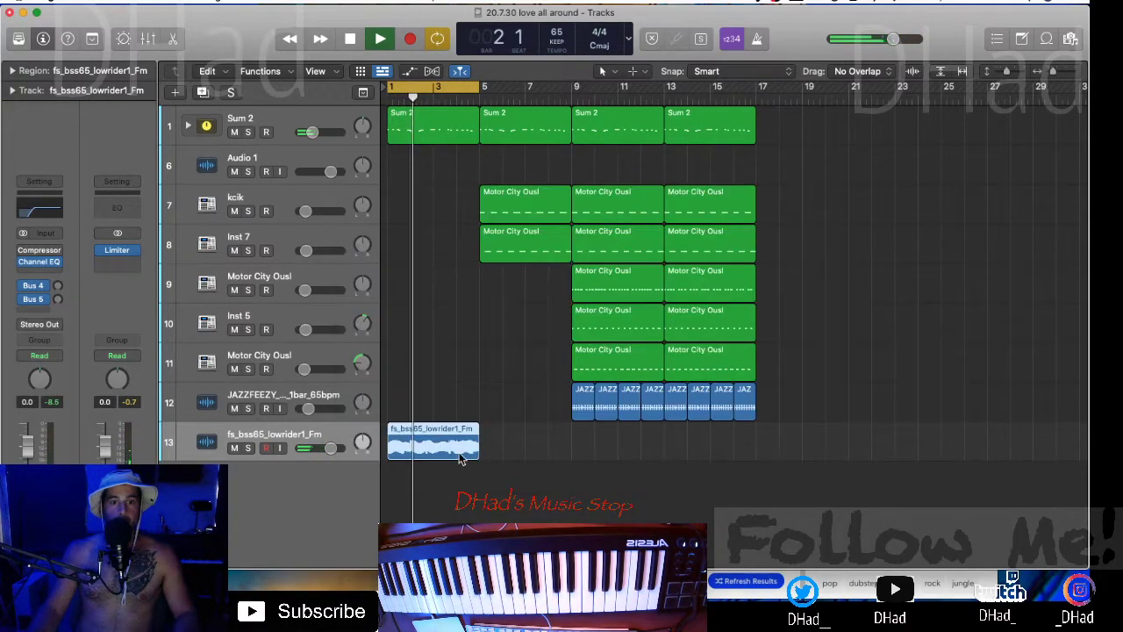
drag(332, 449, 334, 449)
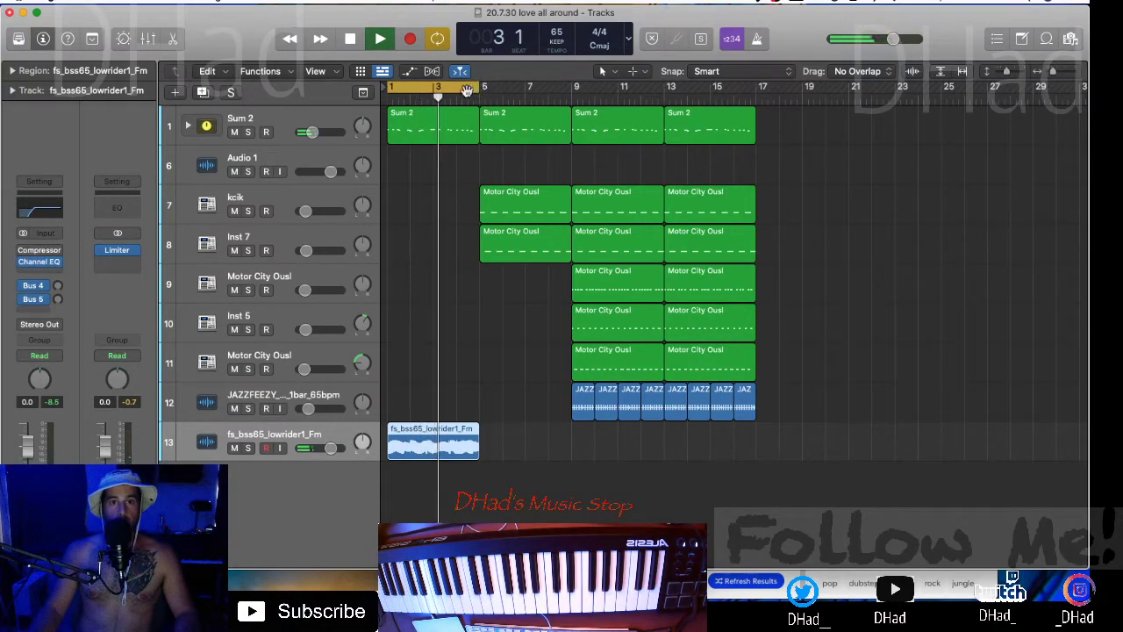
- Repeat the bass region at bar 5 and move the copy onto a new duplicate audio track below
key(super+r)
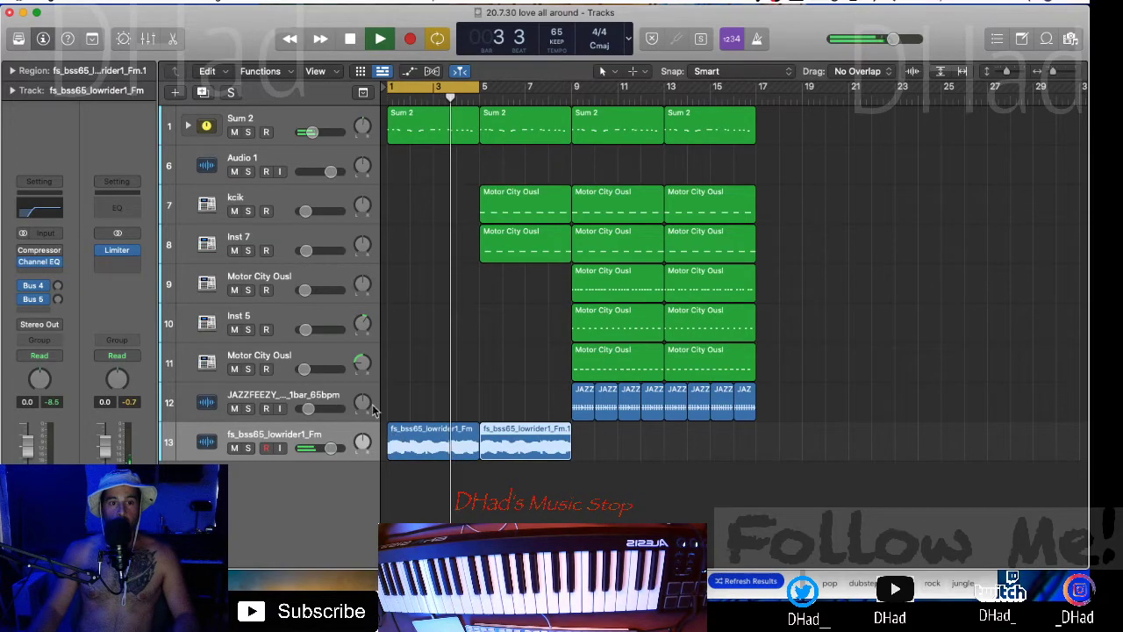
click(210, 97)
drag(512, 457, 512, 481)
- Lower the Audio 4 track's volume to -20.0 dB and bypass its Channel EQ
drag(338, 488, 314, 488)
click(19, 261)
click(19, 260)
click(21, 261)
- Extend the cycle range to bar 17 and repeat the Audio 4 bass region to fill bars 9 to 17
drag(478, 87, 760, 87)
click(628, 462)
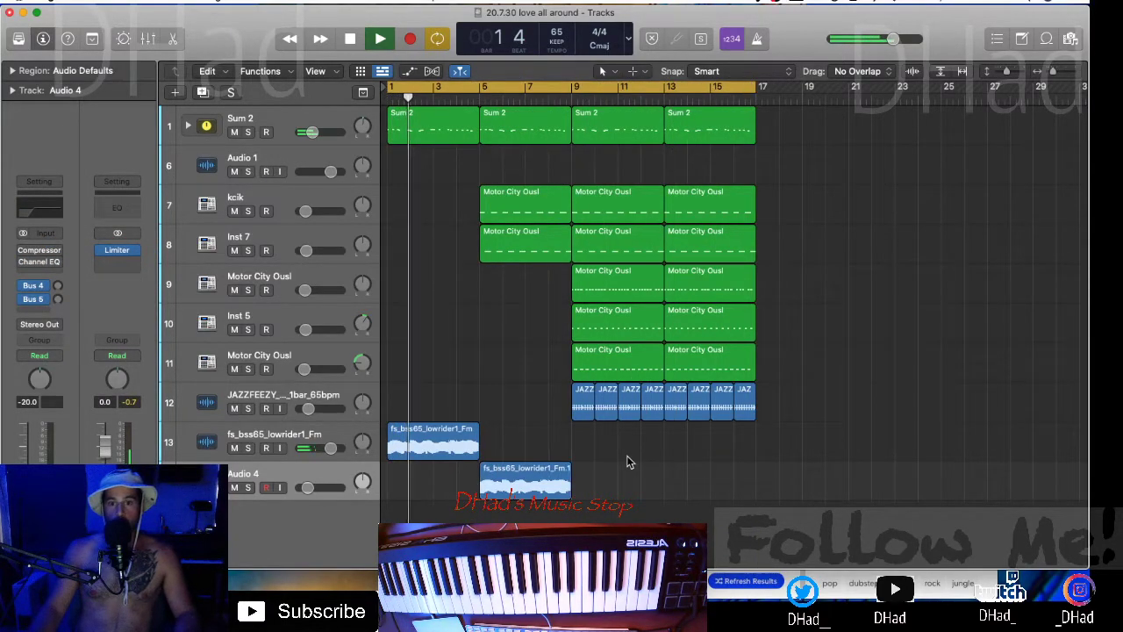
click(560, 485)
key(super+r)
key(super+r)
click(948, 448)
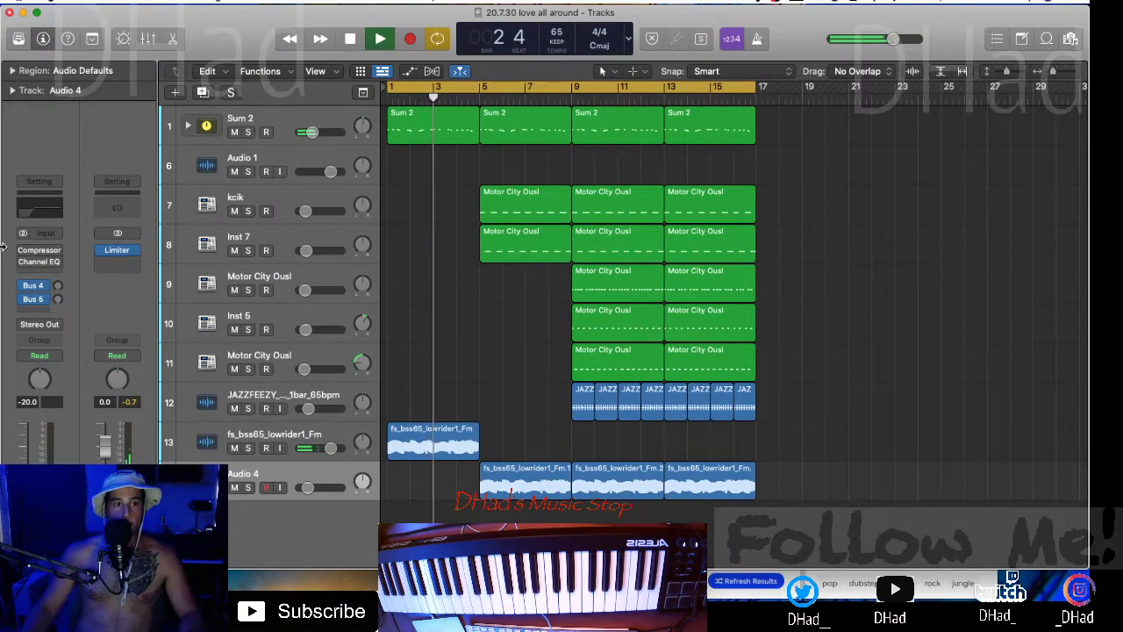
- Boost a midrange band in the Channel EQ of the fs_bss65_lowrider1_Fm intro bass track
click(39, 261)
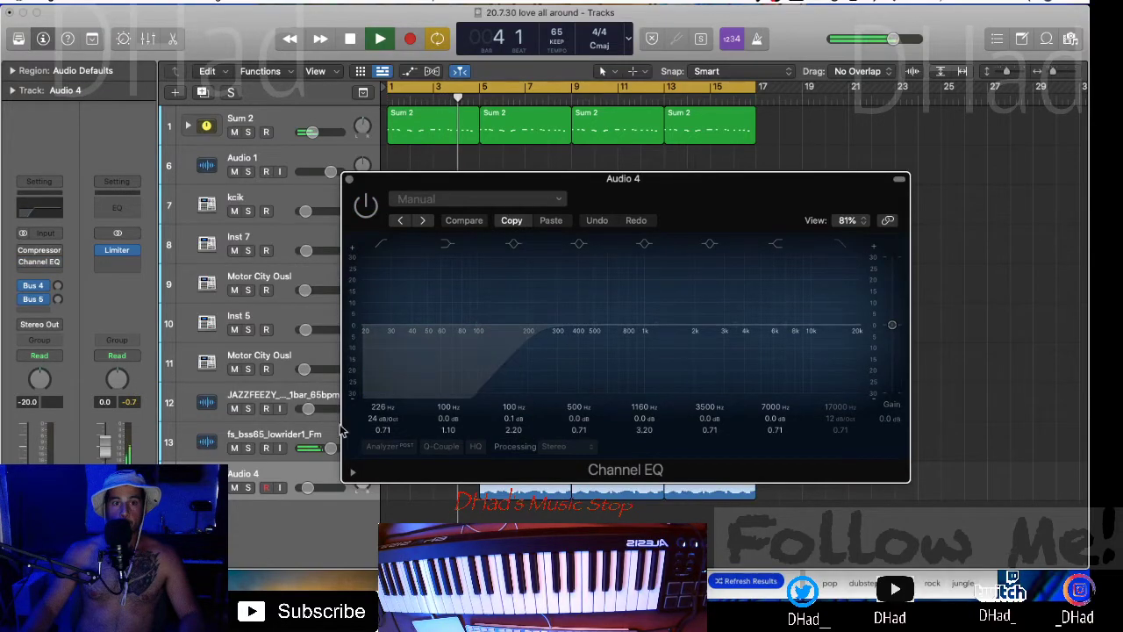
click(317, 444)
click(42, 263)
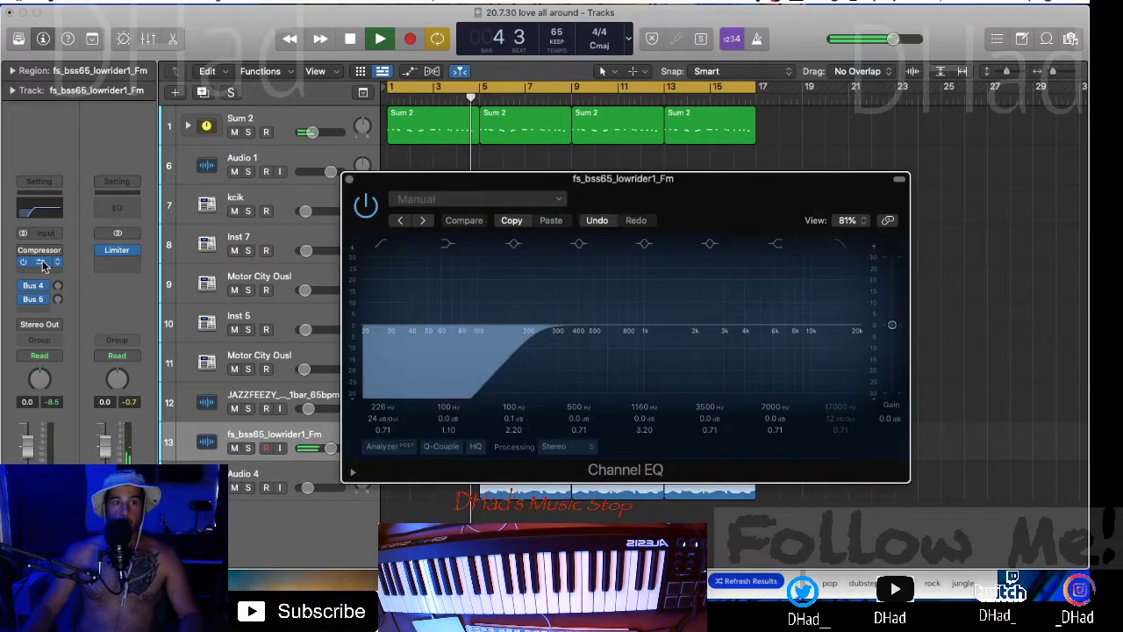
drag(664, 301, 583, 198)
click(351, 178)
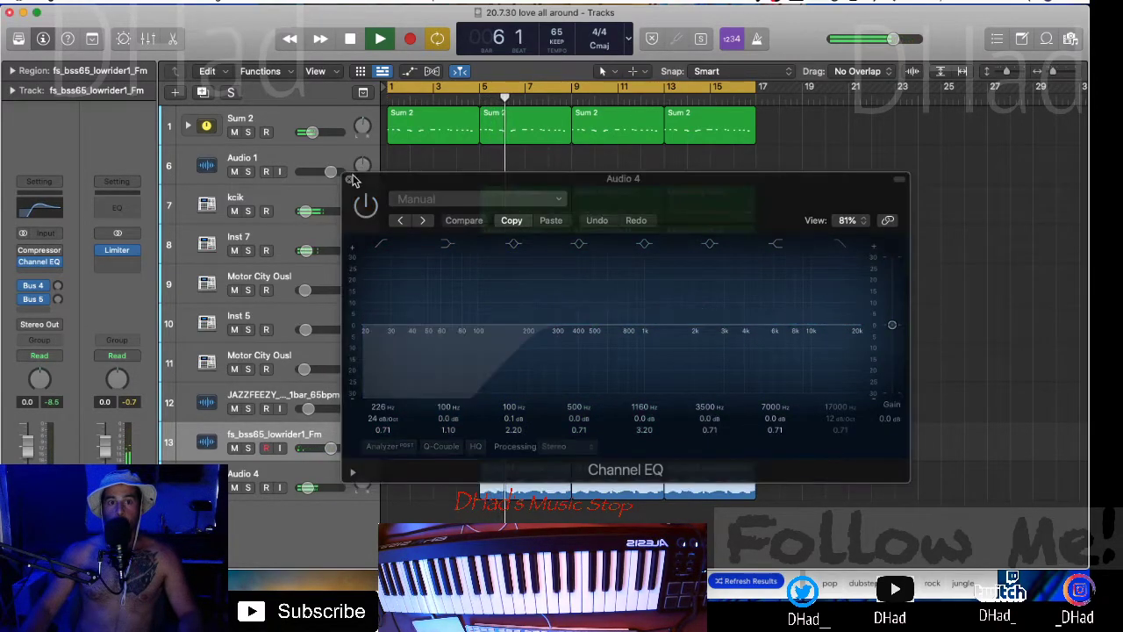
- Raise the Audio 4 bass track's volume to -12.2 dB and close its EQ window
click(313, 479)
mouse_move(311, 490)
mouse_down()
mouse_move(321, 487)
mouse_move(313, 485)
mouse_up()
click(351, 180)
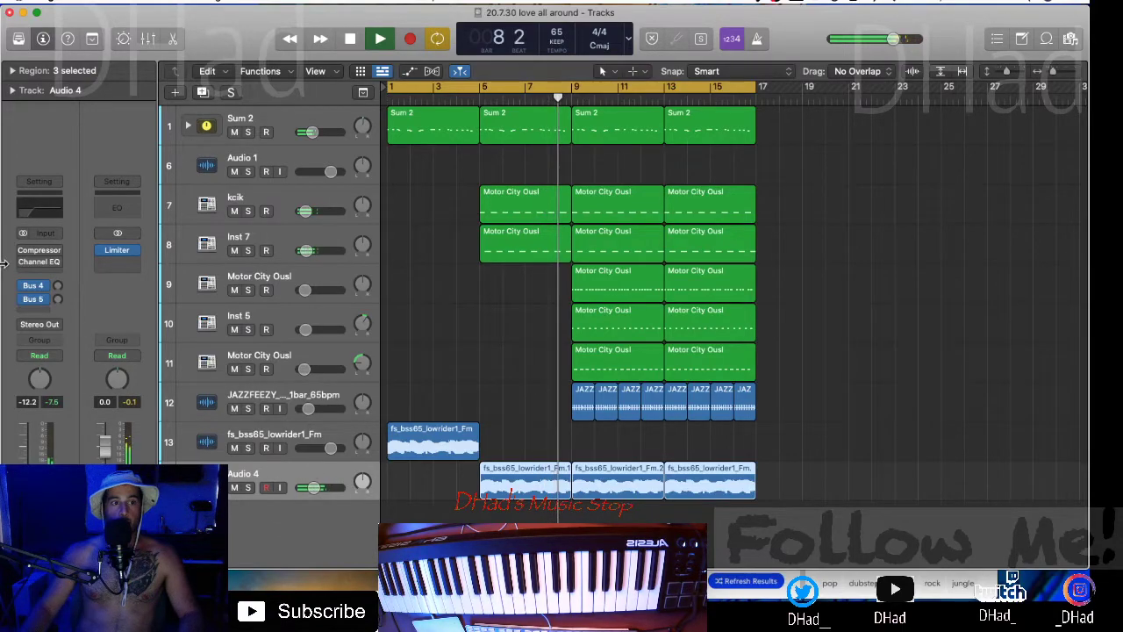
- Enable Audio 4's Channel EQ, move the low cut down to 20 Hz and dip 2400 Hz by 1.2 dB
click(24, 262)
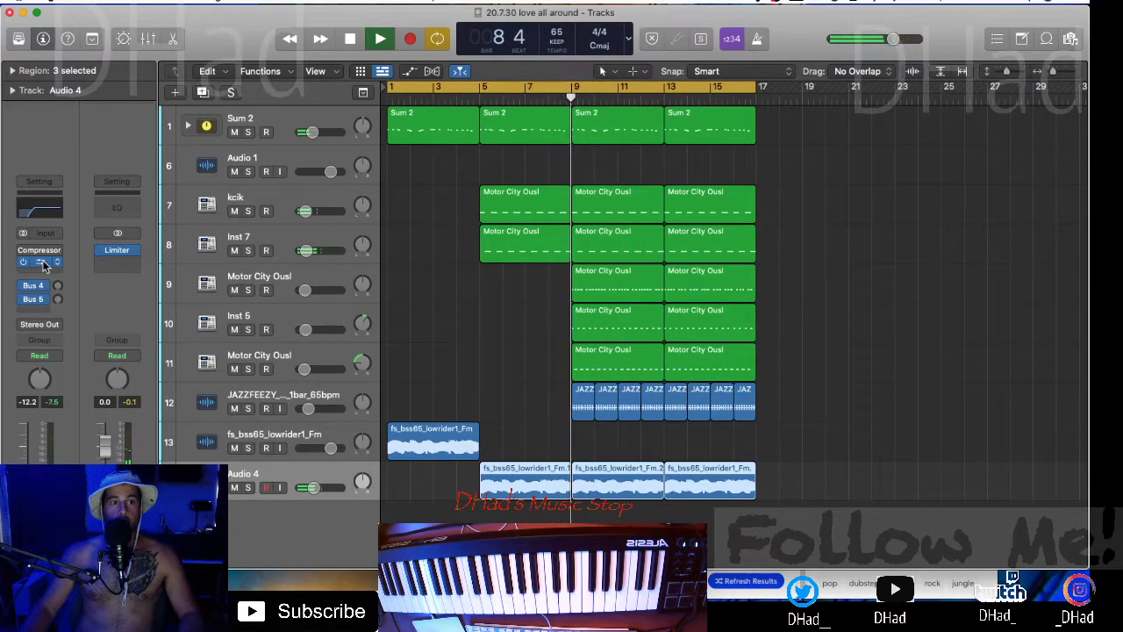
click(43, 264)
drag(500, 356, 265, 357)
drag(597, 339, 709, 344)
- Turn on the EQ analyzer for Audio 4 and cut the bass by about 18.8 dB at 120 Hz
drag(480, 335, 531, 314)
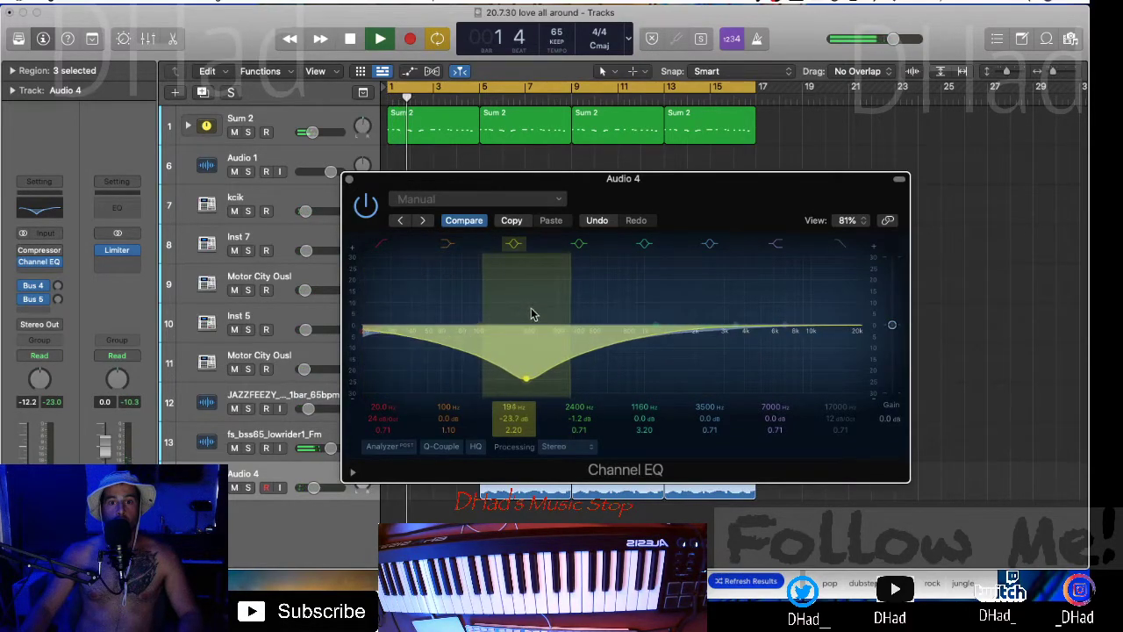
drag(527, 375, 422, 376)
drag(428, 436, 463, 409)
click(382, 448)
drag(456, 362, 491, 389)
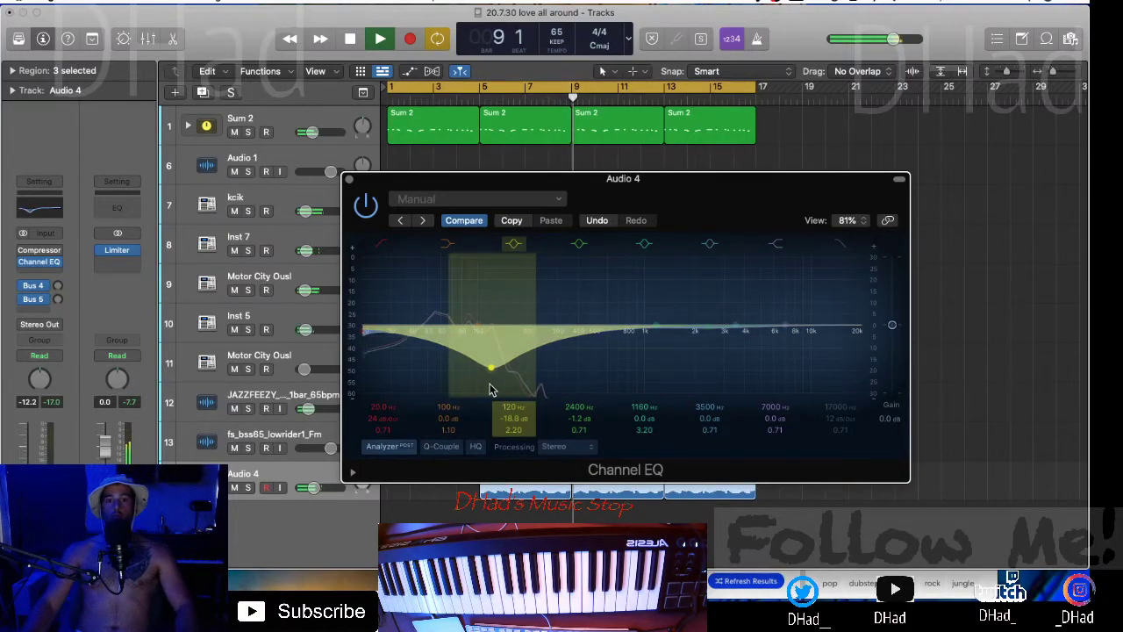
click(348, 179)
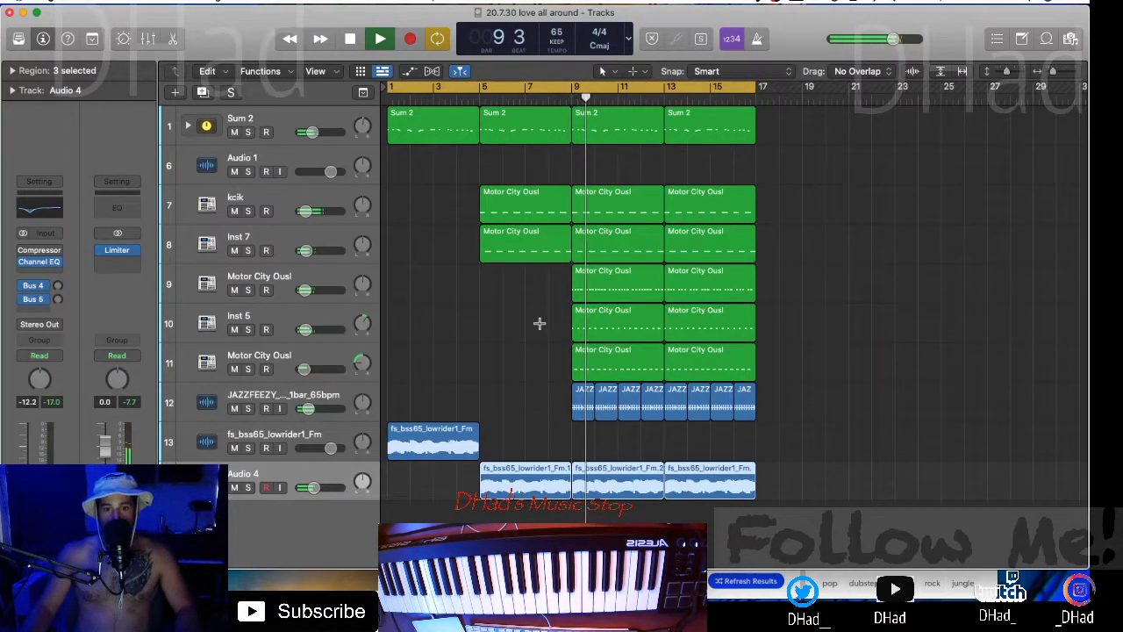
- Set the Audio 4 bass track to -11.0 dB and add a send to Bus 19 with its level raised
scroll(540, 324, up, 2)
drag(315, 489, 314, 490)
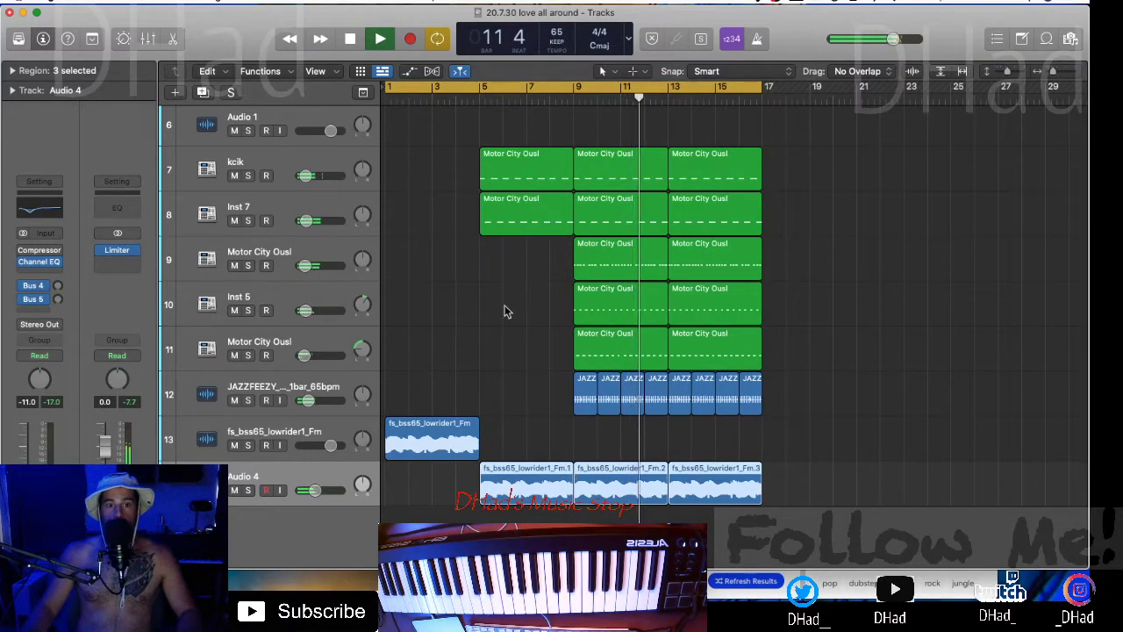
scroll(528, 266, down, 3)
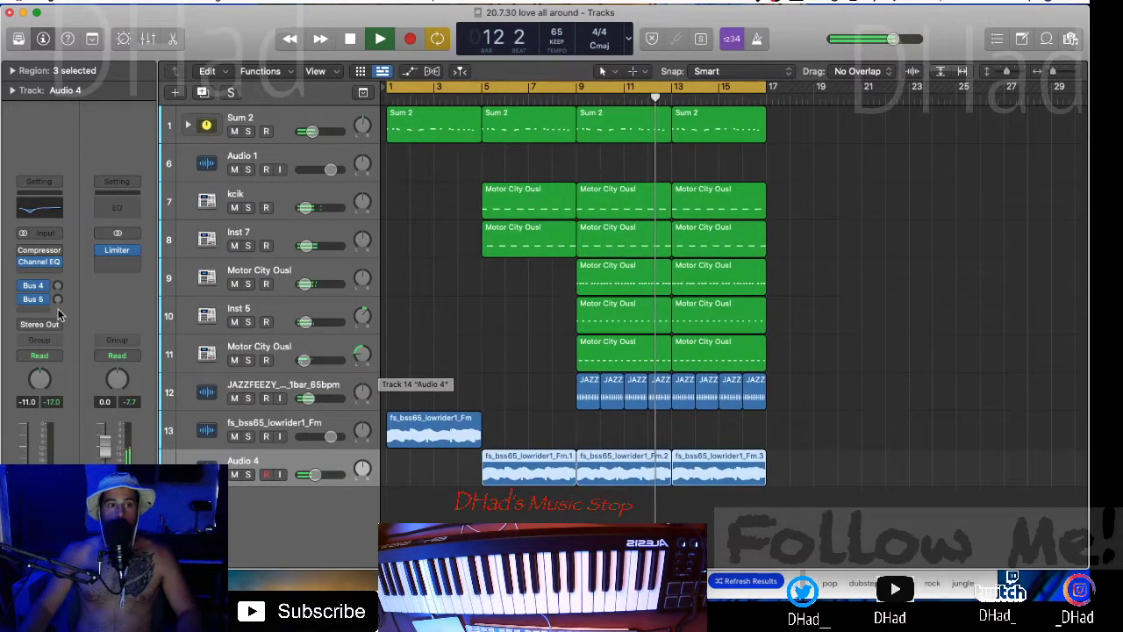
click(44, 314)
mouse_move(50, 321)
click(166, 331)
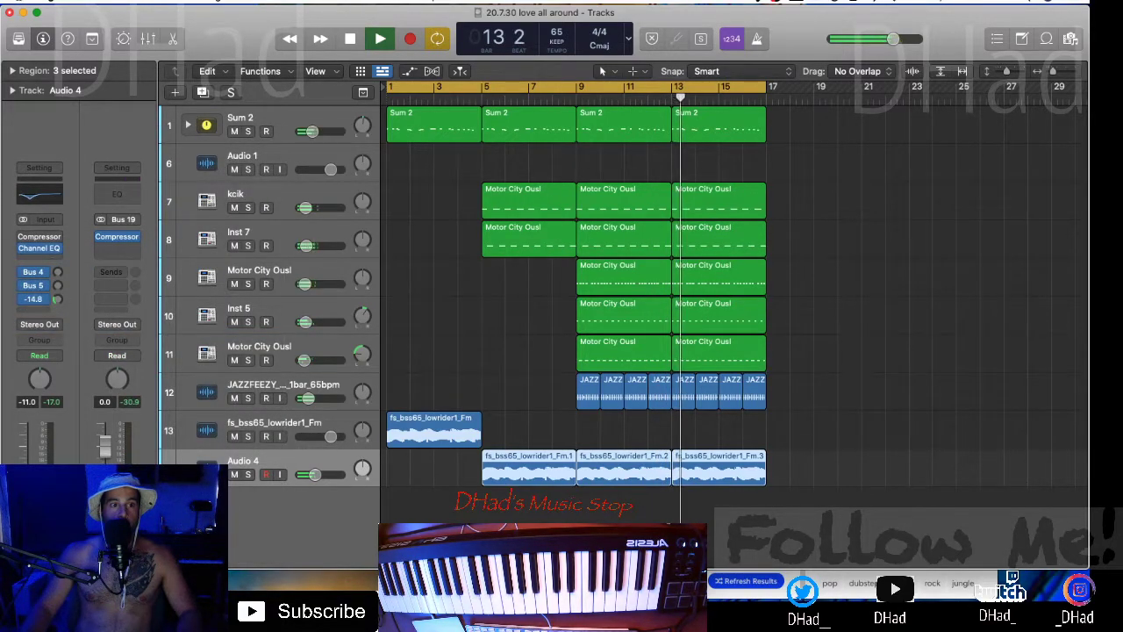
drag(57, 300, 57, 289)
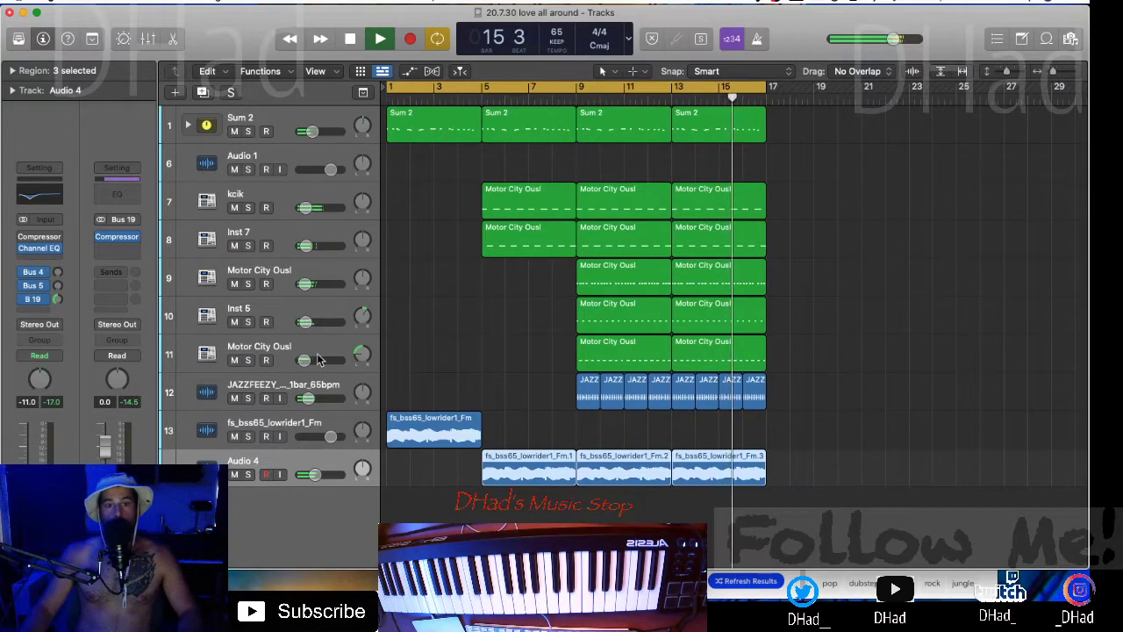
- Stop playback and group the drum tracks from kcik through JAZZFEEZY into a summing stack
key(space)
click(325, 389)
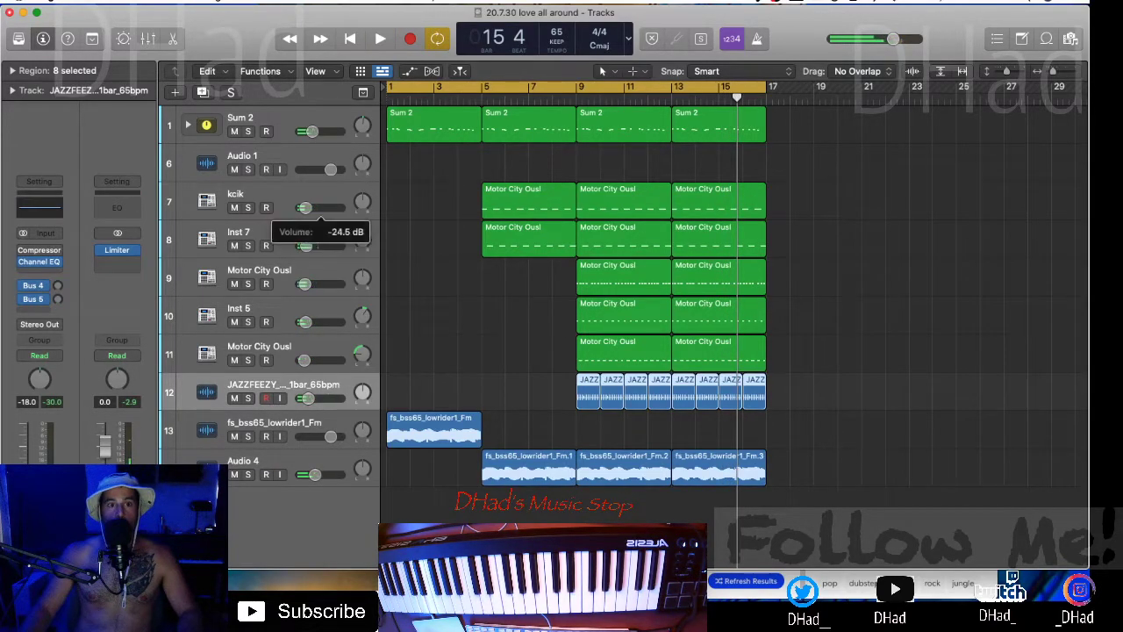
click(319, 201)
right_click(321, 200)
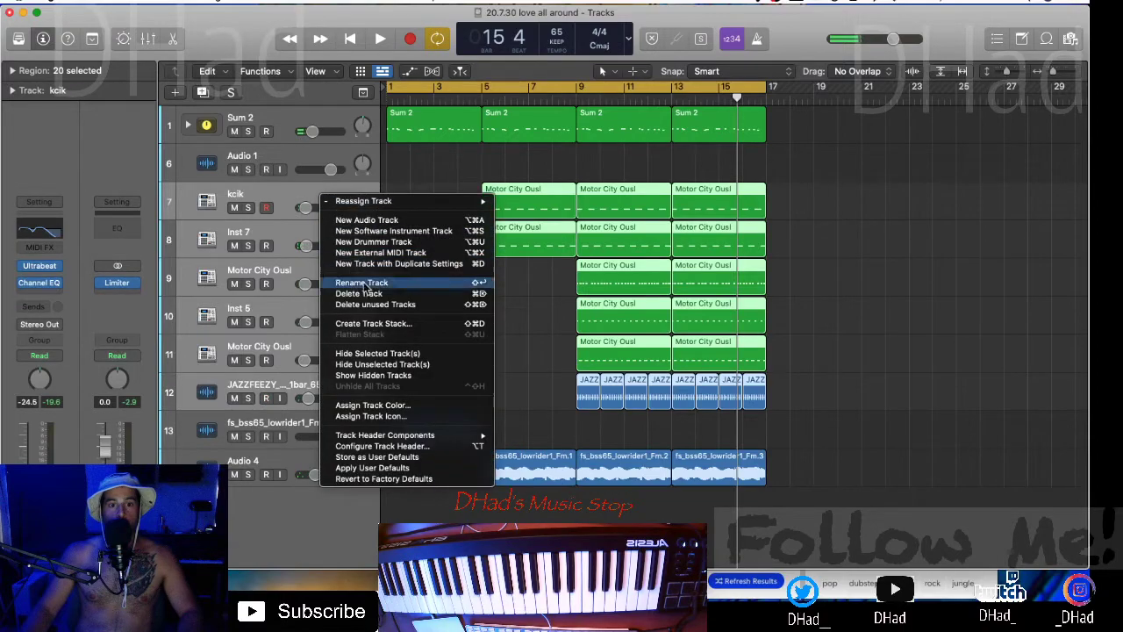
click(369, 324)
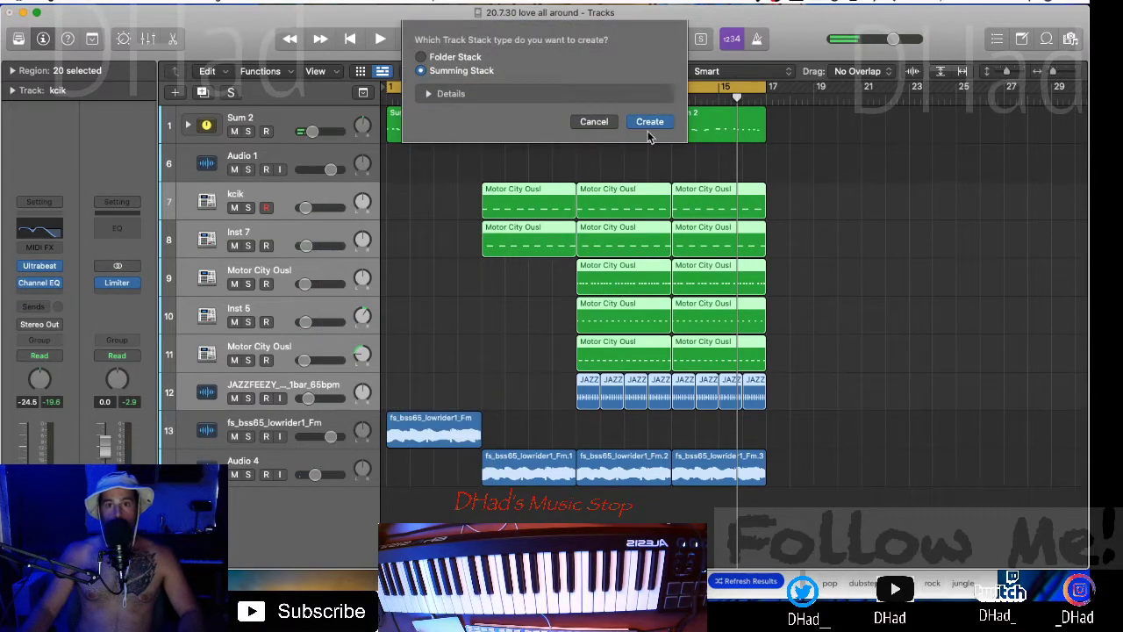
click(649, 122)
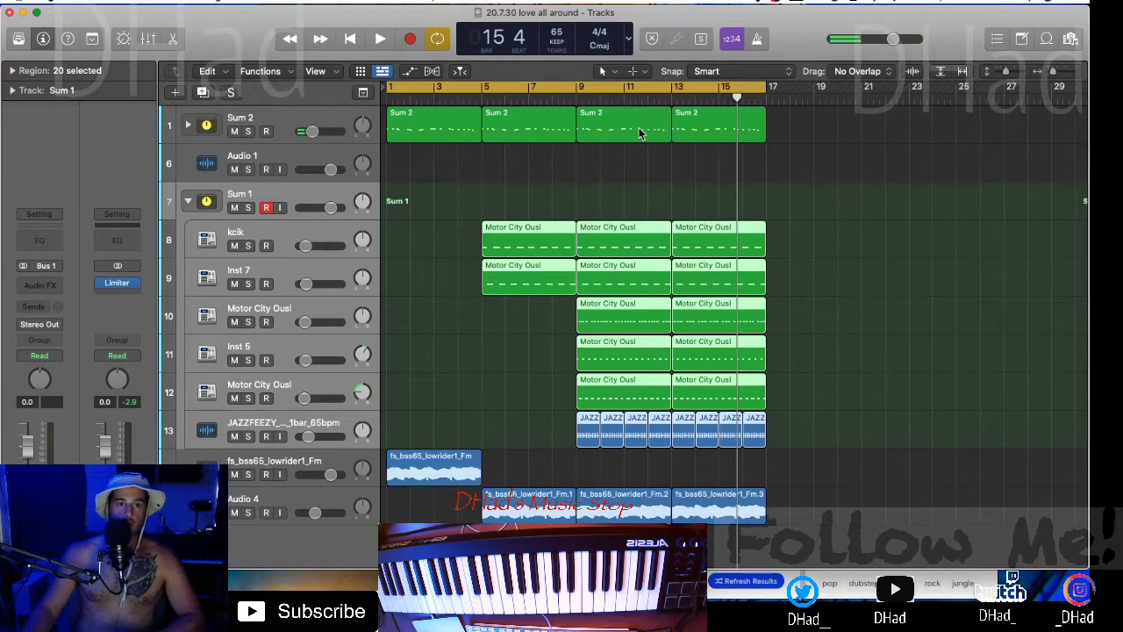
- Add OTT to the Sum 1 drum stack and set its depth to 37% while playing the beat from bar 9
click(300, 192)
click(40, 285)
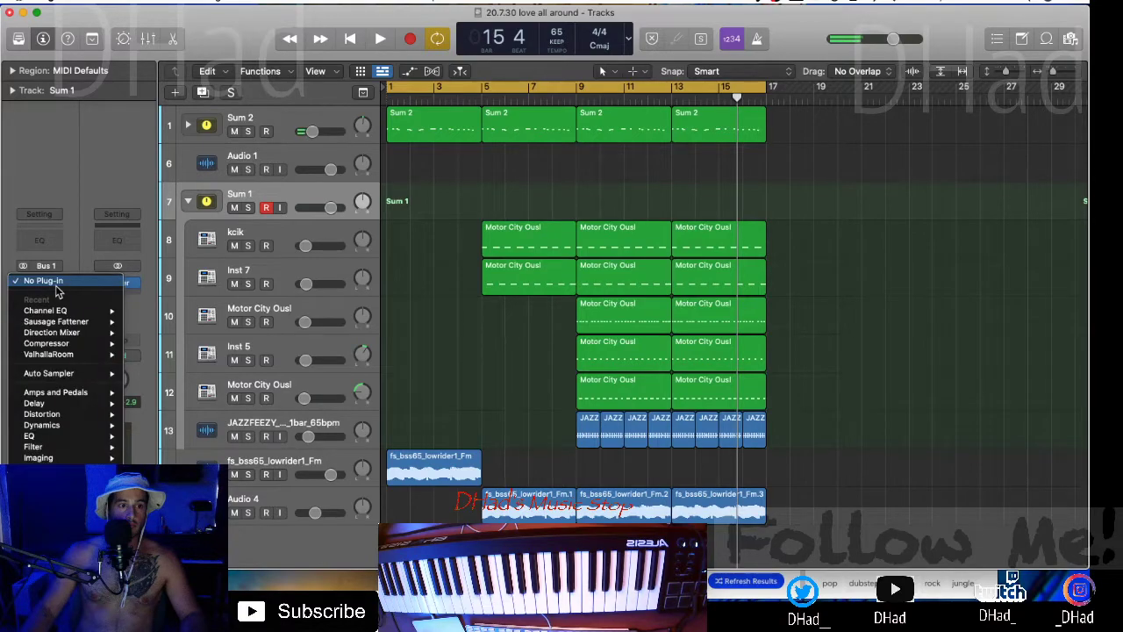
mouse_move(185, 546)
click(265, 557)
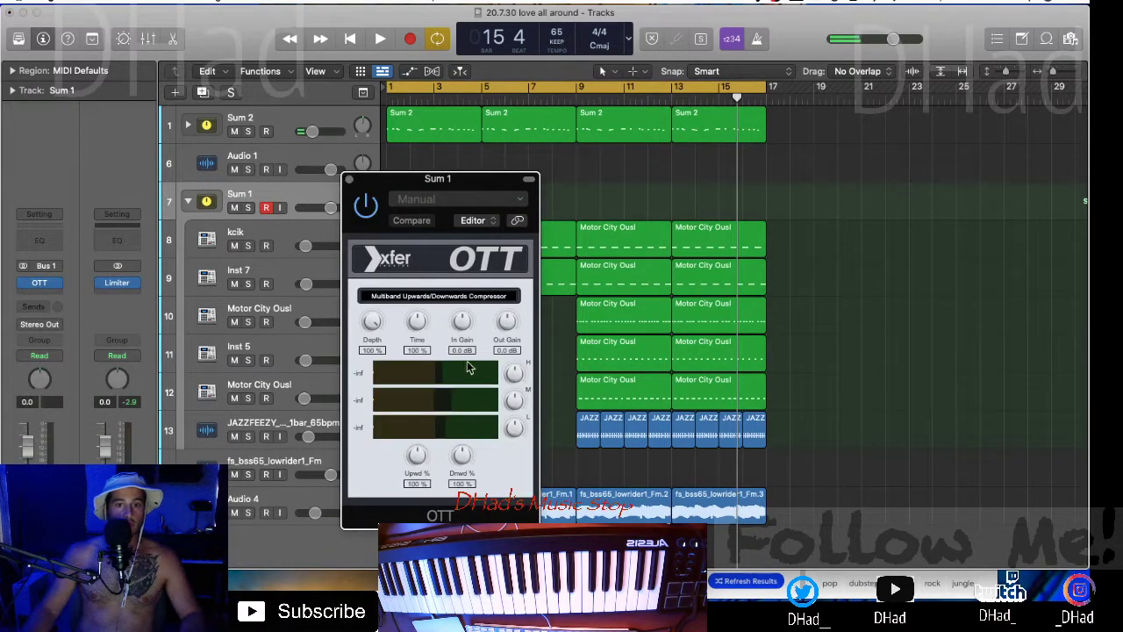
drag(375, 323, 347, 474)
key(space)
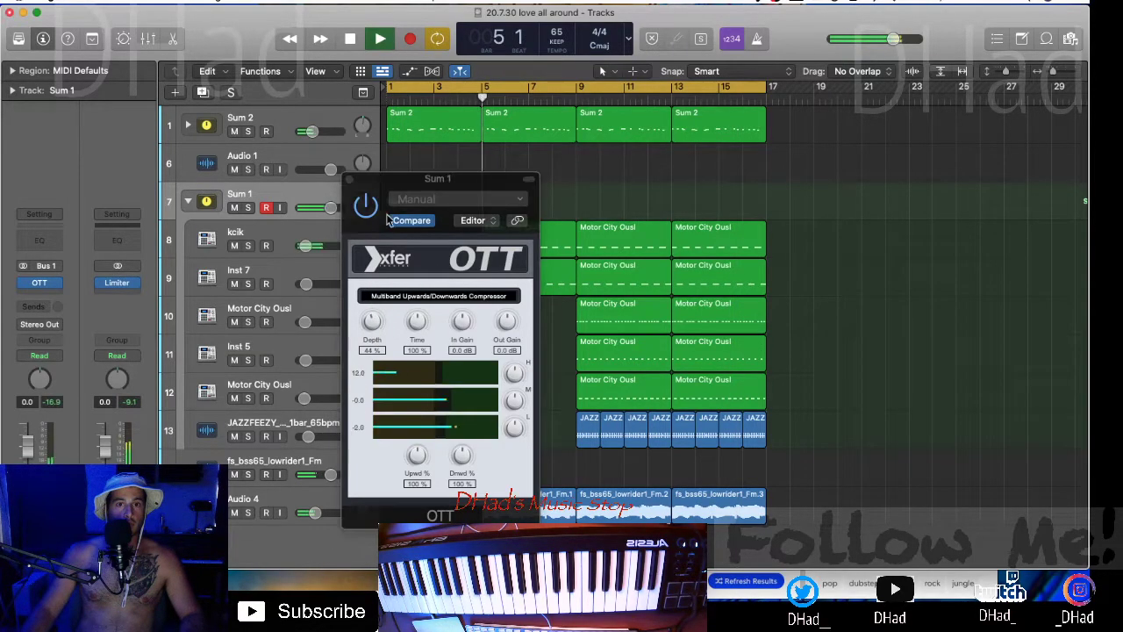
click(578, 103)
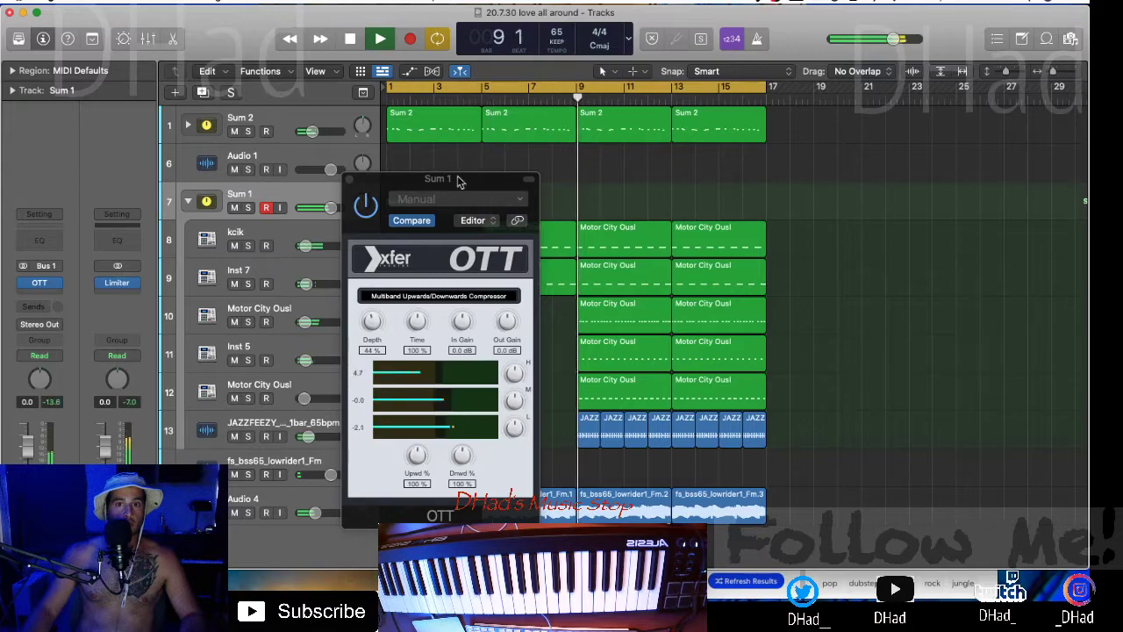
mouse_move(374, 321)
mouse_down()
mouse_move(358, 398)
mouse_move(362, 207)
mouse_move(370, 320)
mouse_up()
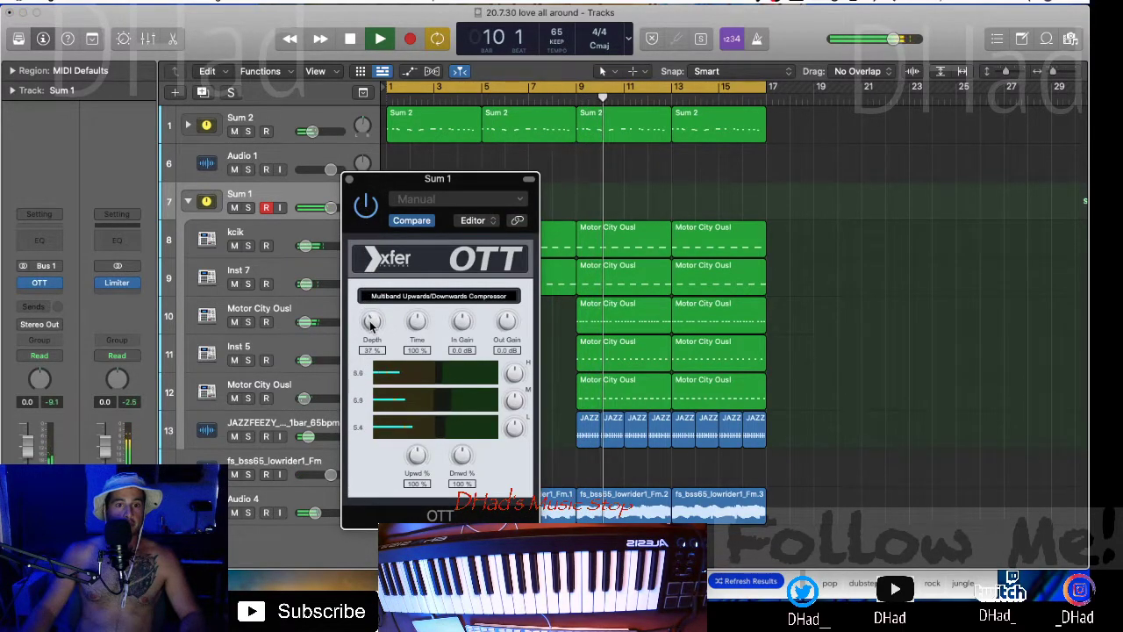
click(350, 180)
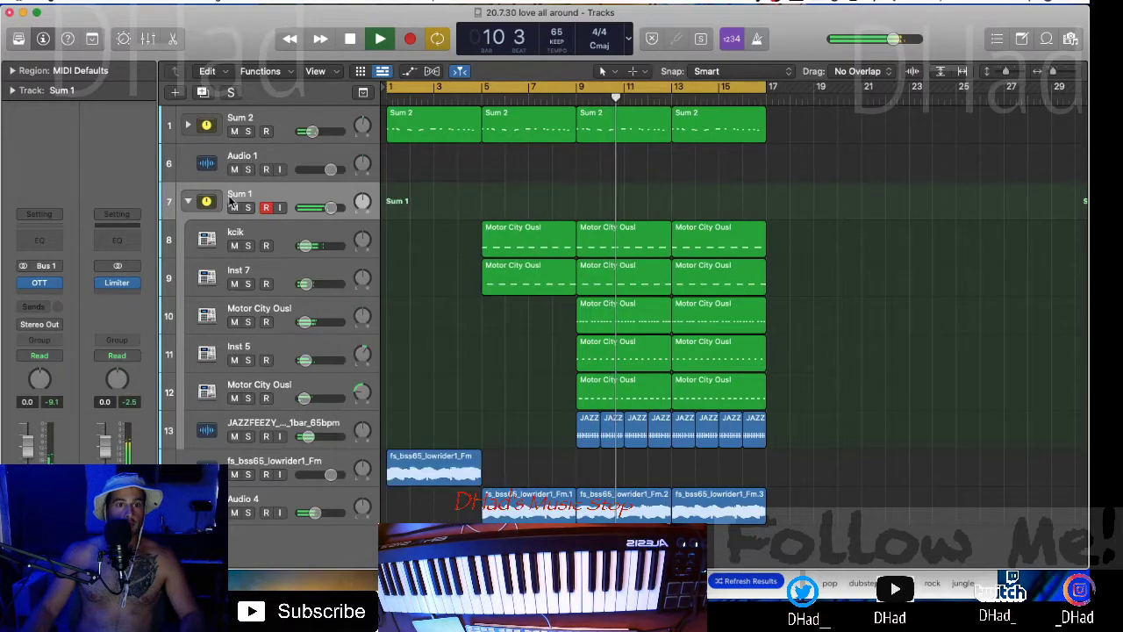
- Add a Compressor with raised make-up gain to Sum 1 and lower the stack's volume to -11.4 dB
click(49, 221)
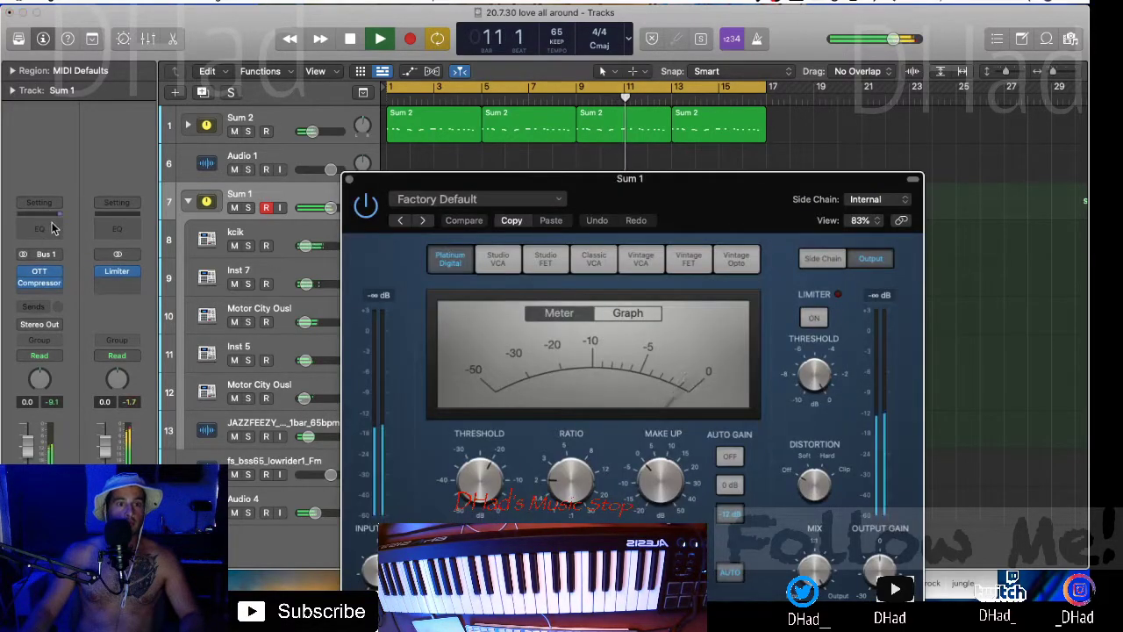
click(350, 180)
click(49, 290)
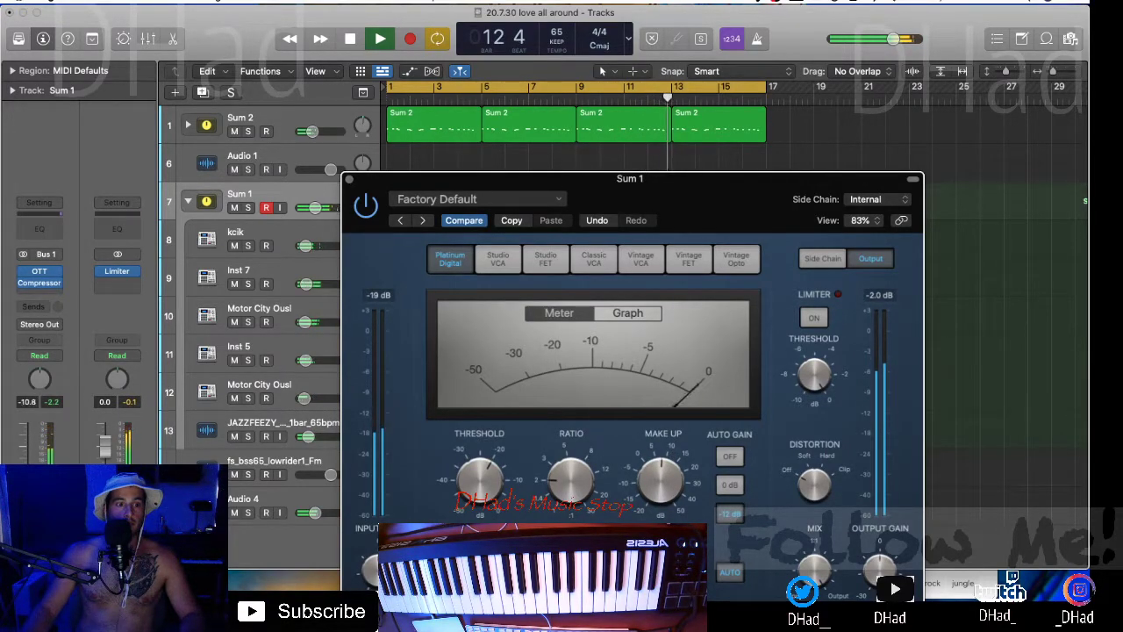
click(451, 145)
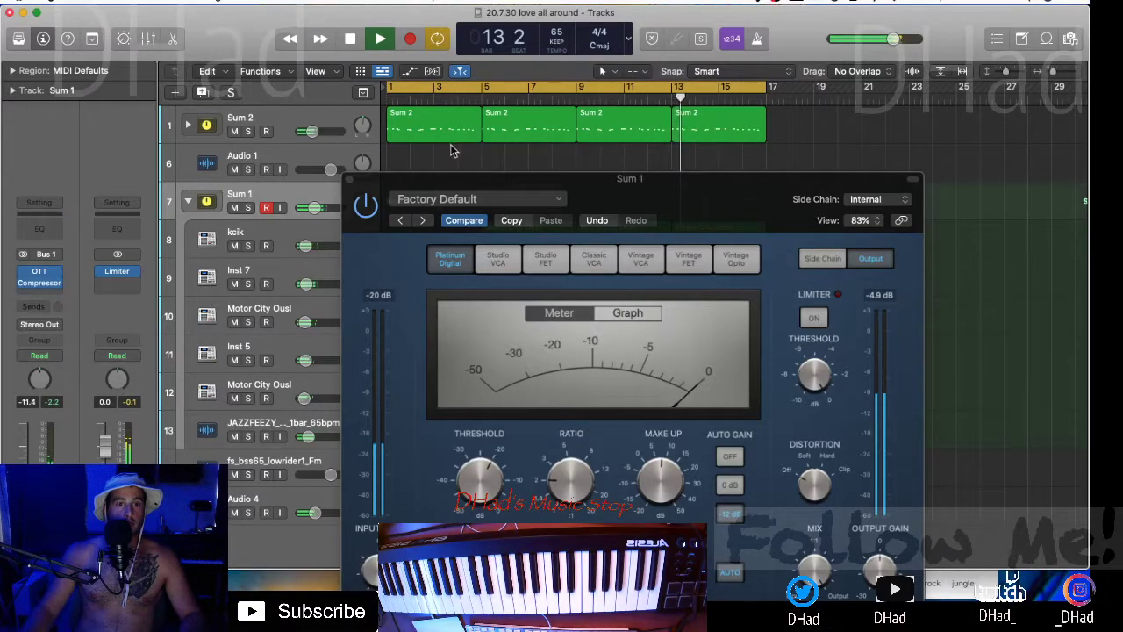
click(350, 180)
- Lower the Audio 4 bass track's volume to -19.0 dB to balance it against the compressed drums
click(322, 515)
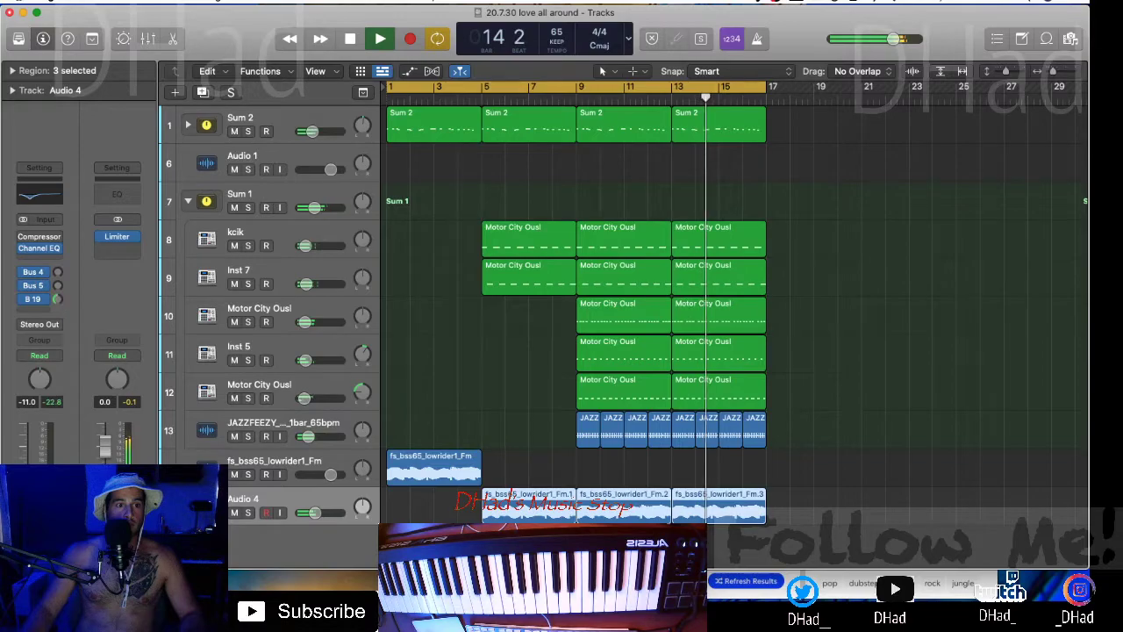
click(58, 301)
drag(314, 512, 305, 512)
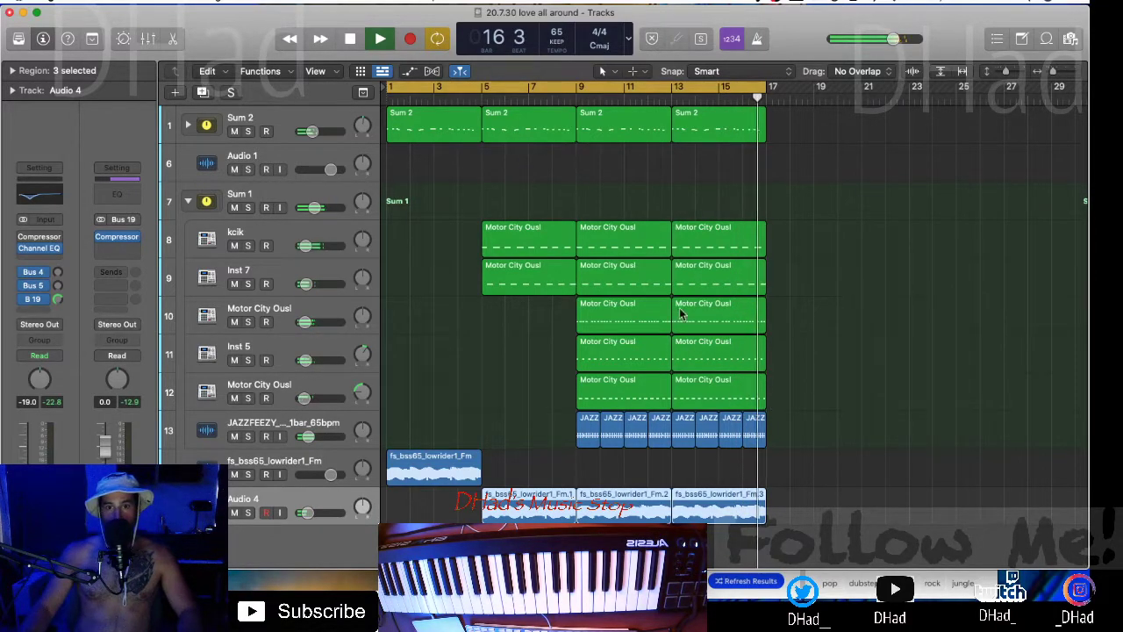
- Transpose the notes of the two Sum 2 synth regions spanning bars 9 to 16 up one octave
drag(775, 159, 620, 120)
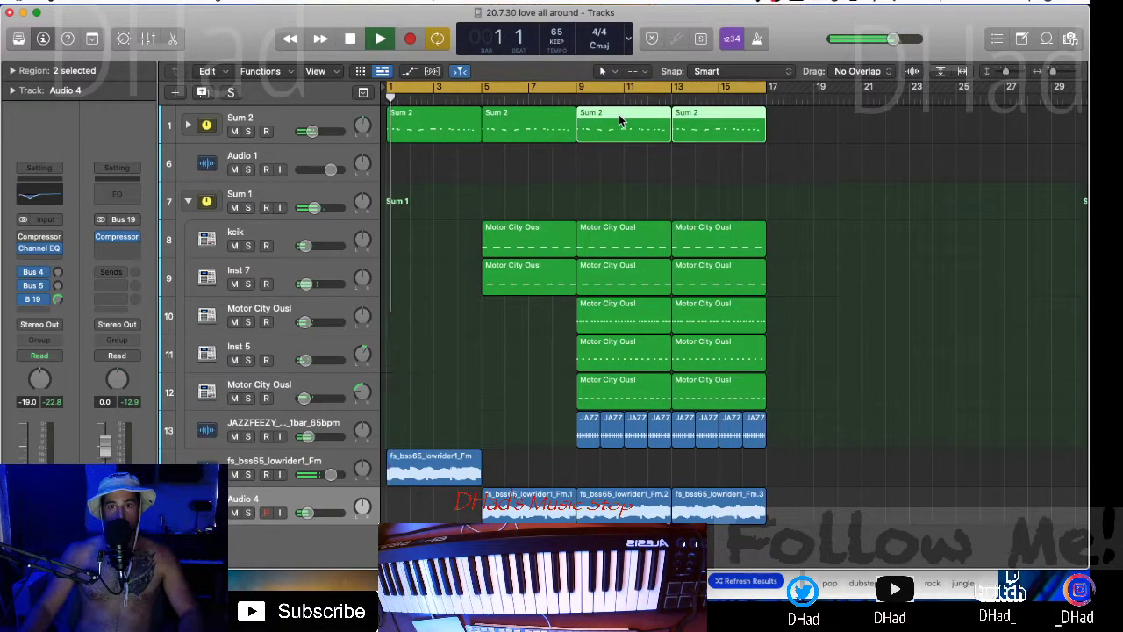
double_click(620, 120)
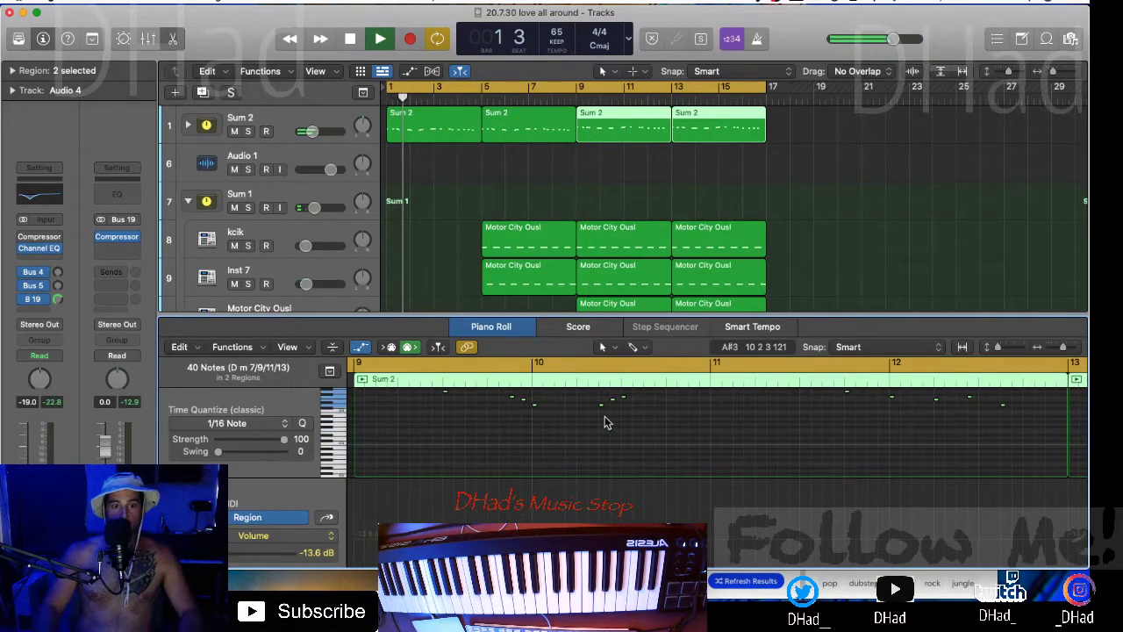
double_click(586, 315)
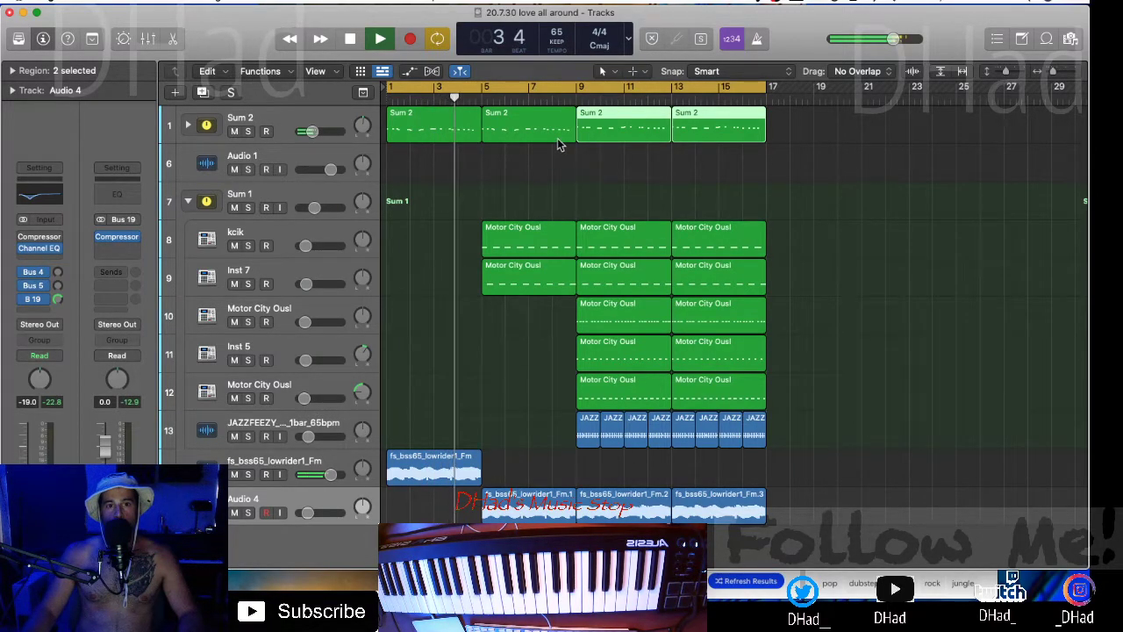
- Inspect the notes of the first Sum 2 region in the Piano Roll, deselect the region and stop playback
double_click(459, 123)
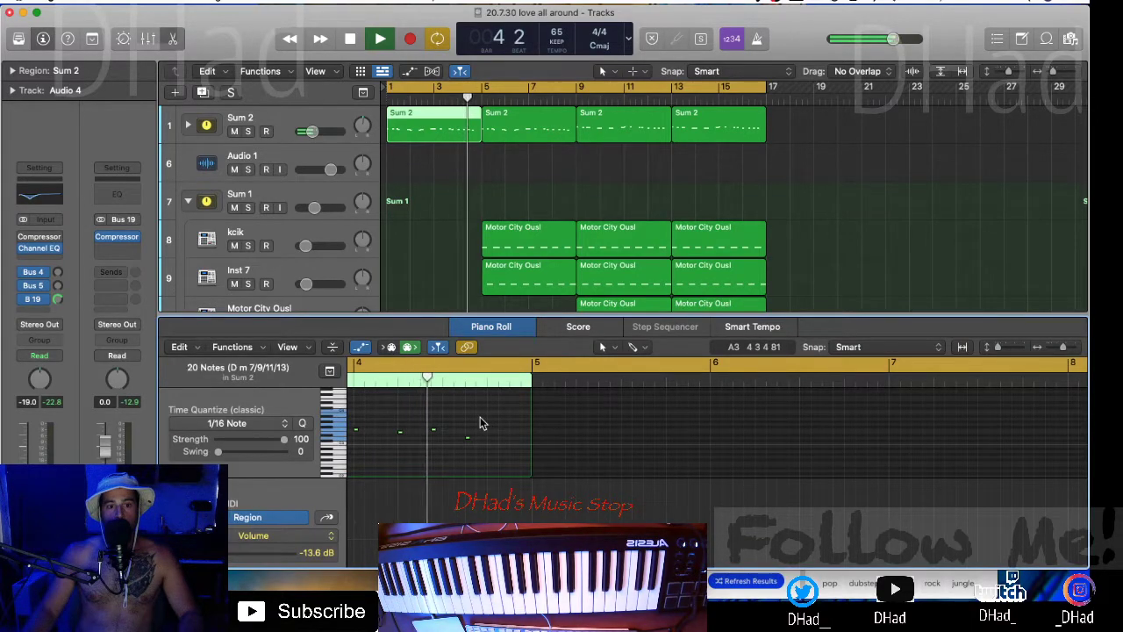
double_click(462, 314)
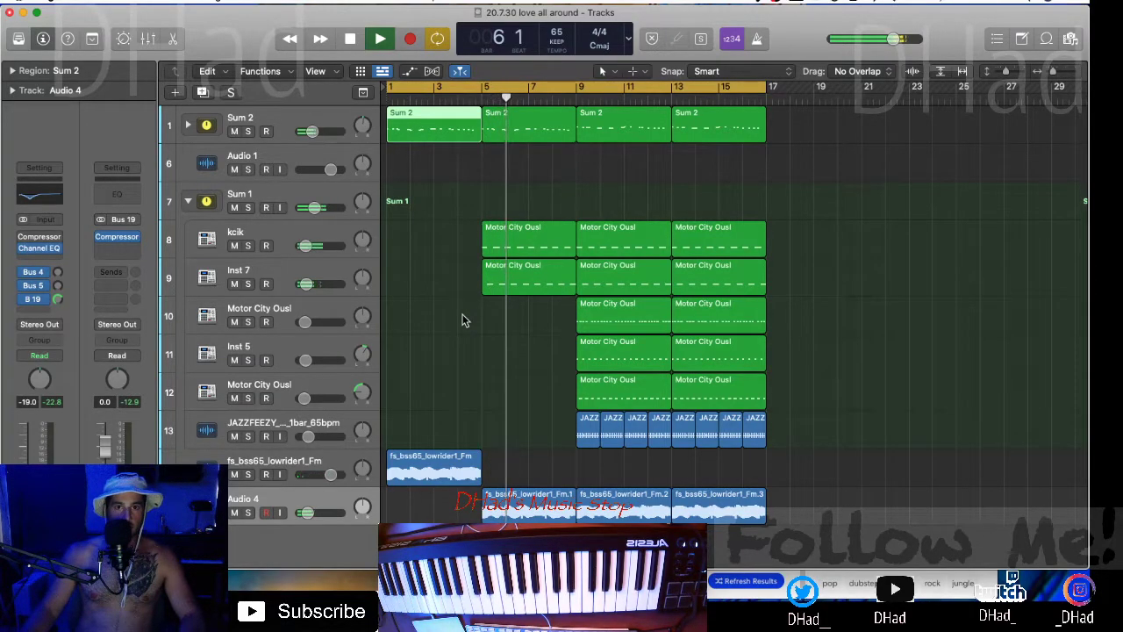
click(464, 321)
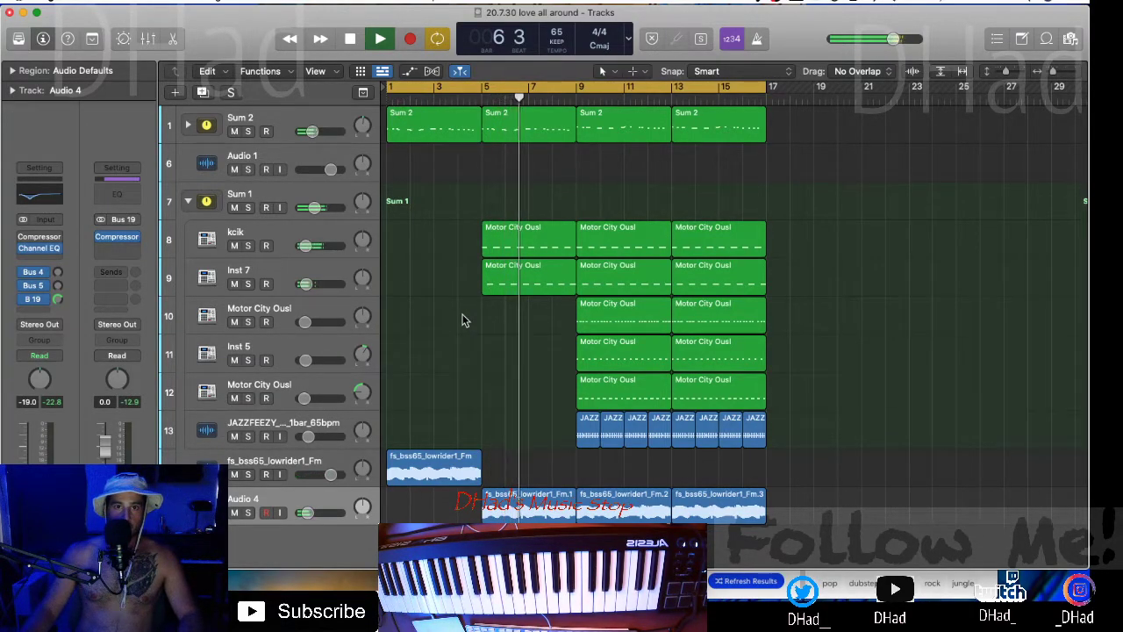
key(space)
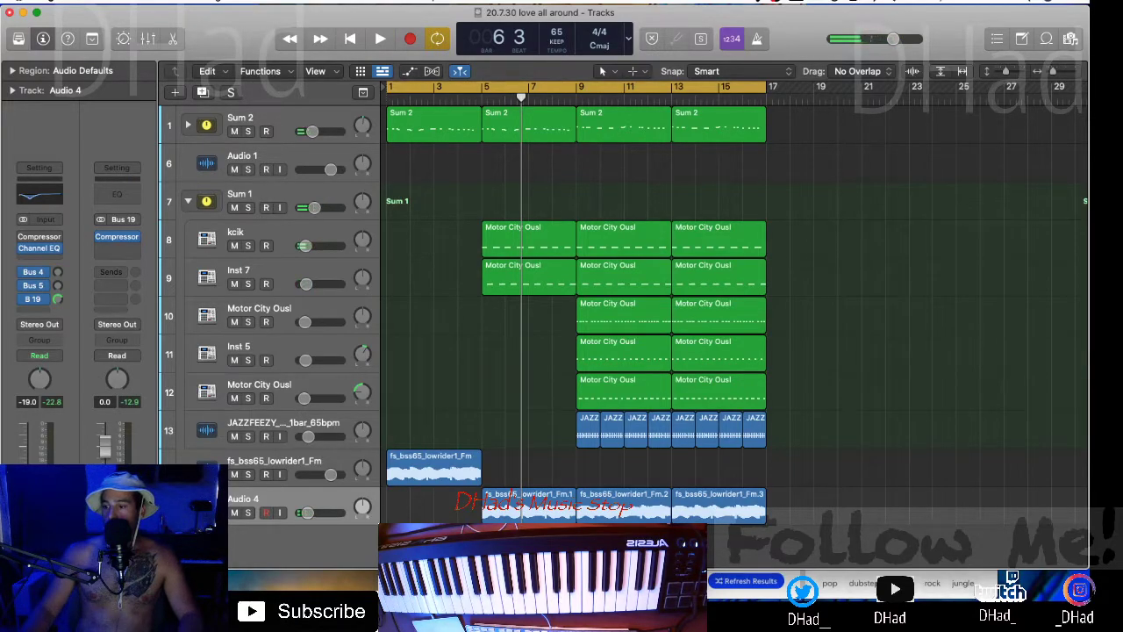